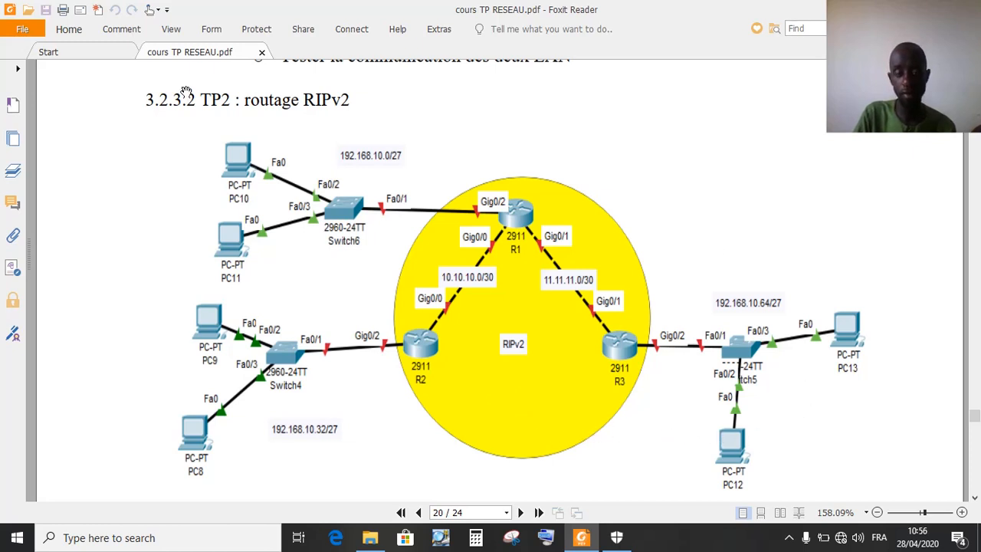
pyautogui.click(789, 538)
pyautogui.click(818, 481)
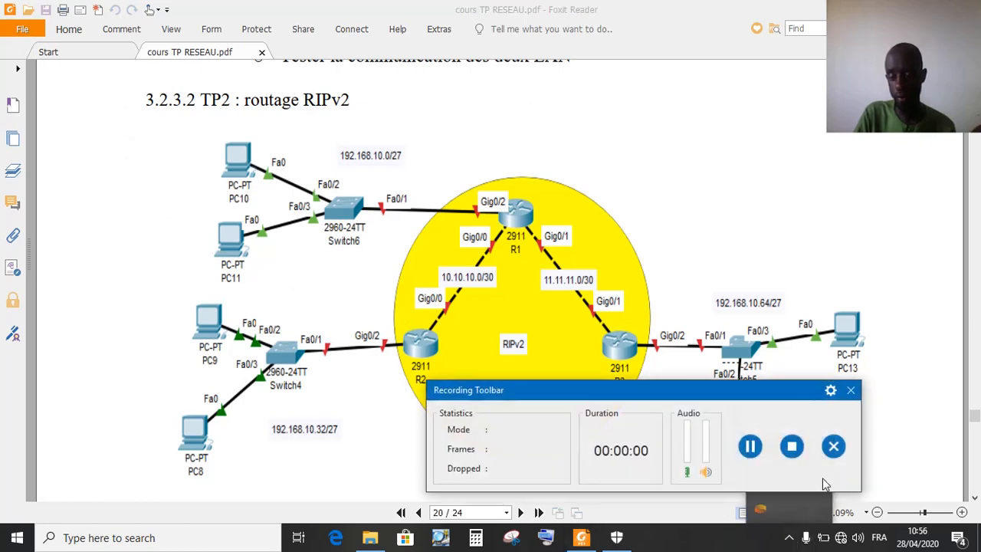
pyautogui.click(751, 448)
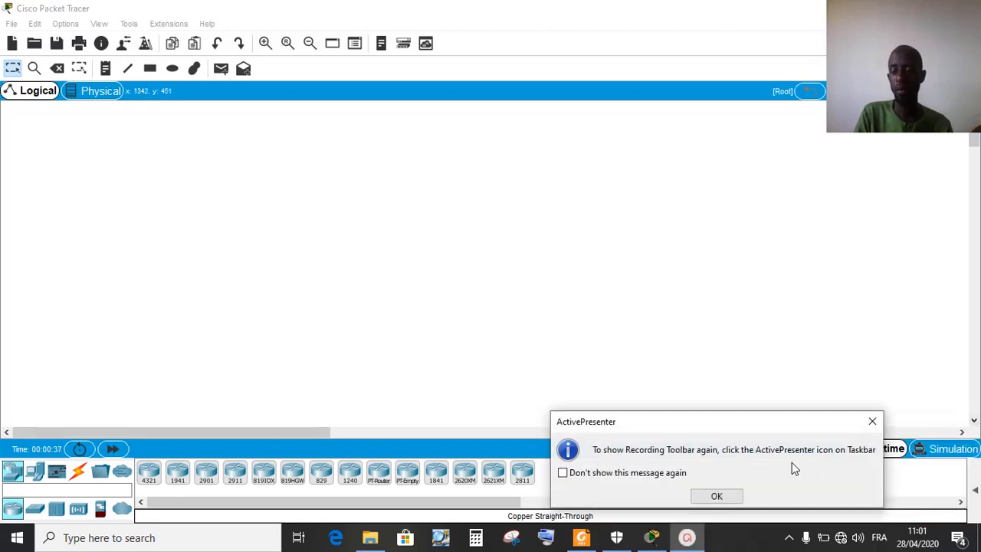
pyautogui.click(717, 497)
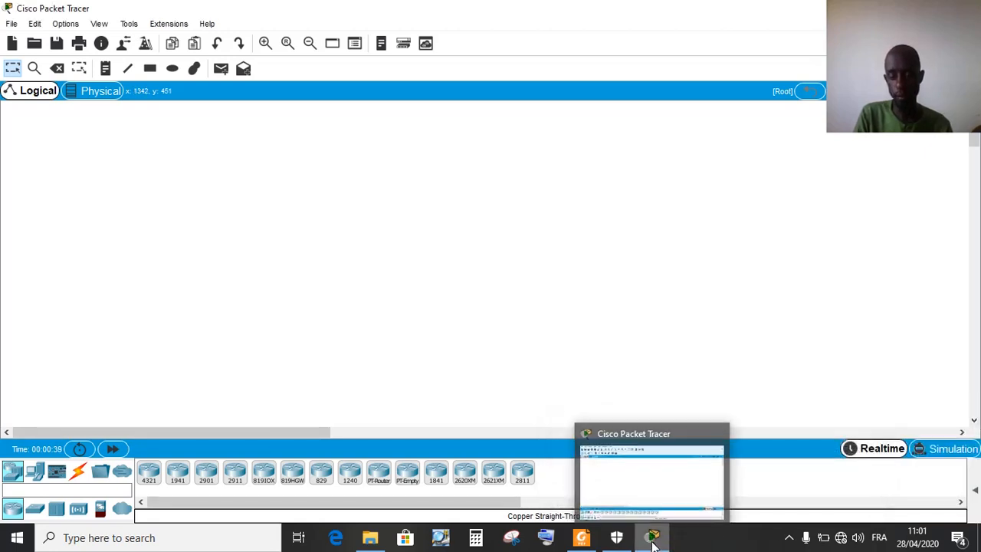
# Switch to Foxit Reader and review the RIPv2 lab topology and its addressing and DHCP requirements in cours TP RESEAU.pdf
pyautogui.click(582, 539)
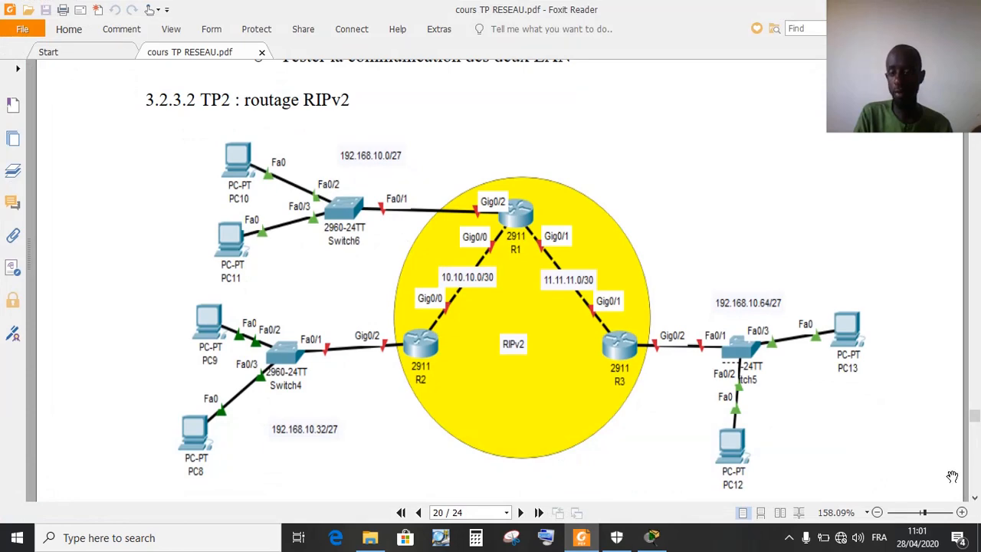
pyautogui.scroll(-6, 975, 496)
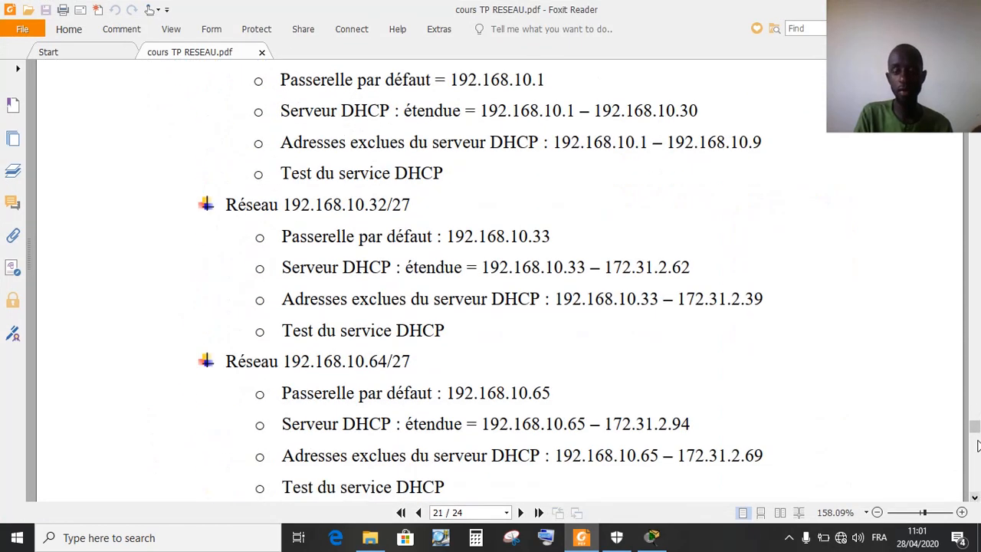
pyautogui.scroll(2, 499, 283)
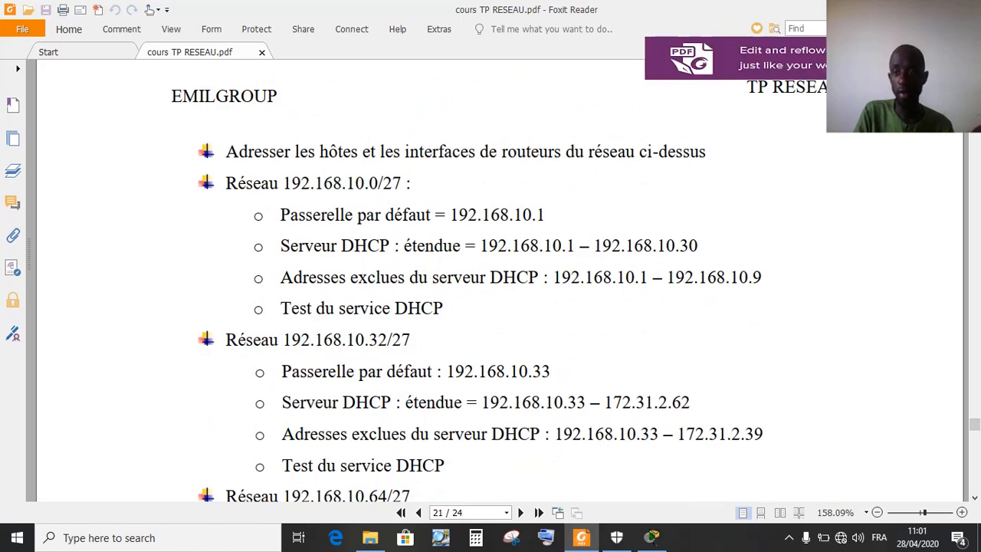
pyautogui.scroll(5, 499, 284)
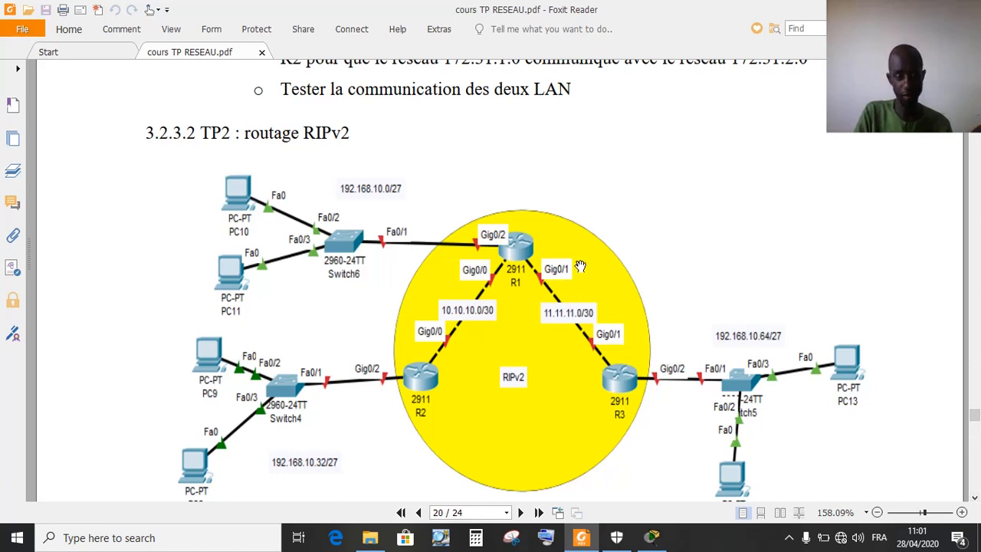
# Switch to Cisco Packet Tracer and place three 2911 routers in a triangle, one above and two below
pyautogui.click(652, 537)
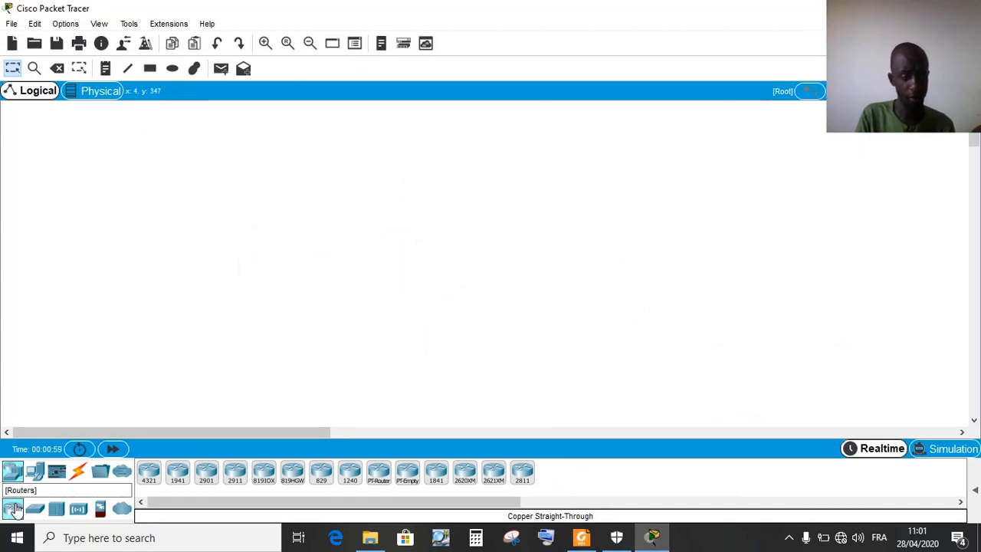
pyautogui.moveTo(231, 483); pyautogui.dragTo(480, 183)
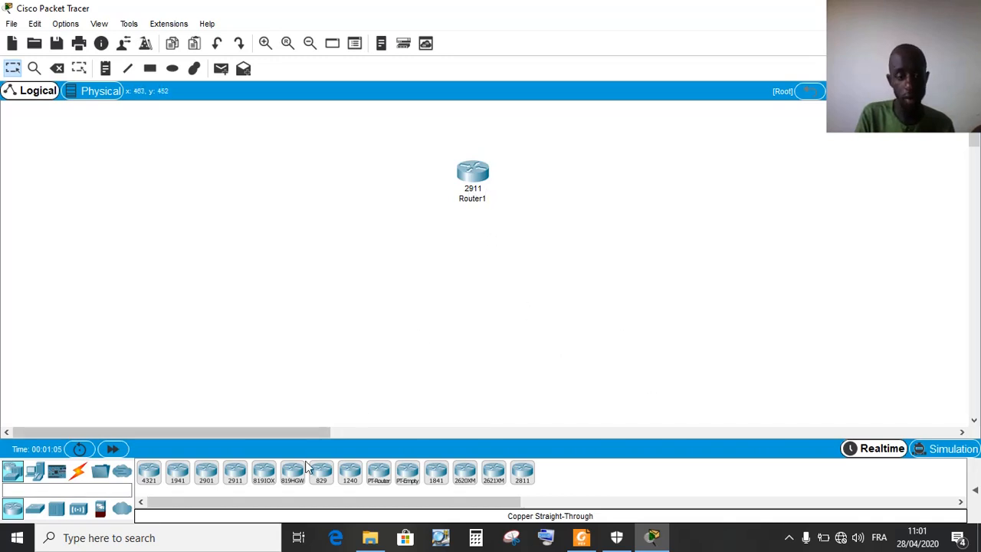
pyautogui.moveTo(232, 481); pyautogui.dragTo(358, 282)
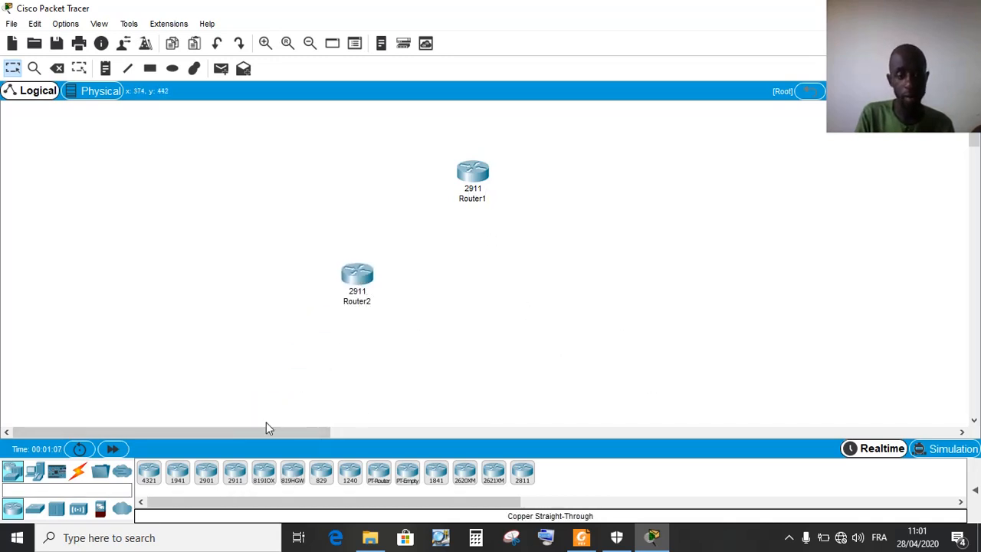
pyautogui.moveTo(235, 474); pyautogui.dragTo(589, 305)
# Rename the upper router R1, the lower-left one R2 and the lower-right one R3, and roughly level R2 with R3
pyautogui.click(482, 200)
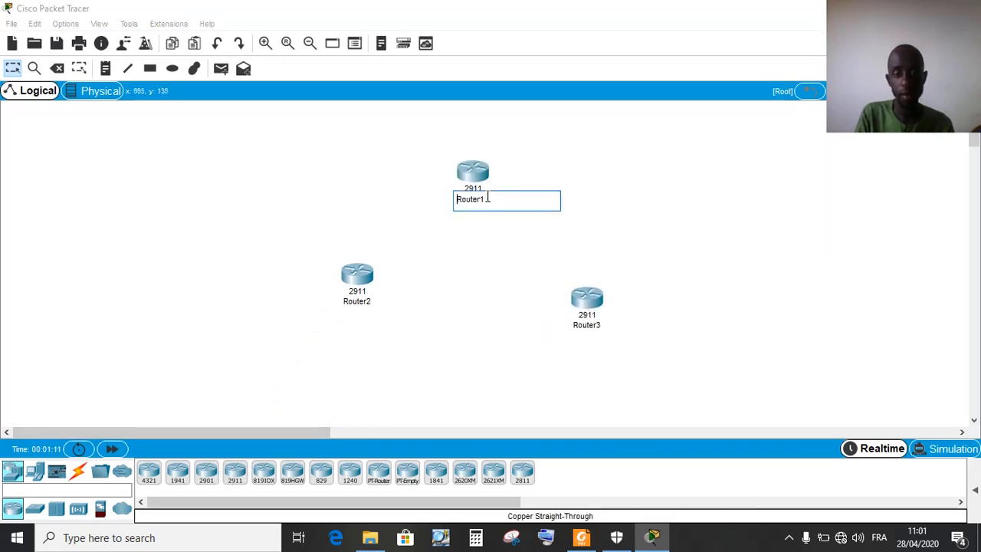
pyautogui.press('BackSpace')
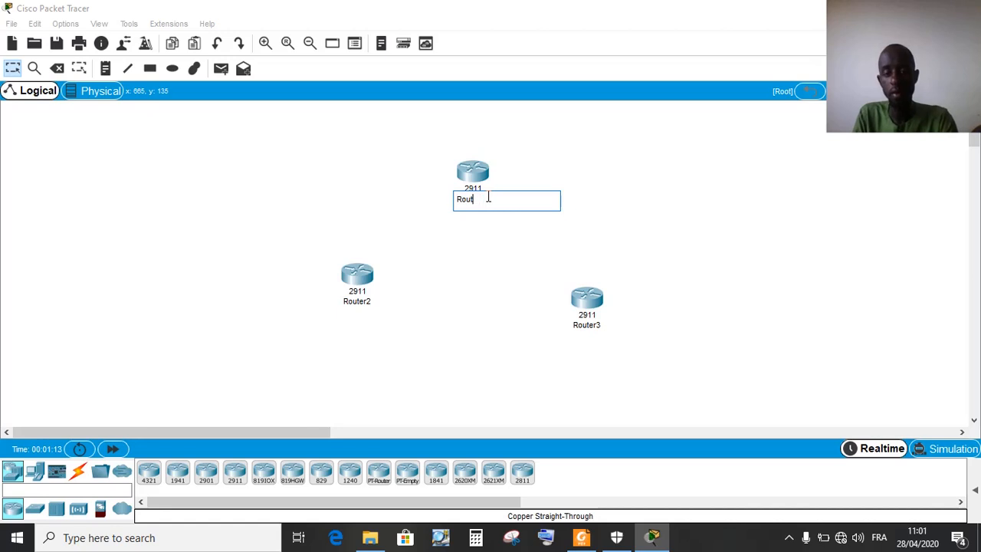
pyautogui.press('BackSpace')
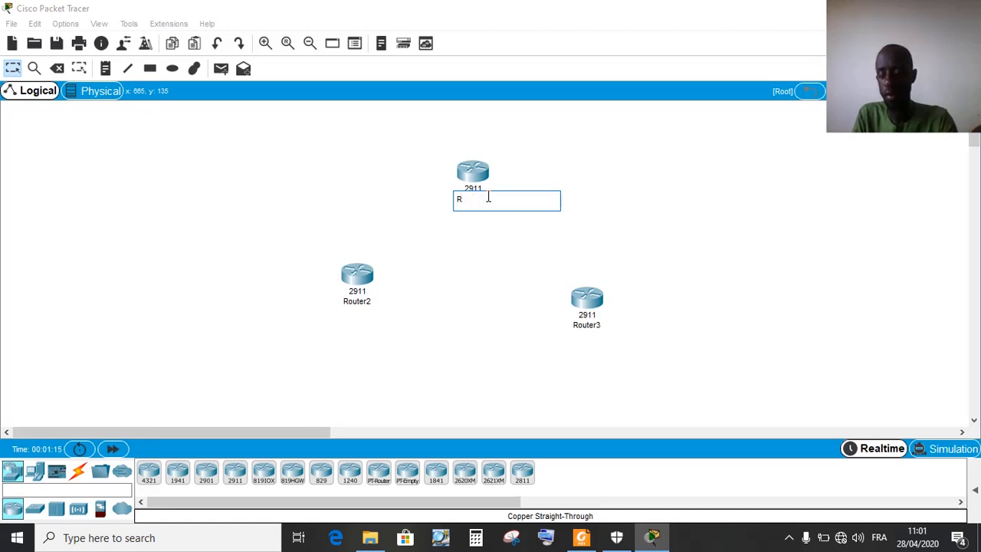
pyautogui.write('1')
pyautogui.click(371, 305)
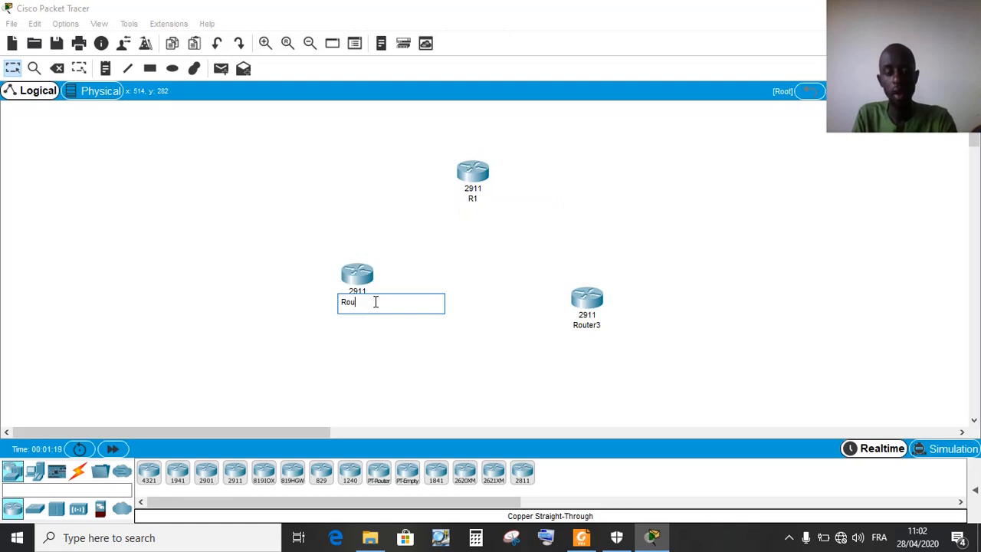
pyautogui.write('2')
pyautogui.press('Return')
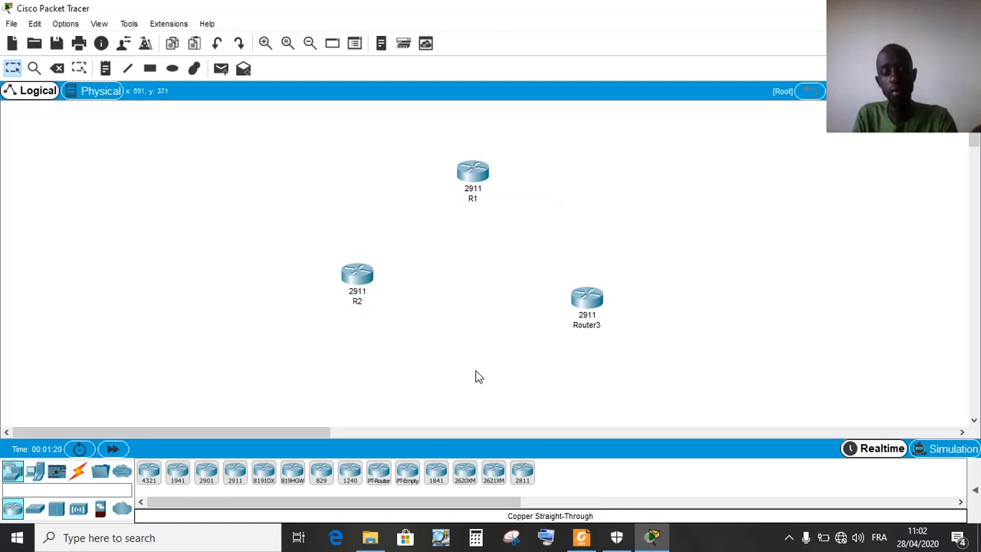
pyautogui.click(595, 327)
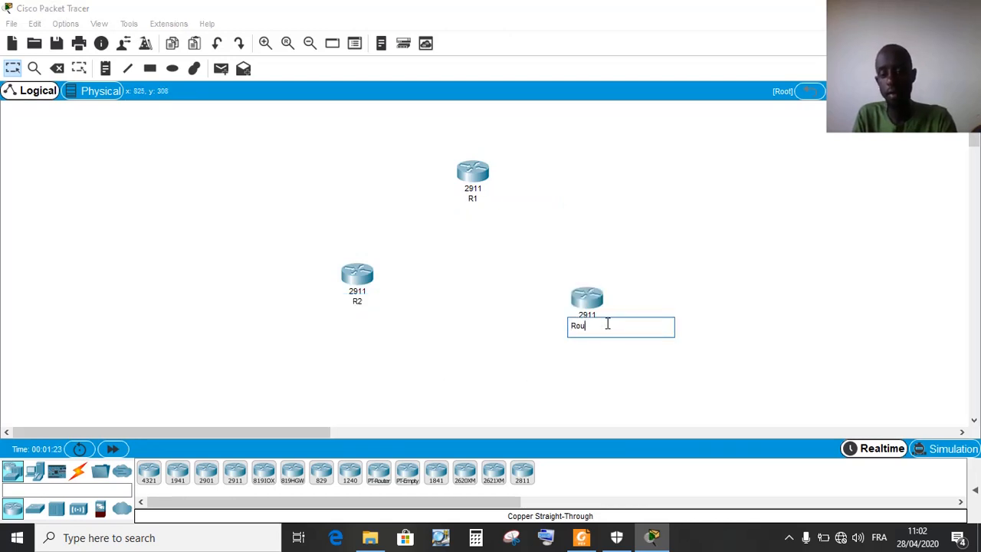
pyautogui.click(557, 371)
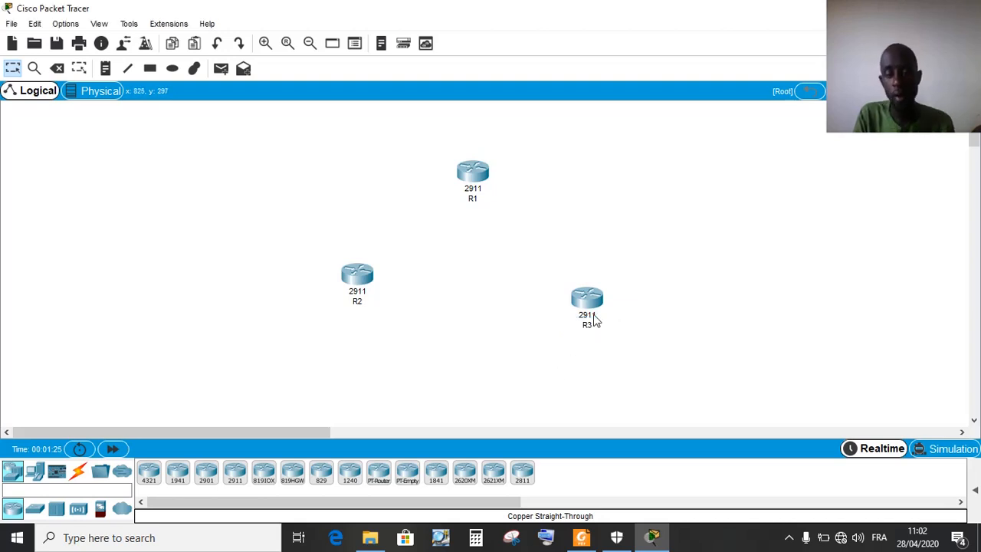
pyautogui.moveTo(595, 308); pyautogui.dragTo(589, 297)
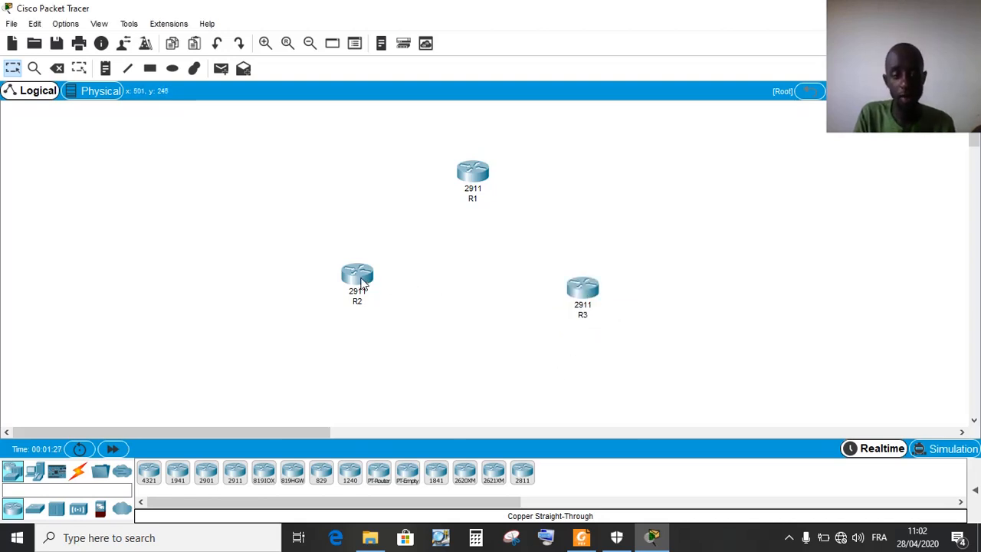
pyautogui.moveTo(363, 283); pyautogui.dragTo(367, 289)
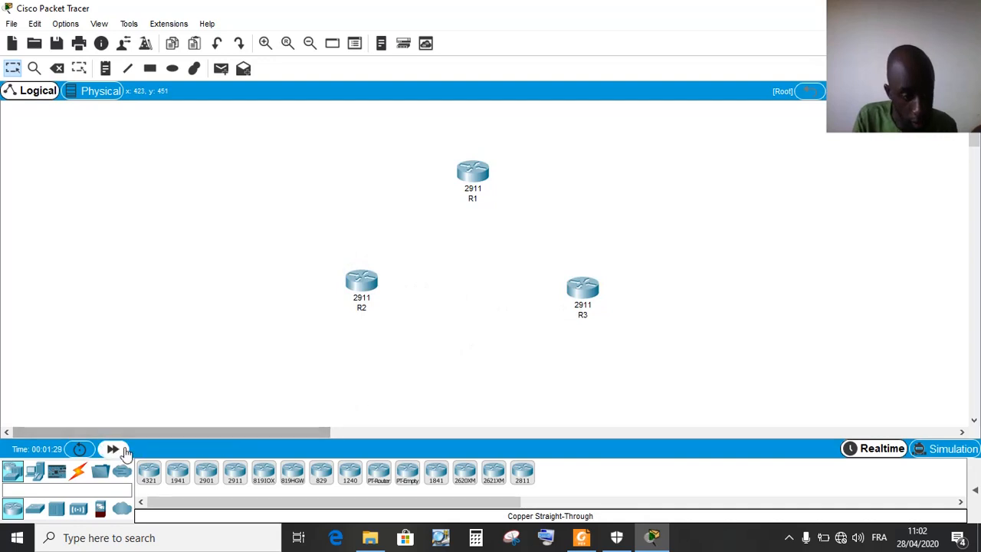
# Place a 2960 switch to the left of R2 and rename it Sw2
pyautogui.click(35, 509)
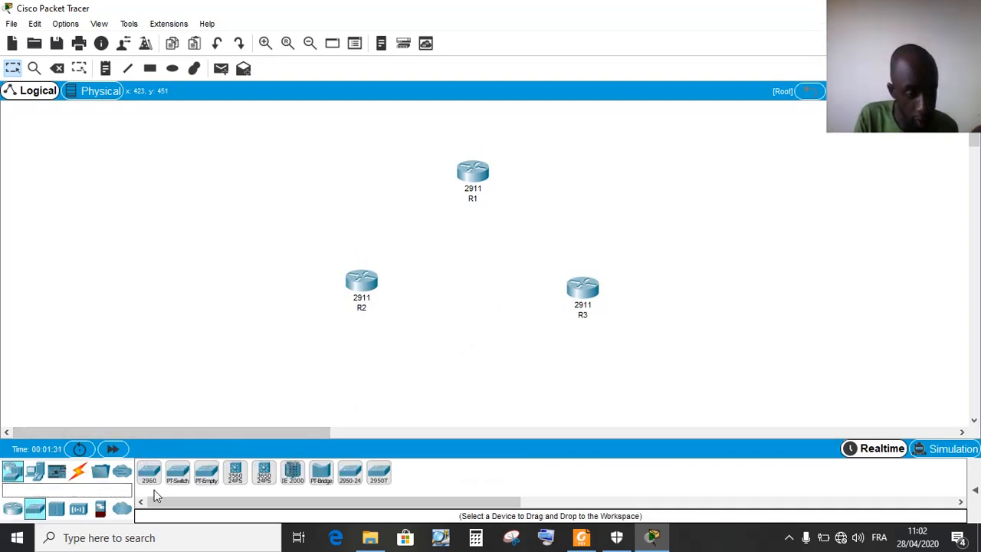
pyautogui.moveTo(147, 475); pyautogui.dragTo(220, 299)
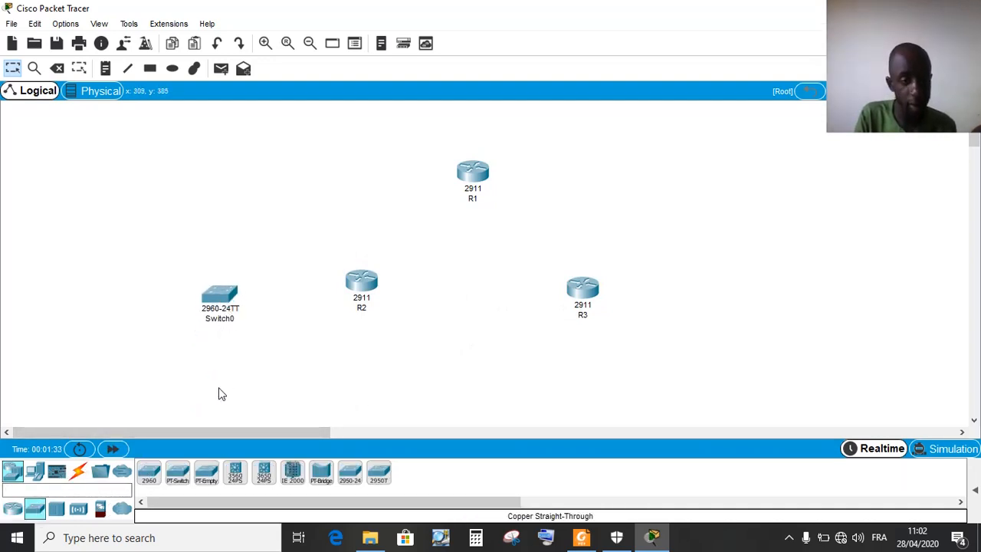
pyautogui.click(234, 318)
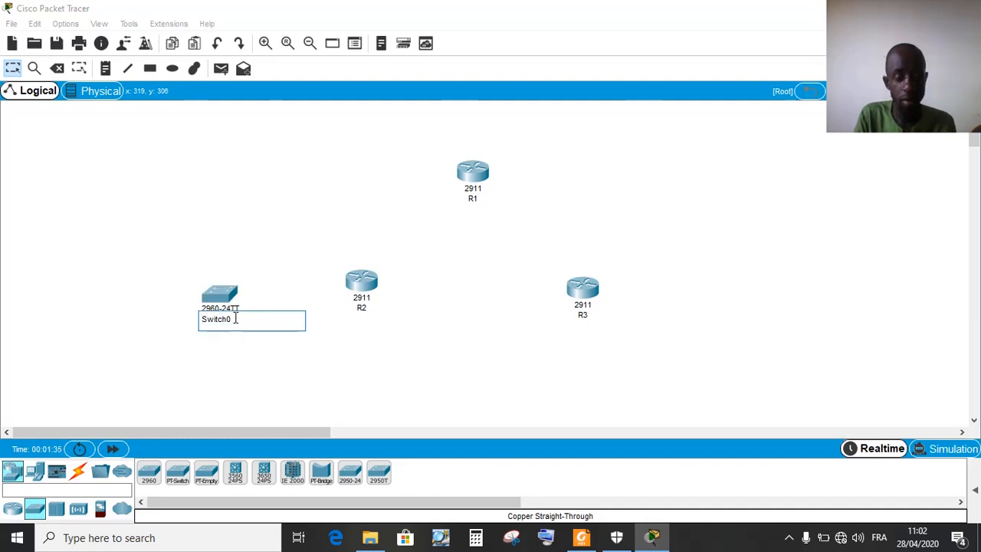
pyautogui.press('BackSpace')
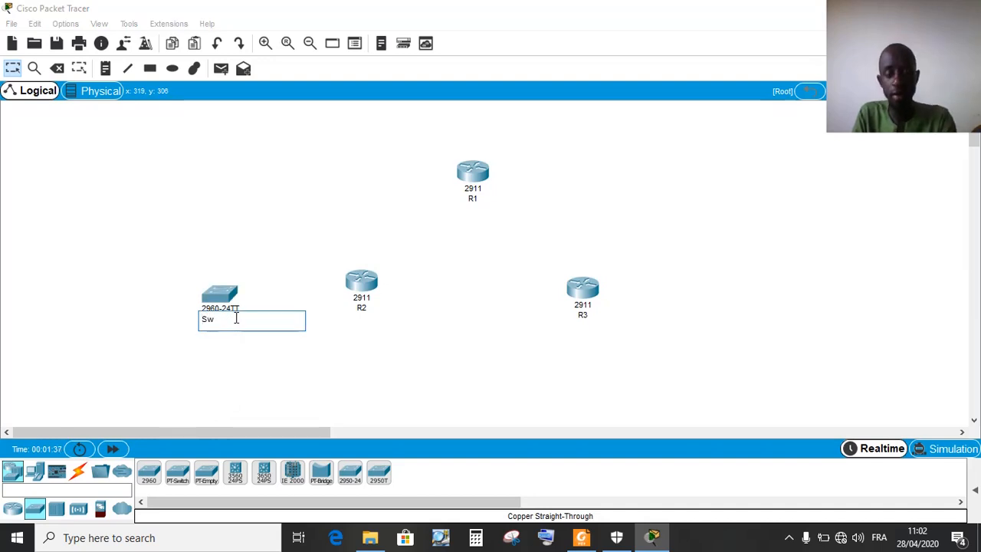
pyautogui.write('1')
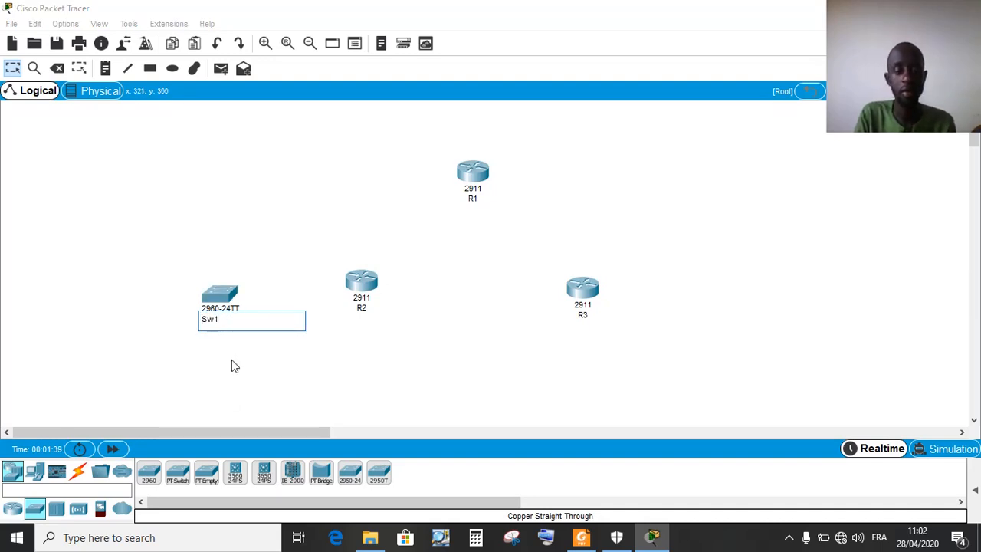
pyautogui.press('BackSpace')
pyautogui.write('2')
pyautogui.press('Return')
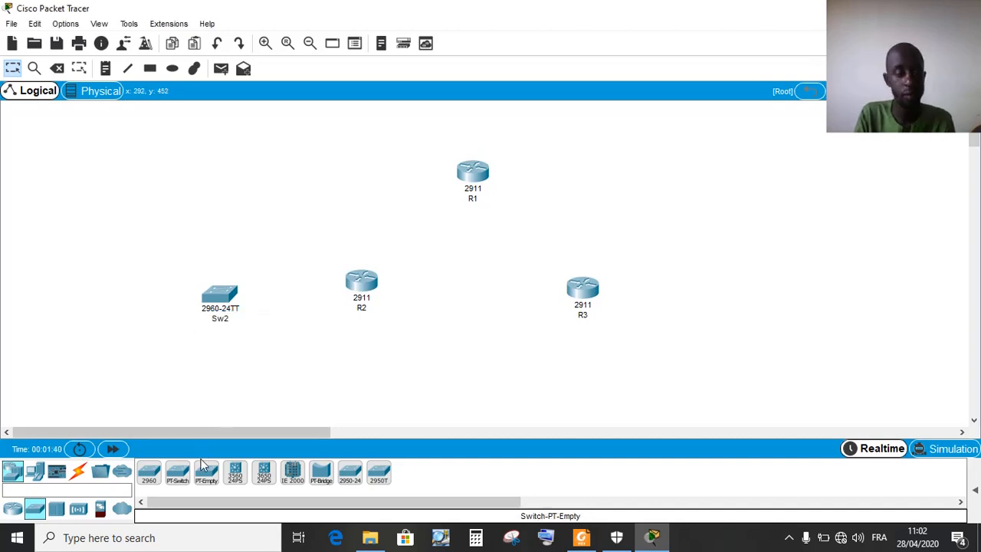
# Place a 2960 switch to the left of R1 and rename it Sw1
pyautogui.click(149, 474)
pyautogui.click(326, 184)
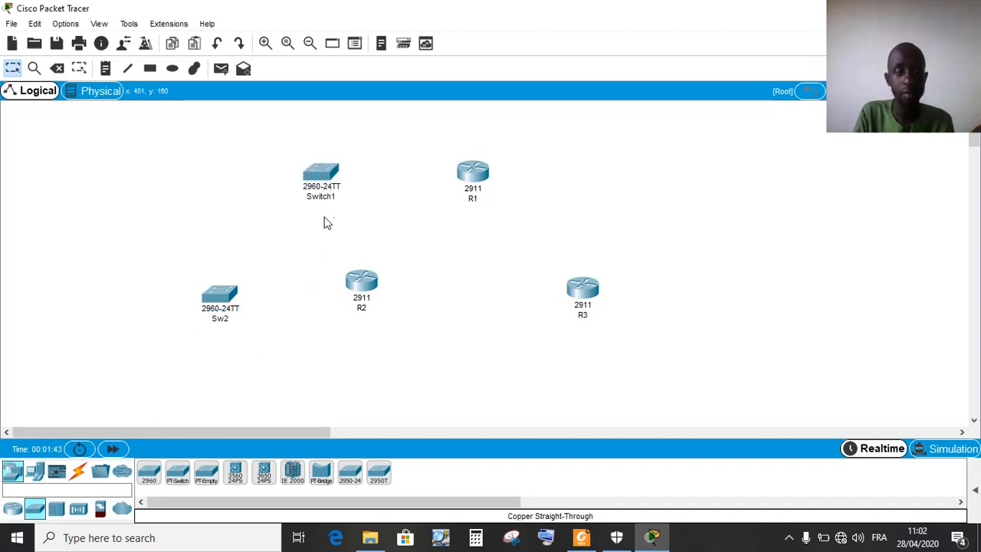
pyautogui.click(331, 198)
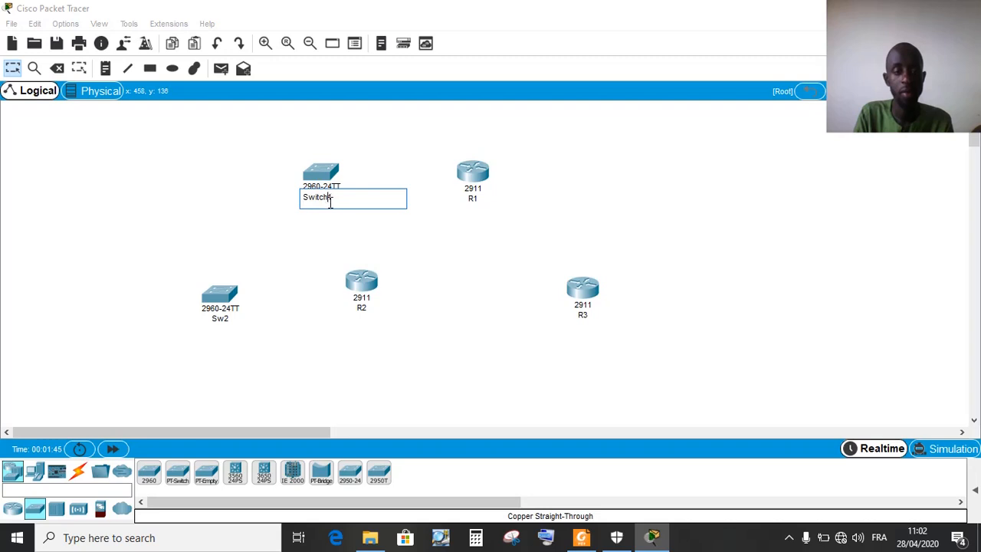
pyautogui.press('Left')
pyautogui.press('BackSpace')
pyautogui.press('BackSpace')
pyautogui.press('BackSpace')
pyautogui.press('BackSpace')
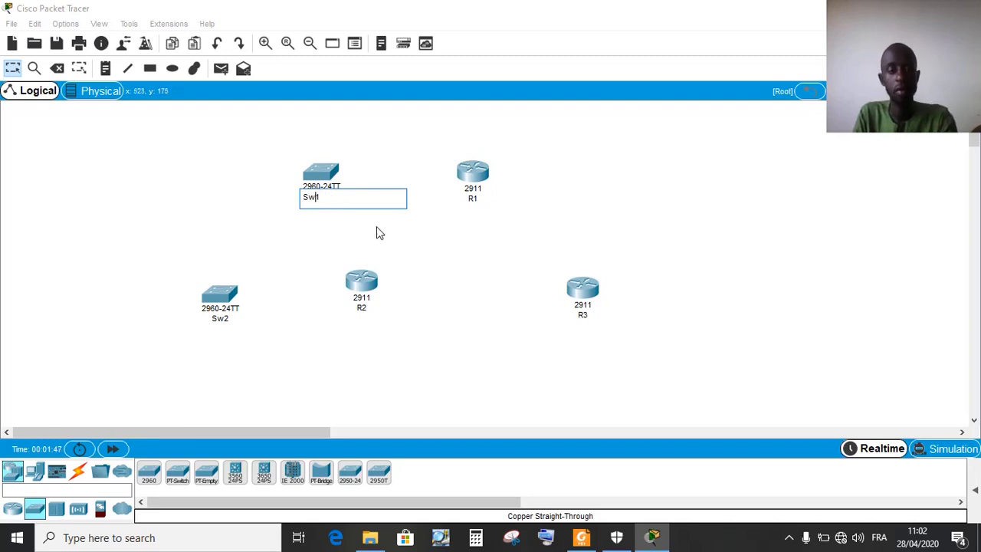
pyautogui.click(282, 293)
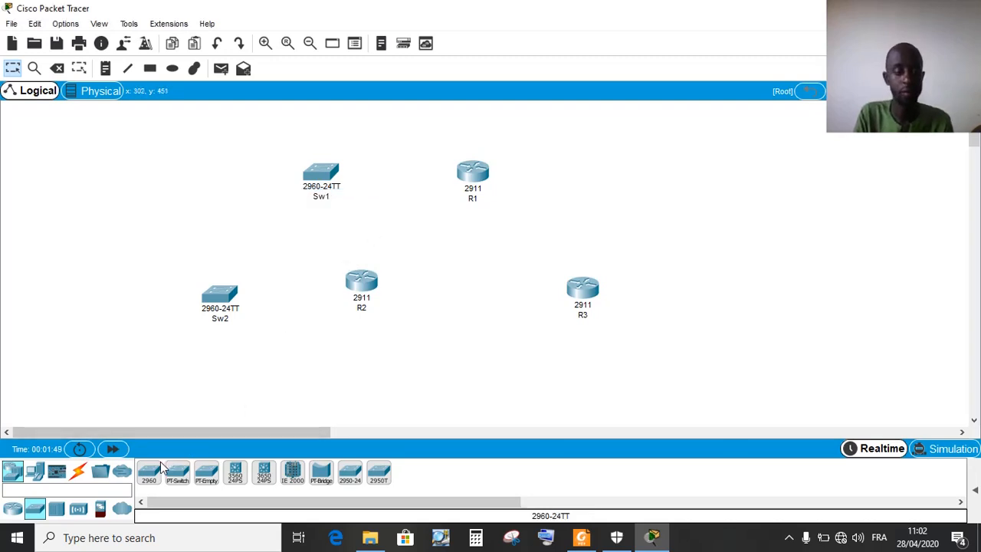
# Place a 2960 switch to the right of R3 and rename it Sw3
pyautogui.moveTo(155, 469); pyautogui.dragTo(747, 295)
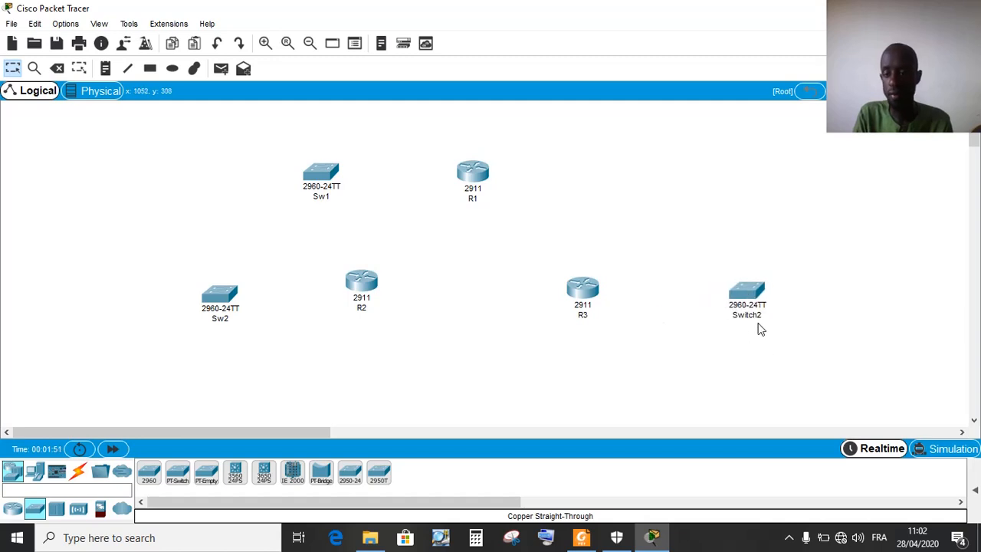
pyautogui.click(754, 317)
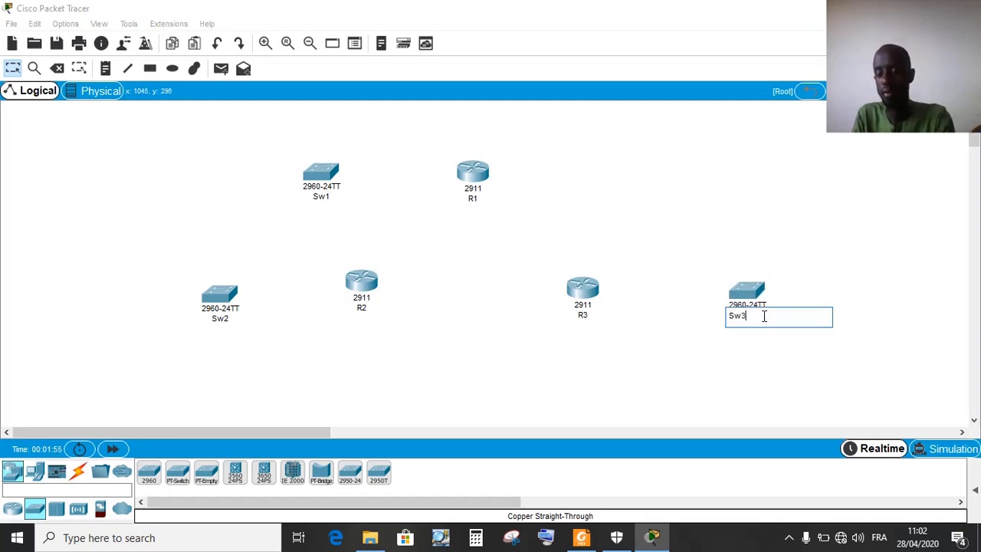
pyautogui.click(699, 362)
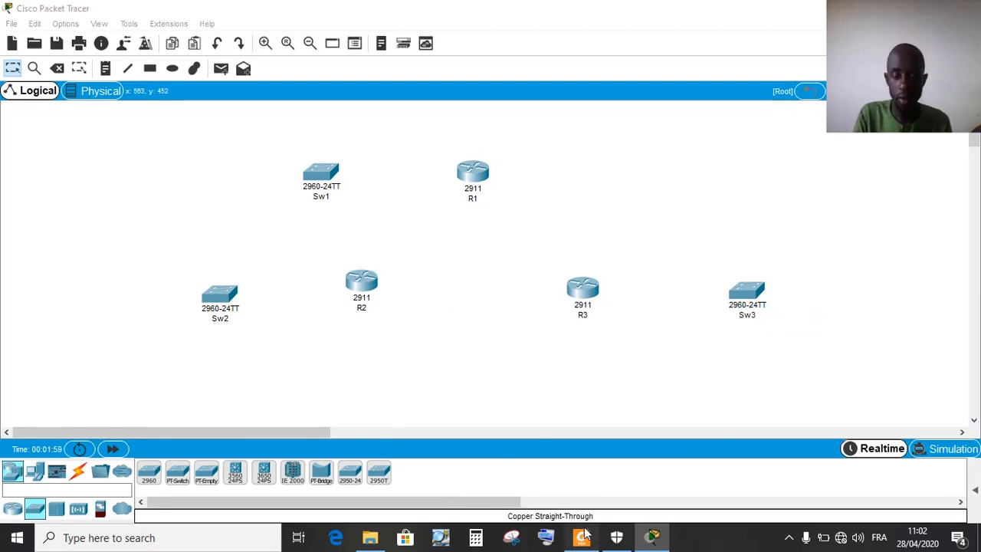
# Check the RIPv2 topology in the course PDF, then in Packet Tracer place a PC to the upper left of Sw1 and rename it PC1
pyautogui.click(583, 536)
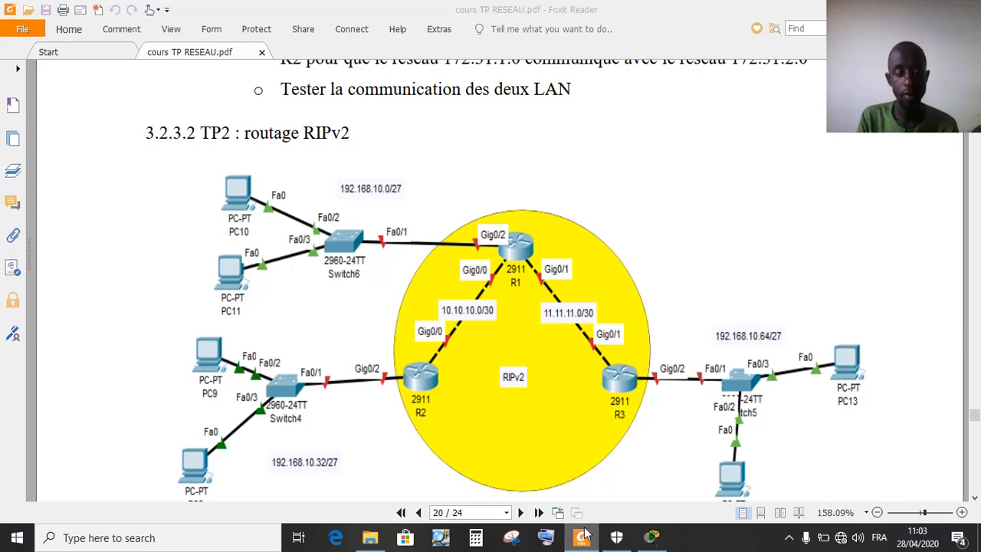
pyautogui.click(584, 535)
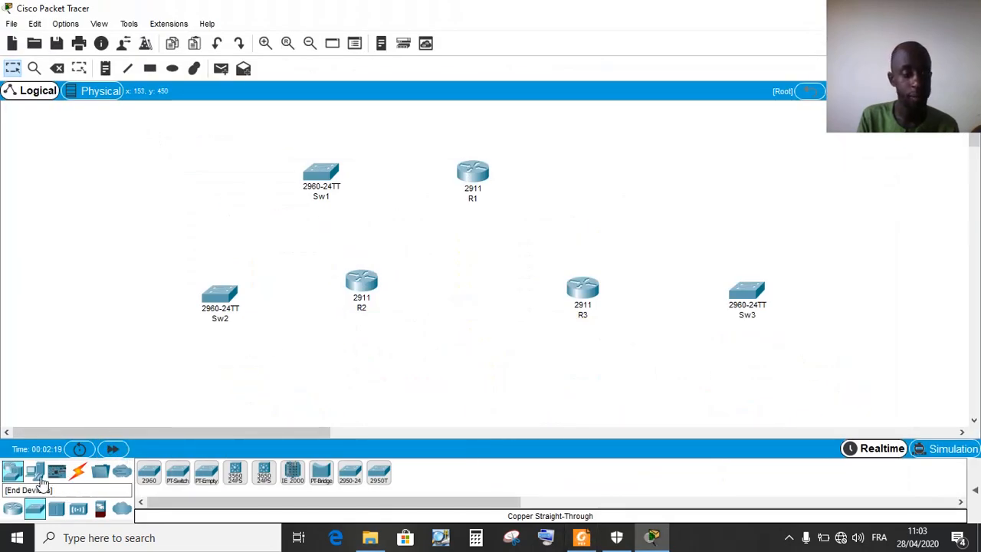
pyautogui.click(34, 472)
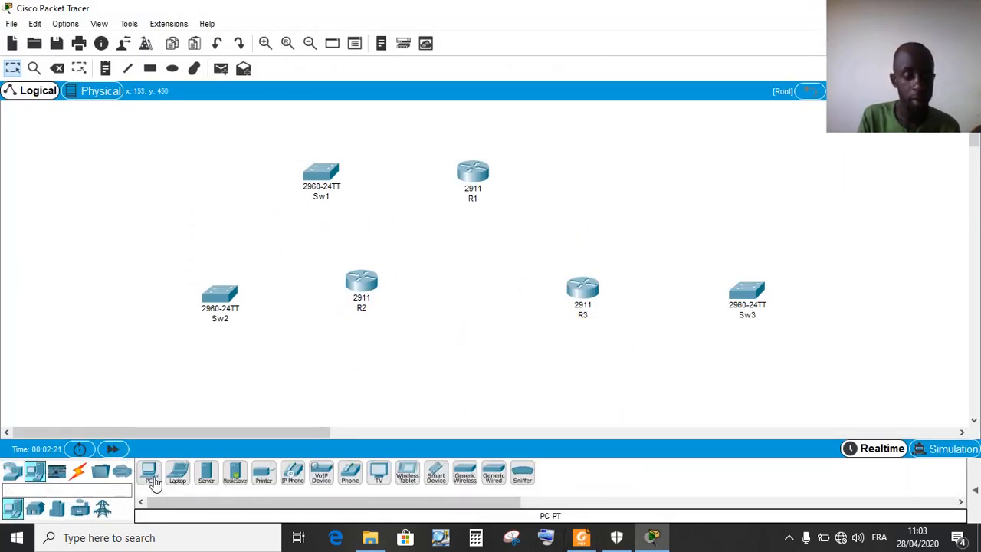
pyautogui.moveTo(149, 476); pyautogui.dragTo(156, 322)
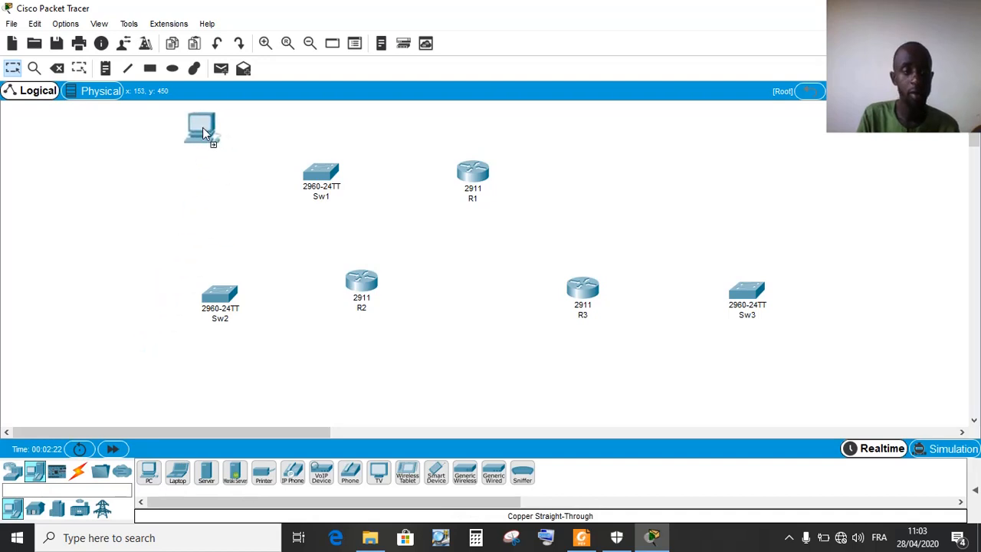
pyautogui.click(204, 156)
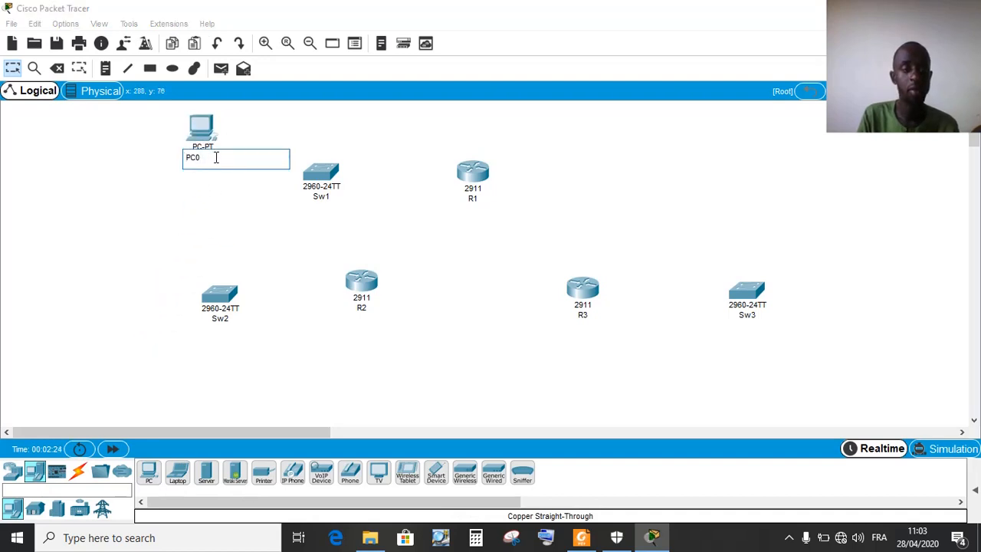
pyautogui.press('BackSpace')
pyautogui.write('1')
pyautogui.press('Return')
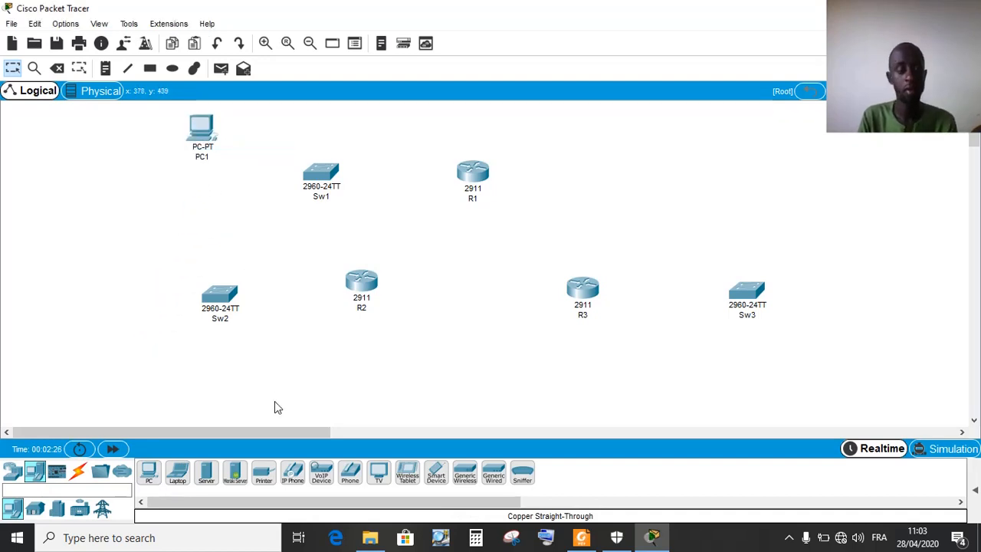
# Place five more PCs: one below PC1, two to the left of Sw2 and two to the right of Sw3
pyautogui.moveTo(148, 474); pyautogui.dragTo(206, 205)
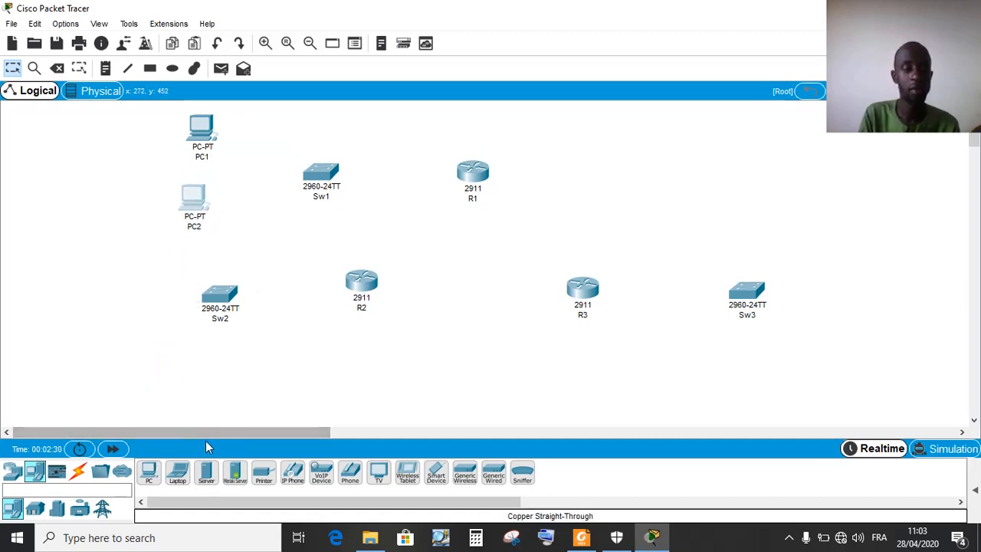
pyautogui.moveTo(152, 472); pyautogui.dragTo(121, 268)
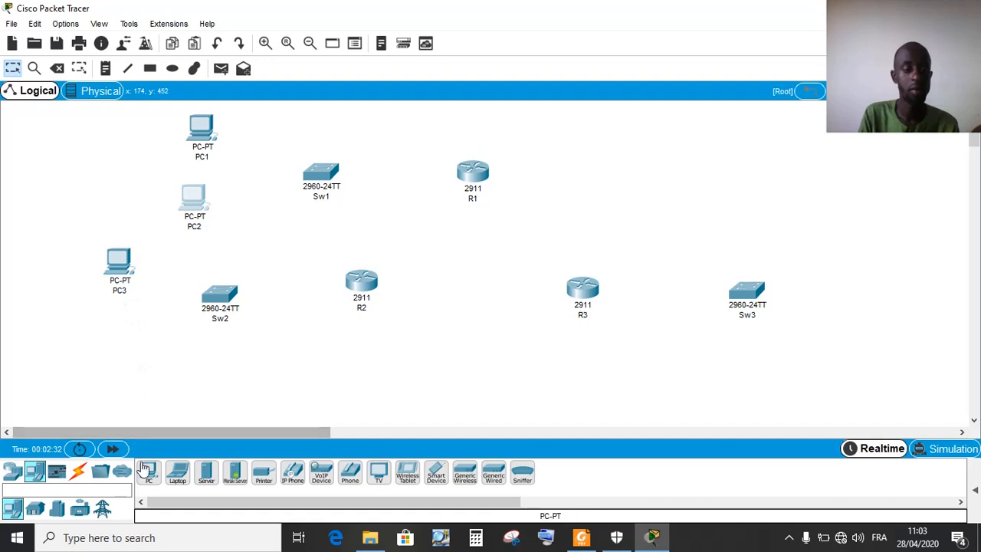
pyautogui.moveTo(149, 473); pyautogui.dragTo(119, 369)
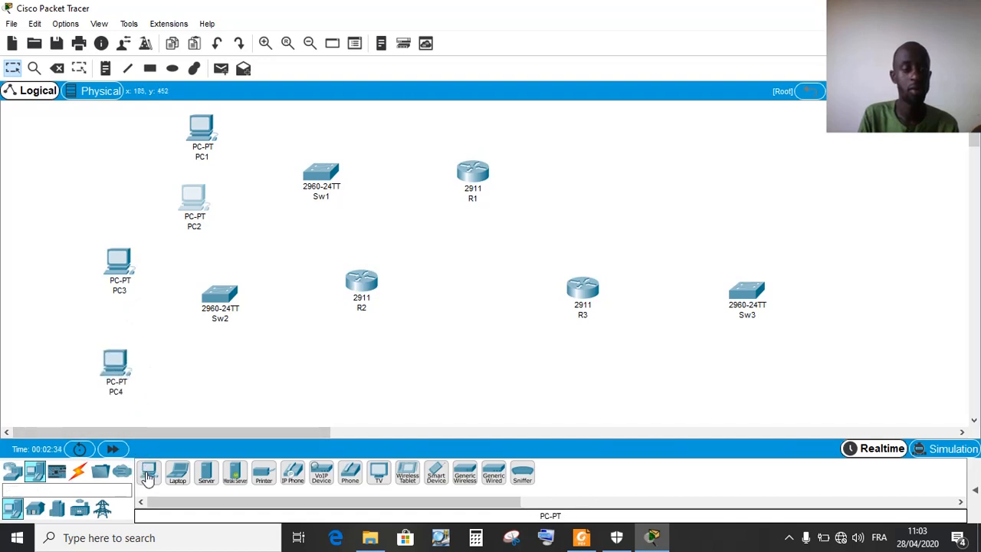
pyautogui.moveTo(149, 473); pyautogui.dragTo(865, 258)
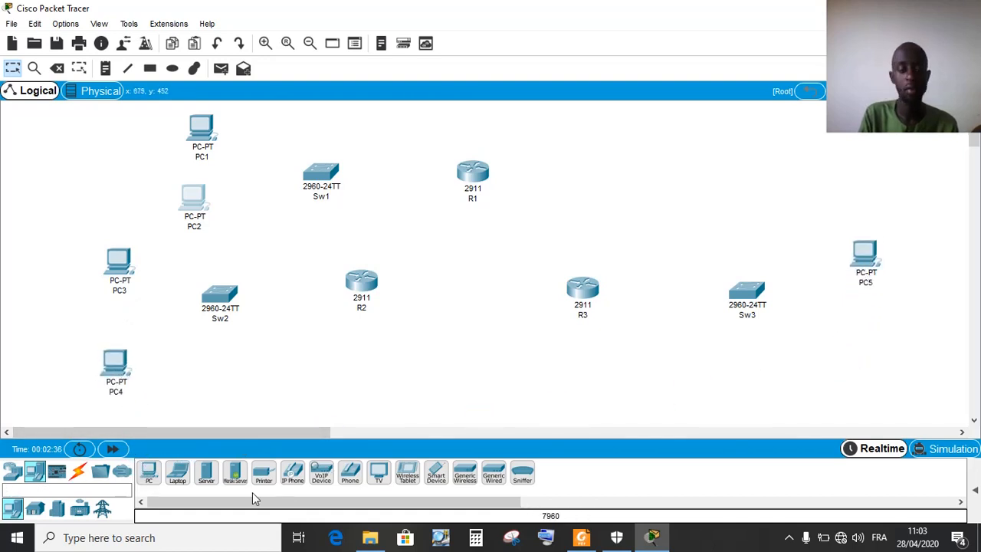
pyautogui.moveTo(148, 475); pyautogui.dragTo(879, 354)
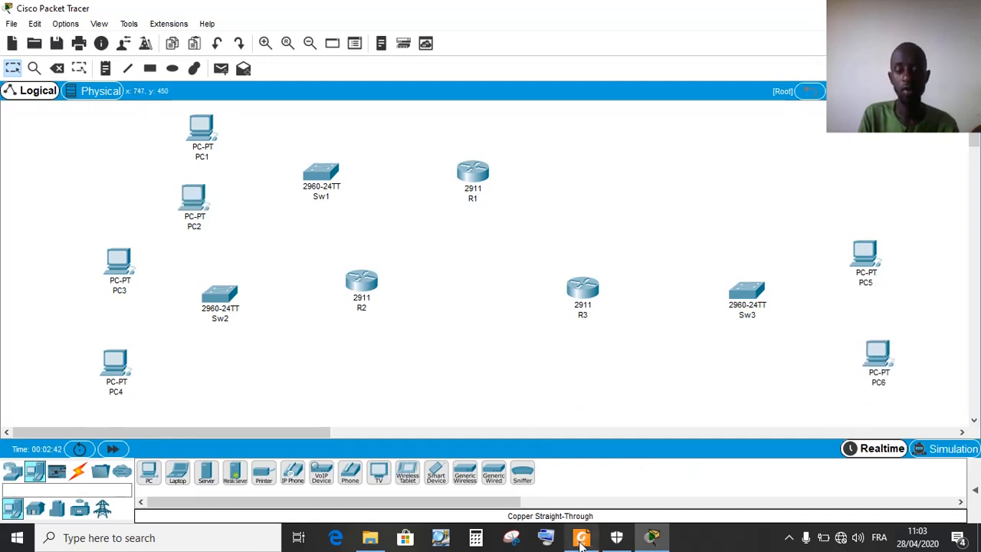
# Connect R2 Gig0/0 to R1 Gig0/0 with a copper cross-over cable, after shifting R2 slightly down to level it with R3
pyautogui.click(78, 471)
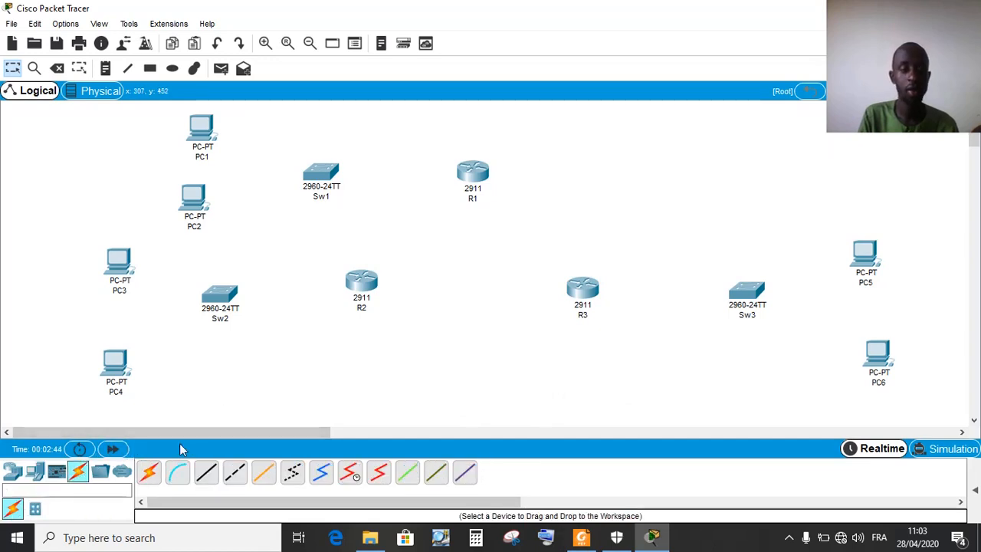
pyautogui.moveTo(373, 285); pyautogui.dragTo(373, 290)
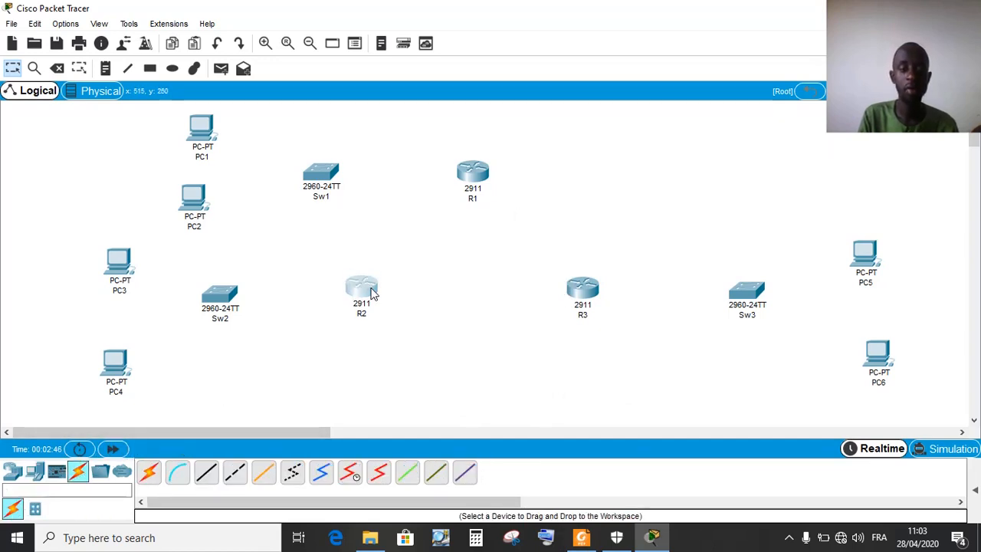
pyautogui.click(234, 474)
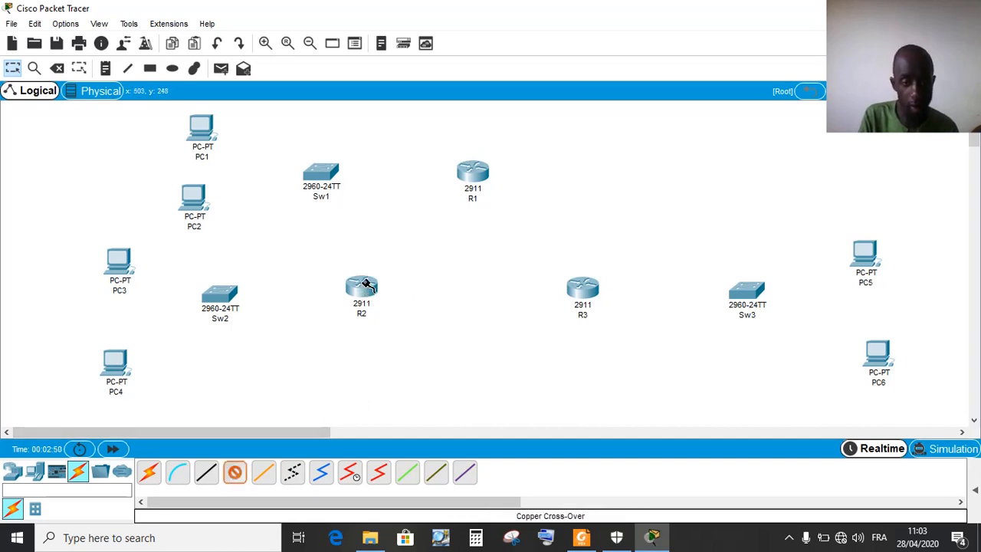
pyautogui.click(363, 283)
pyautogui.click(404, 320)
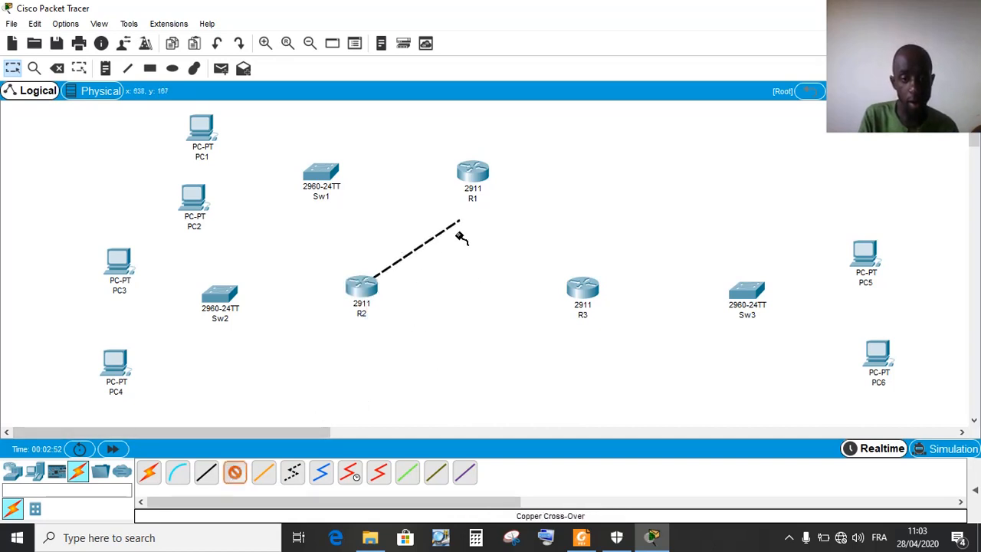
pyautogui.click(477, 177)
pyautogui.click(515, 213)
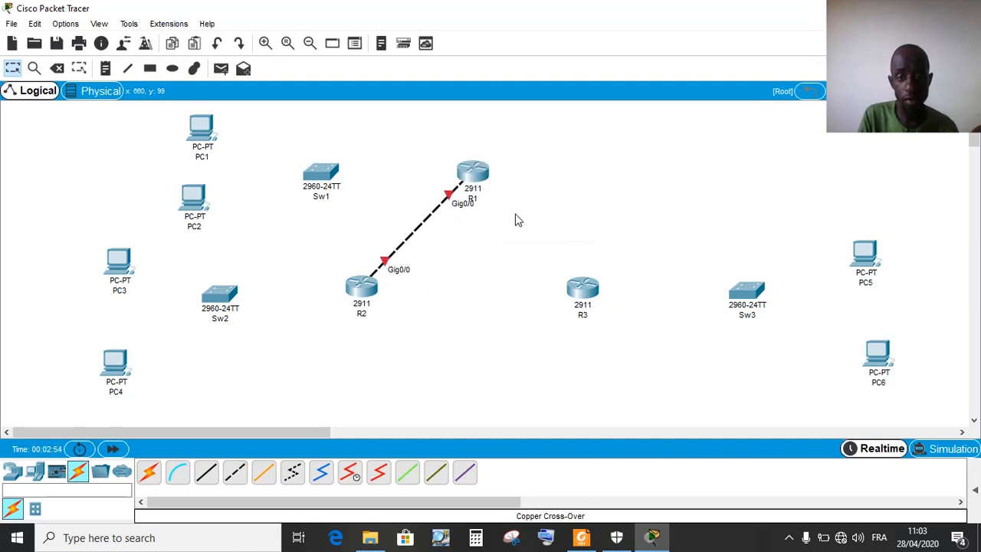
# Connect R1 Gig0/1 to R3 Gig0/1 with a copper cross-over cable and shift R3 slightly down and to the right
pyautogui.click(235, 473)
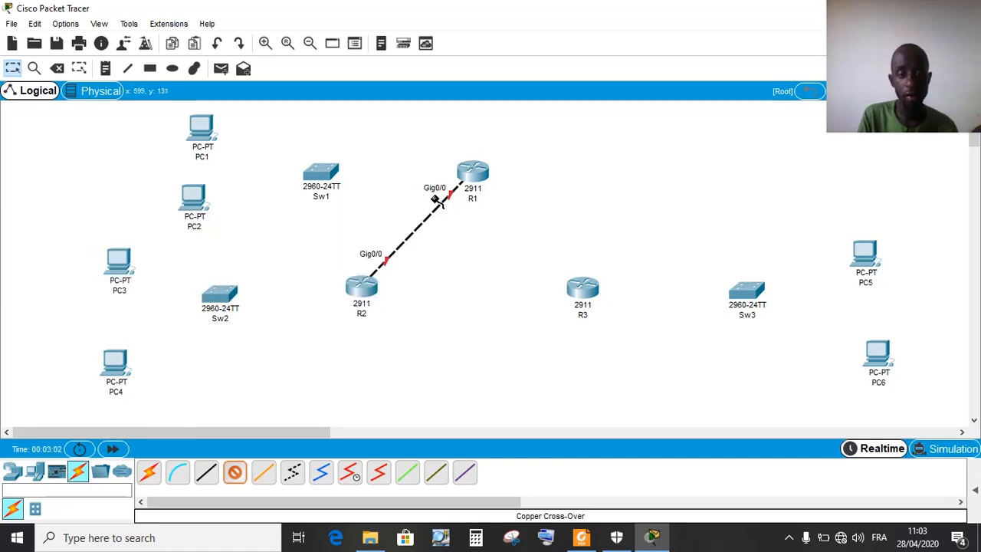
pyautogui.click(480, 174)
pyautogui.click(529, 215)
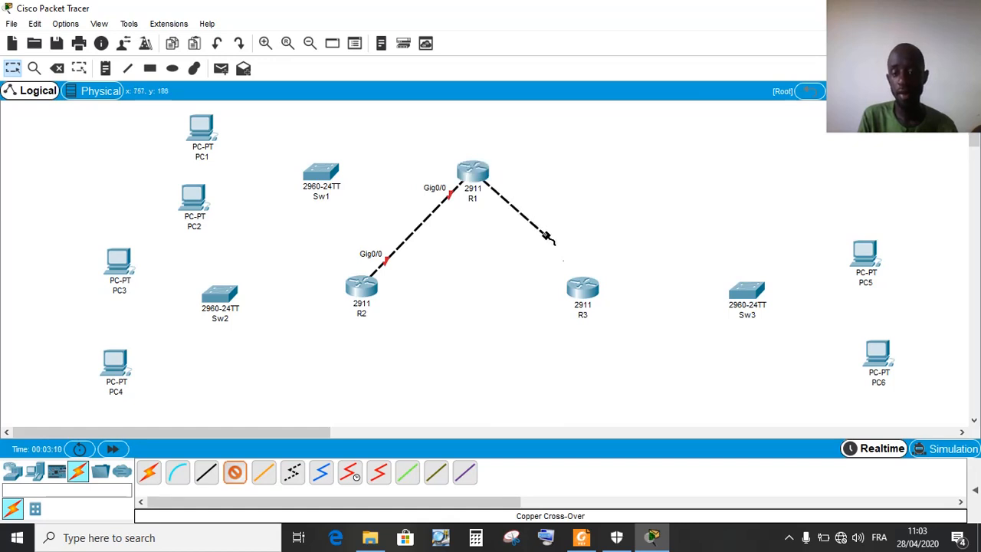
pyautogui.click(589, 290)
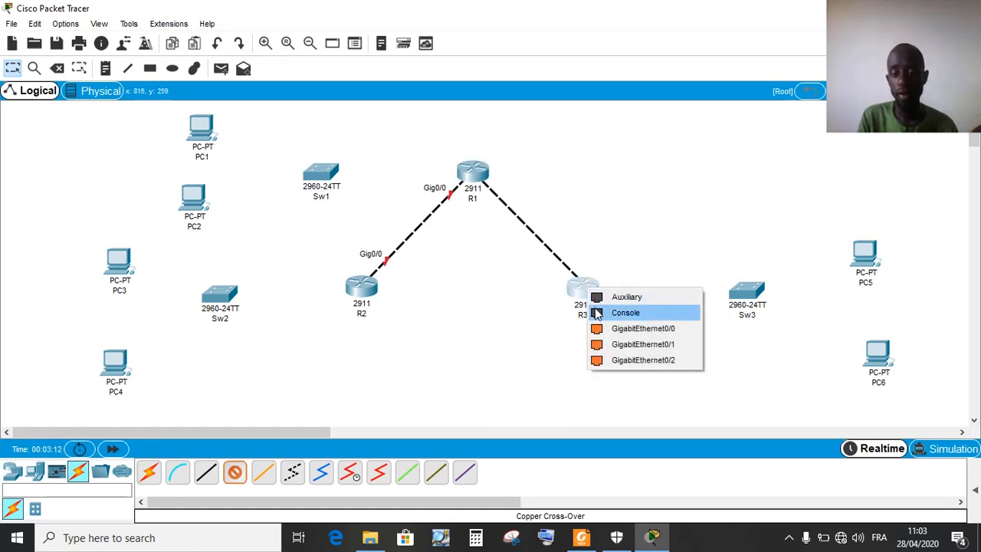
pyautogui.click(613, 350)
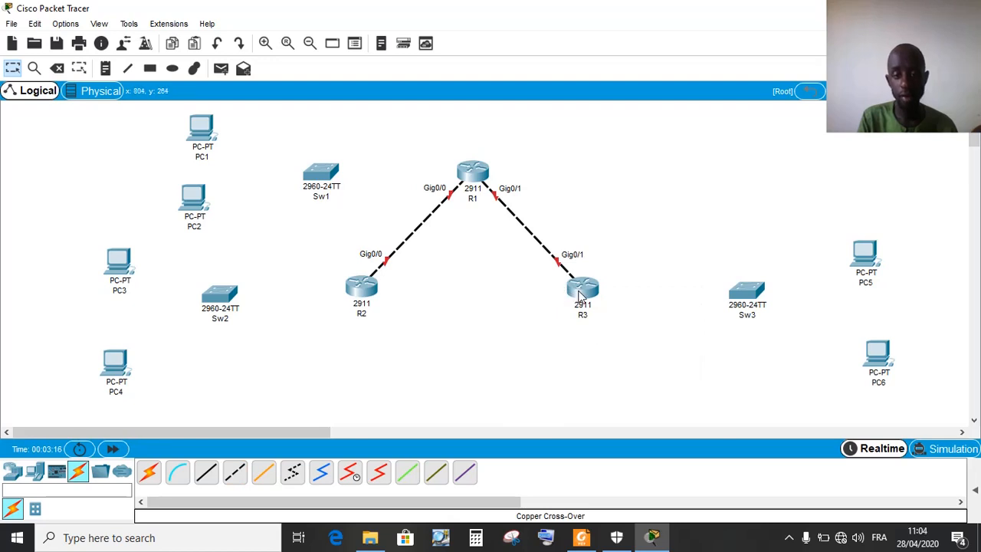
pyautogui.moveTo(578, 292); pyautogui.dragTo(584, 296)
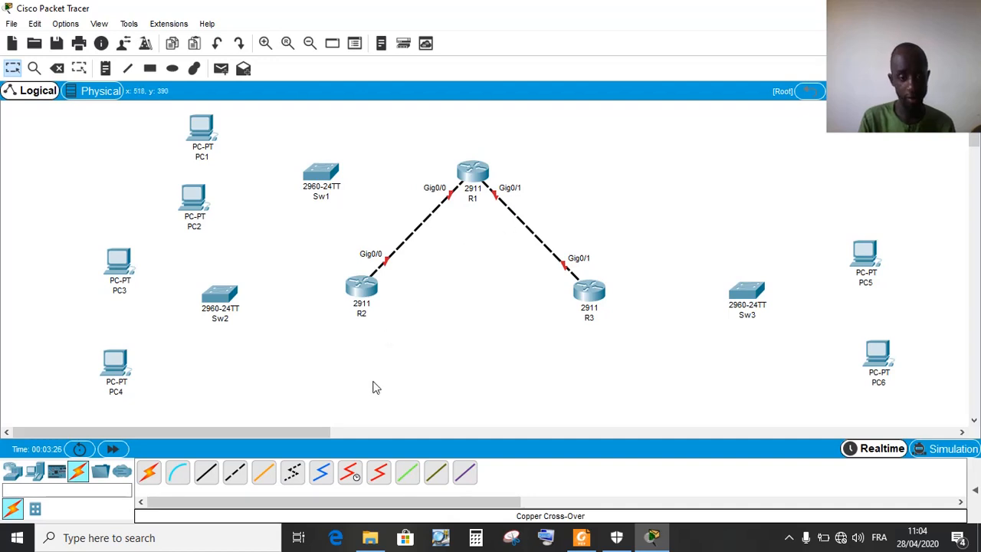
pyautogui.click(207, 472)
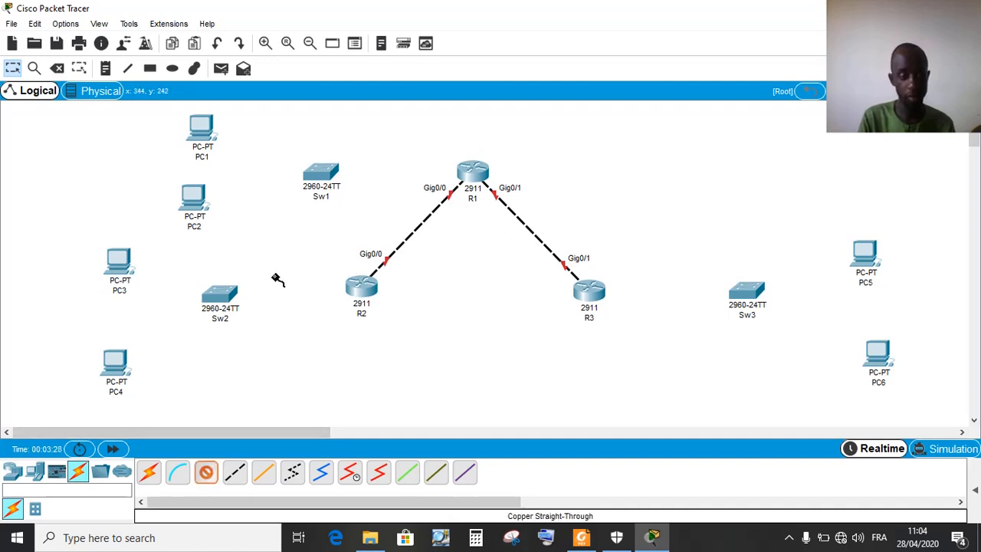
pyautogui.click(224, 297)
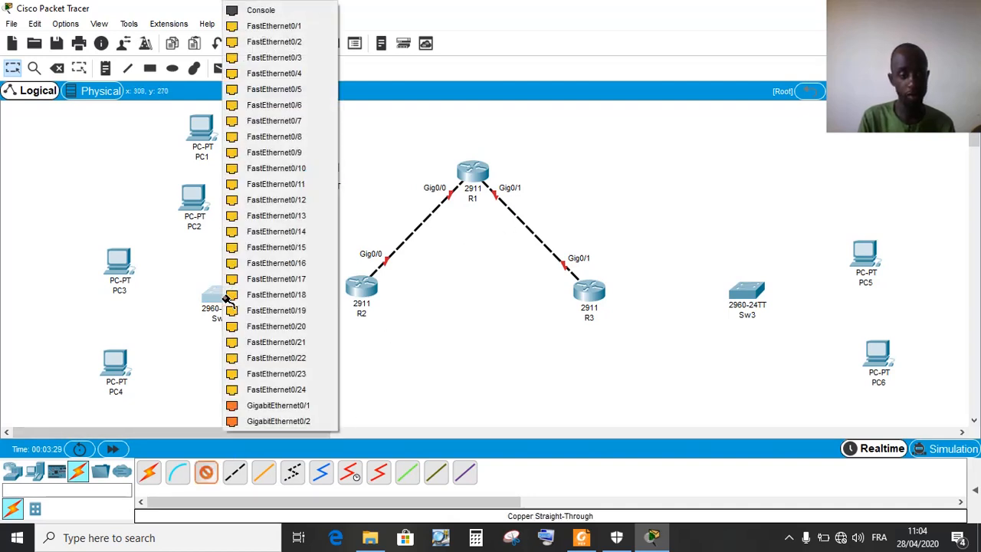
pyautogui.click(304, 38)
pyautogui.click(358, 289)
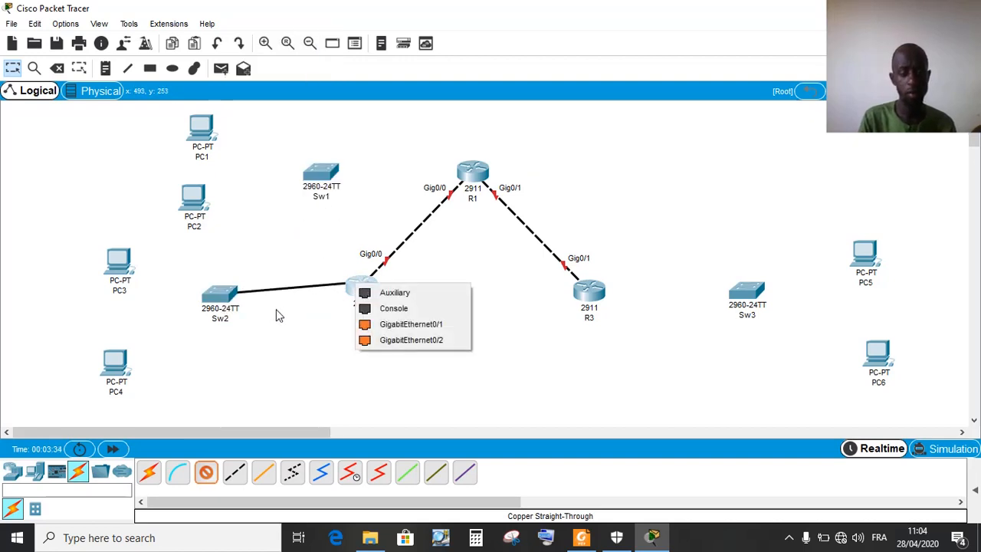
pyautogui.click(55, 69)
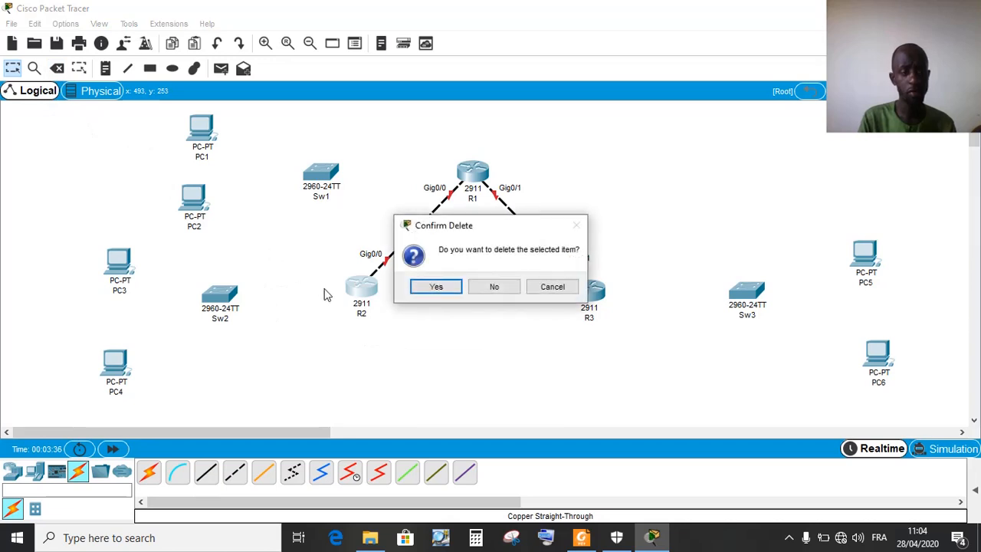
pyautogui.click(494, 287)
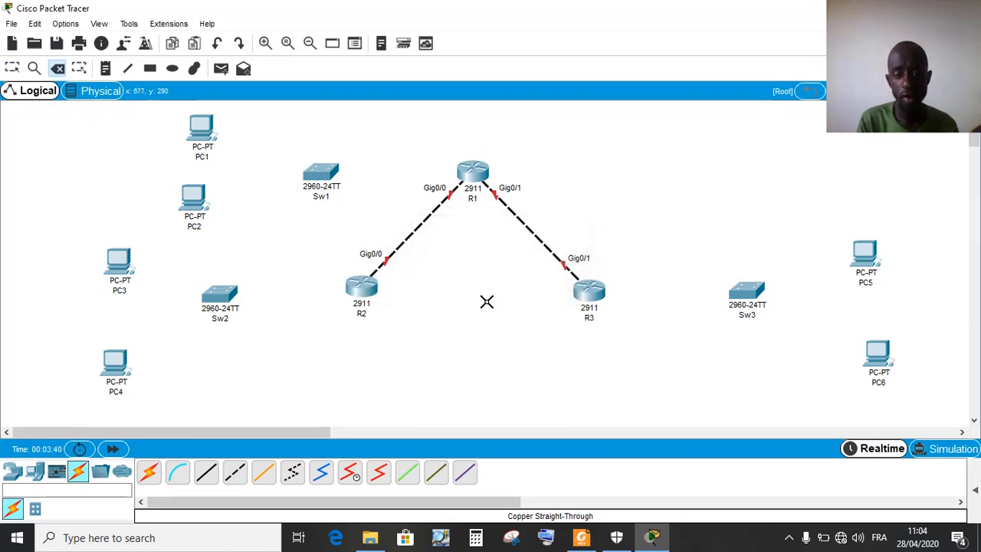
# Consult the topology diagram in the course PDF and place a new 2960 switch to the left of R2 in place of the old one
pyautogui.click(584, 537)
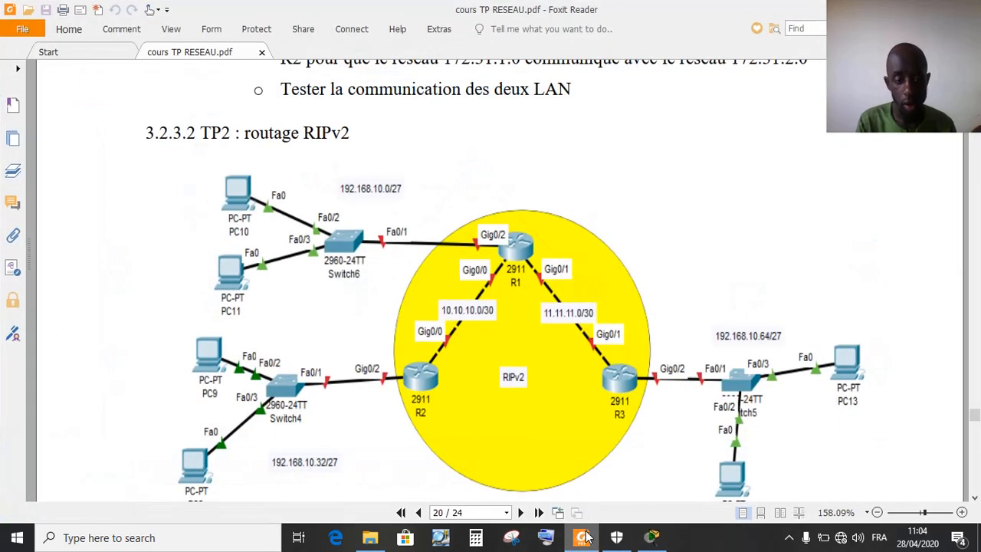
pyautogui.click(584, 537)
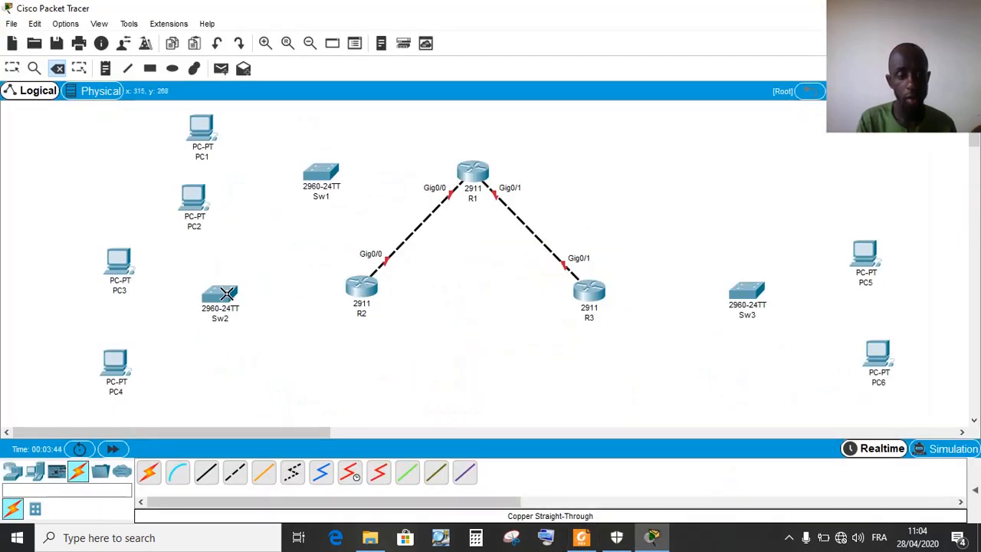
pyautogui.click(12, 68)
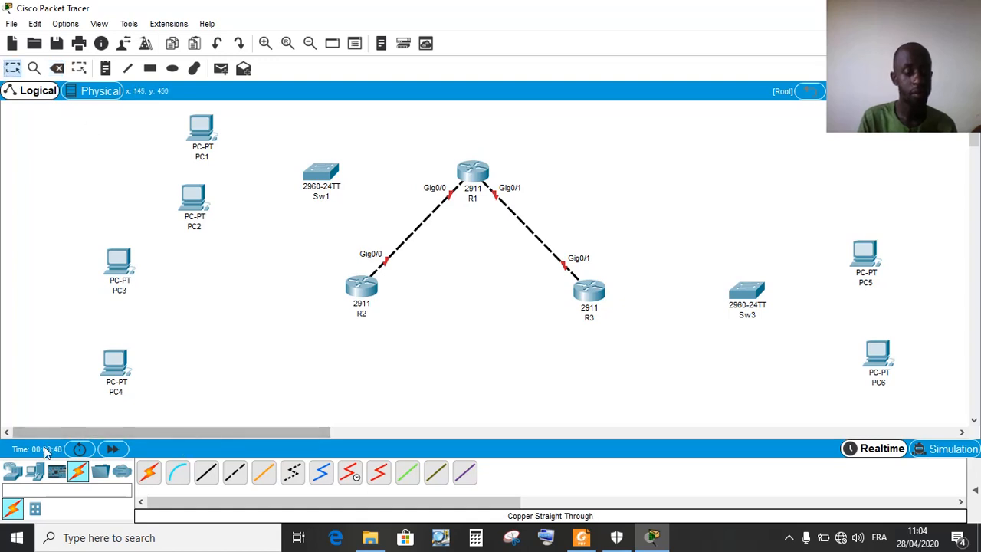
pyautogui.click(12, 471)
pyautogui.moveTo(34, 509); pyautogui.dragTo(218, 306)
pyautogui.moveTo(227, 305); pyautogui.dragTo(233, 299)
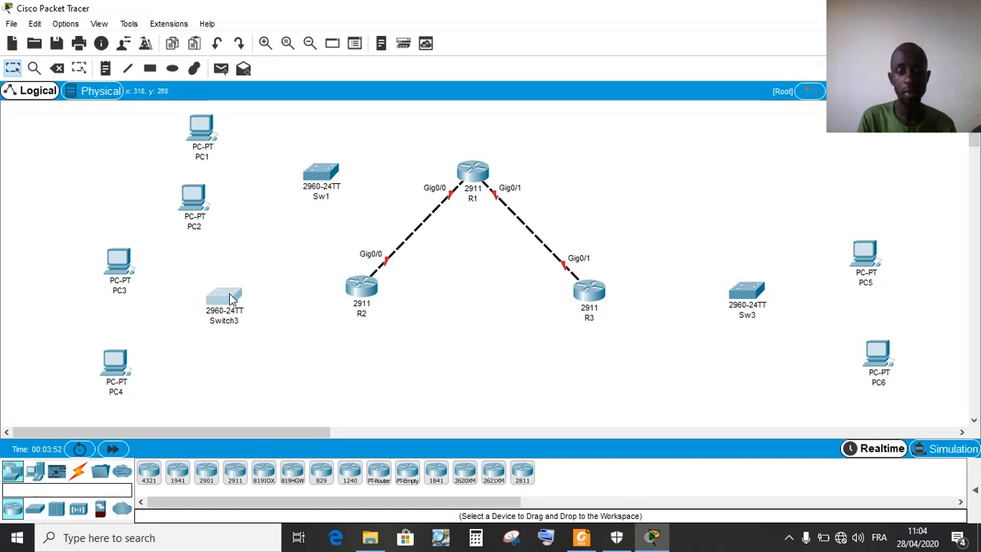
# Rename the new switch left of R2 as Sw2 and shift it slightly to level it with R2
pyautogui.click(239, 326)
pyautogui.doubleClick(240, 322)
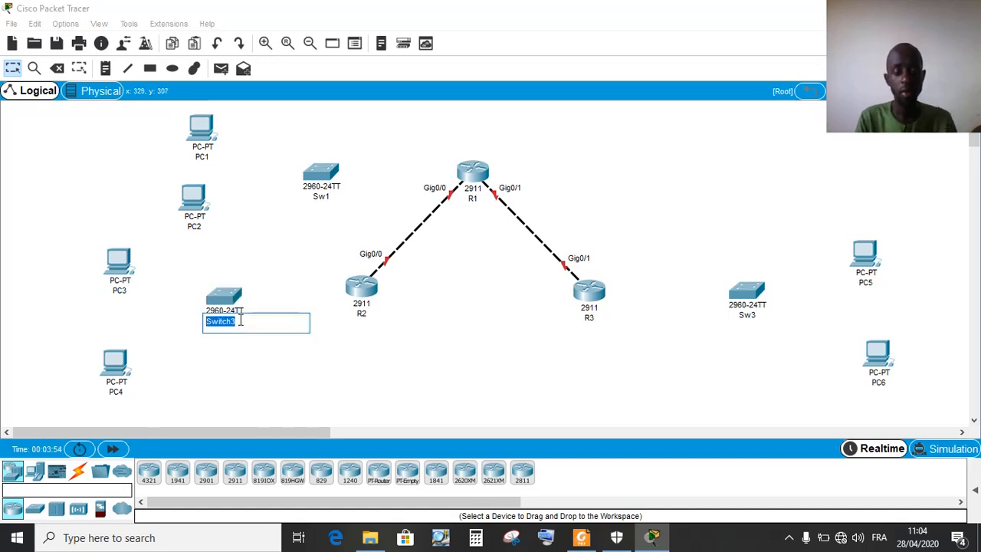
pyautogui.click(240, 322)
pyautogui.press('BackSpace')
pyautogui.press('BackSpace')
pyautogui.press('BackSpace')
pyautogui.press('BackSpace')
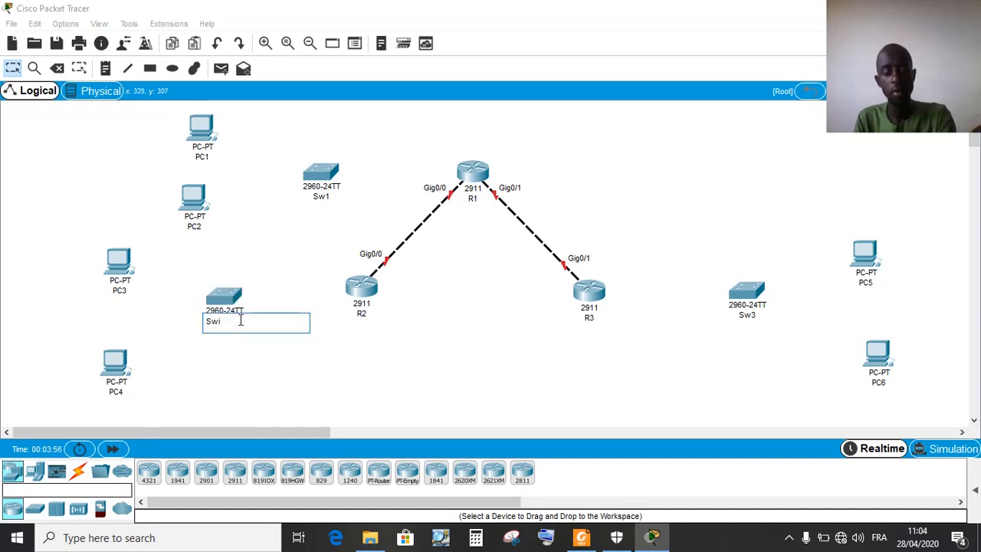
pyautogui.write('2')
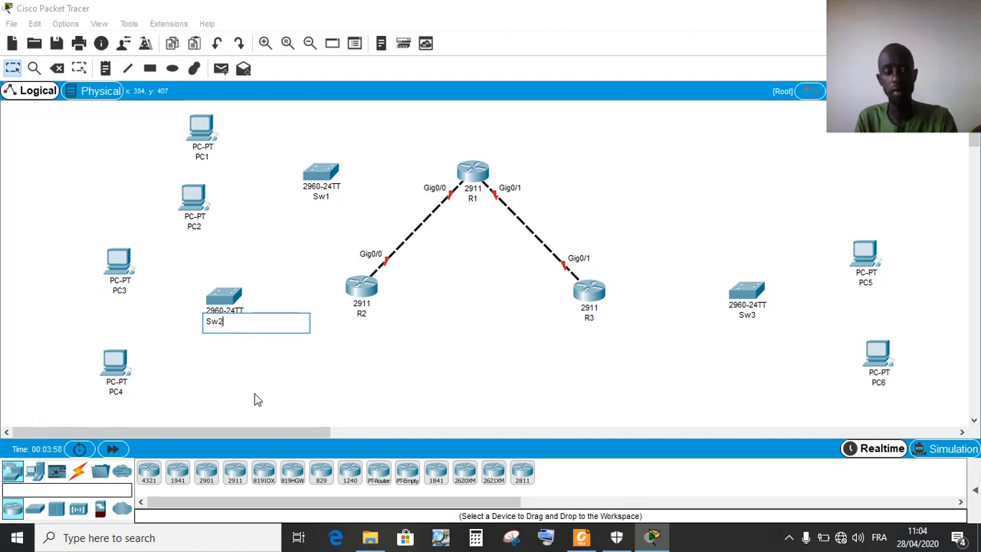
pyautogui.click(246, 347)
pyautogui.moveTo(224, 301); pyautogui.dragTo(231, 296)
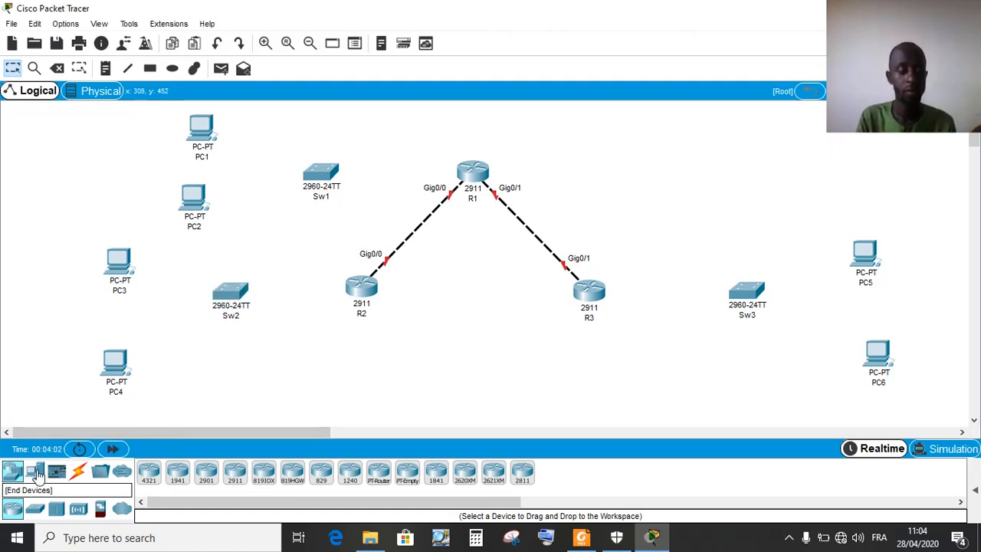
pyautogui.click(36, 473)
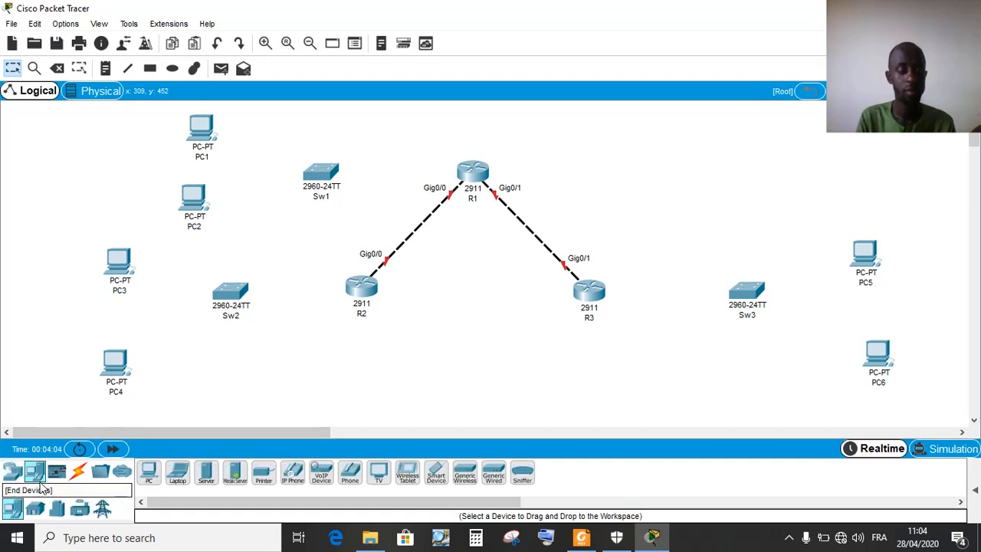
# Connect Sw2 GigabitEthernet0/1 to R2 GigabitEthernet0/2 with a copper straight-through cable
pyautogui.click(78, 472)
pyautogui.click(207, 475)
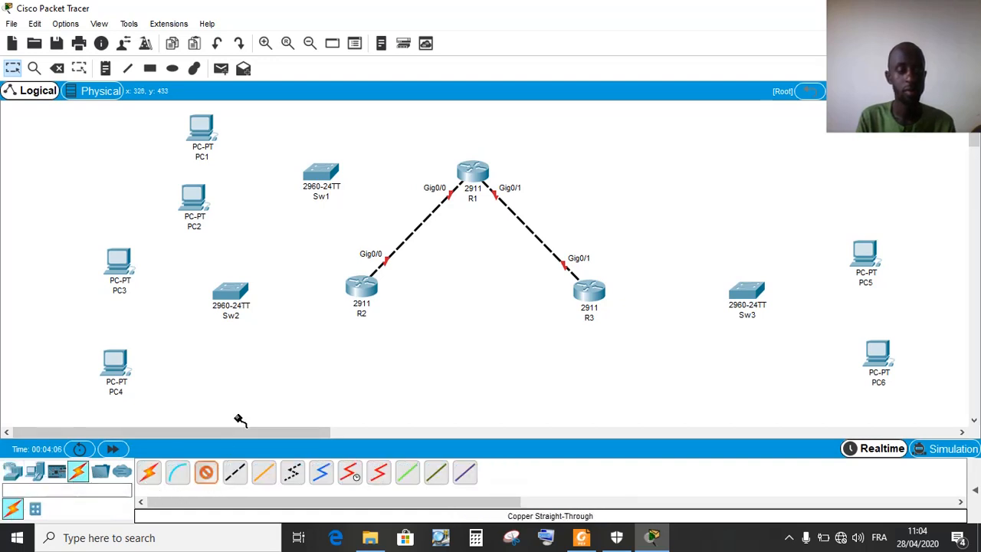
pyautogui.click(238, 294)
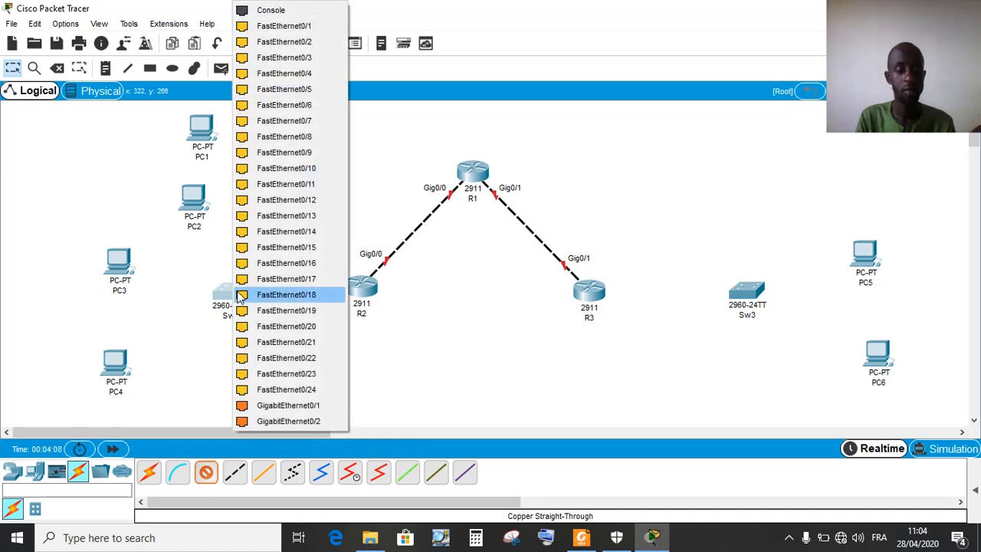
pyautogui.click(288, 405)
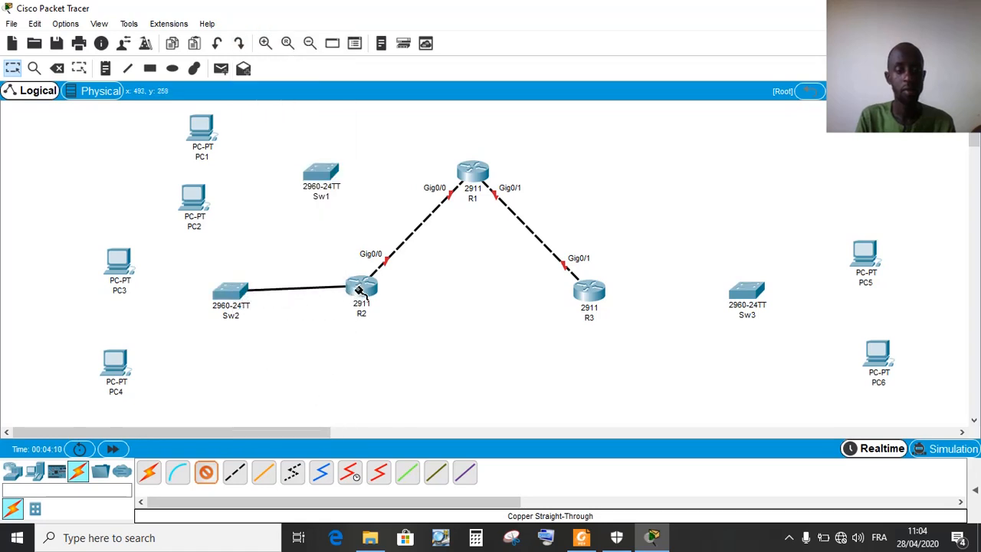
pyautogui.click(360, 291)
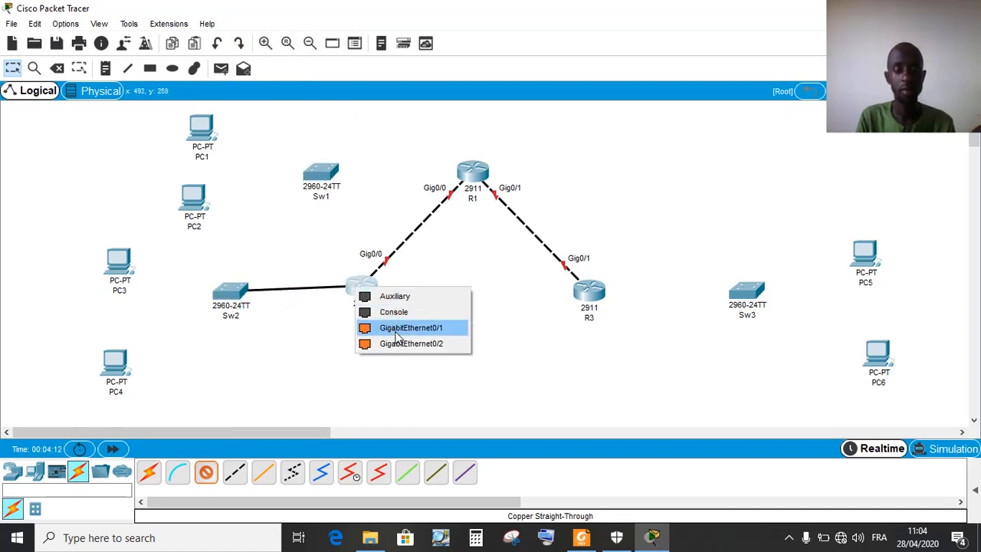
pyautogui.click(402, 345)
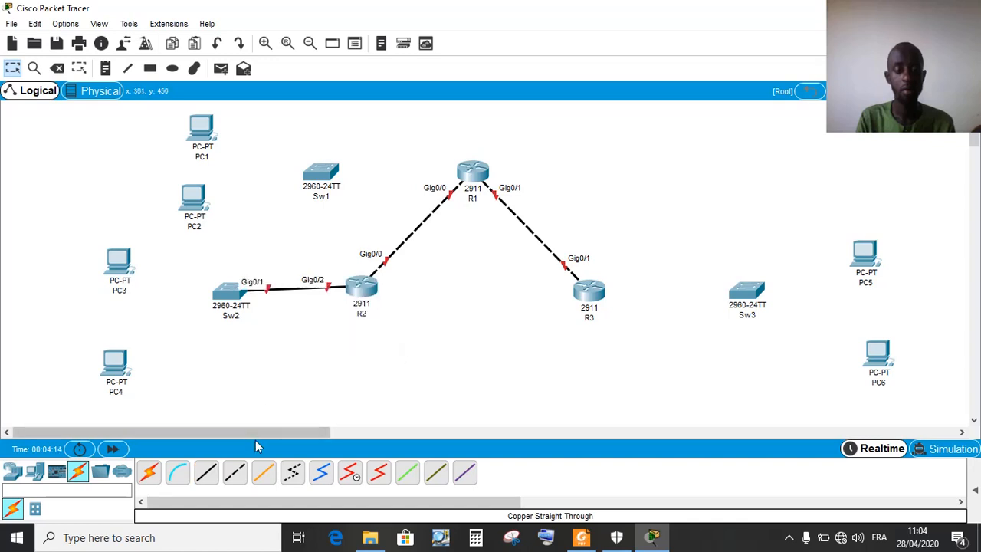
# Connect R3 GigabitEthernet0/2 to Sw3 GigabitEthernet0/1 with a copper straight-through cable
pyautogui.click(589, 291)
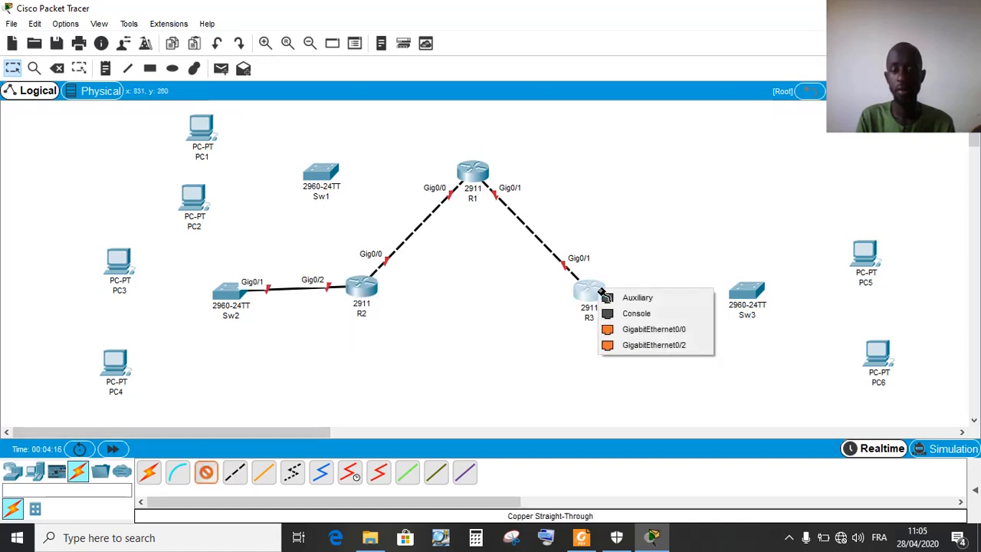
pyautogui.click(657, 346)
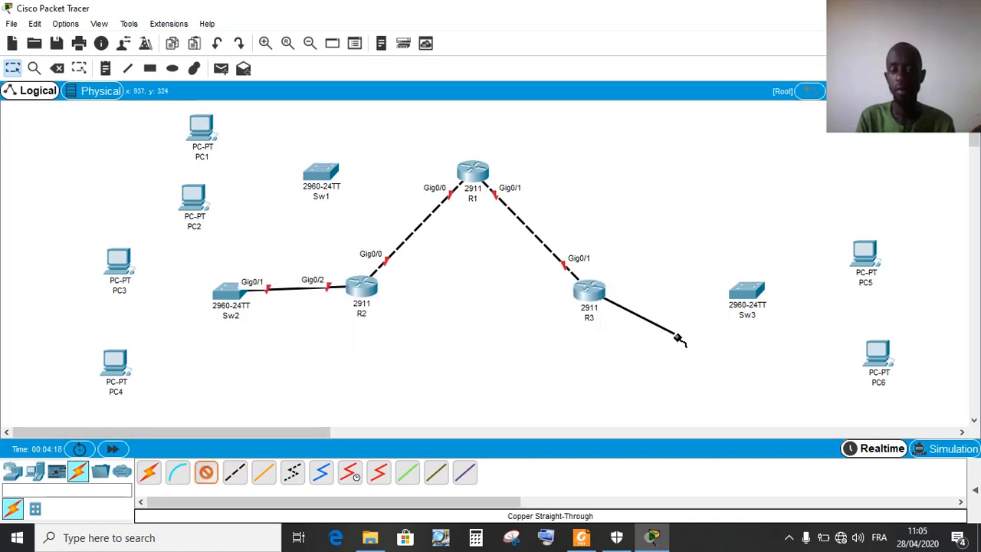
pyautogui.click(746, 295)
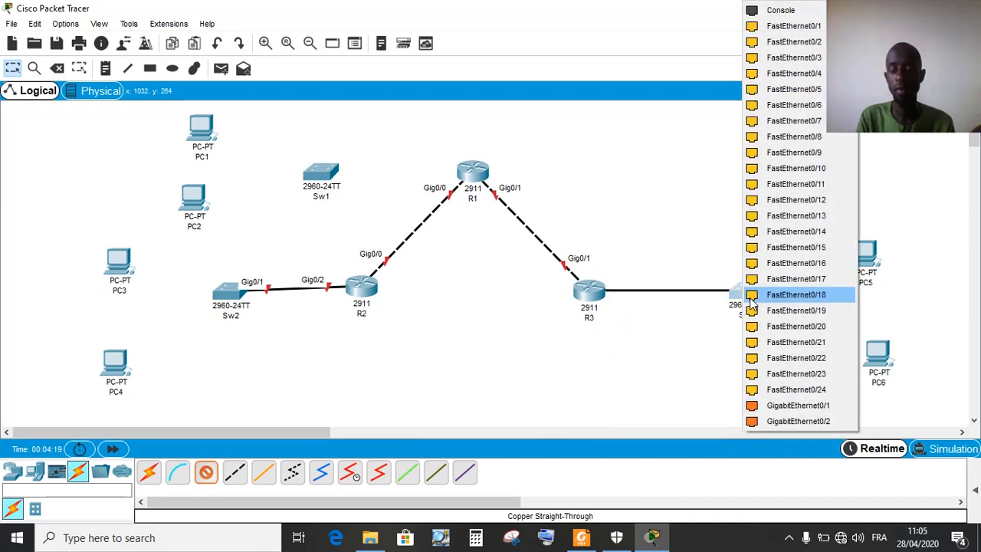
pyautogui.click(795, 407)
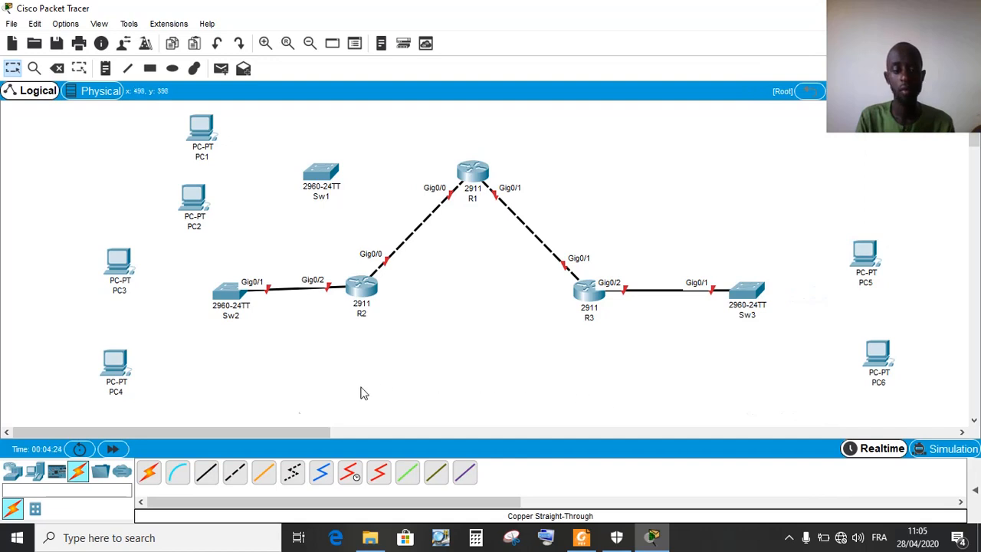
# Connect Sw1 GigabitEthernet0/1 to R1 GigabitEthernet0/2 with a copper straight-through cable
pyautogui.click(205, 472)
pyautogui.click(335, 176)
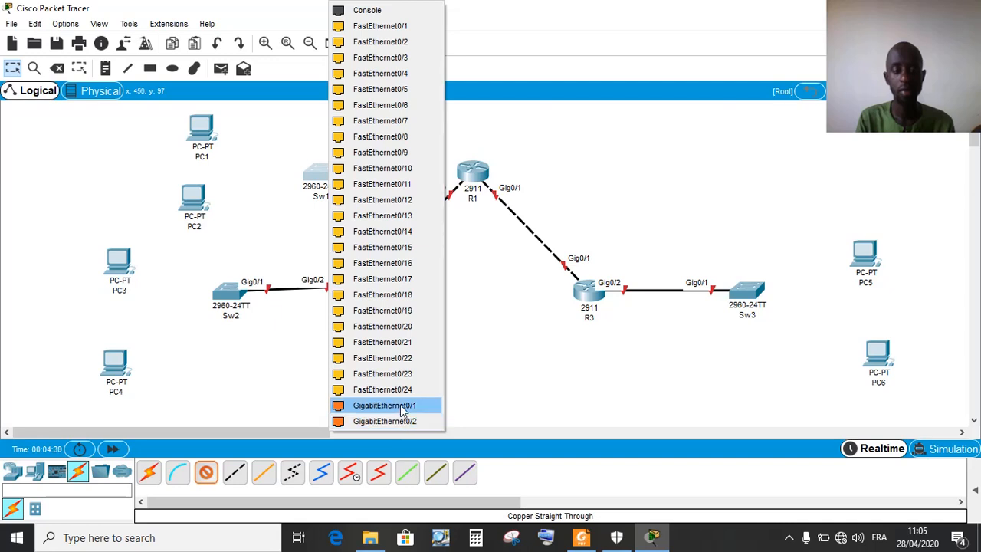
pyautogui.click(400, 407)
pyautogui.click(469, 169)
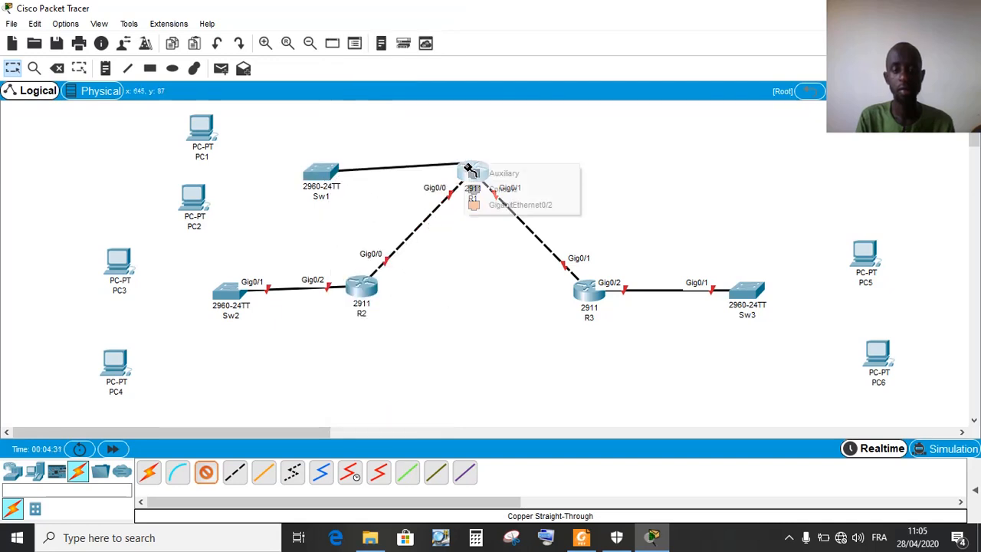
pyautogui.click(542, 206)
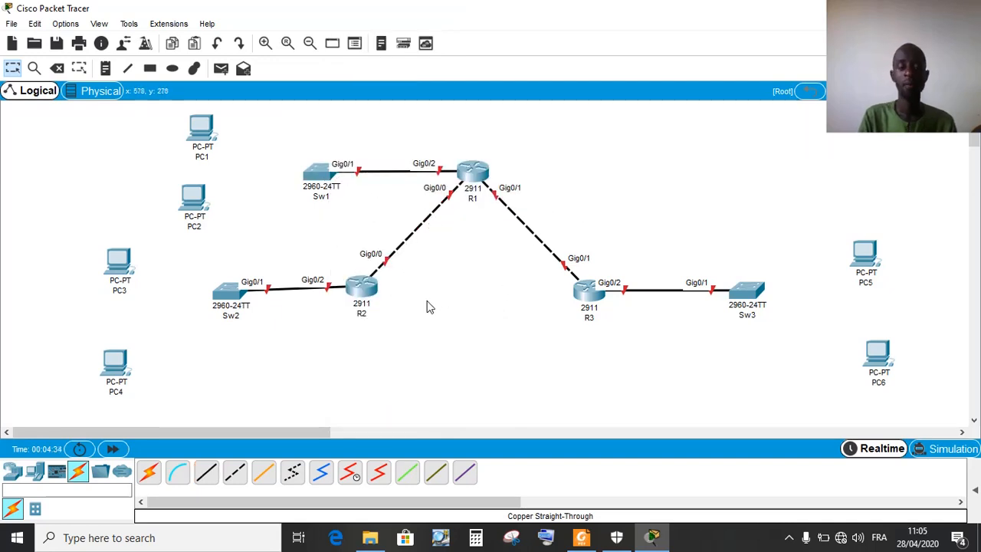
# Connect PC4 FastEthernet0 to Sw2 FastEthernet0/2 with a copper straight-through cable
pyautogui.click(205, 472)
pyautogui.click(117, 362)
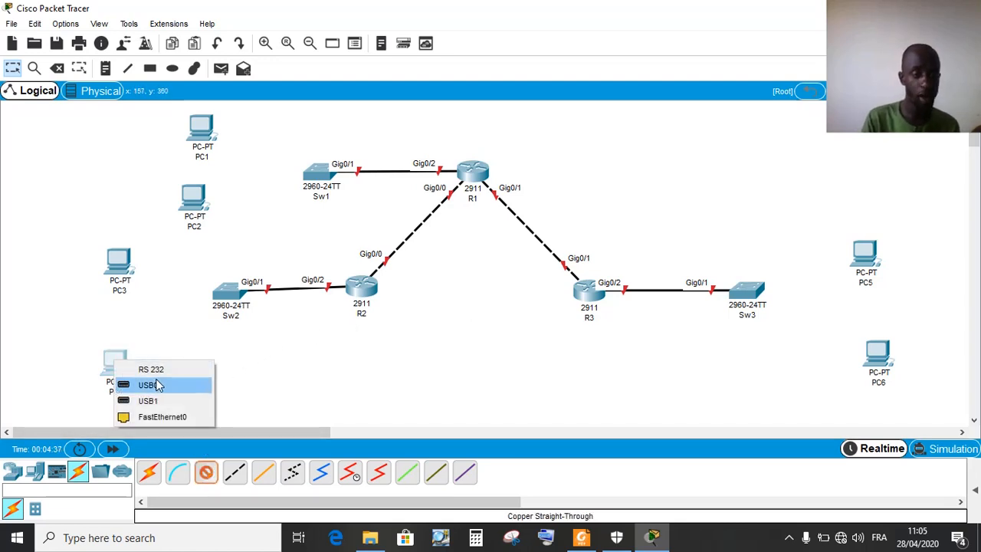
pyautogui.click(184, 414)
pyautogui.click(236, 291)
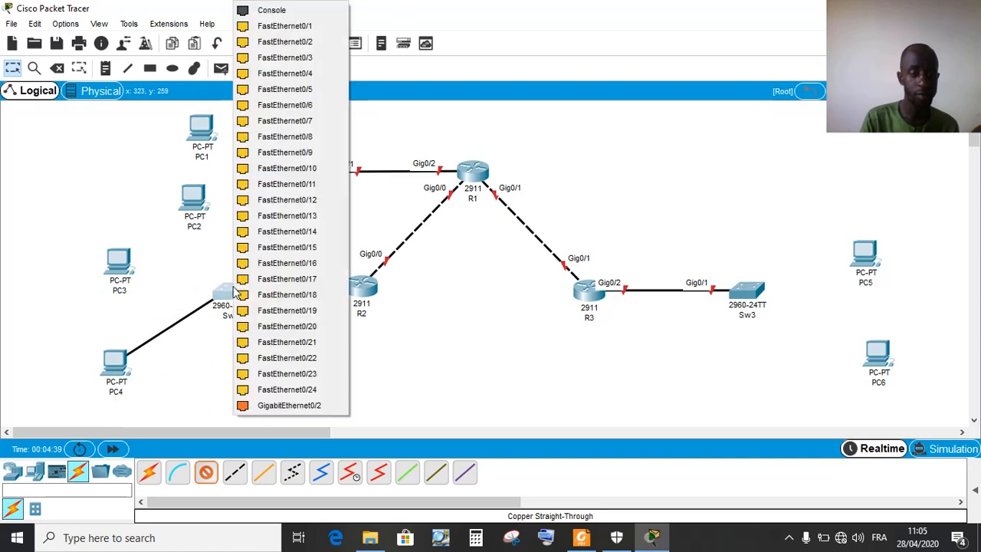
pyautogui.click(310, 42)
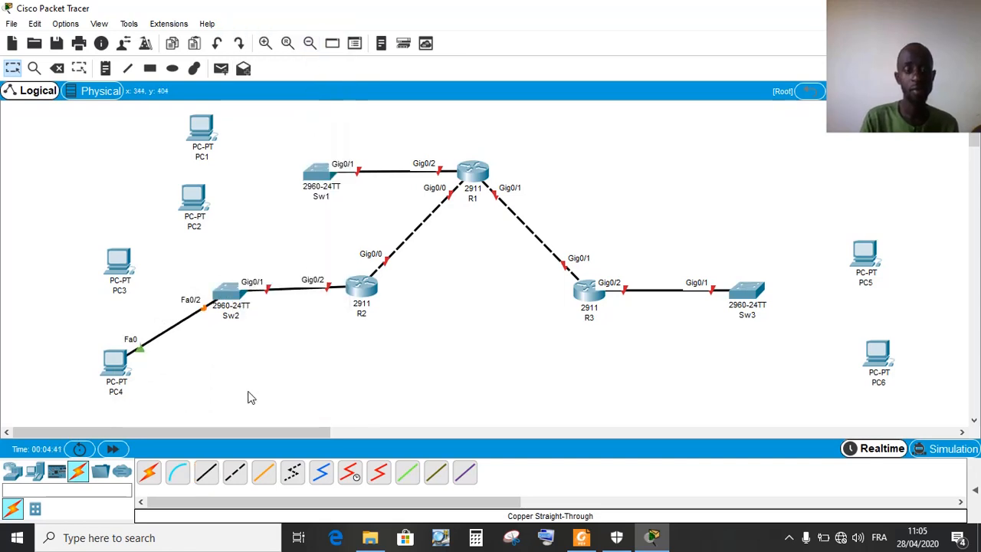
# Connect PC3 FastEthernet0 to Sw2 FastEthernet0/3 with a copper straight-through cable
pyautogui.click(207, 473)
pyautogui.click(118, 265)
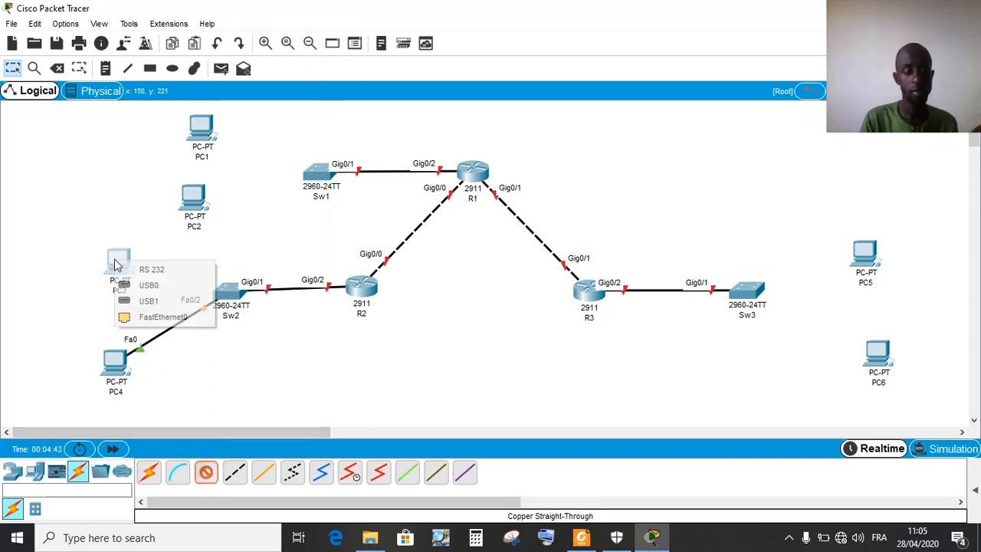
pyautogui.click(184, 316)
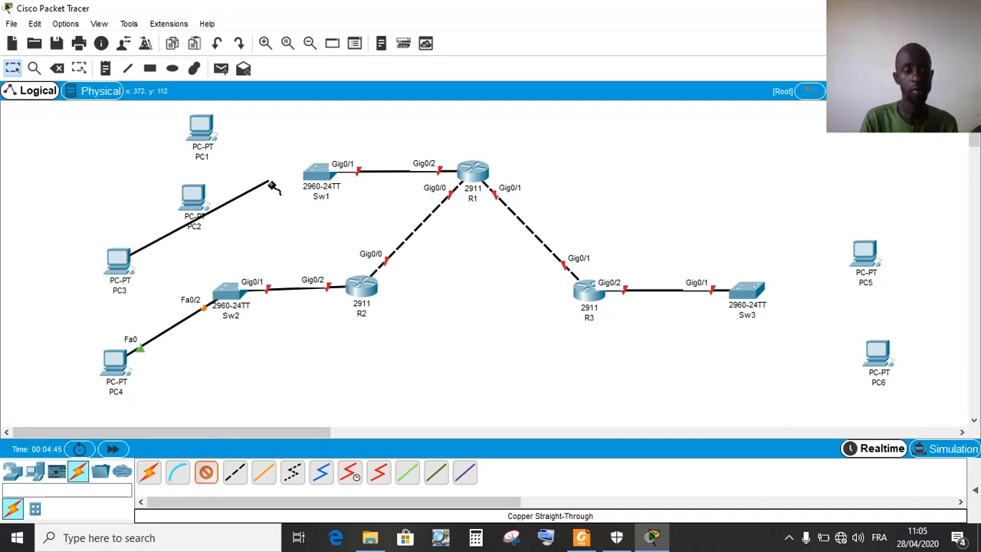
pyautogui.click(229, 291)
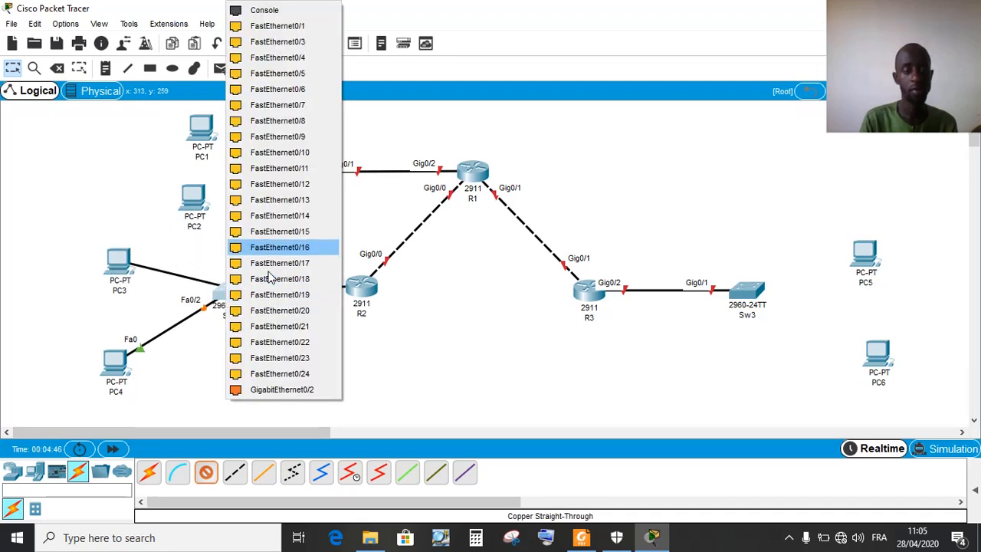
pyautogui.click(293, 42)
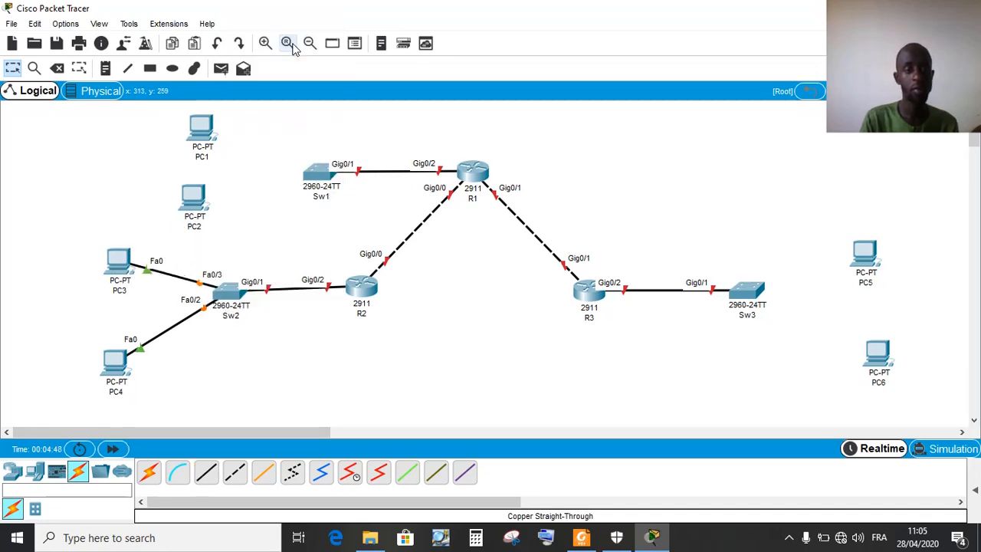
# Connect PC1 FastEthernet0 to Sw1 FastEthernet0/2 with a copper straight-through cable
pyautogui.click(208, 473)
pyautogui.click(213, 132)
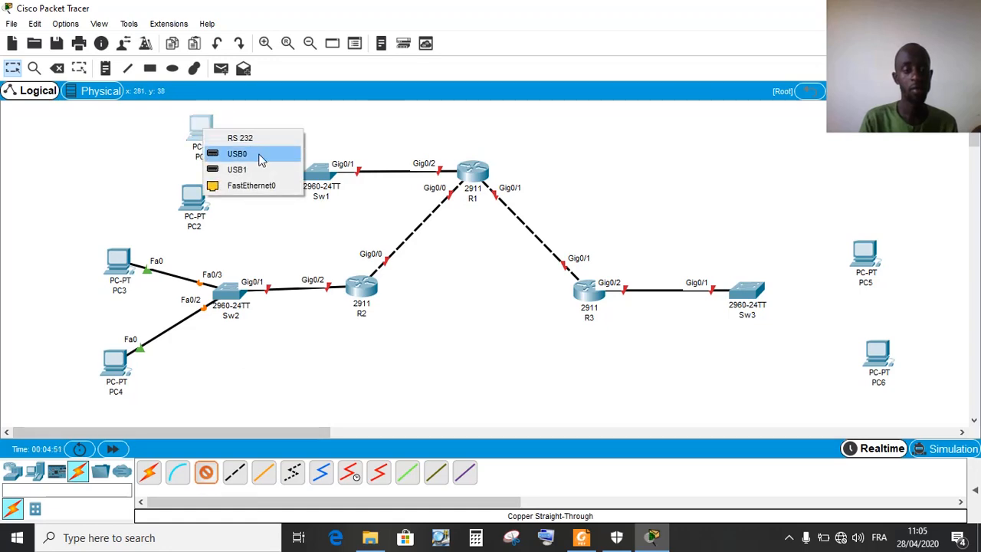
pyautogui.click(259, 186)
pyautogui.click(314, 170)
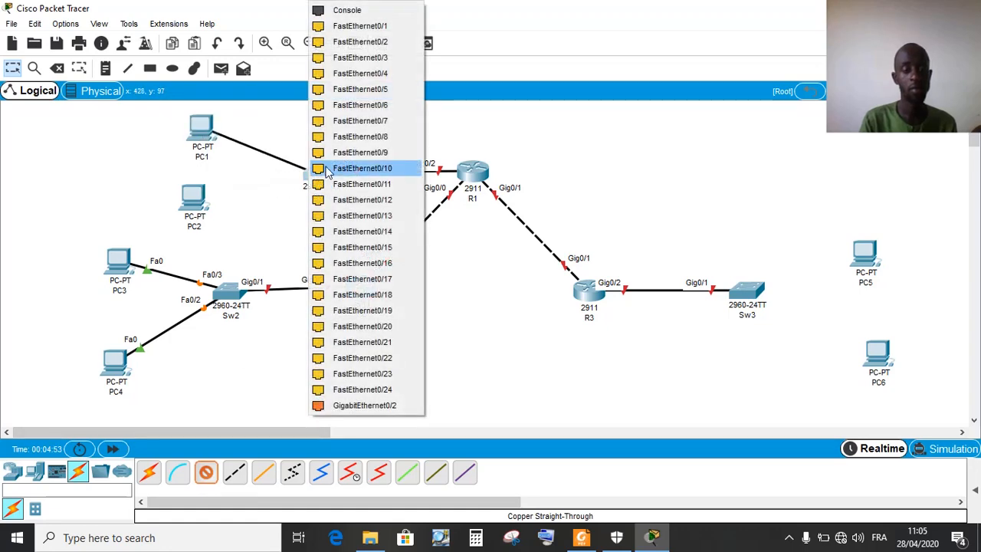
pyautogui.click(374, 42)
# Connect PC2 FastEthernet0 to Sw1 FastEthernet0/3 with a copper straight-through cable
pyautogui.click(206, 471)
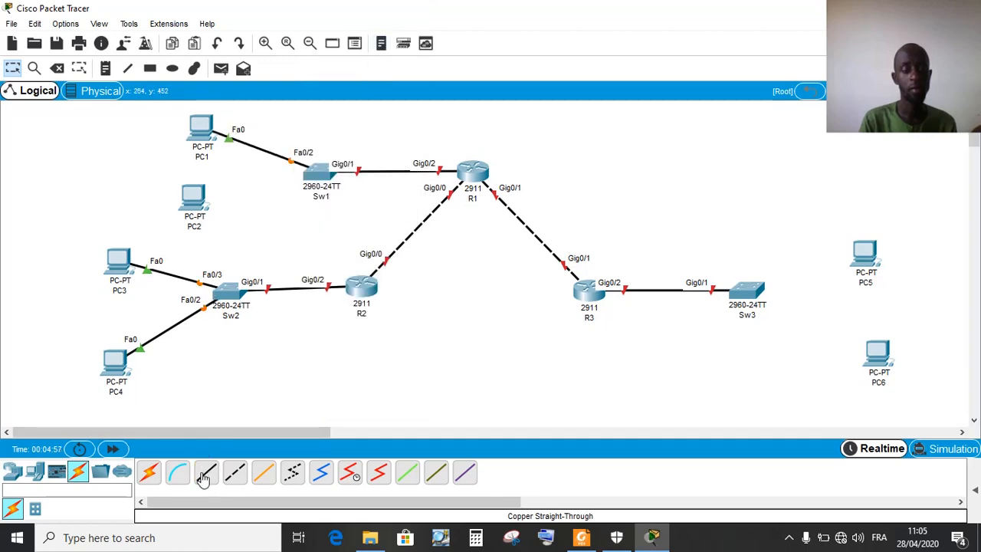
pyautogui.click(201, 204)
pyautogui.click(270, 258)
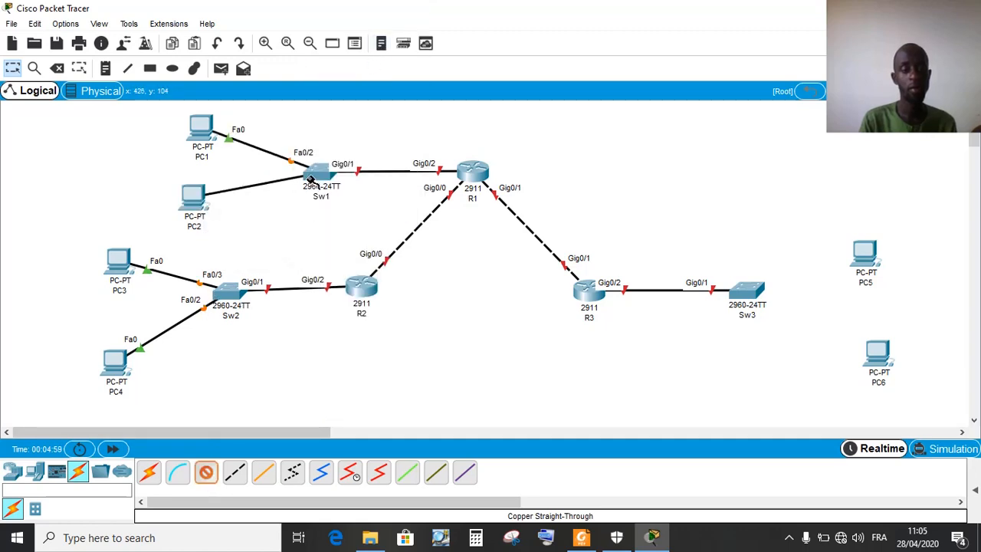
pyautogui.click(316, 173)
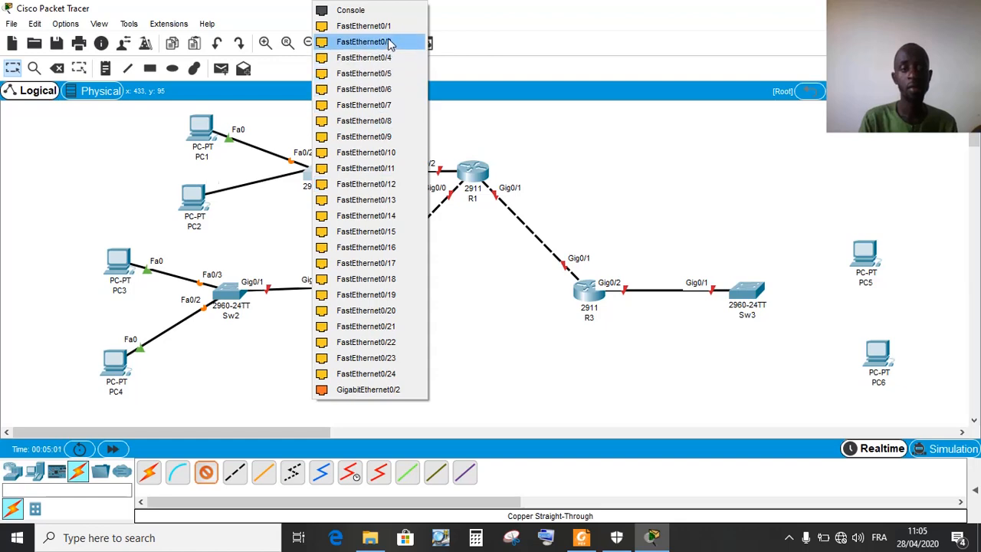
pyautogui.click(383, 41)
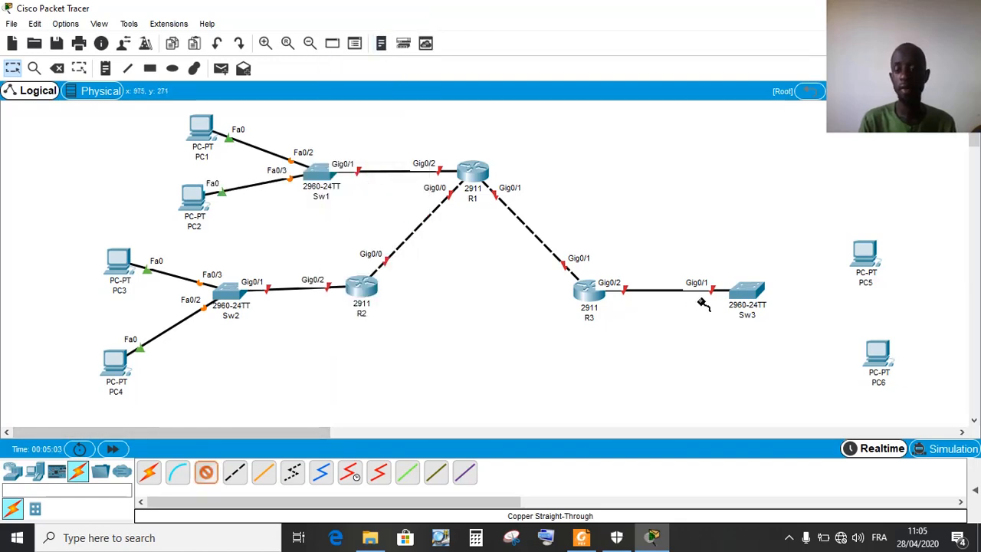
# Connect Sw3 FastEthernet0/2 to PC5 FastEthernet0 with a copper straight-through cable
pyautogui.click(757, 297)
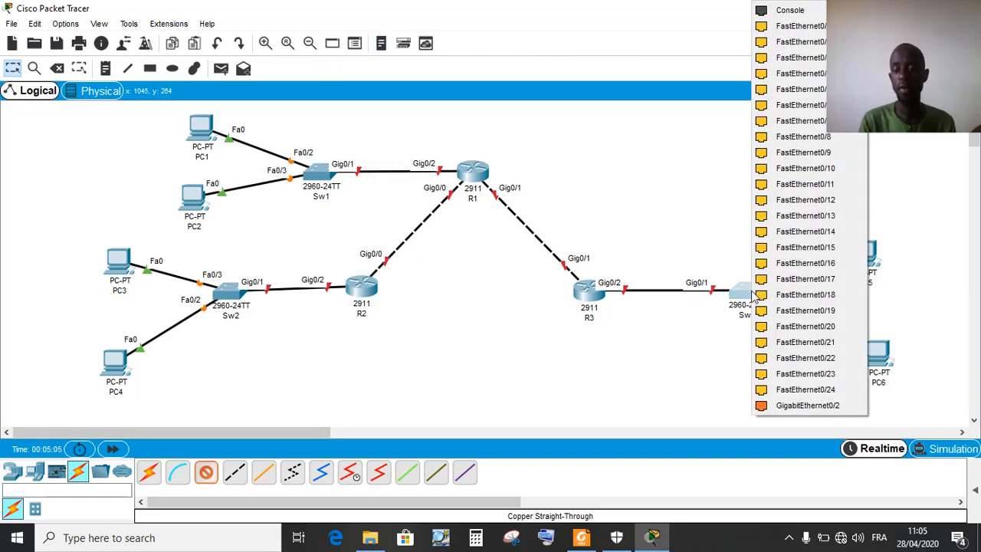
pyautogui.click(794, 43)
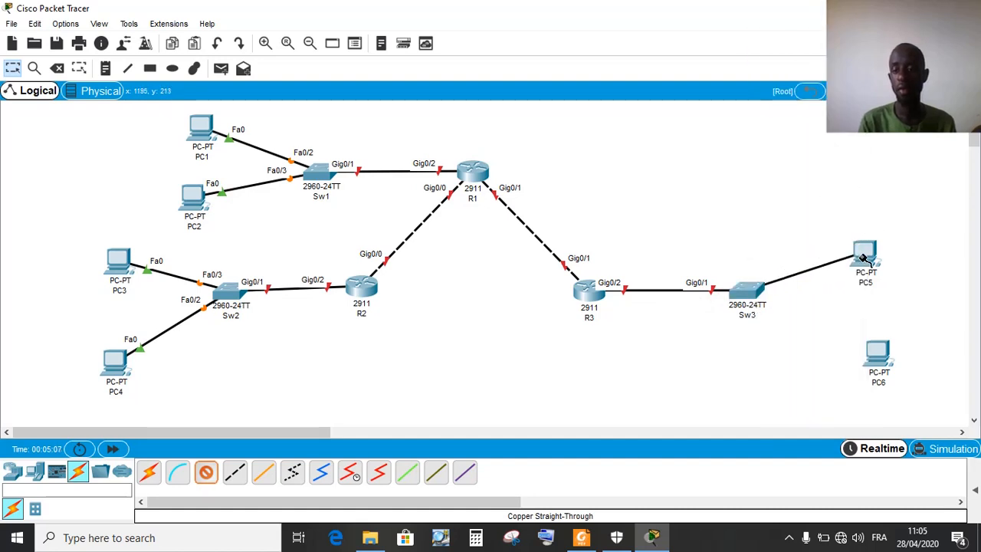
pyautogui.click(864, 253)
pyautogui.click(892, 311)
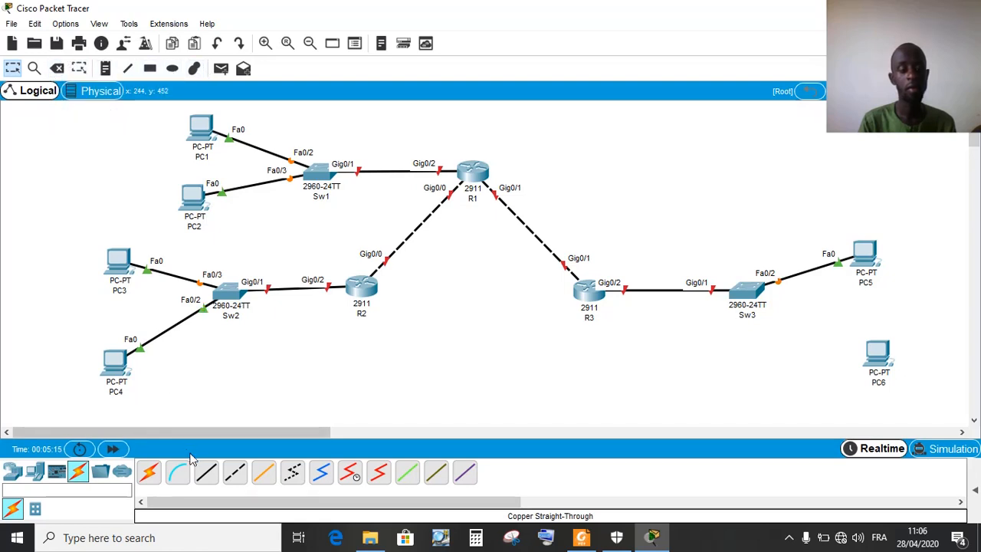
# Connect Sw3 FastEthernet0/3 to PC6 FastEthernet0 with a copper straight-through cable
pyautogui.click(204, 475)
pyautogui.click(747, 295)
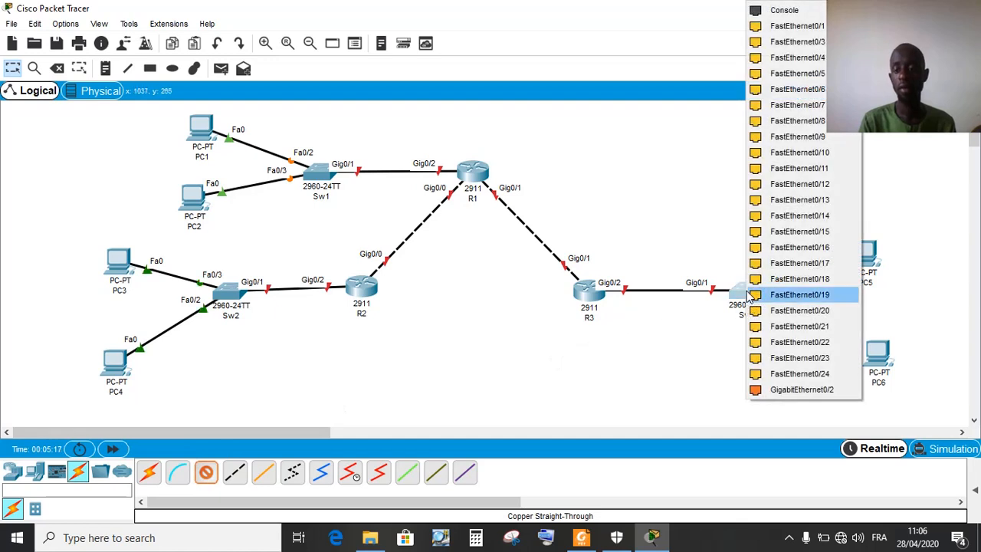
pyautogui.click(823, 43)
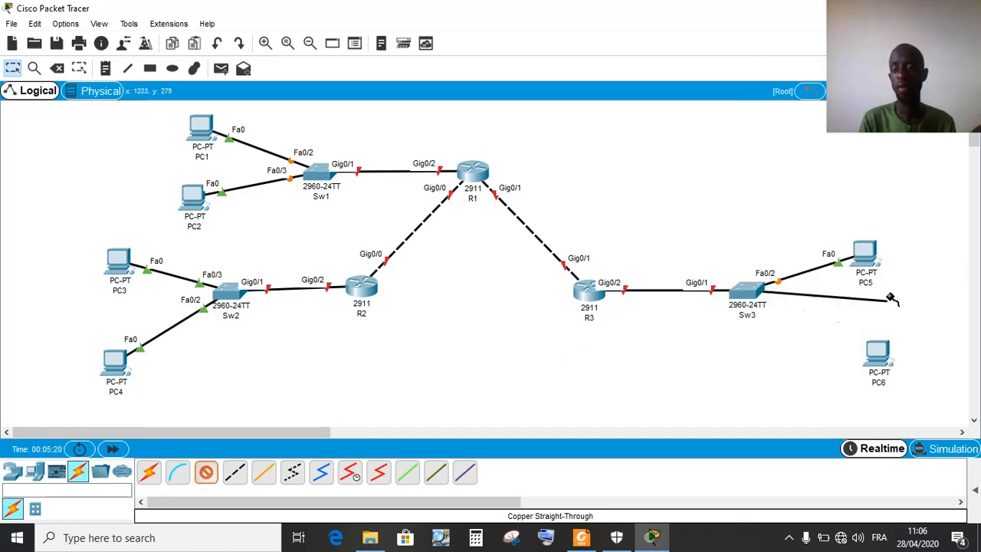
pyautogui.click(883, 359)
pyautogui.click(916, 414)
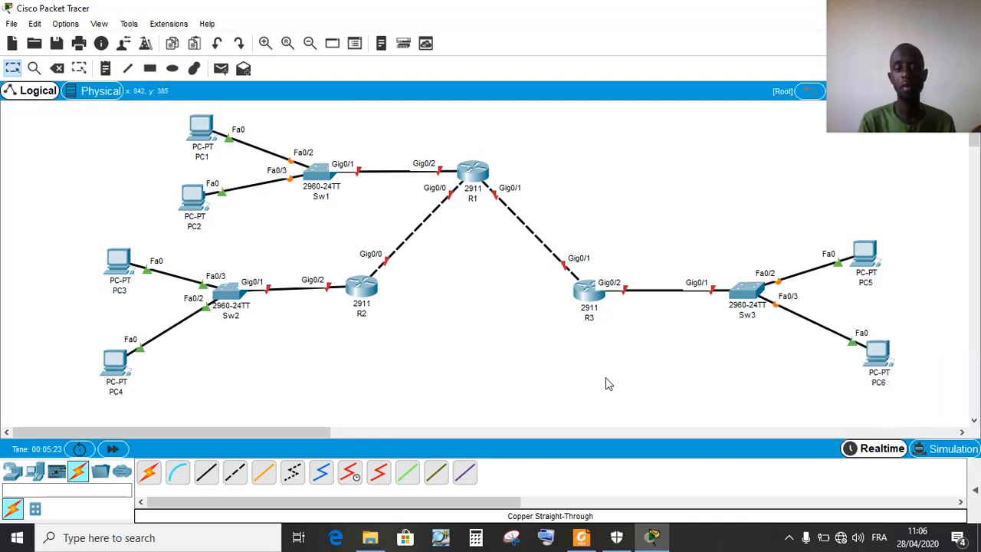
# Check the RIPv2 diagram in the course PDF, then set the ellipse tool to a yellow fill (#ffff00) with a black outline
pyautogui.click(595, 543)
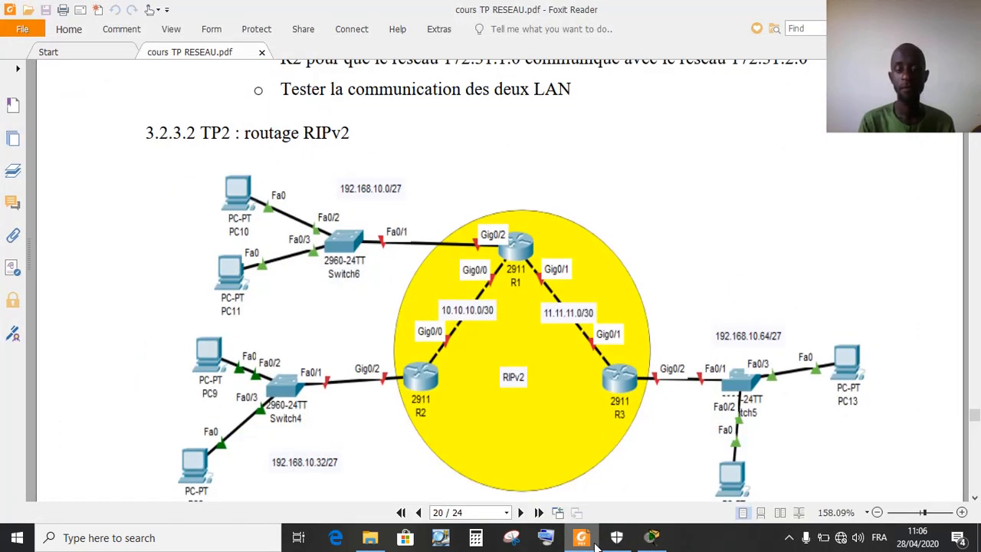
pyautogui.click(596, 543)
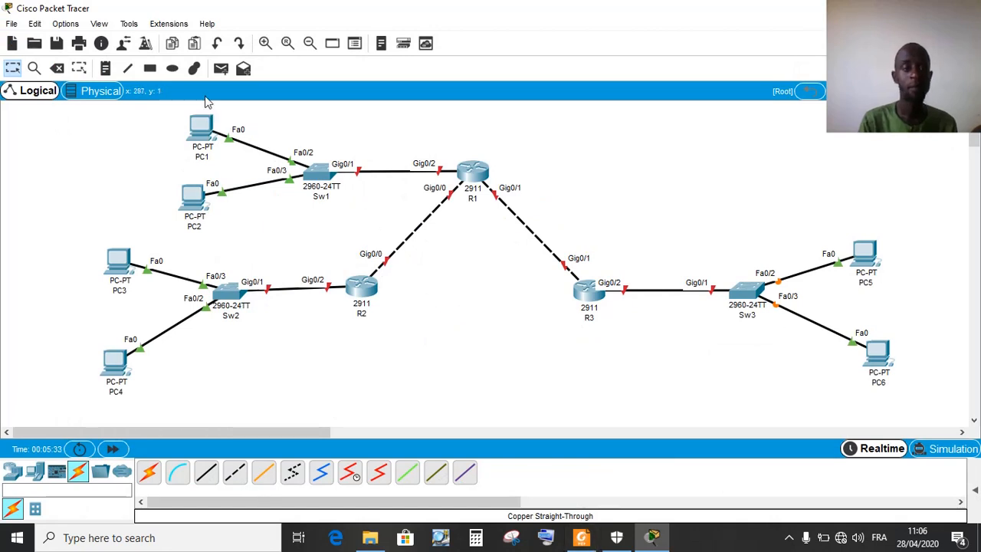
pyautogui.click(173, 69)
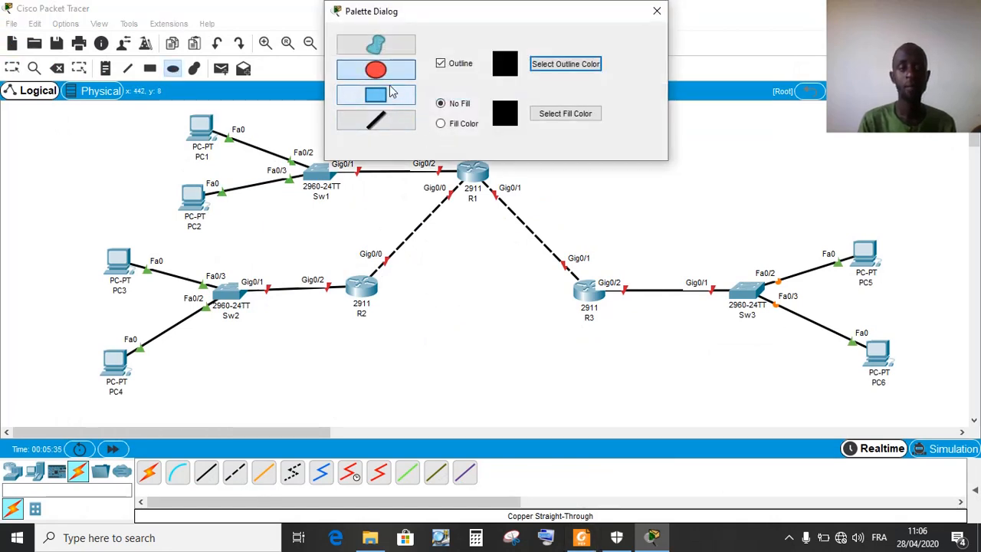
pyautogui.click(443, 124)
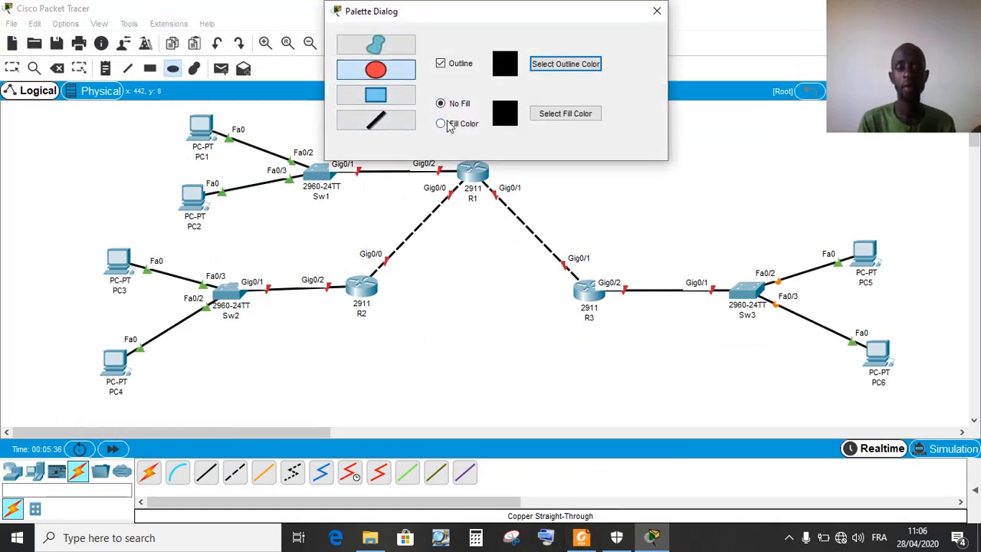
pyautogui.click(537, 114)
pyautogui.click(462, 202)
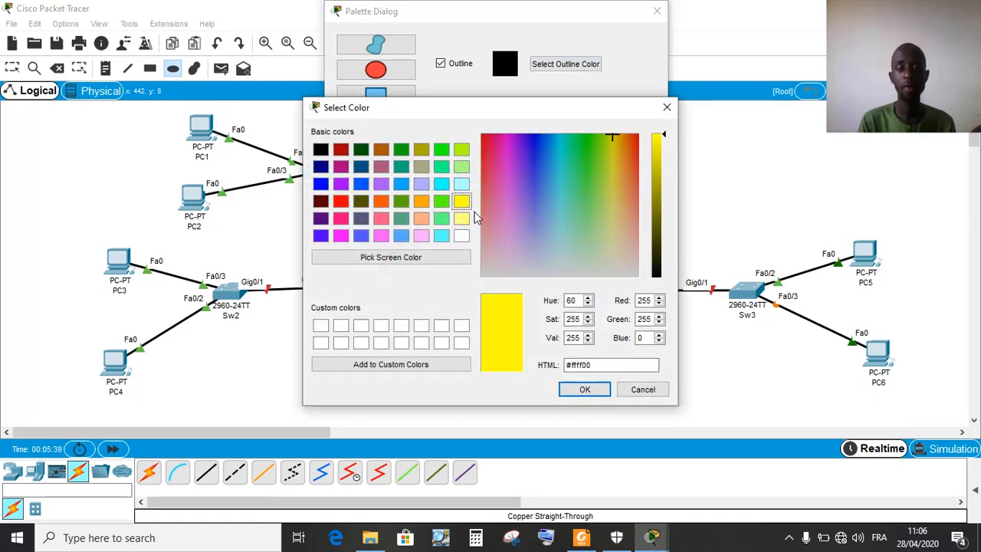
pyautogui.click(585, 389)
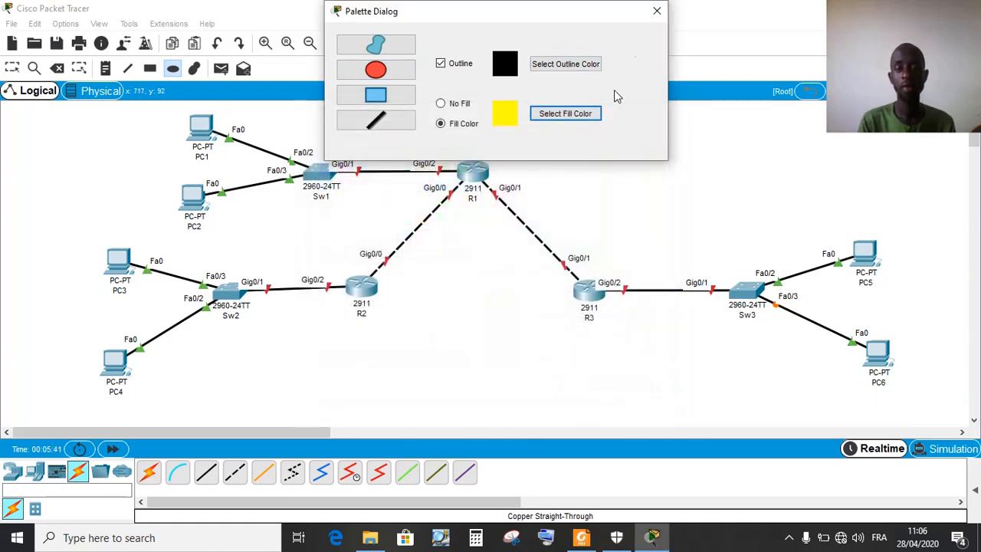
pyautogui.click(657, 11)
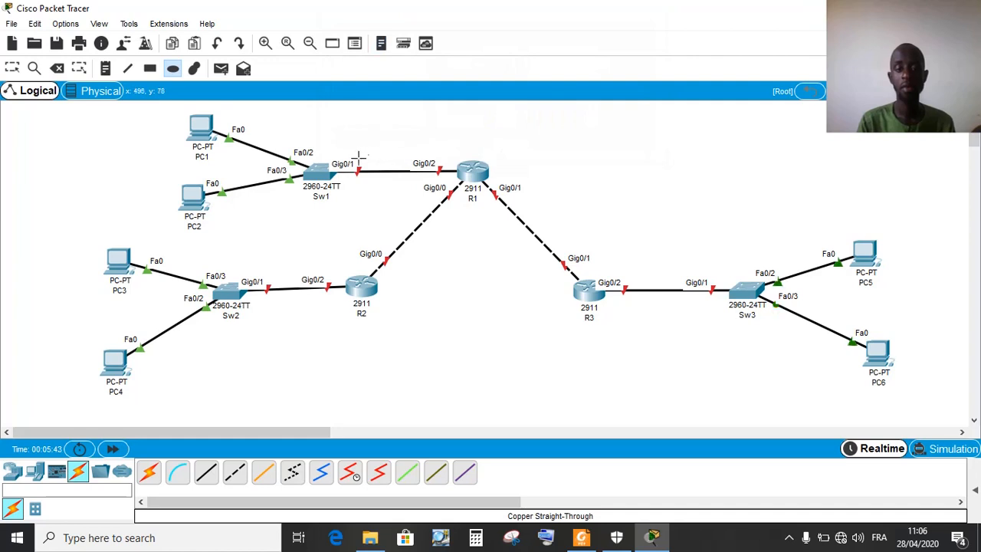
# Draw a yellow ellipse around R1, R2 and R3 and shift it towards R2
pyautogui.moveTo(362, 147)
pyautogui.mouseDown()
pyautogui.moveTo(617, 299)
pyautogui.moveTo(639, 364)
pyautogui.moveTo(635, 398)
pyautogui.mouseUp()
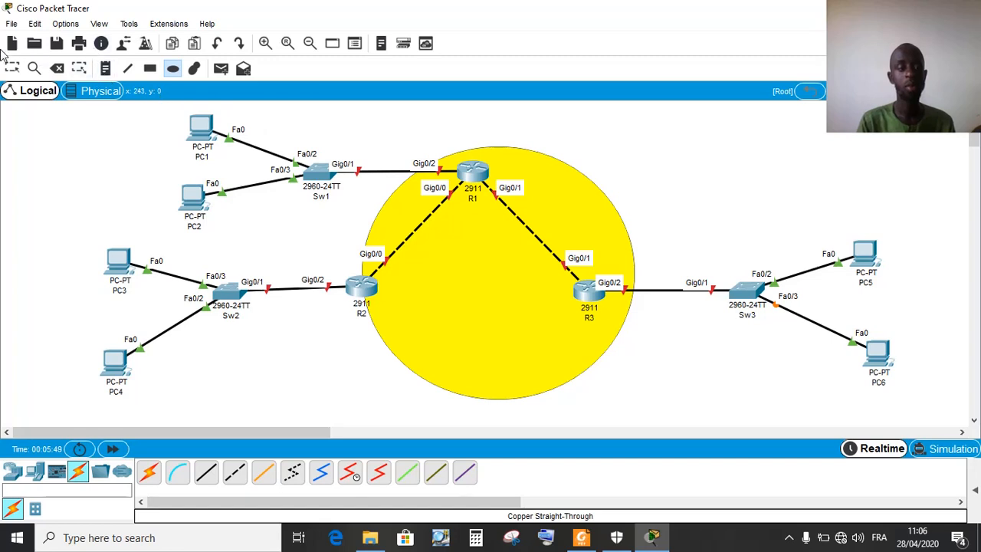
pyautogui.click(12, 68)
pyautogui.moveTo(450, 312); pyautogui.dragTo(418, 320)
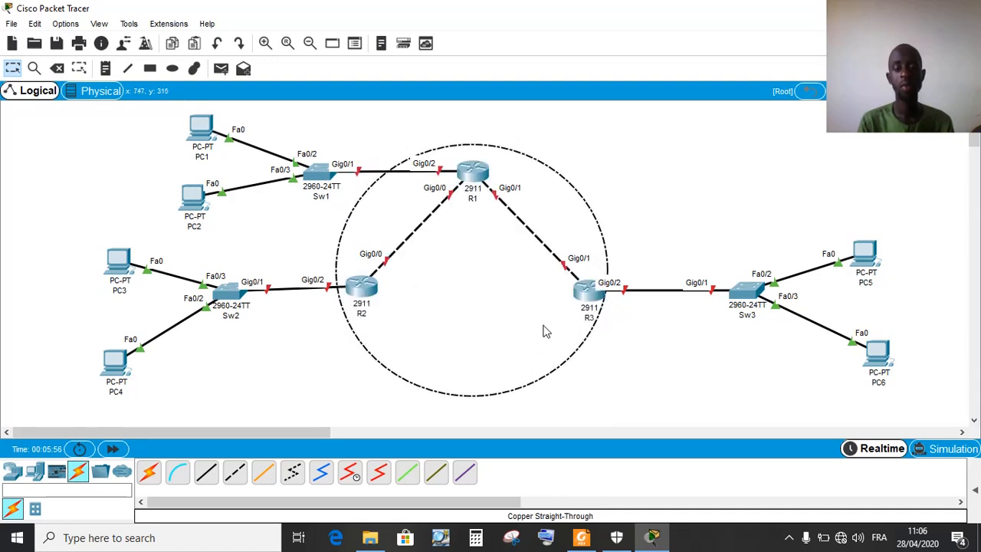
# Move R3 slightly inward and shift the yellow ellipse a little upward around the three routers
pyautogui.moveTo(603, 299); pyautogui.dragTo(592, 299)
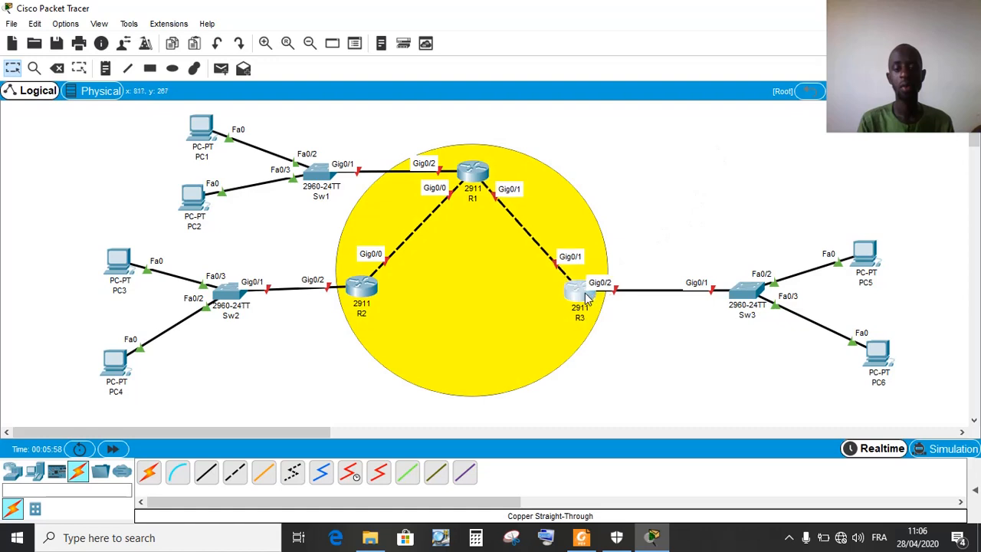
pyautogui.doubleClick(482, 301)
pyautogui.click(629, 385)
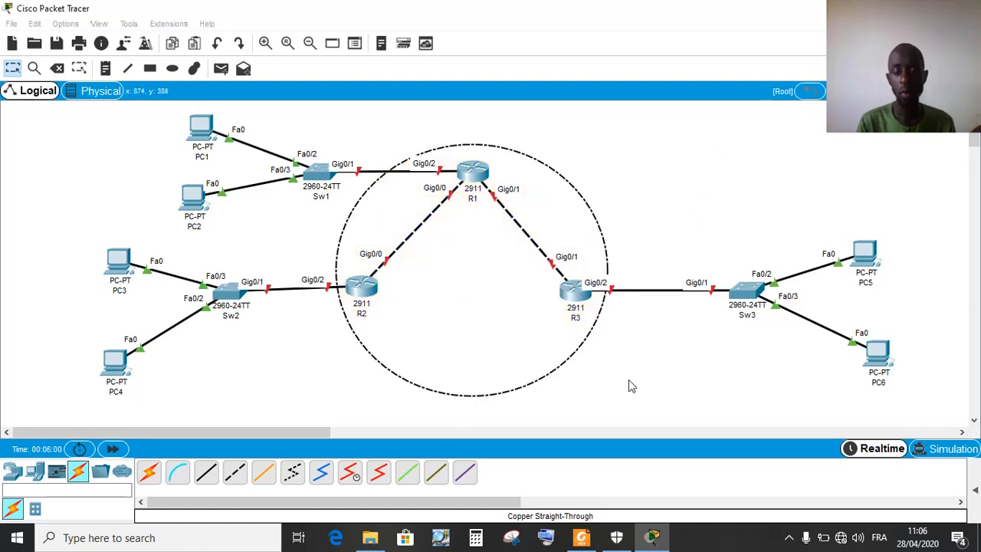
pyautogui.doubleClick(508, 337)
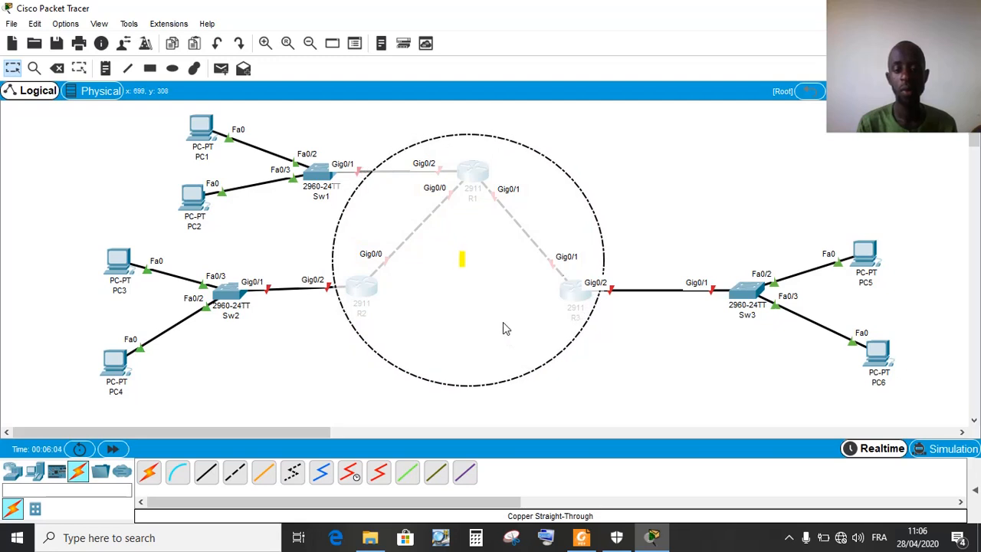
pyautogui.click(678, 385)
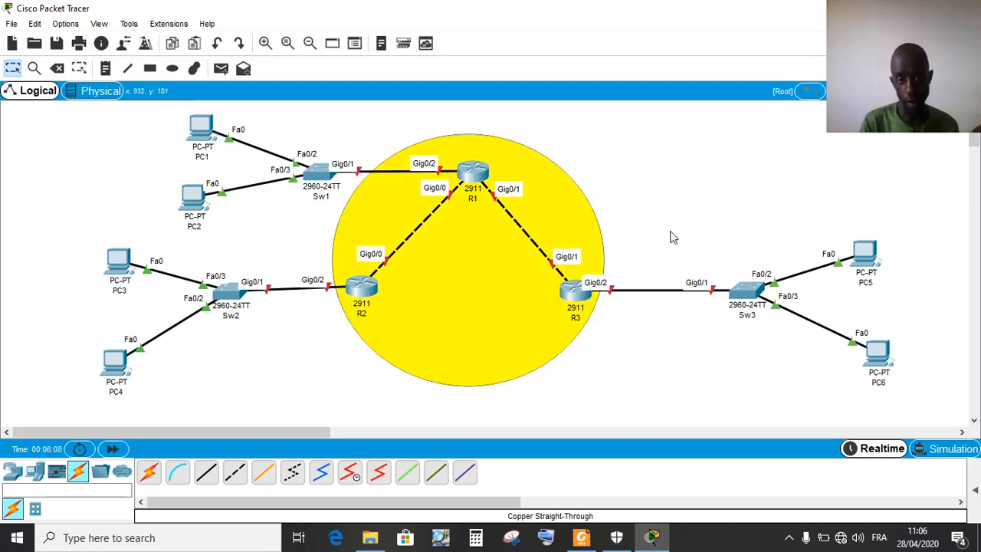
# Check the LAN addresses in the PDF and place the note 192.168.10.0/27 above Sw1 in Packet Tracer
pyautogui.click(582, 538)
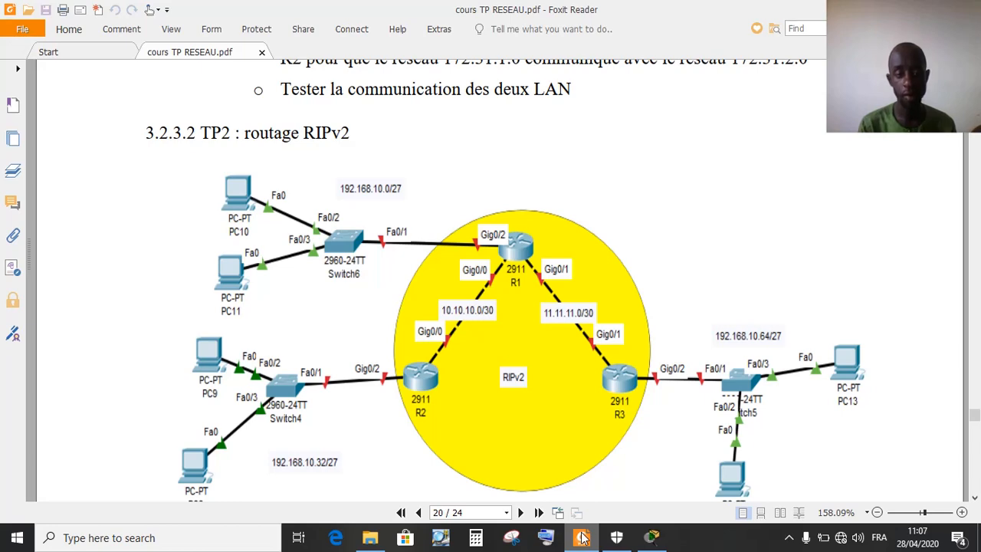
pyautogui.click(582, 537)
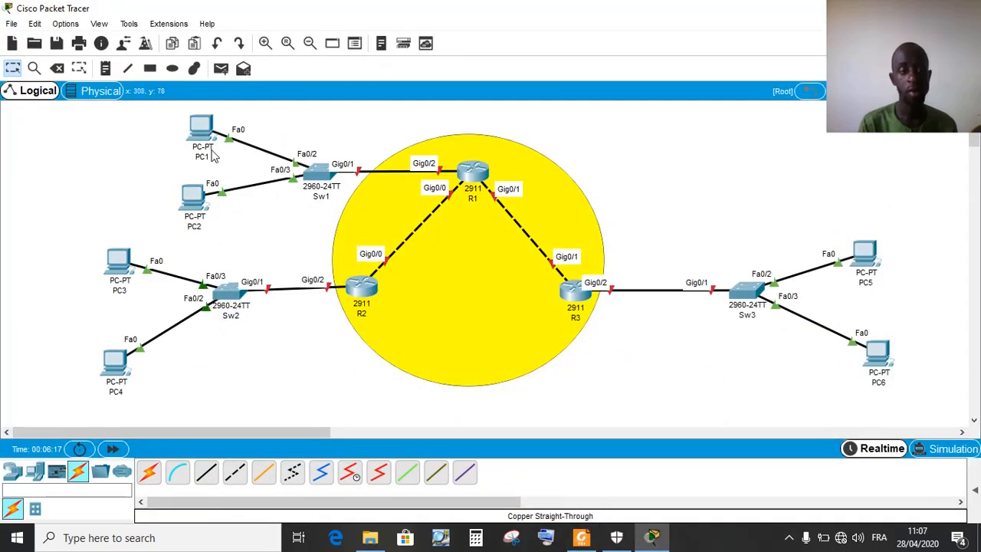
pyautogui.click(106, 69)
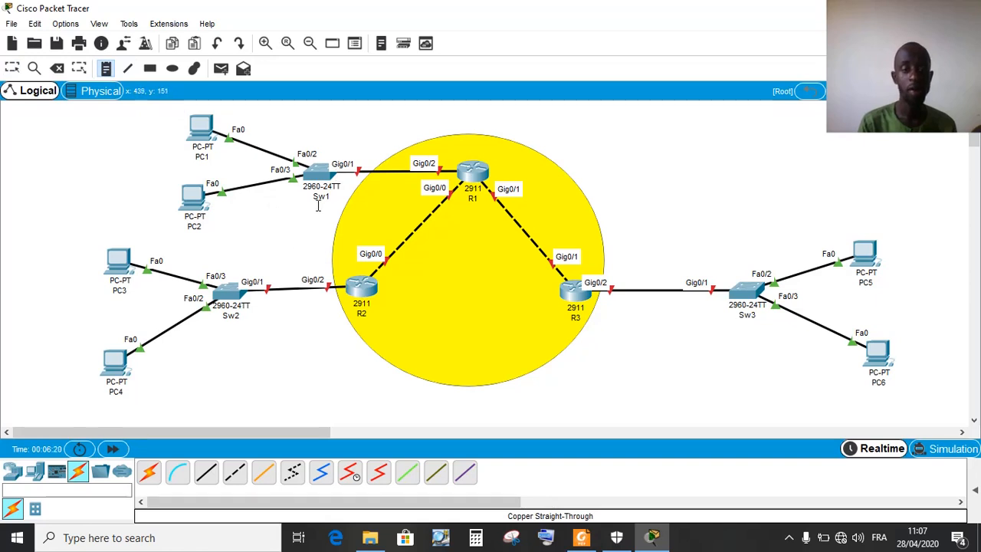
pyautogui.click(308, 125)
pyautogui.write('192.168.10.0/27')
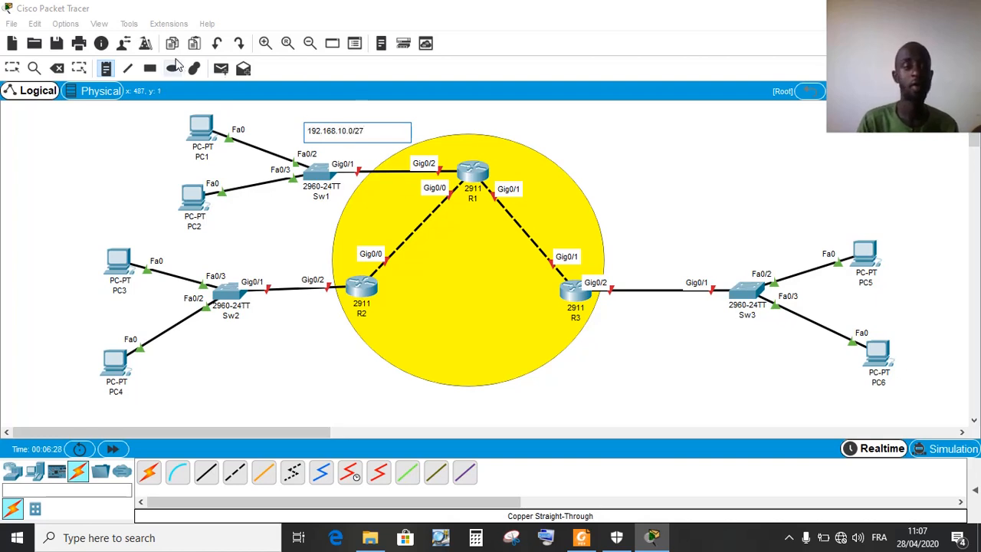
pyautogui.click(11, 68)
pyautogui.moveTo(332, 140); pyautogui.dragTo(322, 133)
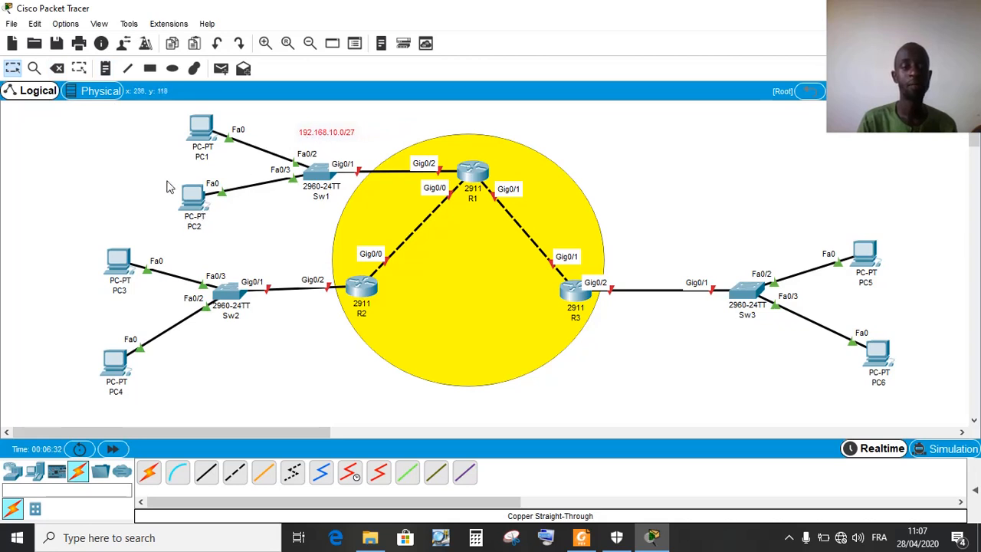
# Place the note 192.168.10.32/27 below Sw2, beside PC4
pyautogui.click(105, 68)
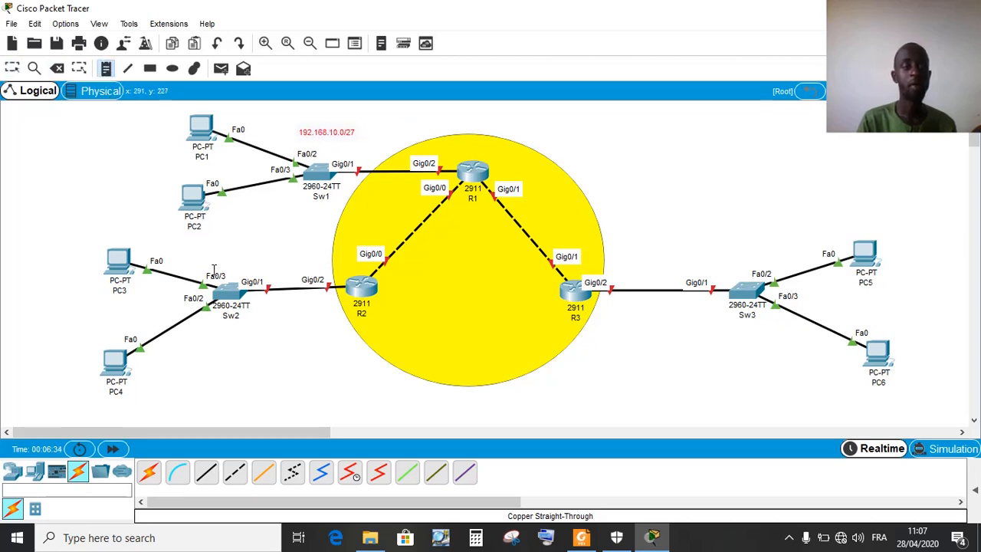
pyautogui.click(189, 347)
pyautogui.write('192.168.10.32/27')
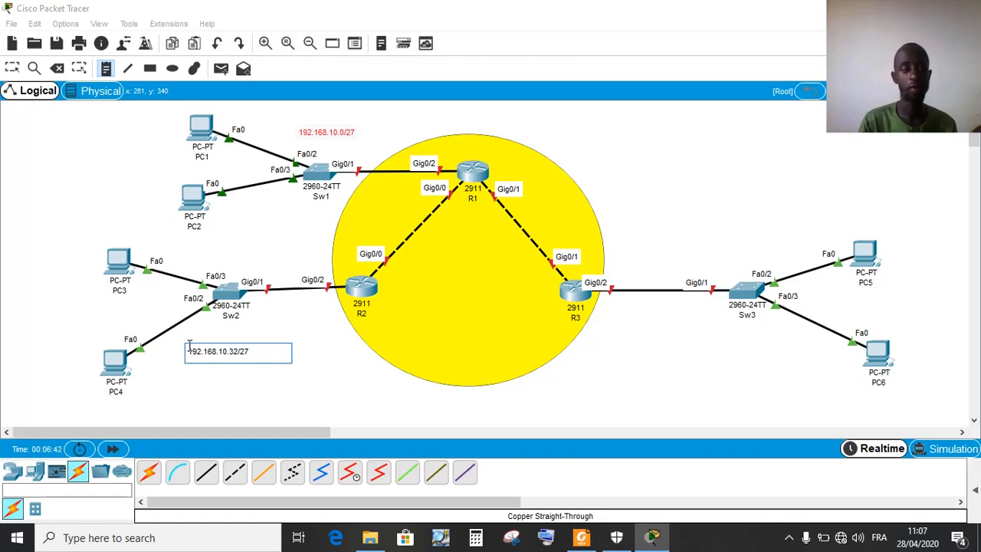
pyautogui.click(12, 68)
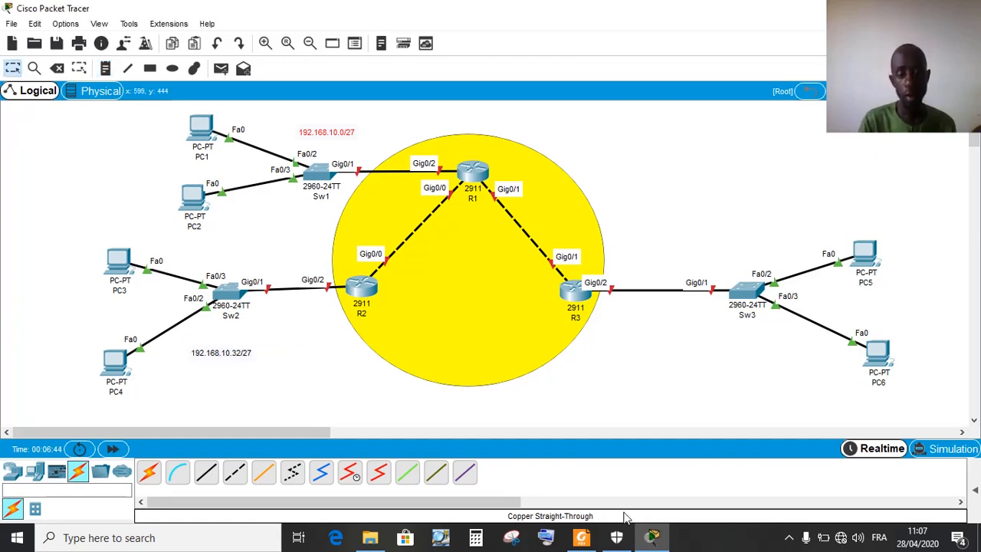
# Check the third LAN address in the PDF and place the note 192.168.10.64/27 above Sw3 in Packet Tracer
pyautogui.click(582, 539)
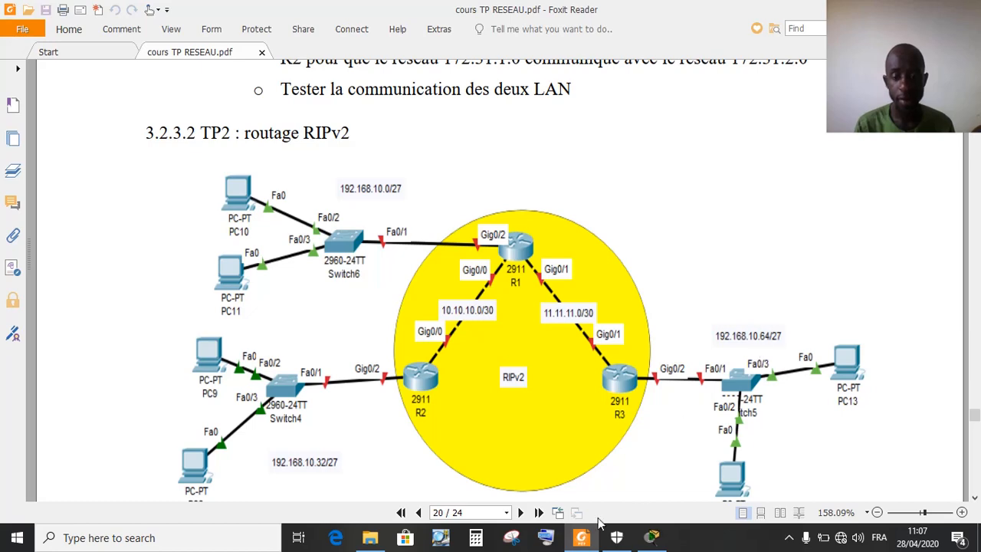
pyautogui.click(582, 536)
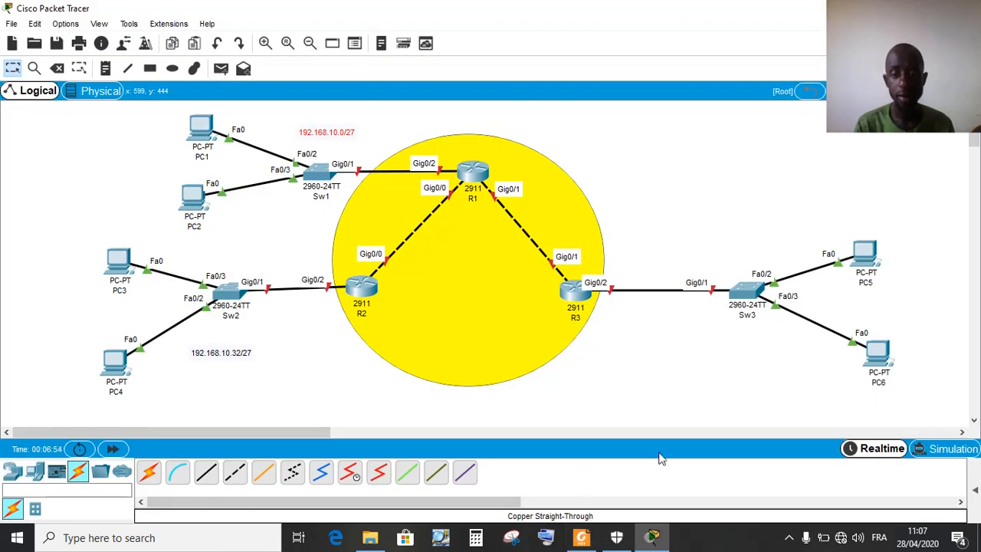
pyautogui.click(106, 68)
pyautogui.click(700, 244)
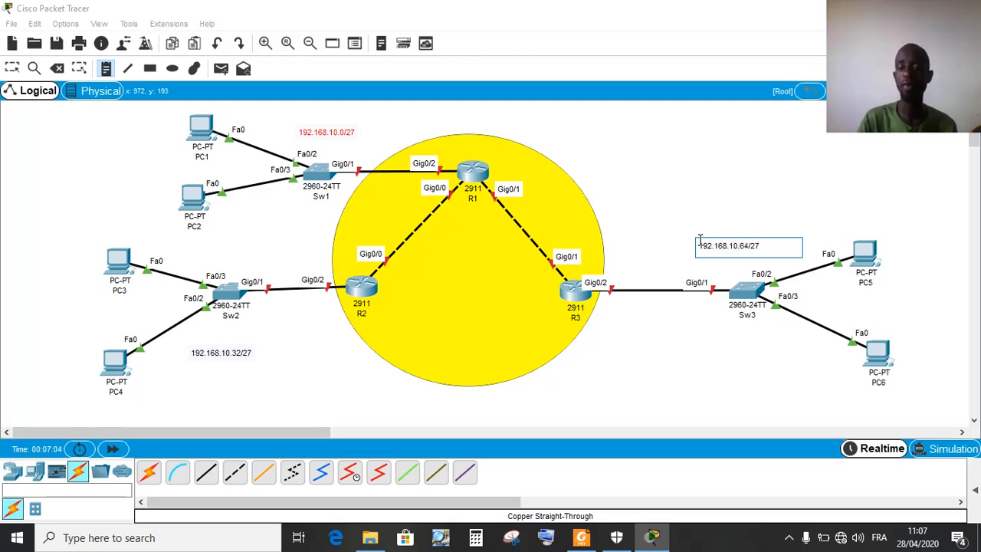
pyautogui.press('Escape')
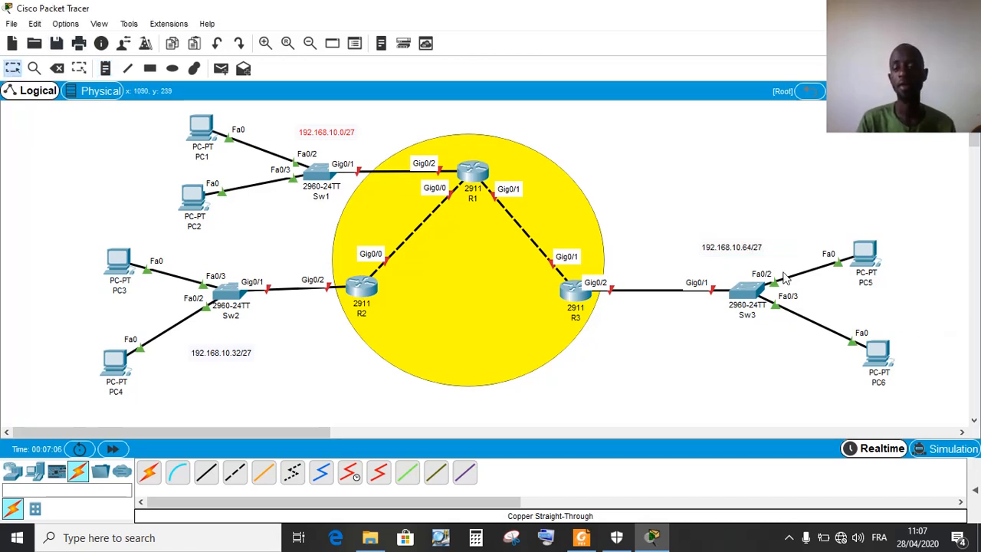
pyautogui.moveTo(758, 250); pyautogui.dragTo(749, 249)
pyautogui.click(704, 377)
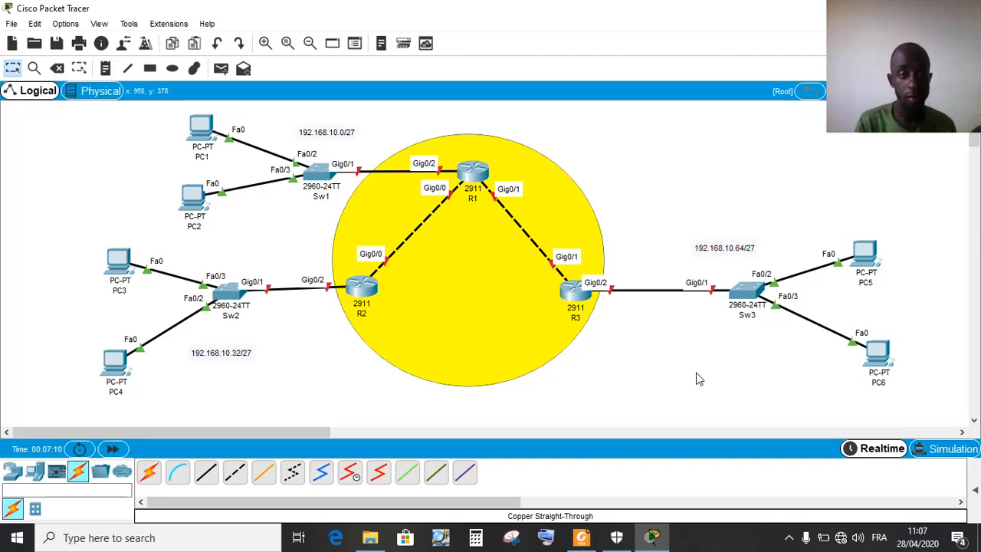
# Check the router link addresses in the PDF and place the note 10.10.10.0/30 on the R1–R2 link in Packet Tracer
pyautogui.click(579, 538)
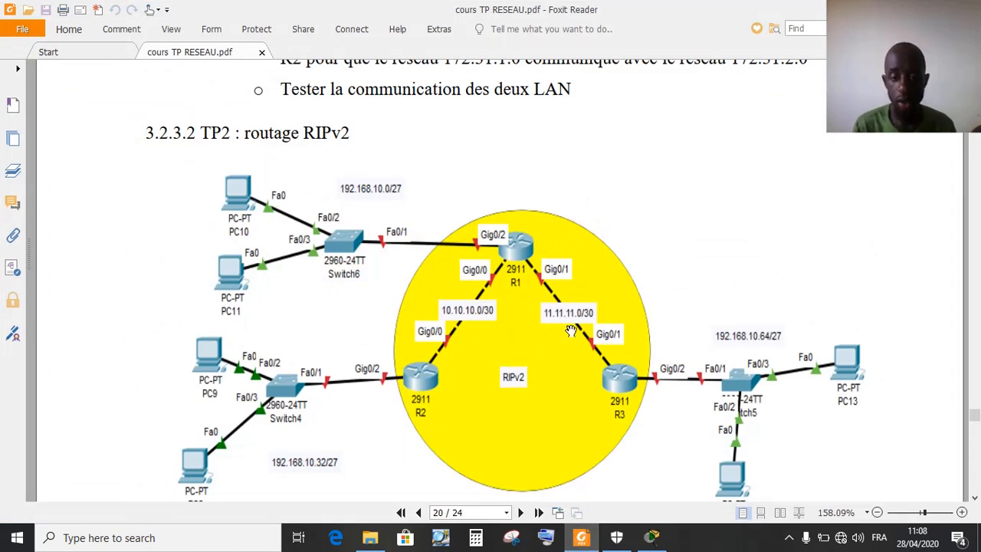
pyautogui.click(581, 538)
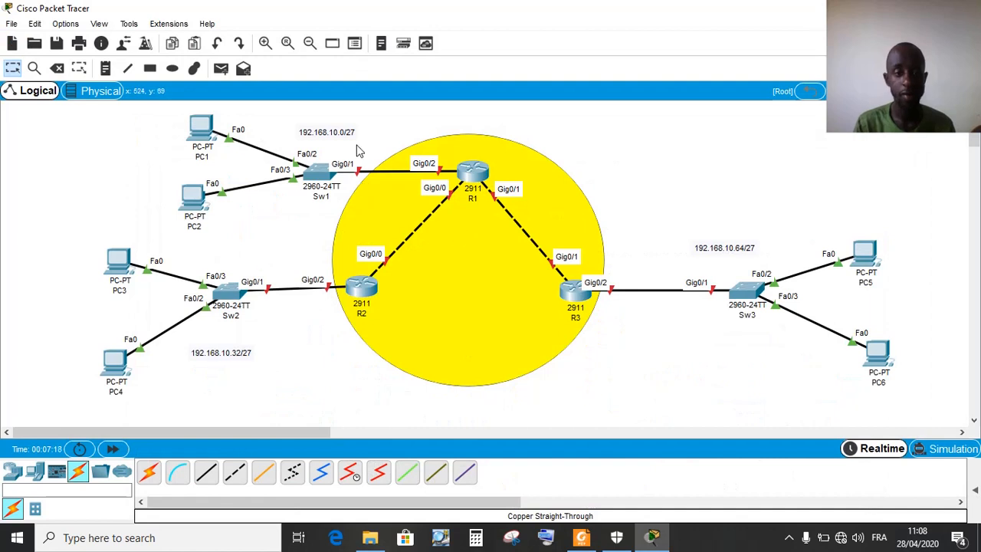
pyautogui.click(105, 68)
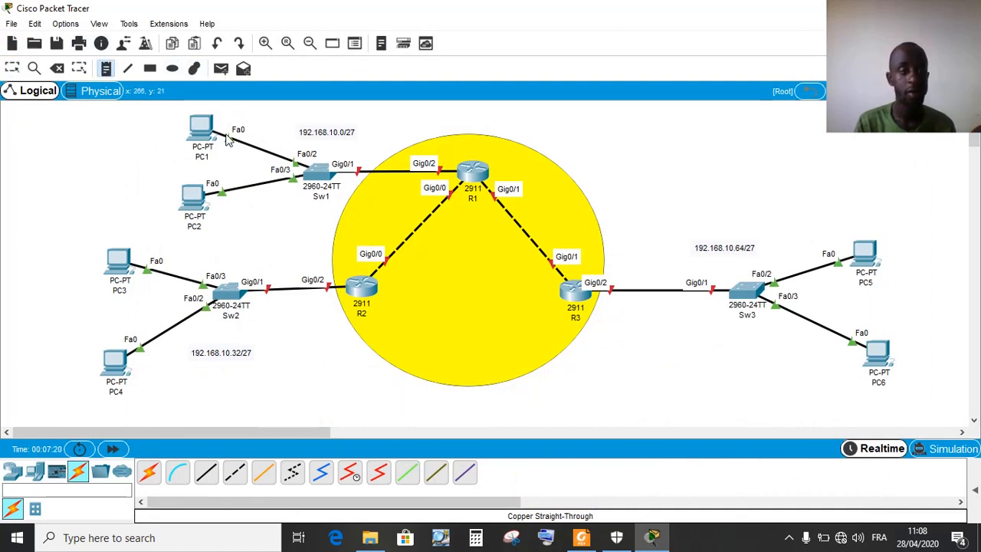
pyautogui.click(402, 238)
pyautogui.write('10.')
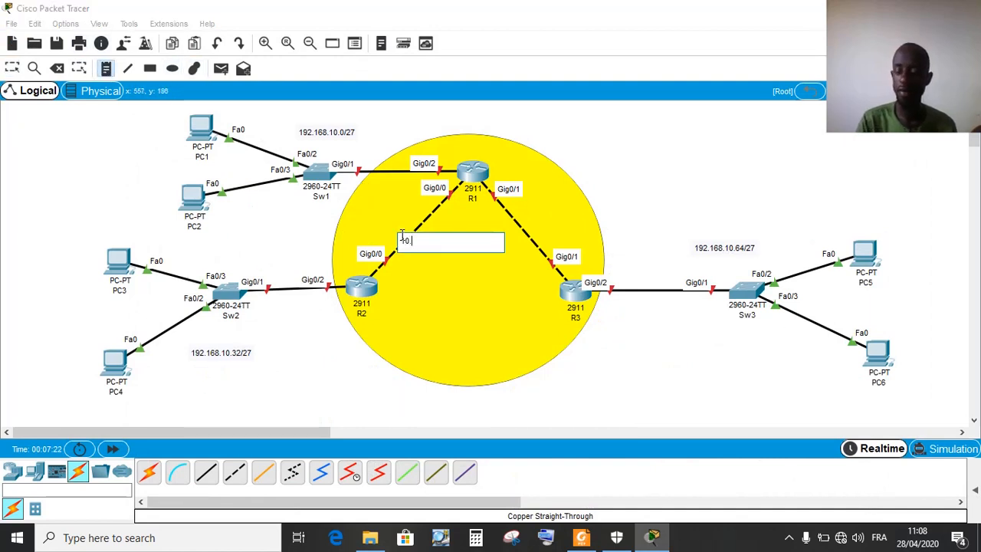
pyautogui.write('10.10.0')
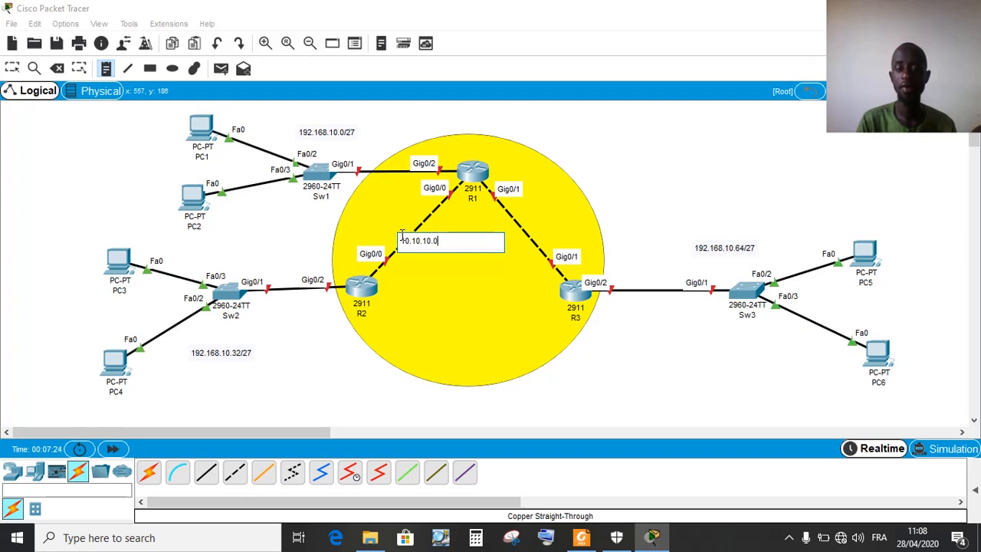
pyautogui.write('/30')
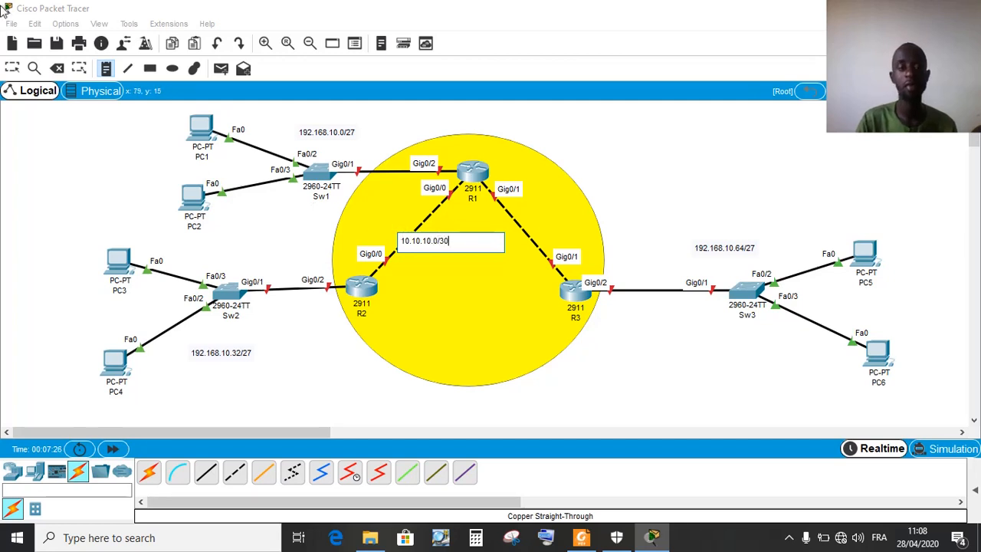
pyautogui.click(13, 68)
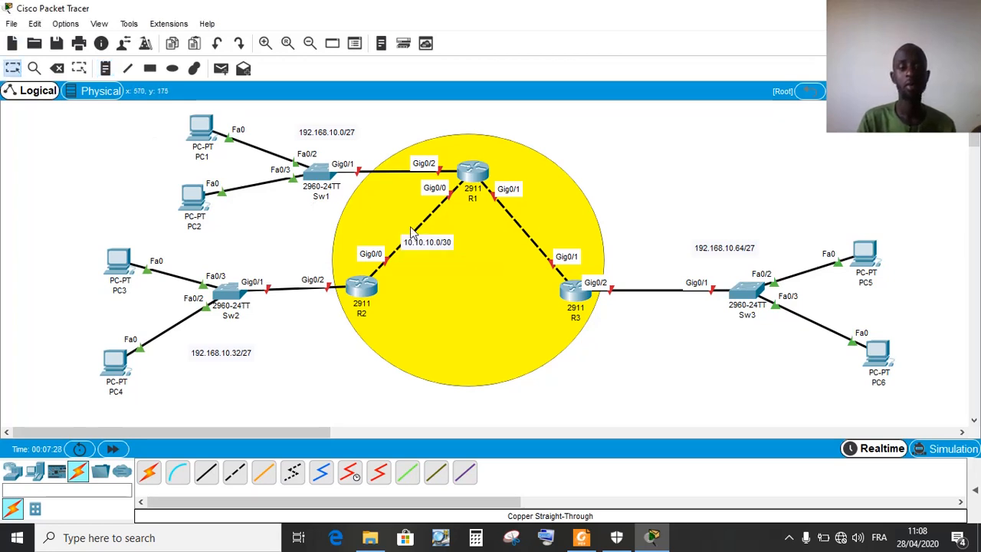
pyautogui.moveTo(415, 244); pyautogui.dragTo(403, 230)
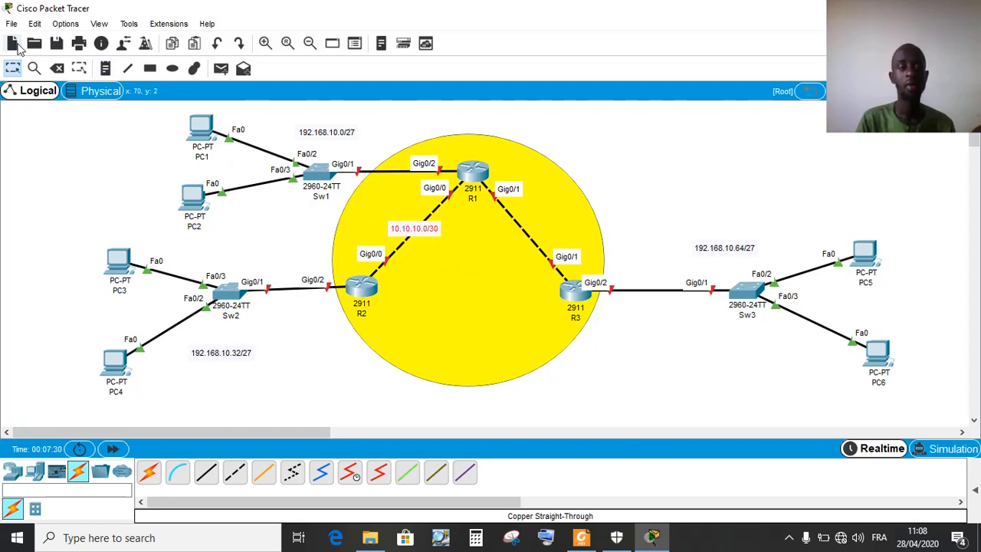
# Place the note 11.11.11.0/30 on the R1–R3 link
pyautogui.click(106, 69)
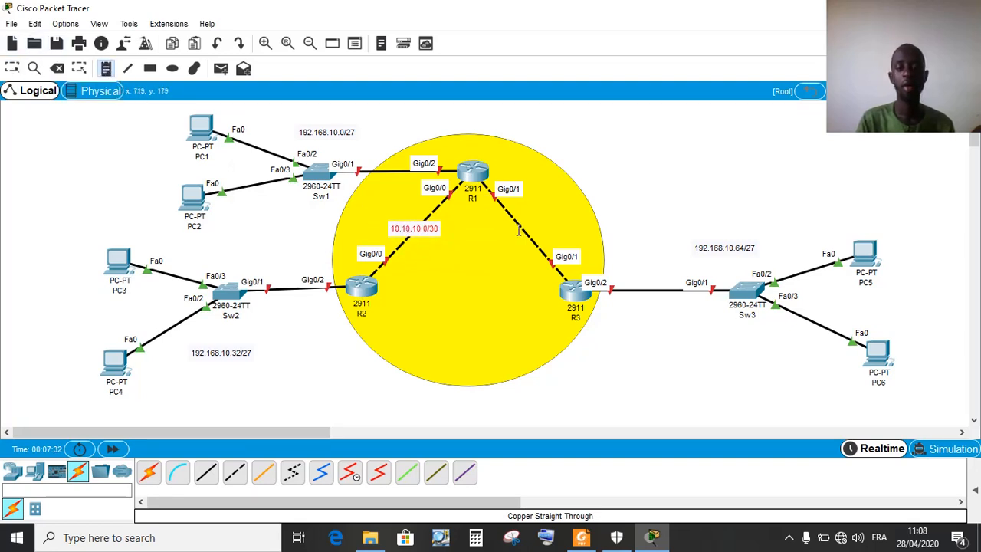
pyautogui.click(516, 232)
pyautogui.write('11')
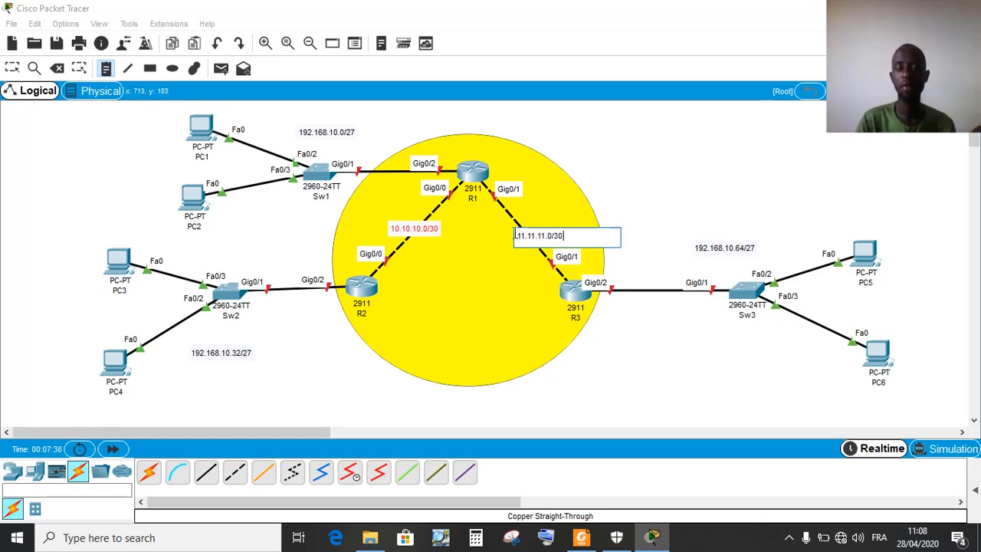
pyautogui.write('.11.11.0/30')
pyautogui.press('Escape')
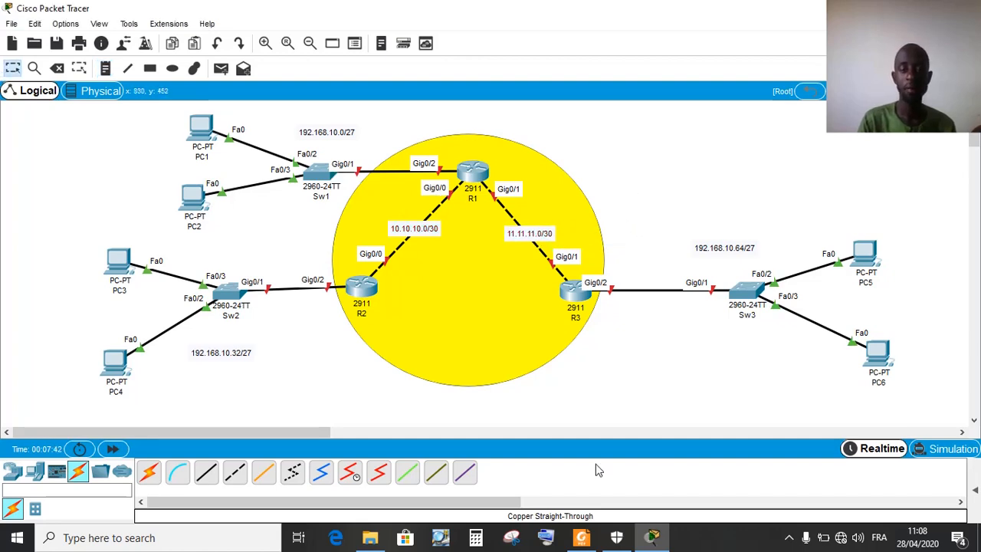
# Switch to the course PDF and read the gateway and DHCP addressing requirements, highlighting the default gateway of network 192.168.10.0/27
pyautogui.click(582, 538)
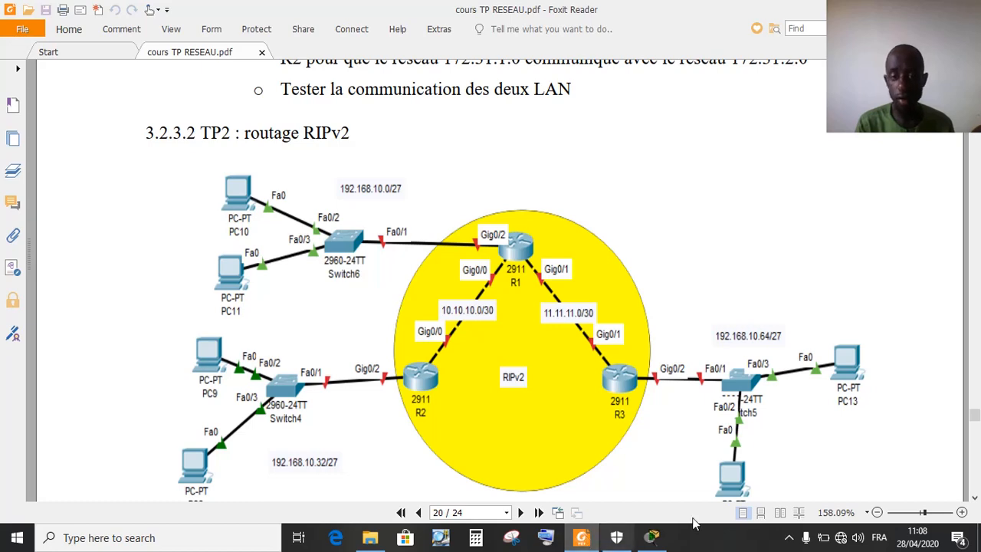
pyautogui.moveTo(976, 499); pyautogui.dragTo(976, 499)
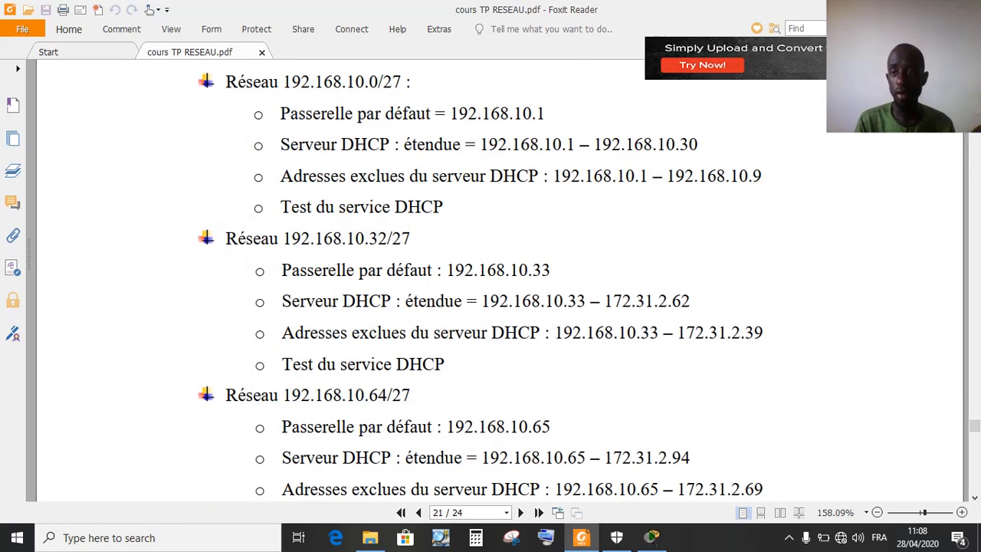
pyautogui.scroll(1, 481, 285)
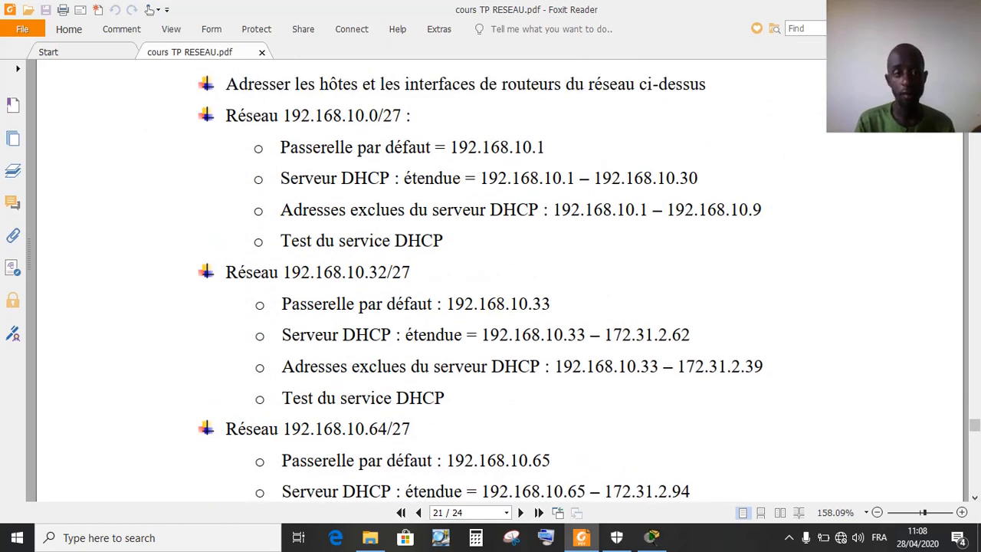
pyautogui.scroll(1, 481, 286)
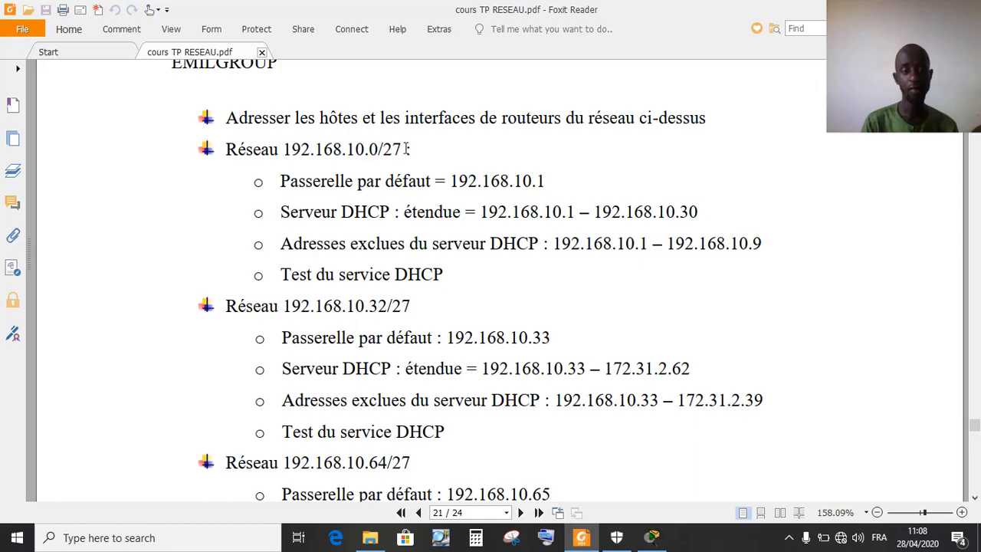
pyautogui.click(582, 536)
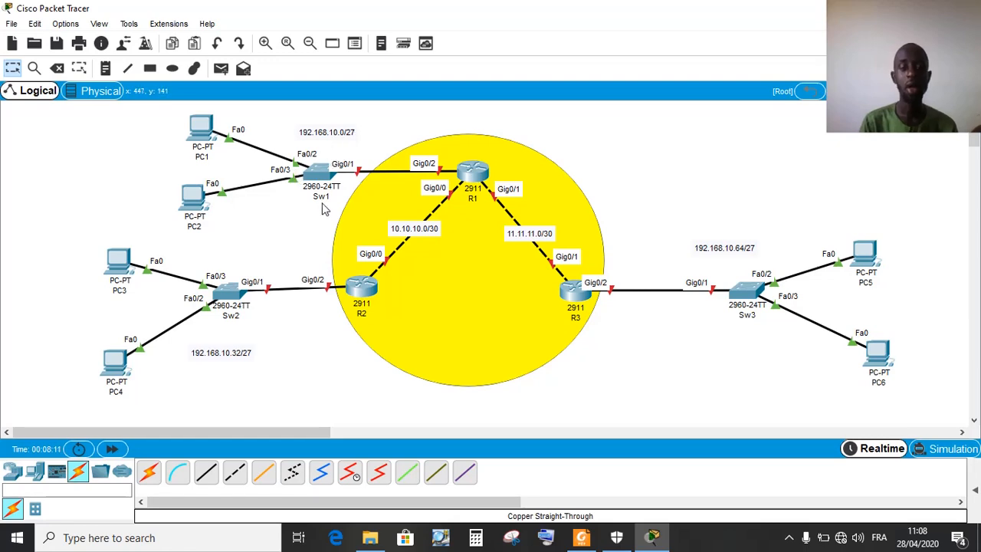
pyautogui.click(584, 539)
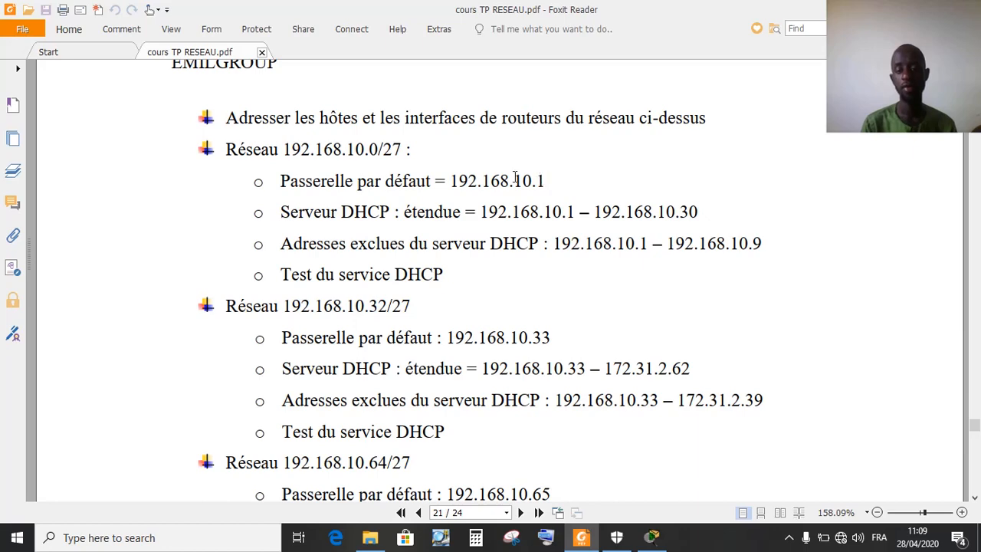
pyautogui.moveTo(456, 184); pyautogui.dragTo(546, 182)
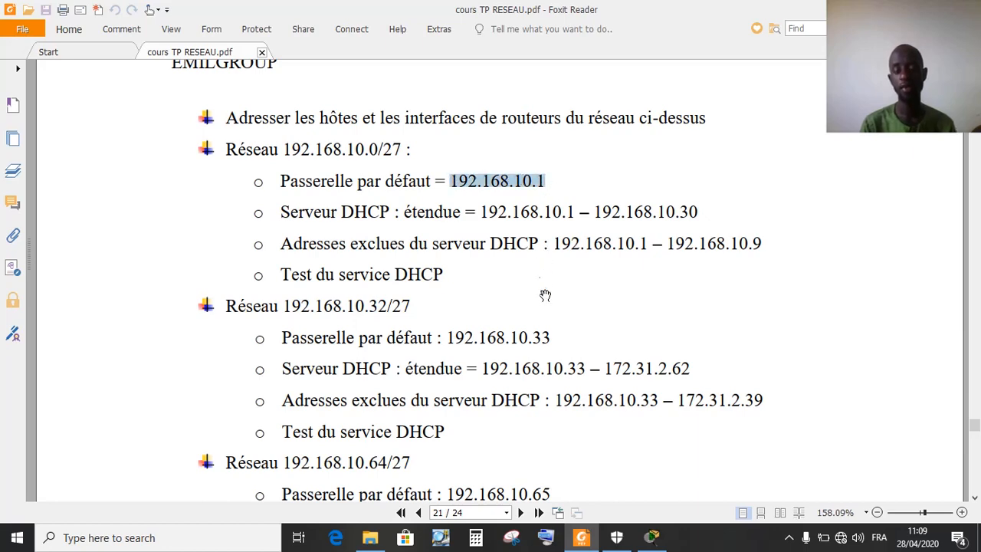
# In Packet Tracer, place a note with the binary /27 mask 11111111.11111111.11111111.11100000 in the empty area above Sw3's network
pyautogui.click(586, 538)
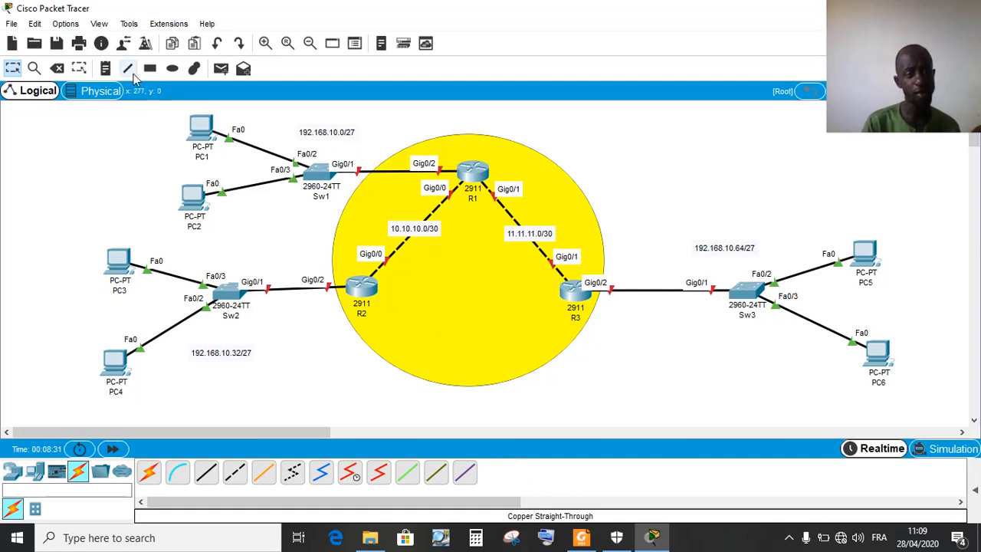
pyautogui.click(106, 69)
pyautogui.click(622, 127)
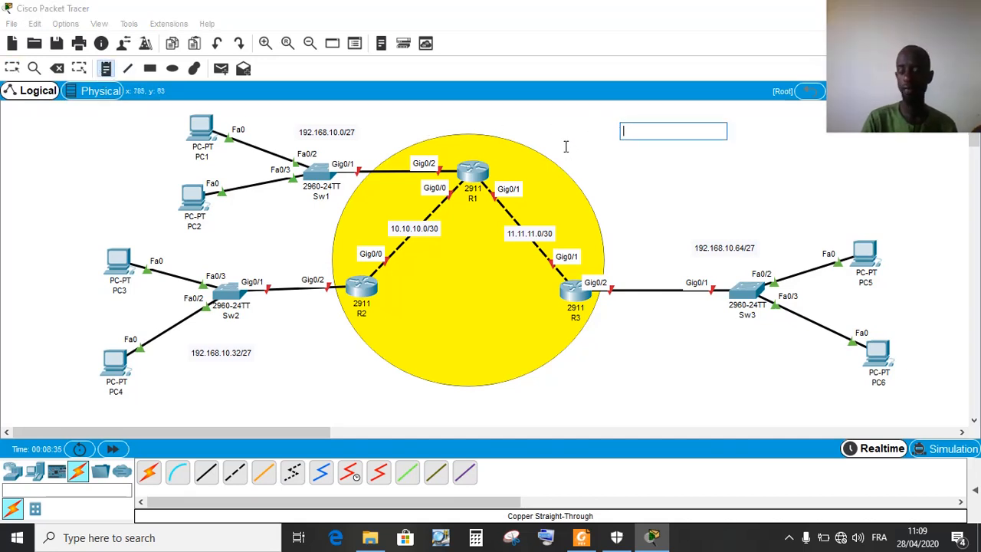
pyautogui.write('1111')
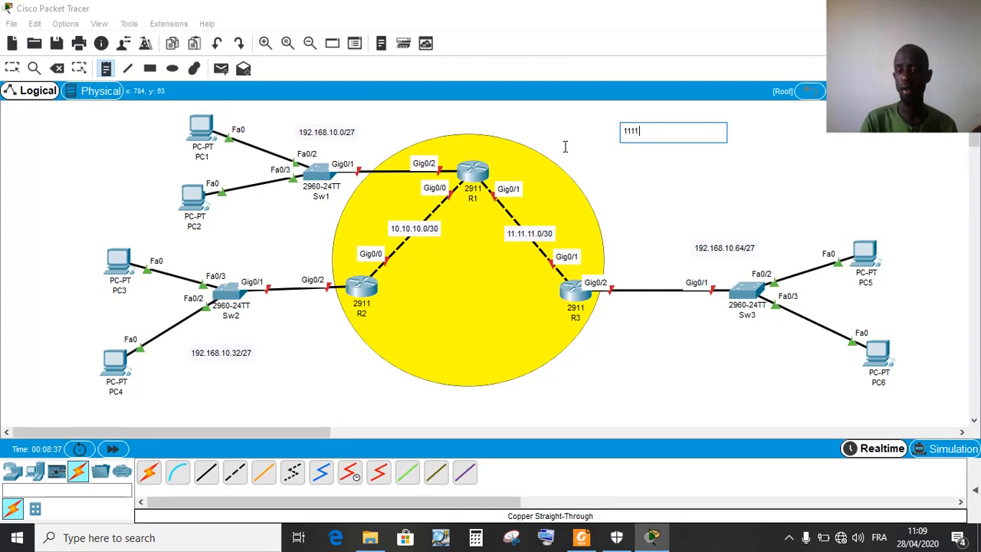
pyautogui.write('1111')
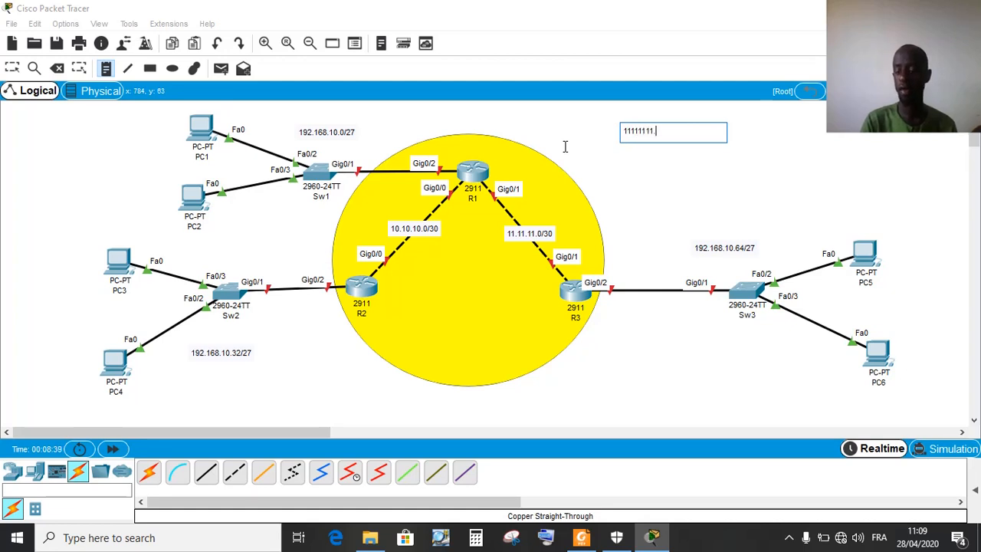
pyautogui.write('.1111')
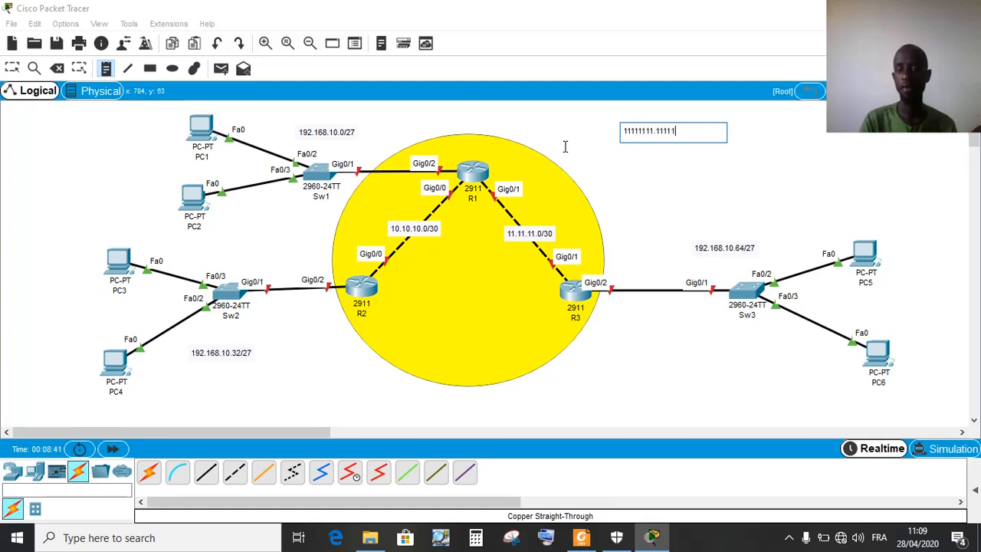
pyautogui.write('1111')
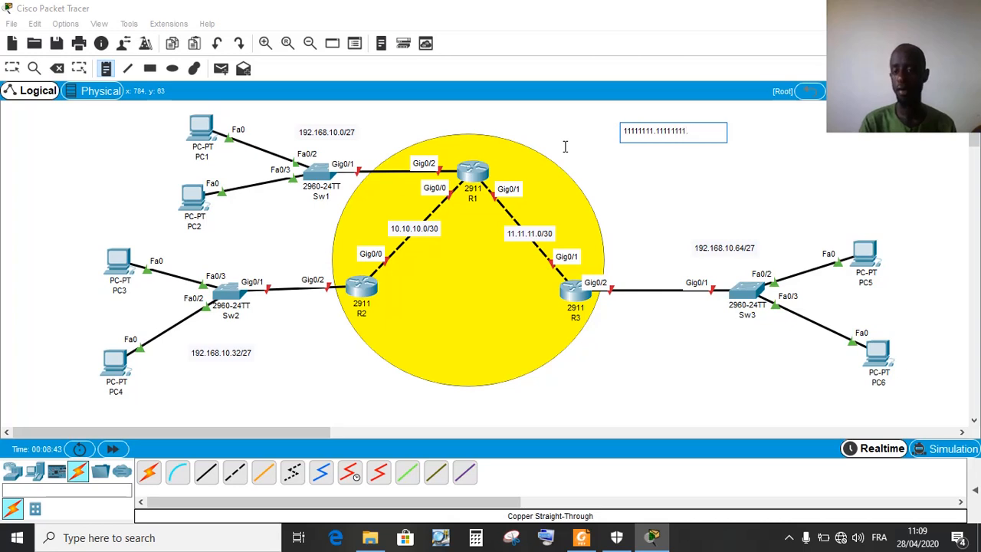
pyautogui.write('.1111')
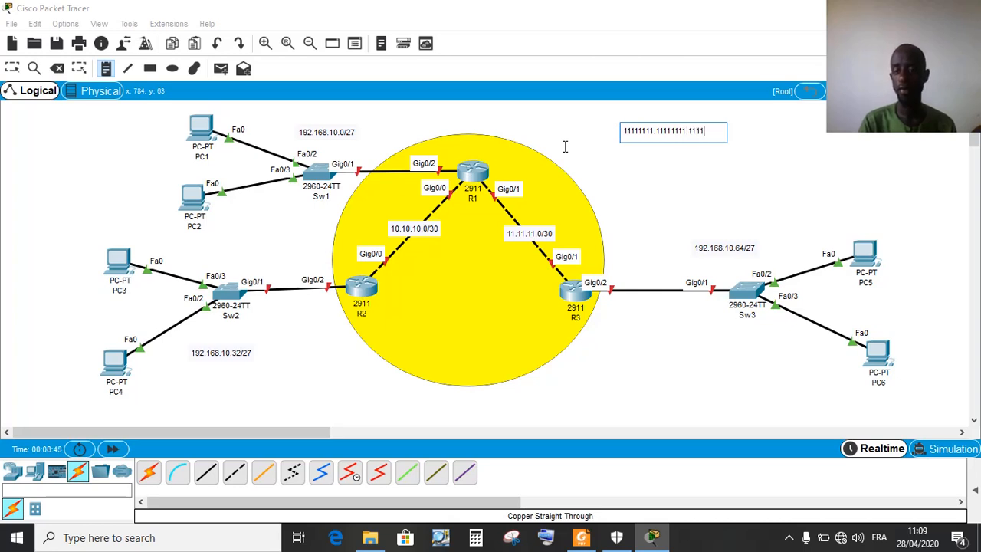
pyautogui.write('1111')
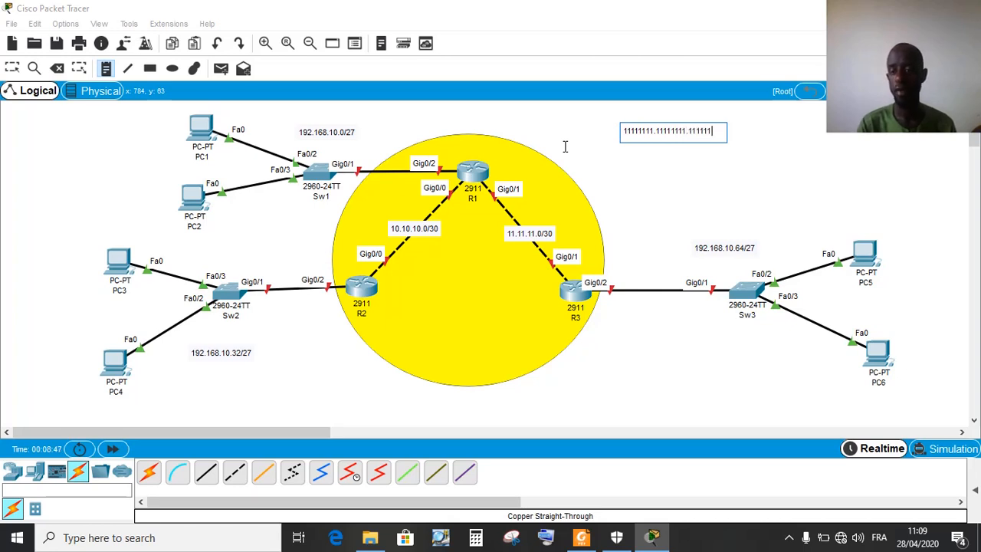
pyautogui.write('.11')
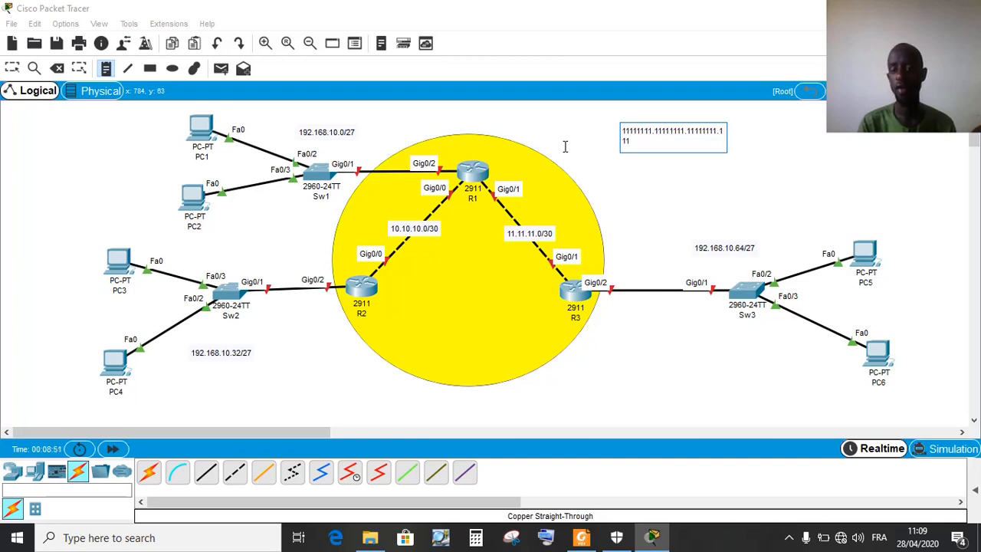
pyautogui.write('100000')
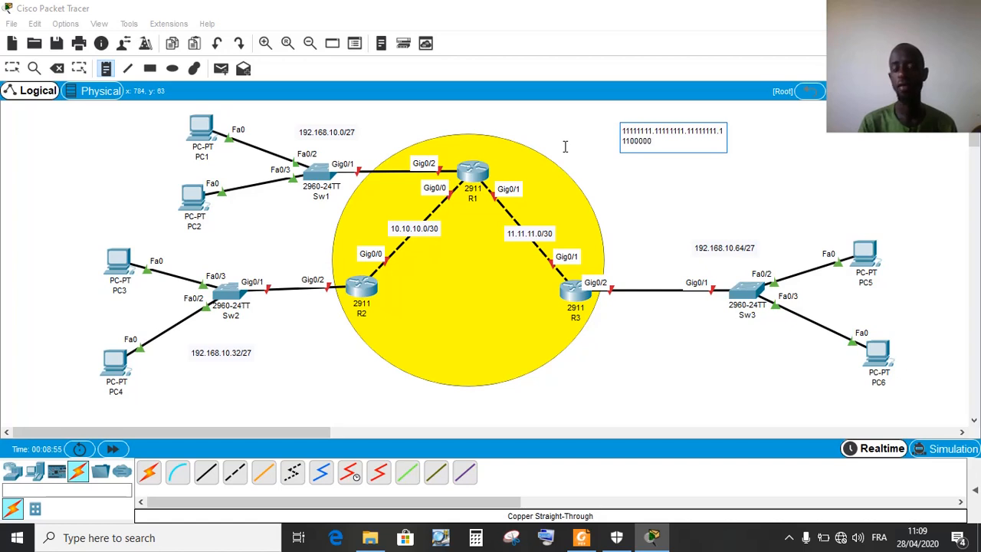
pyautogui.click(13, 68)
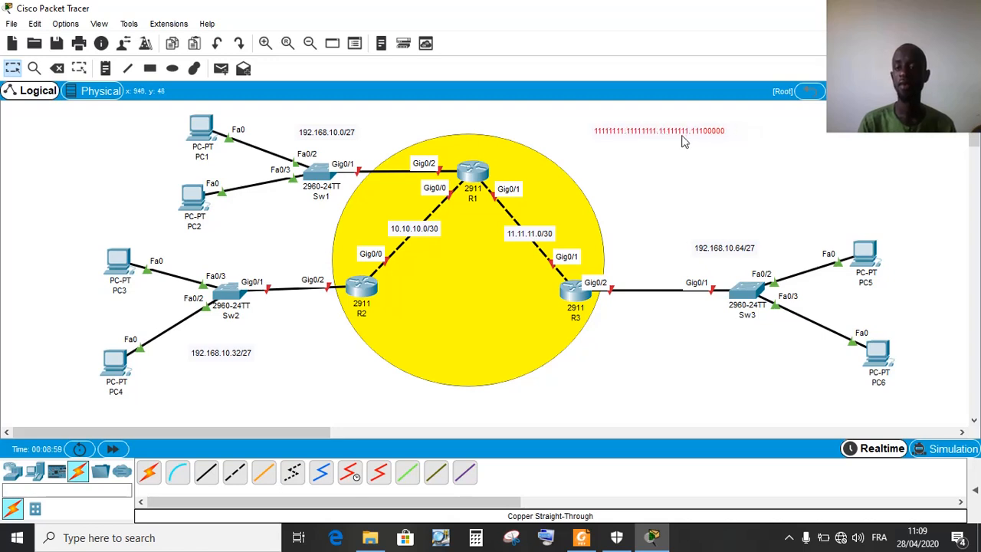
# Append the decimal equivalent " : 255.255.255.224" to the binary mask note
pyautogui.doubleClick(717, 136)
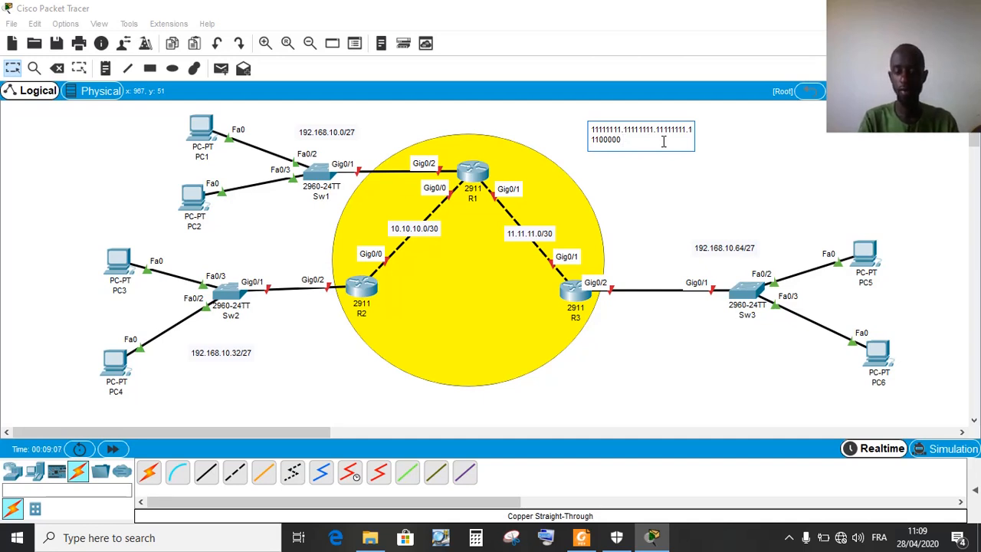
pyautogui.write('25')
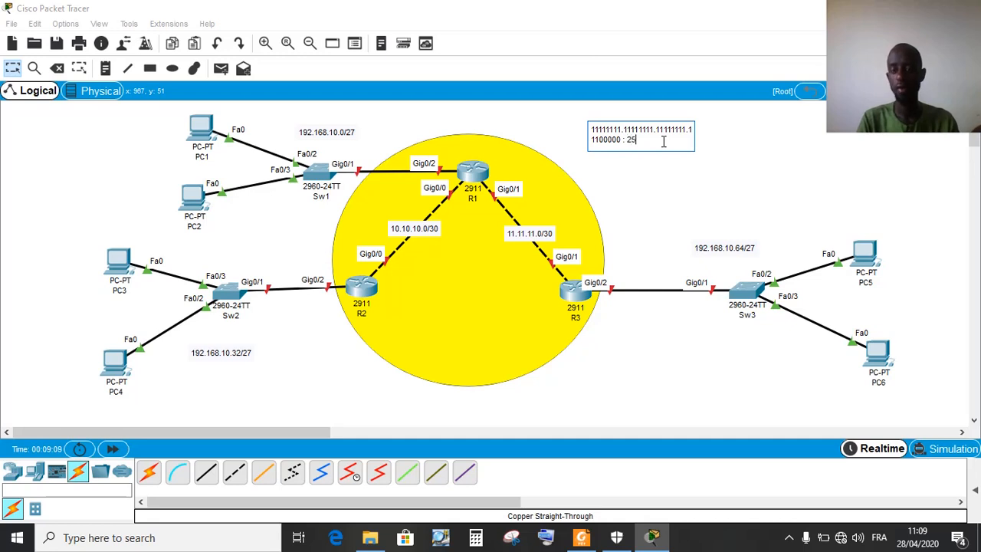
pyautogui.write('5.255.')
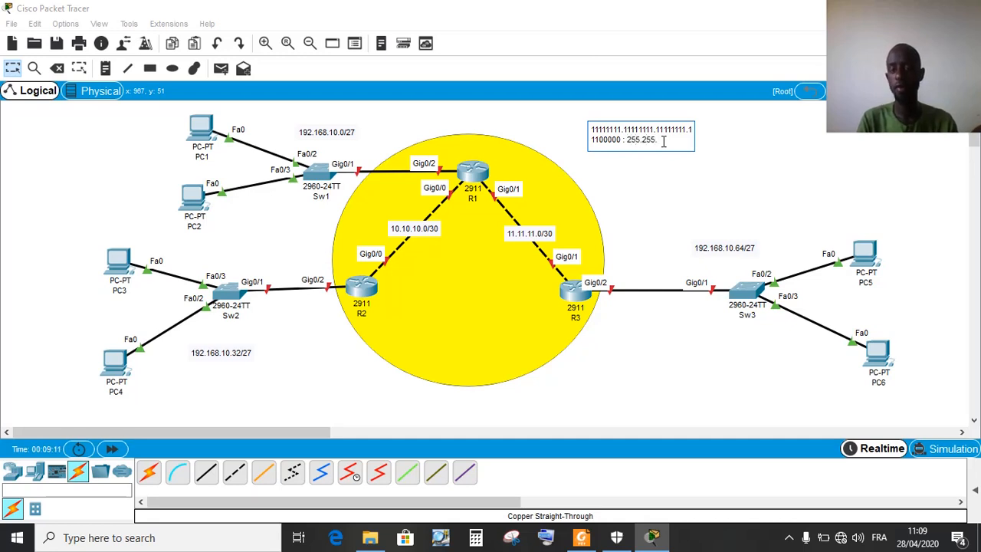
pyautogui.write('255.224')
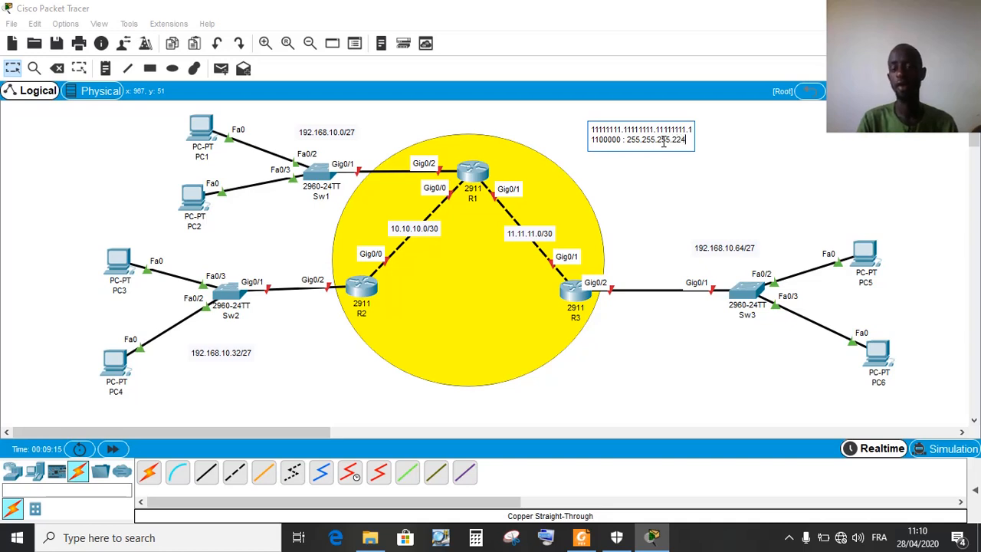
pyautogui.click(8, 69)
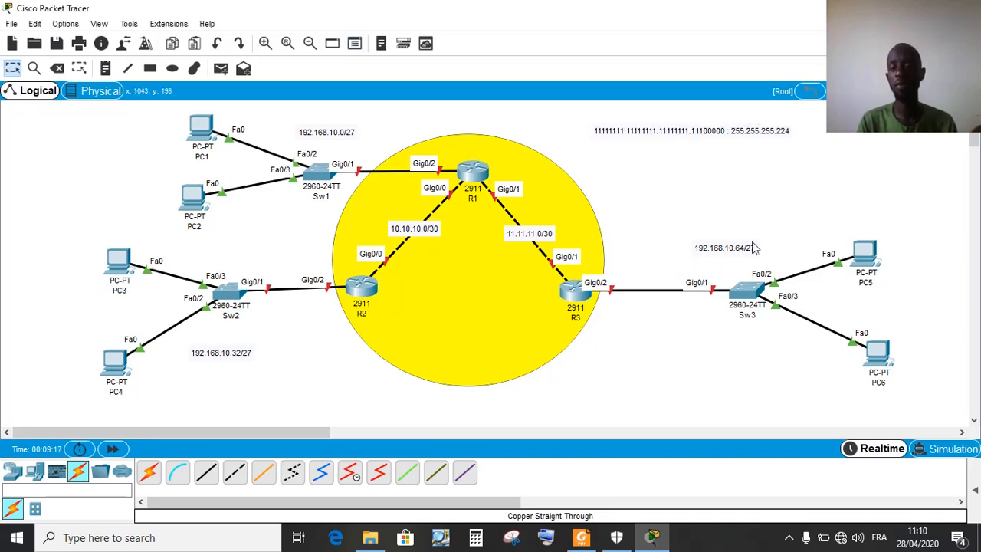
pyautogui.click(721, 141)
pyautogui.click(684, 179)
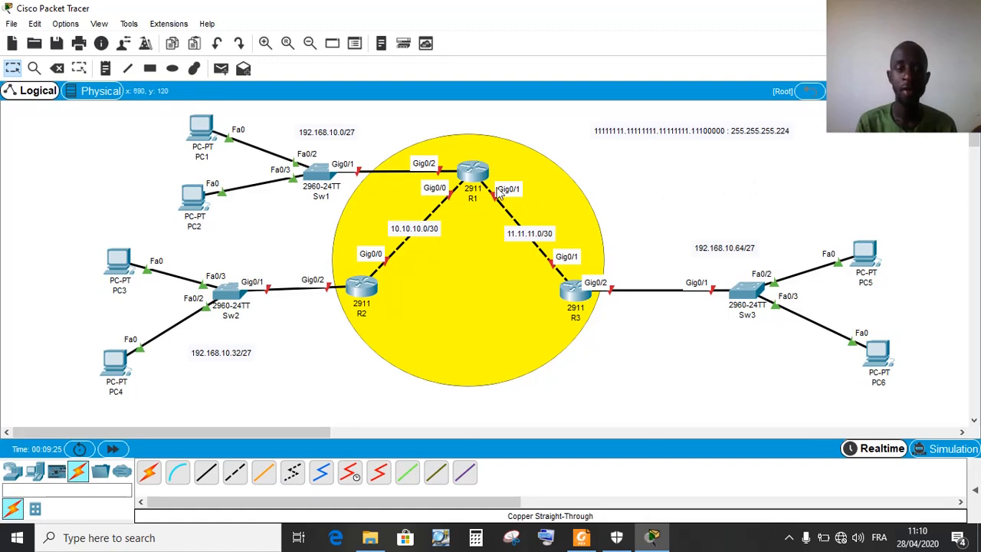
# Open router R1's command line, decline the initial configuration dialog and enter privileged mode with enable
pyautogui.click(475, 174)
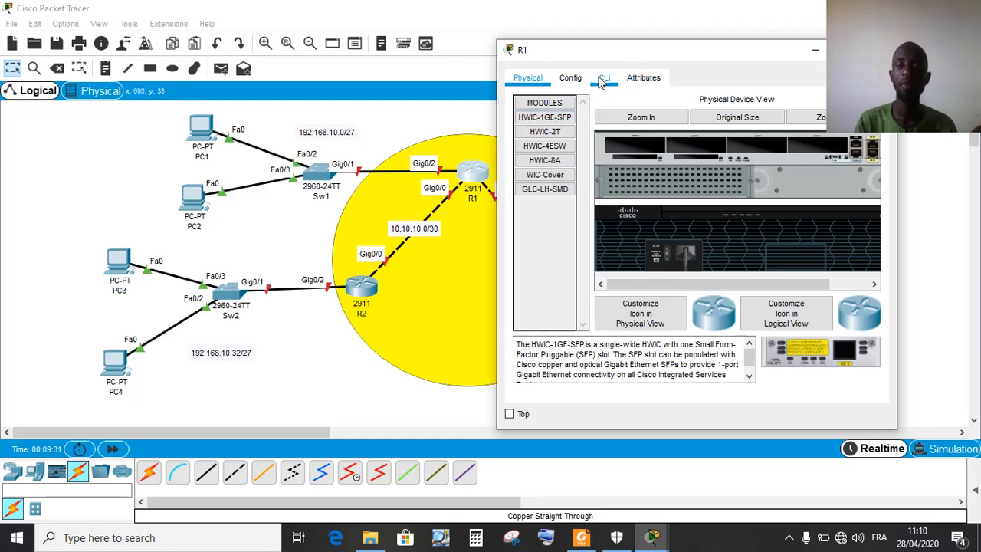
pyautogui.click(605, 79)
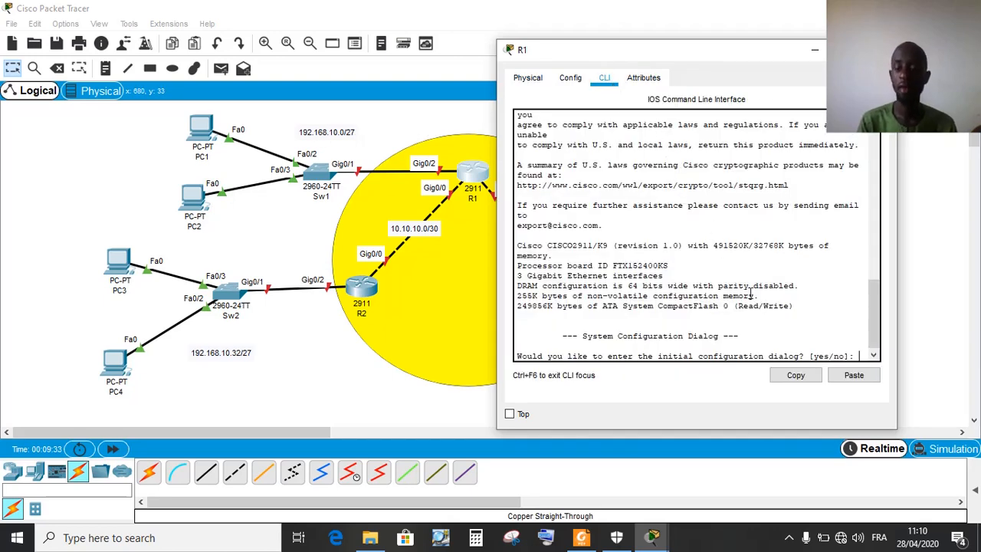
pyautogui.write('n')
pyautogui.press('Return')
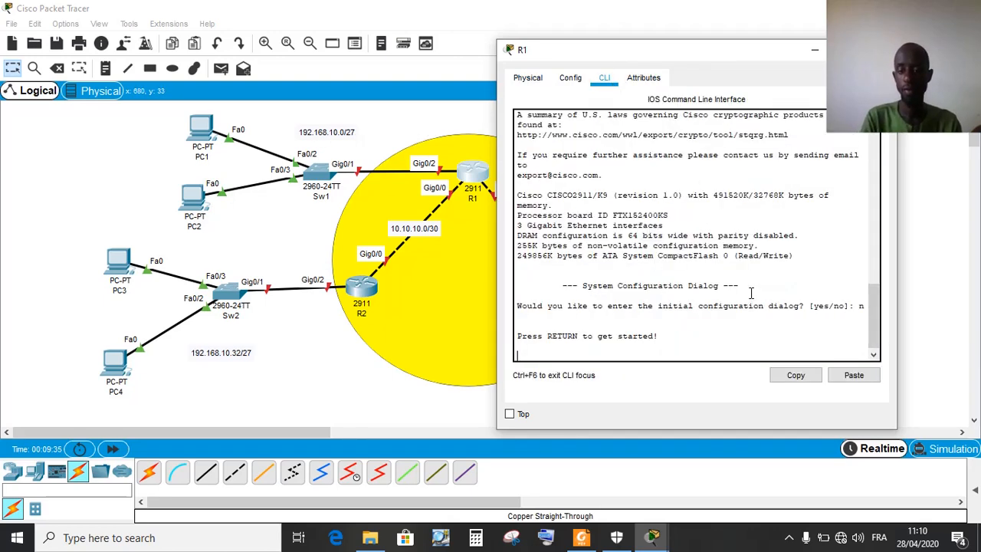
pyautogui.write('en')
pyautogui.press('Tab')
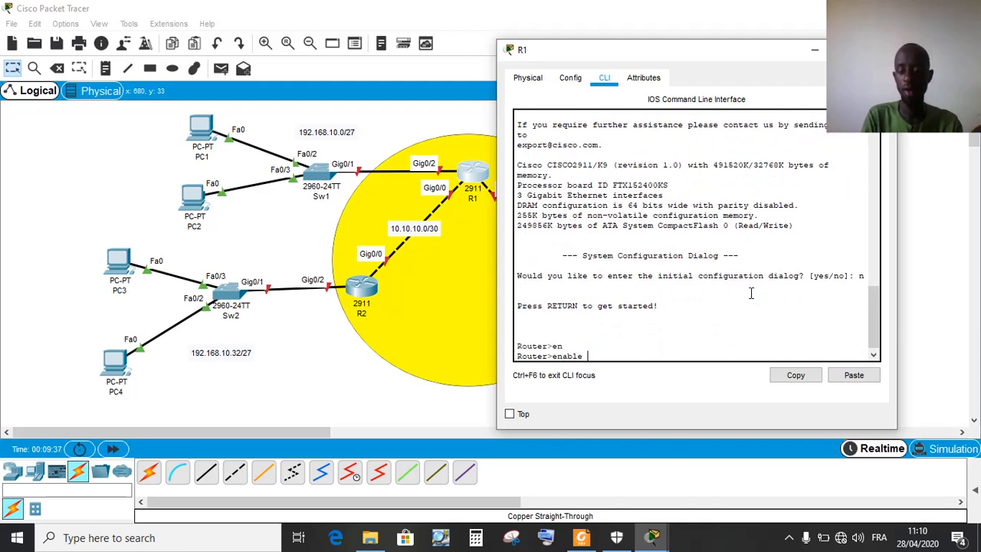
pyautogui.press('Return')
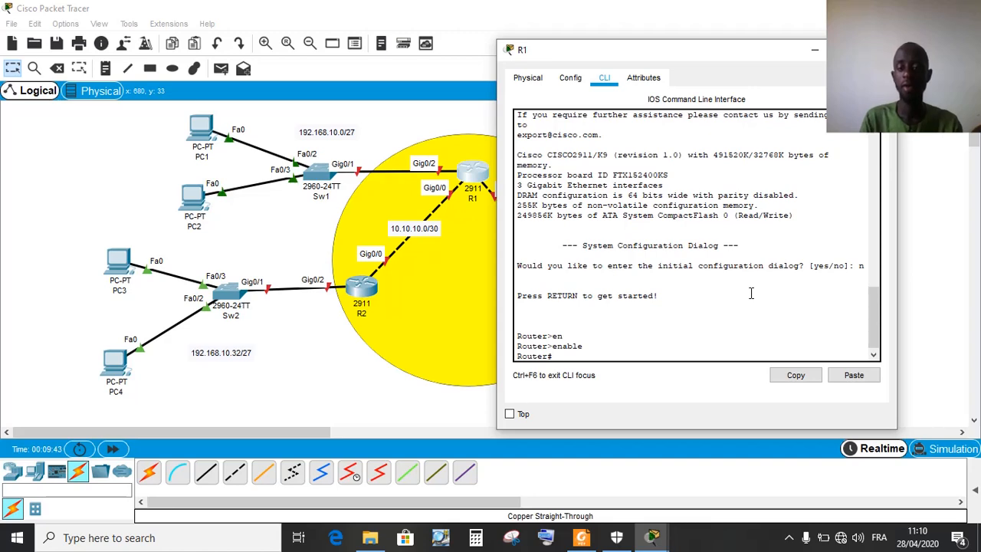
pyautogui.click(425, 129)
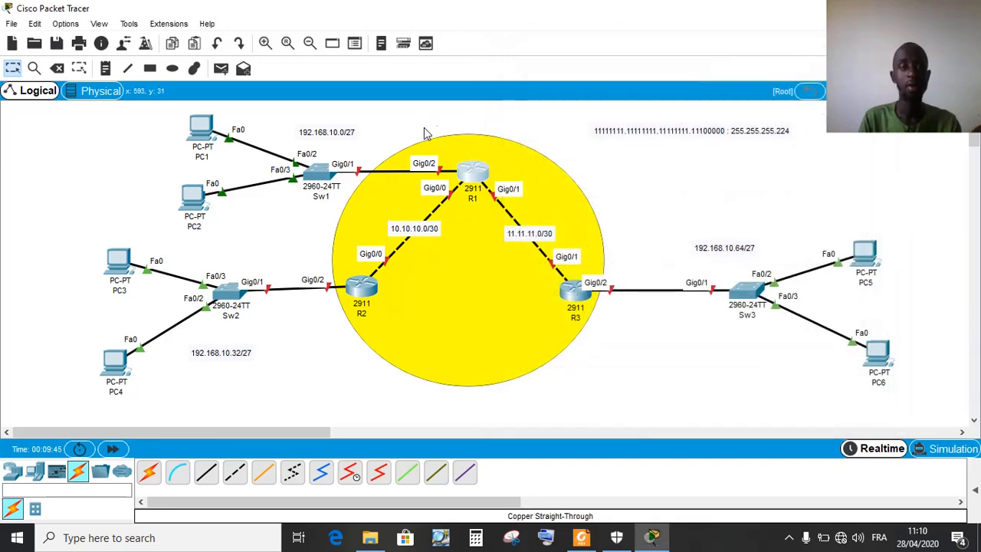
pyautogui.click(267, 44)
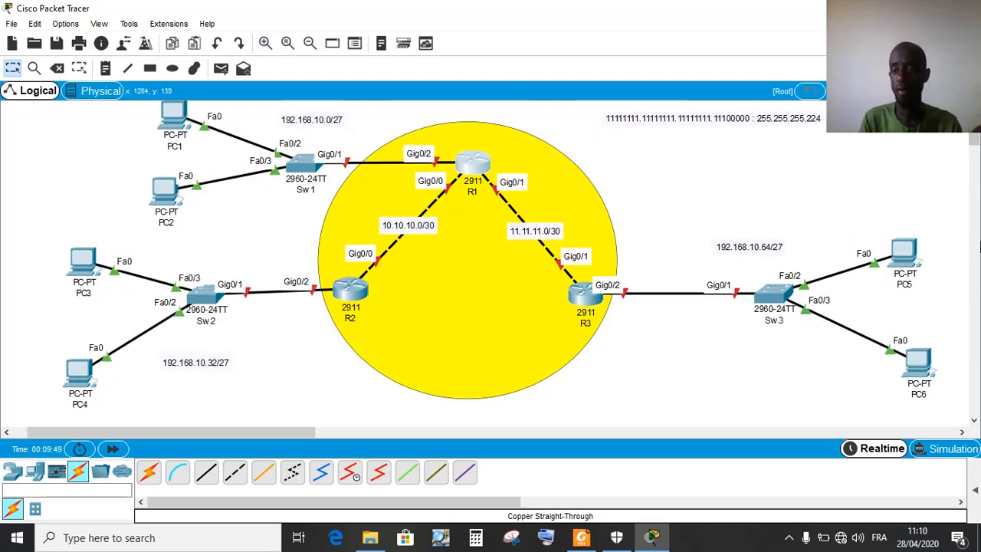
pyautogui.click(976, 137)
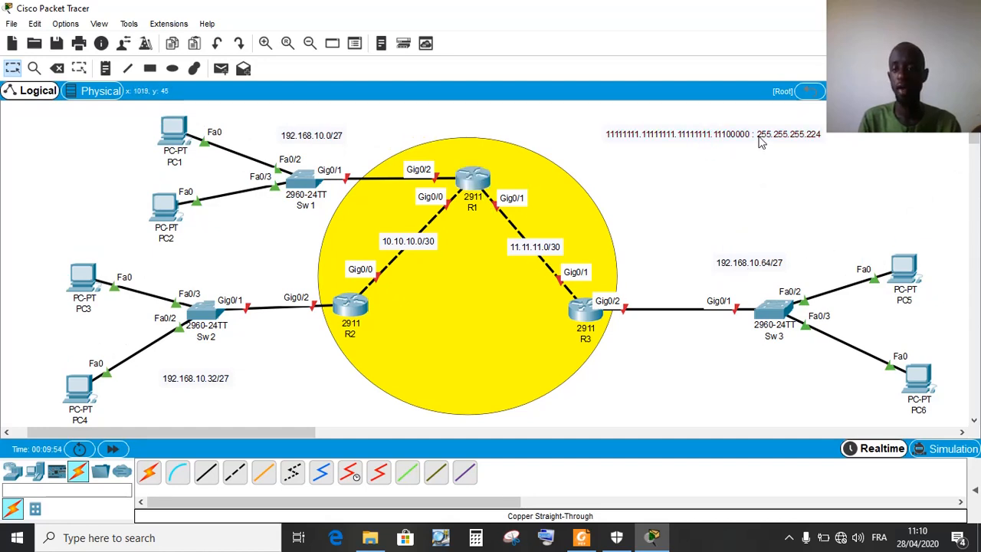
# Nudge the binary mask note away from its edge position and add a note reading RIPv2 in the middle of the yellow circle
pyautogui.moveTo(759, 136); pyautogui.dragTo(733, 141)
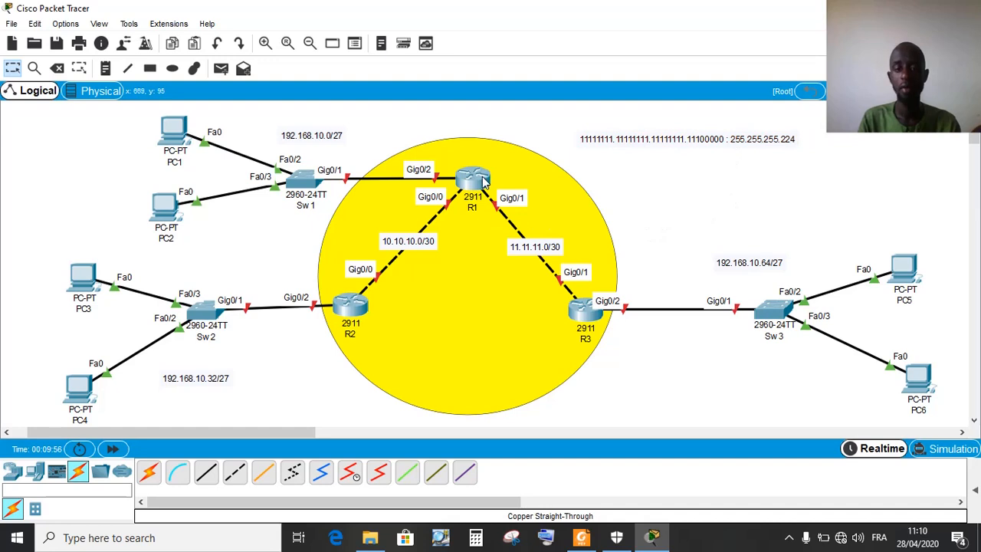
pyautogui.click(105, 68)
pyautogui.click(434, 278)
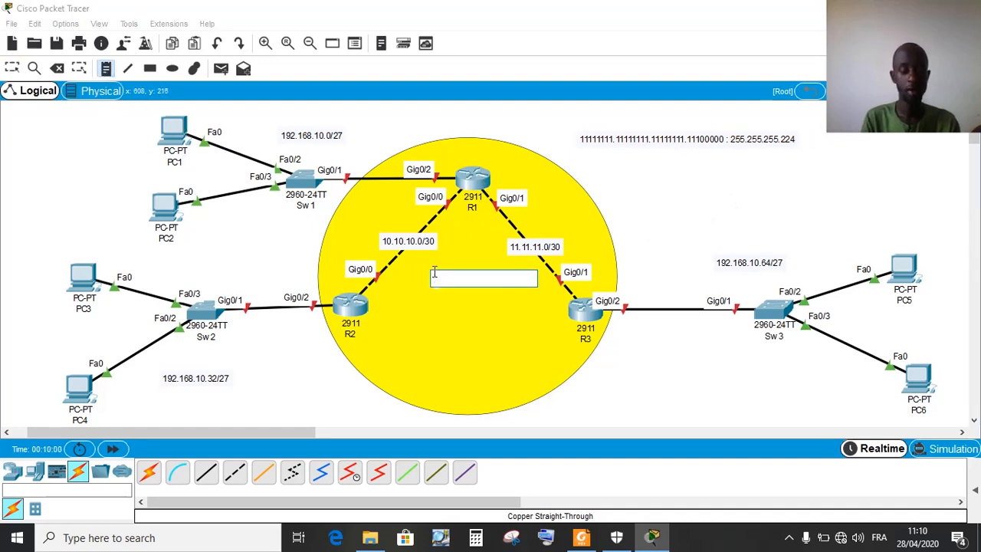
pyautogui.write('RIv')
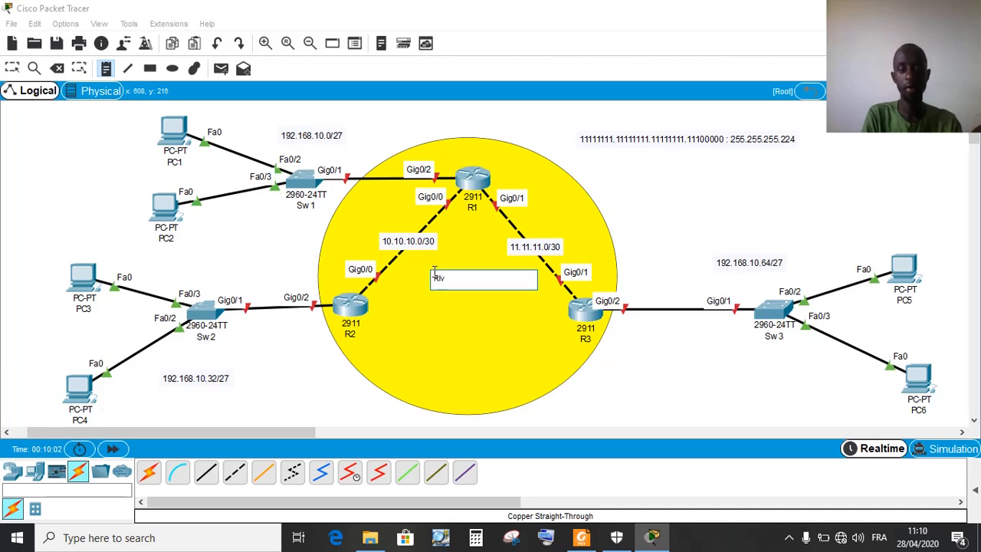
pyautogui.write('Pv2')
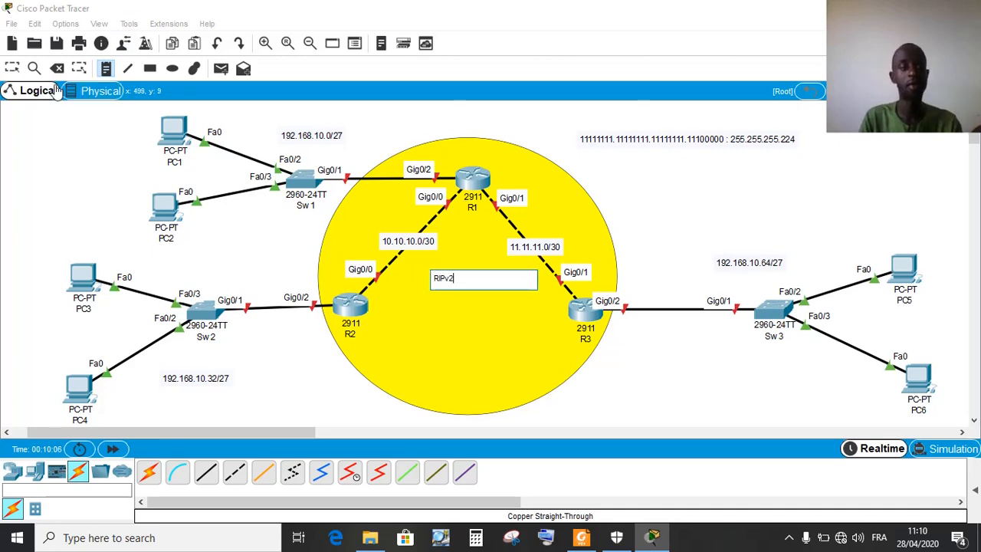
pyautogui.click(12, 69)
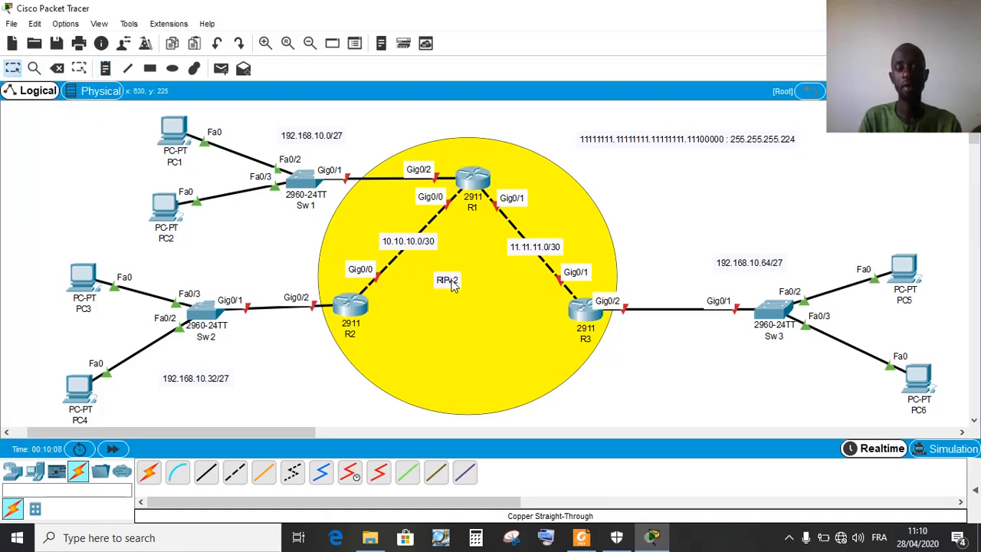
pyautogui.moveTo(452, 285); pyautogui.dragTo(463, 283)
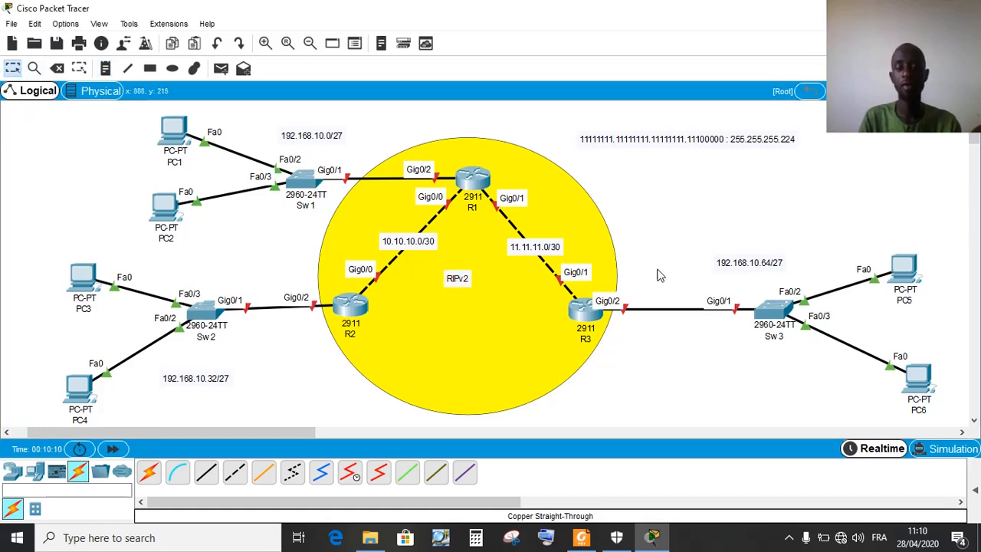
# Reopen router R1's command line, move its window clear of the R1–R2 link, and enter global configuration mode with configure terminal
pyautogui.click(471, 180)
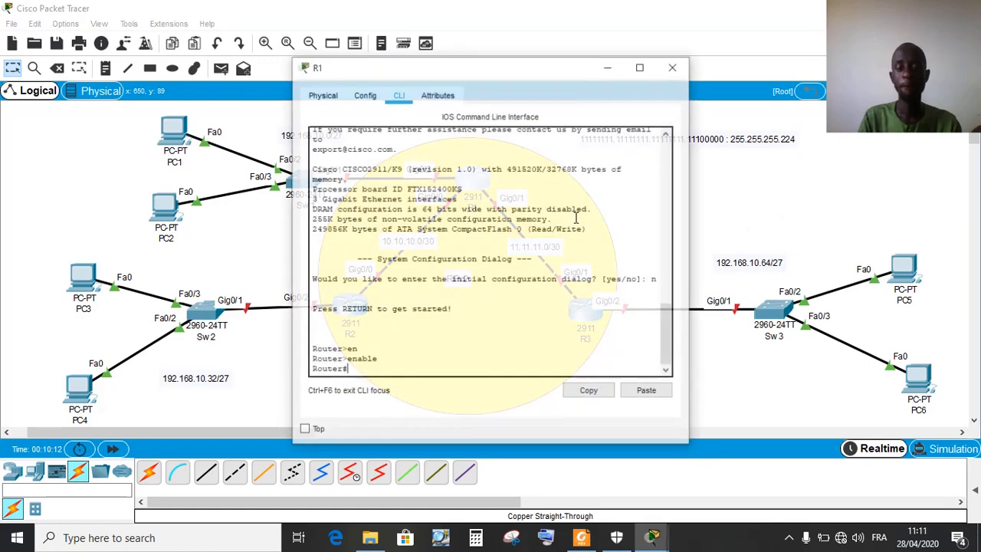
pyautogui.moveTo(495, 68); pyautogui.dragTo(697, 64)
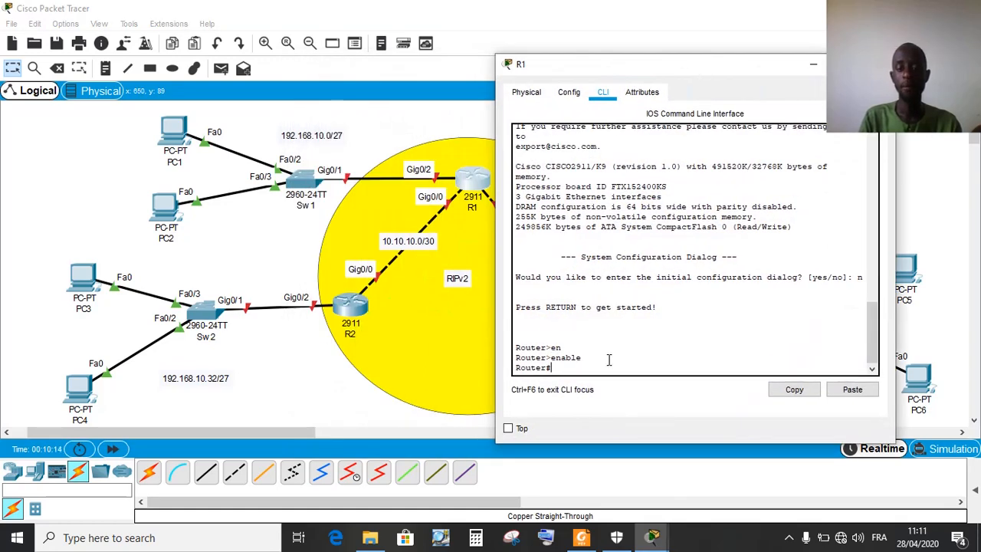
pyautogui.write('n')
pyautogui.press('Tab')
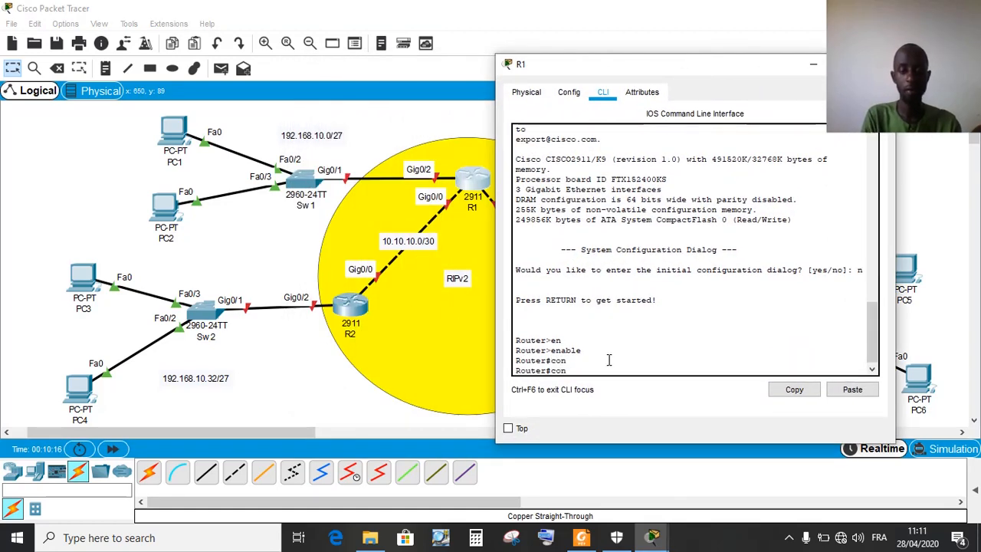
pyautogui.write('f')
pyautogui.press('Tab')
pyautogui.write('t')
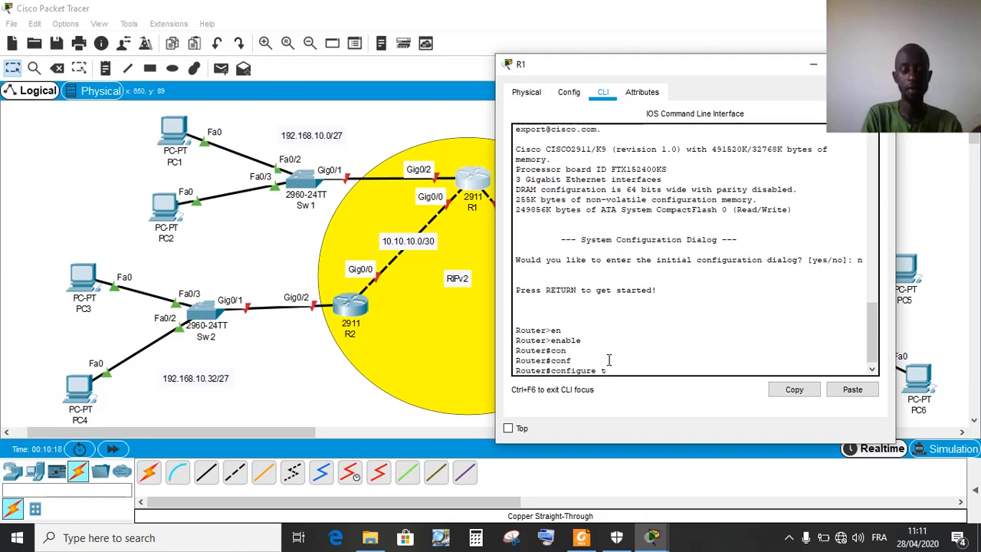
pyautogui.press('Tab')
pyautogui.press('Return')
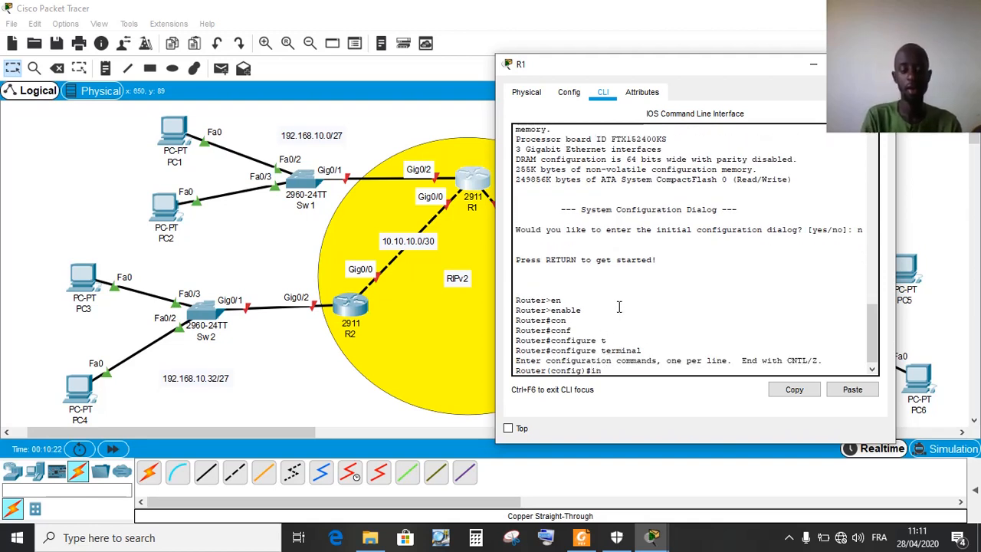
# Enter configuration of R1's interface gigabitEthernet 0/2 and bring it up with no shutdown
pyautogui.write('int')
pyautogui.press('Tab')
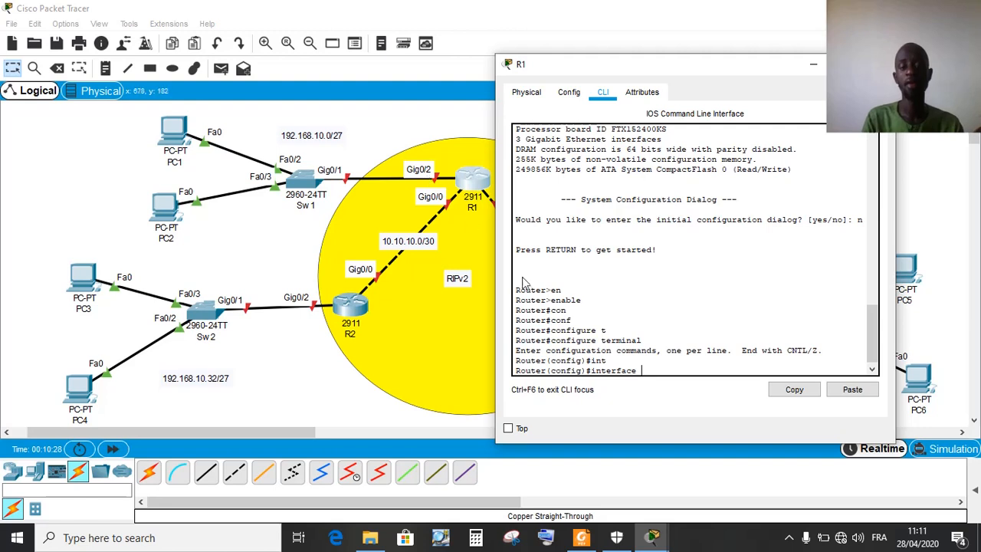
pyautogui.write('g')
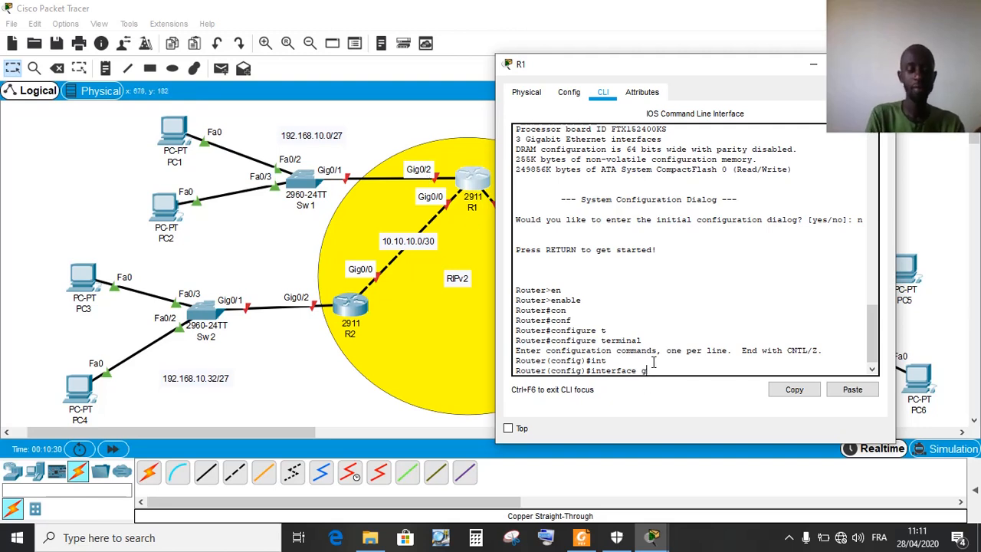
pyautogui.press('Tab')
pyautogui.write('0')
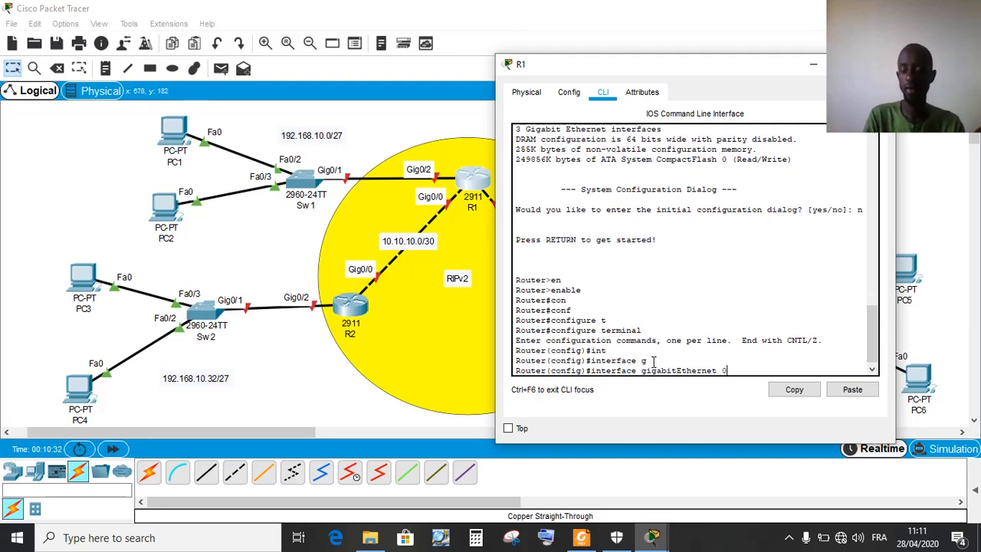
pyautogui.write('/2')
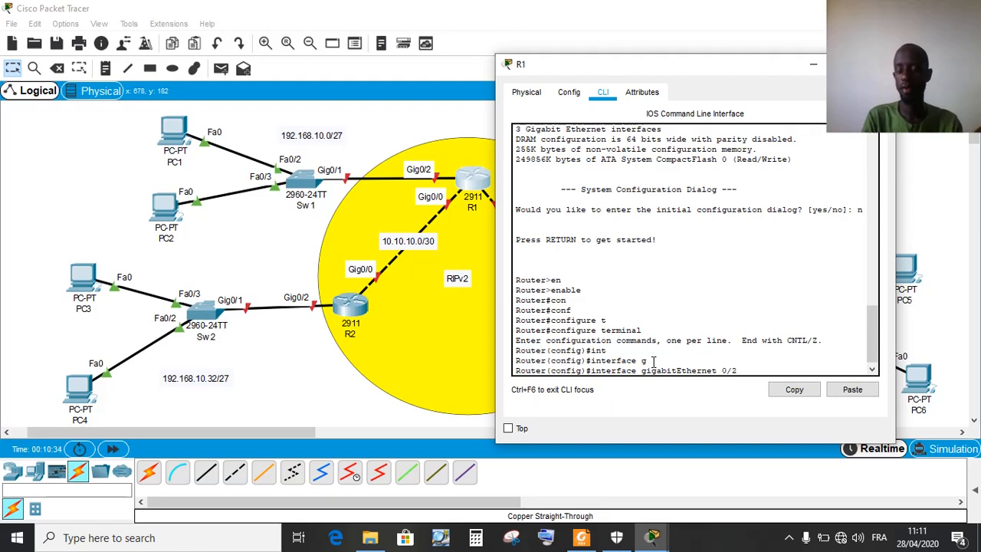
pyautogui.press('Return')
pyautogui.write('nfig-if)#no')
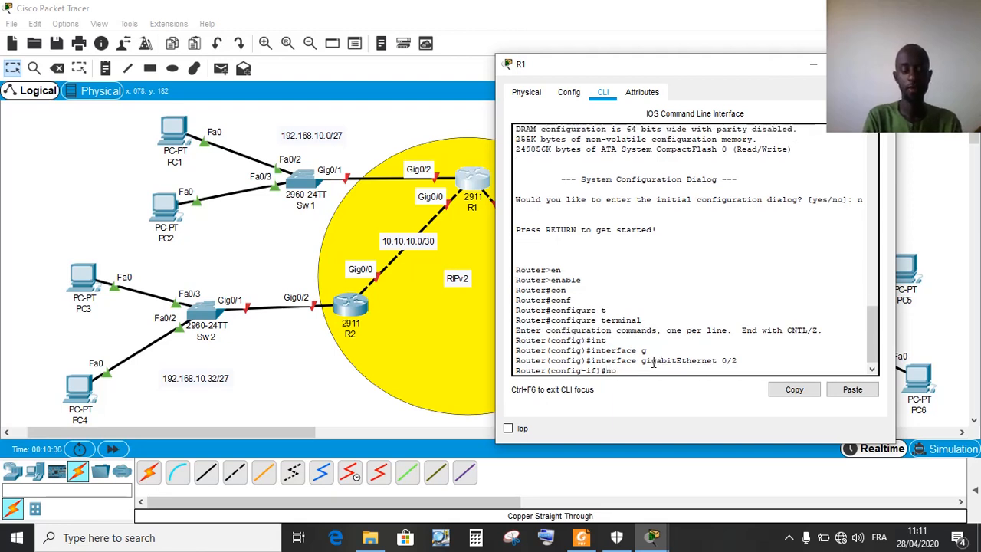
pyautogui.write(' sh')
pyautogui.press('Tab')
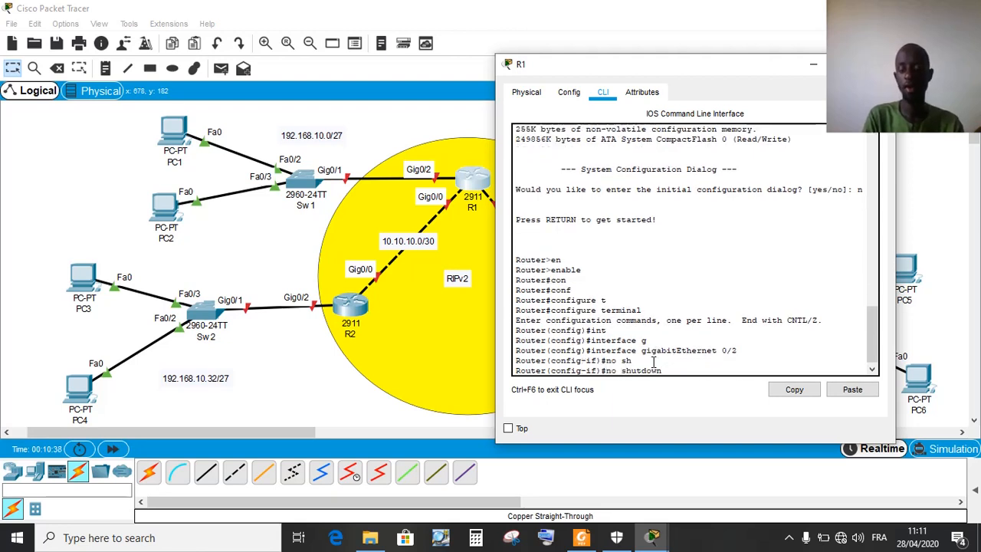
pyautogui.press('Return')
pyautogui.press('Return')
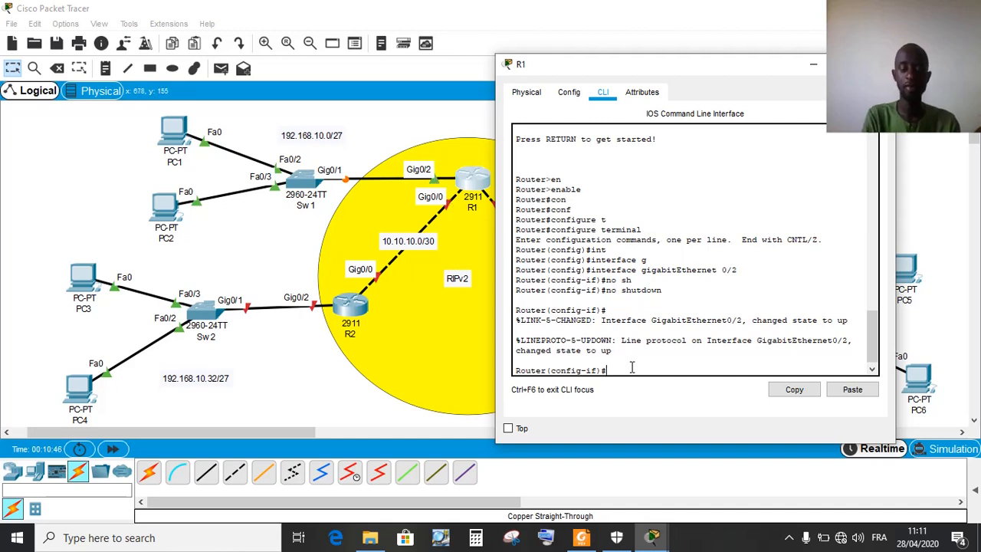
# Assign IP address 192.168.10.1 with mask 255.255.255.224 to R1's gigabitEthernet 0/2 interface
pyautogui.write('ip add')
pyautogui.press('Tab')
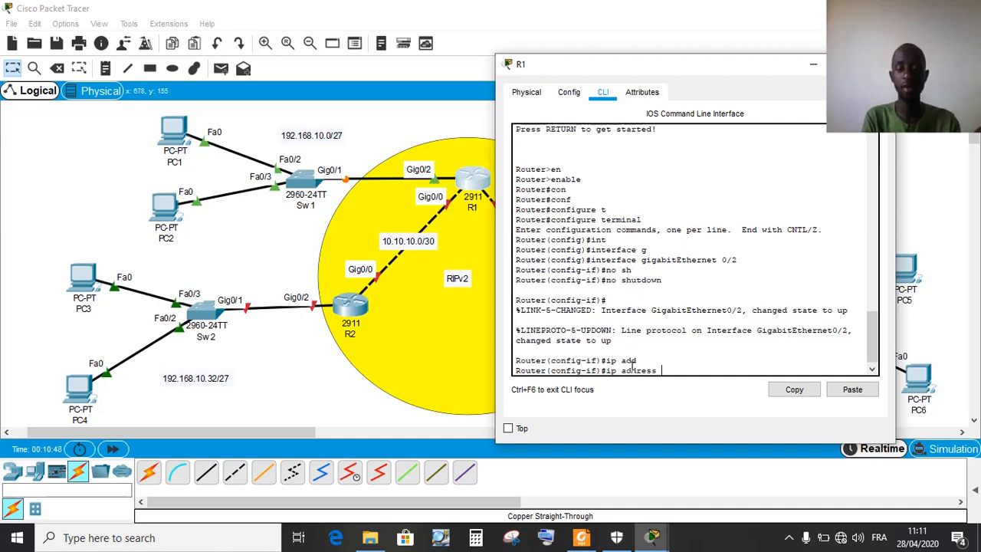
pyautogui.write('1')
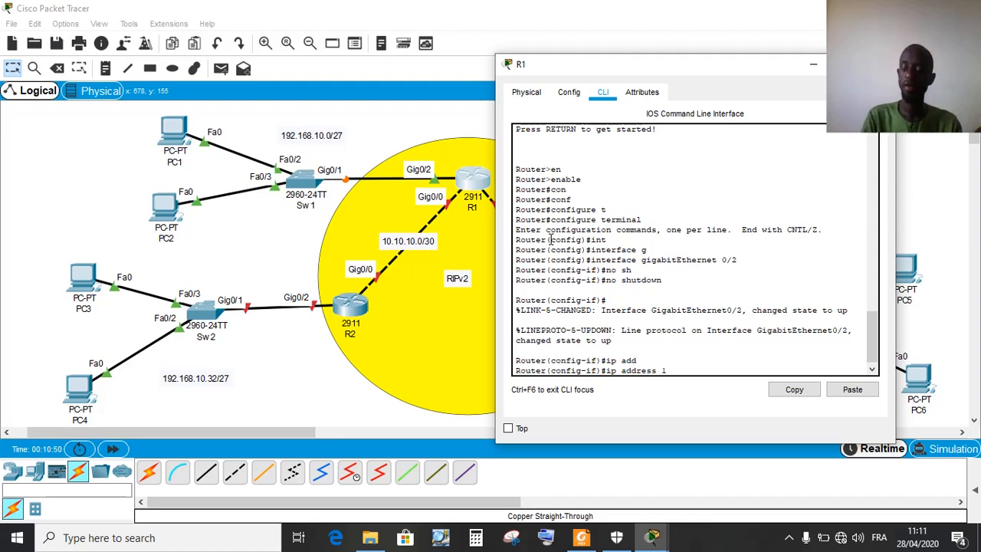
pyautogui.write('92.168.10.1')
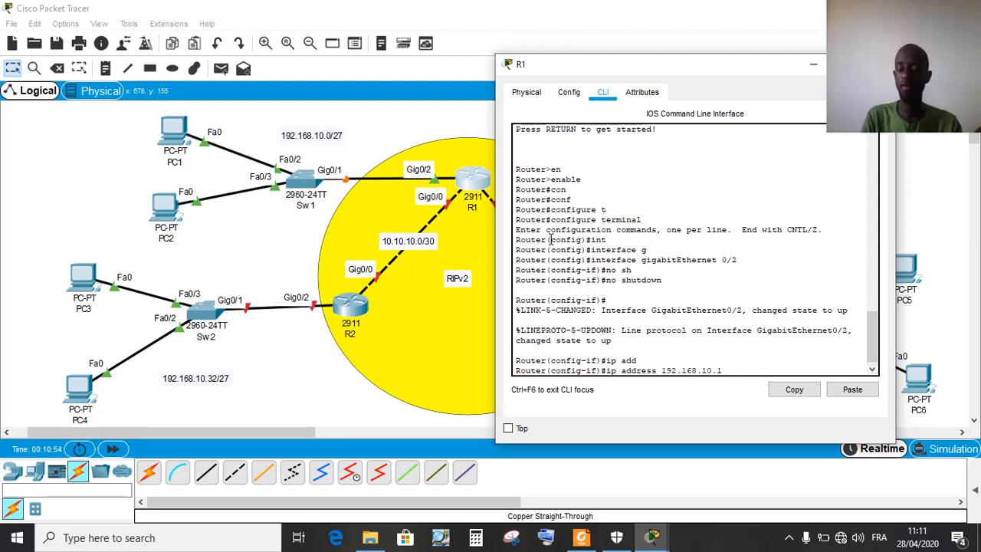
pyautogui.write(' 255.255')
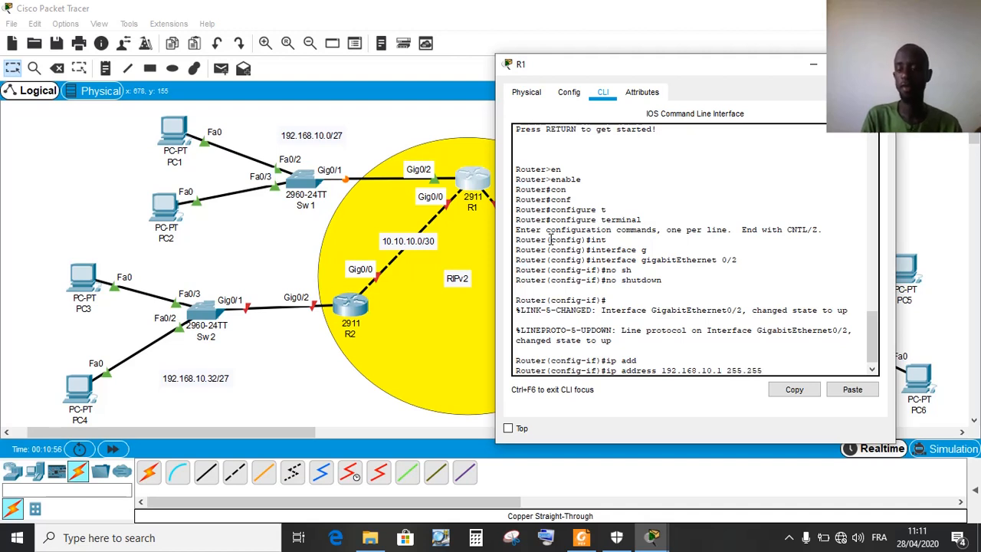
pyautogui.write('.255.2')
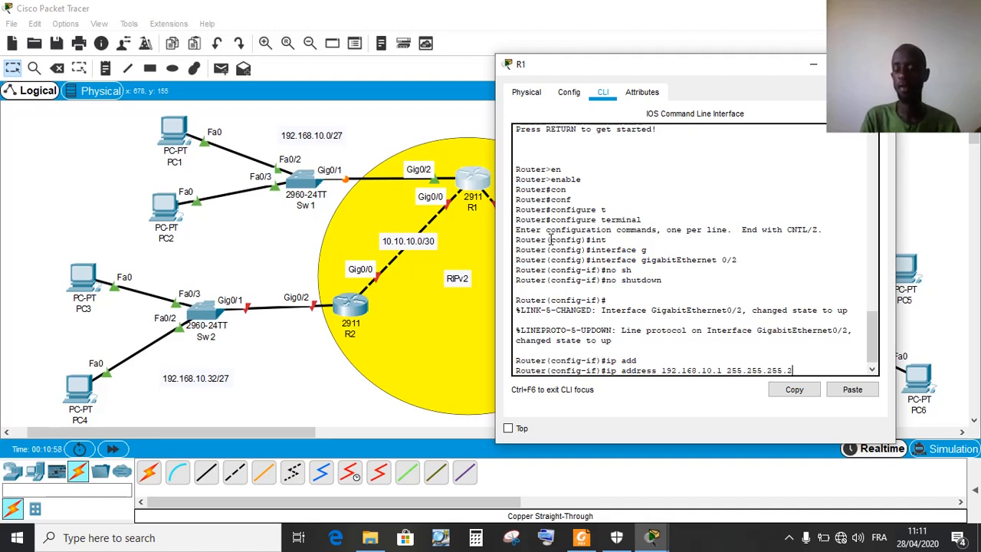
pyautogui.write('24')
pyautogui.press('Return')
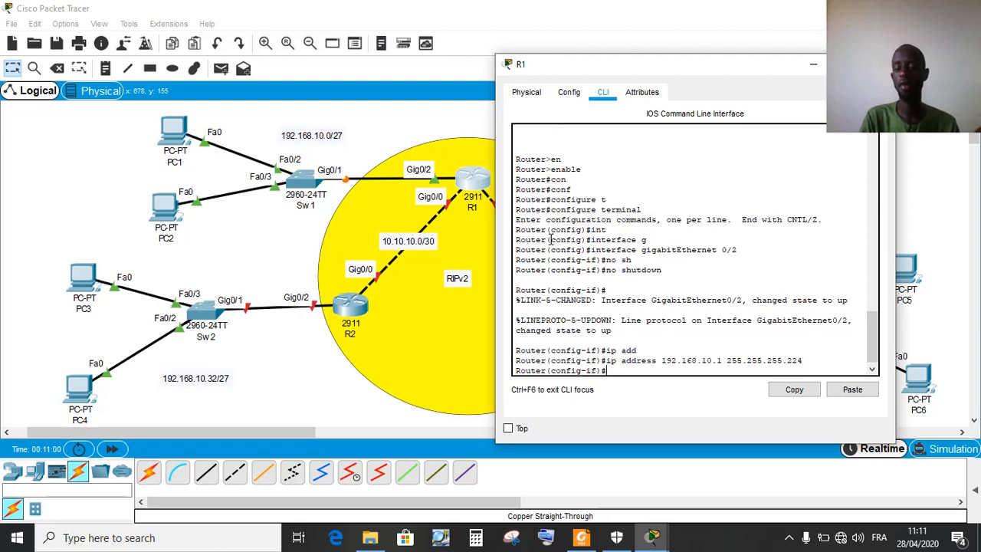
# Leave configuration mode with end, save R1's configuration with wr, and close the R1 window
pyautogui.write('end')
pyautogui.press('Return')
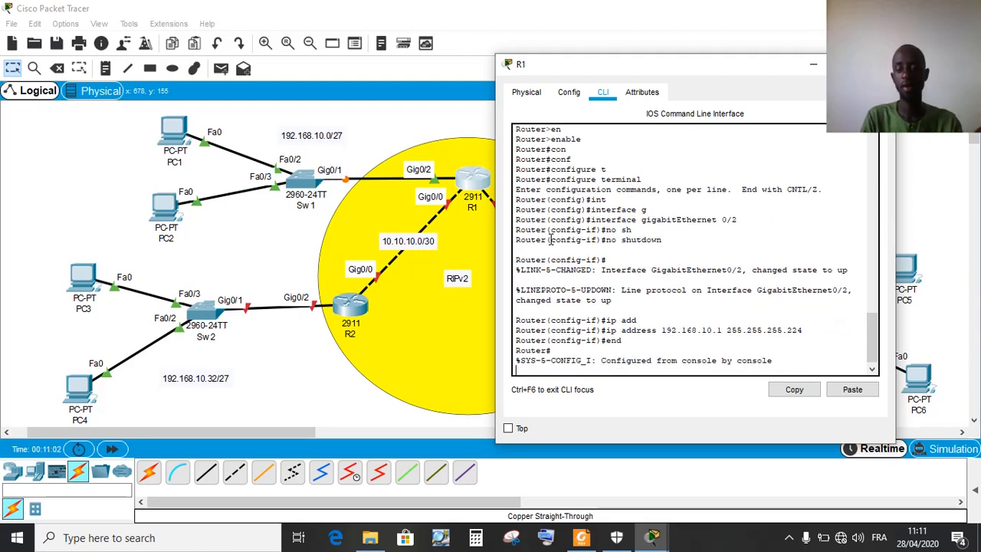
pyautogui.write('wr')
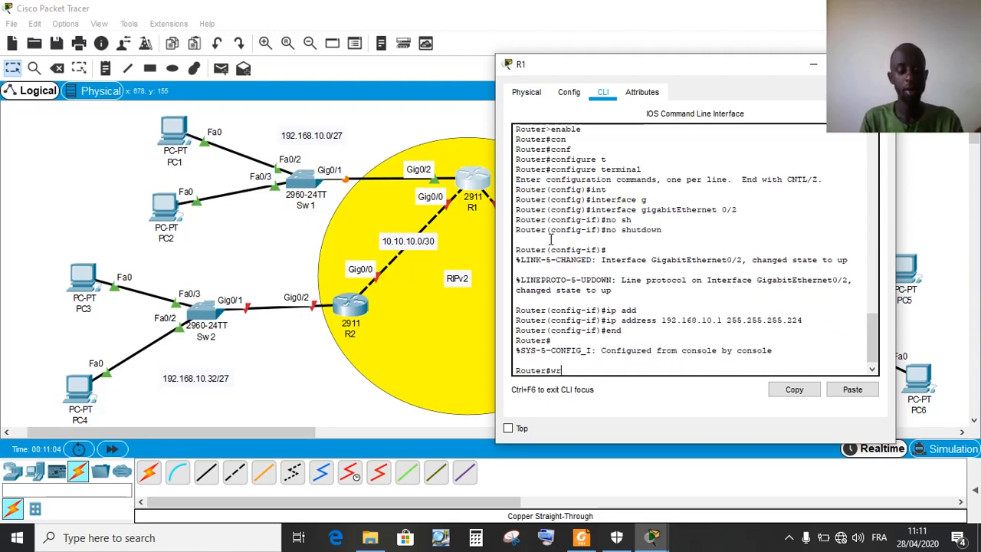
pyautogui.press('Return')
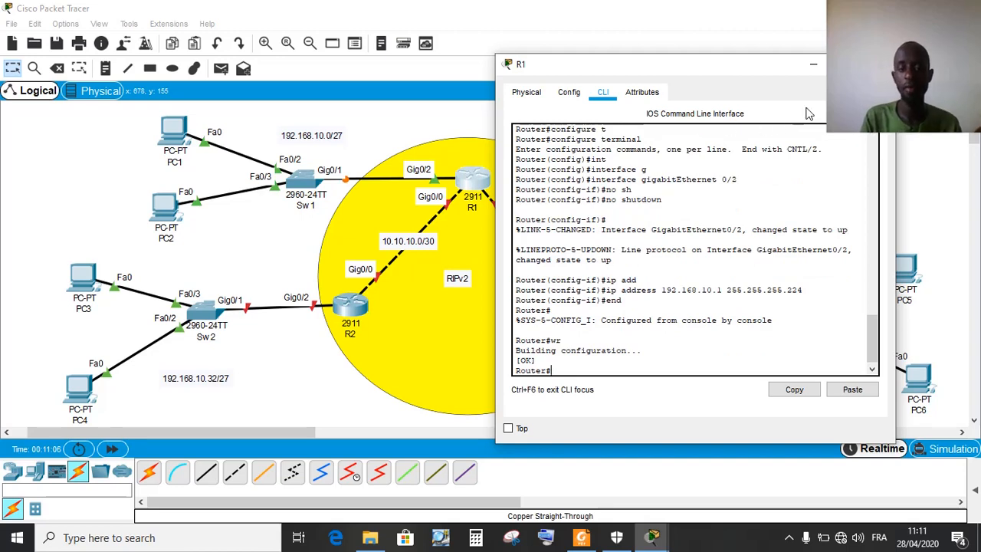
pyautogui.click(882, 64)
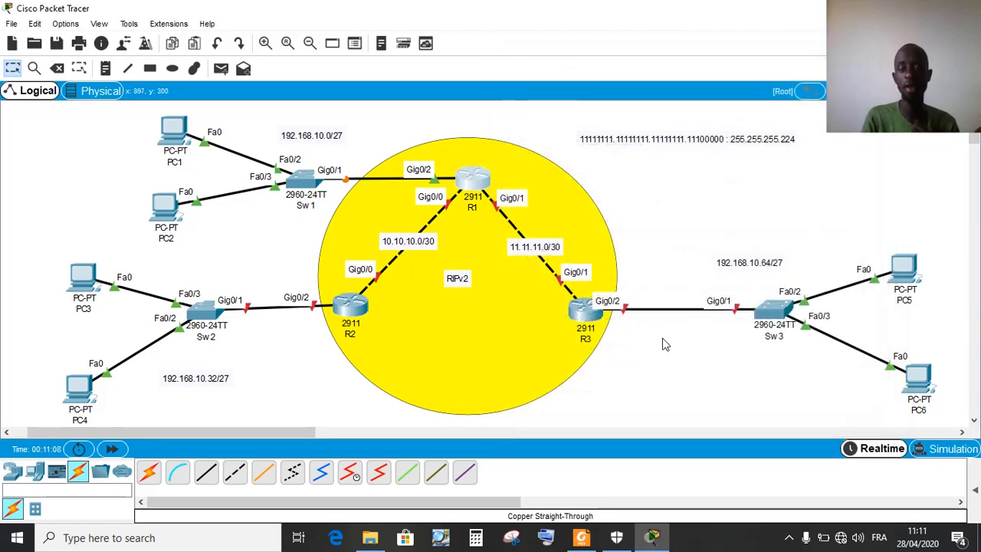
# Check the 192.168.10.0/27 DHCP requirements in the course PDF, return to Packet Tracer and put R1 in global configuration mode
pyautogui.click(584, 539)
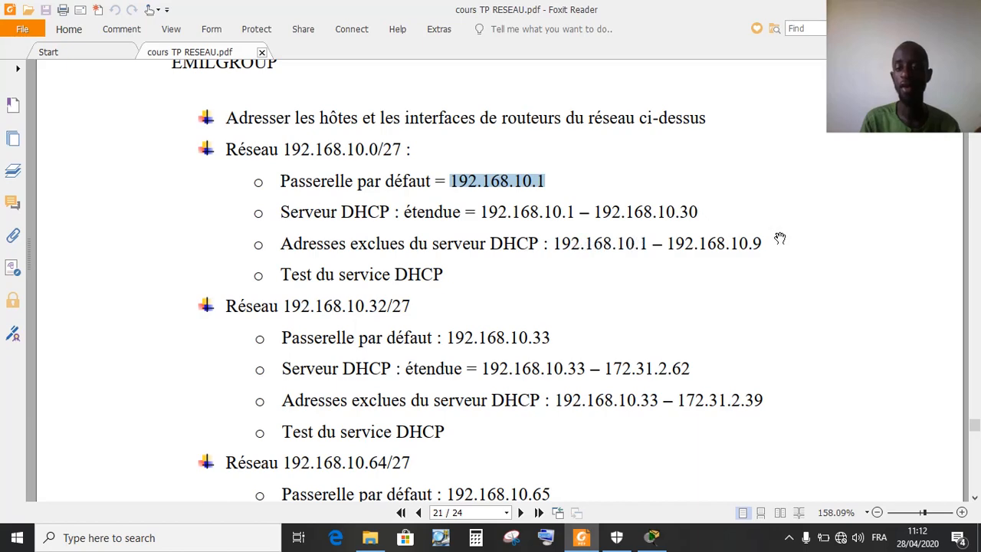
pyautogui.click(581, 538)
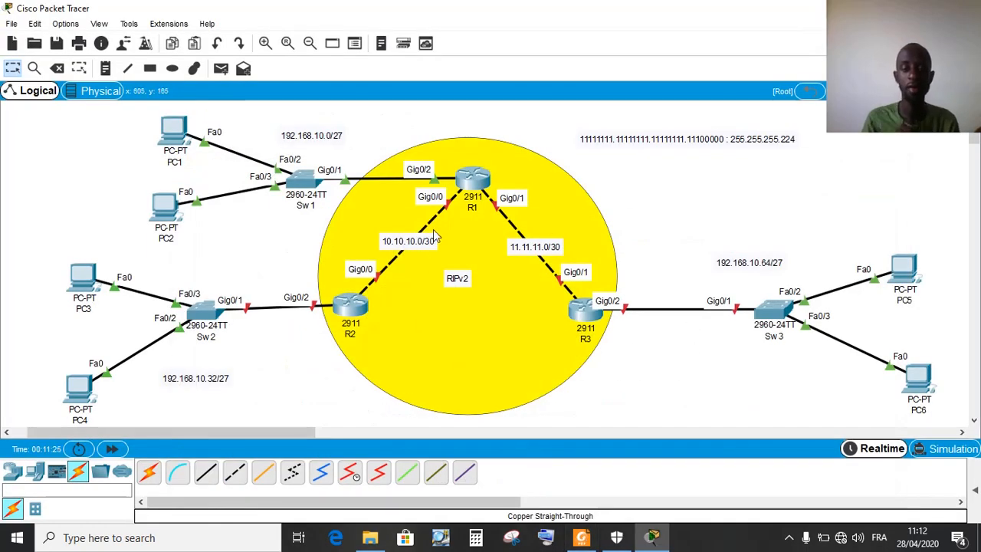
pyautogui.click(473, 180)
pyautogui.moveTo(475, 64); pyautogui.dragTo(651, 30)
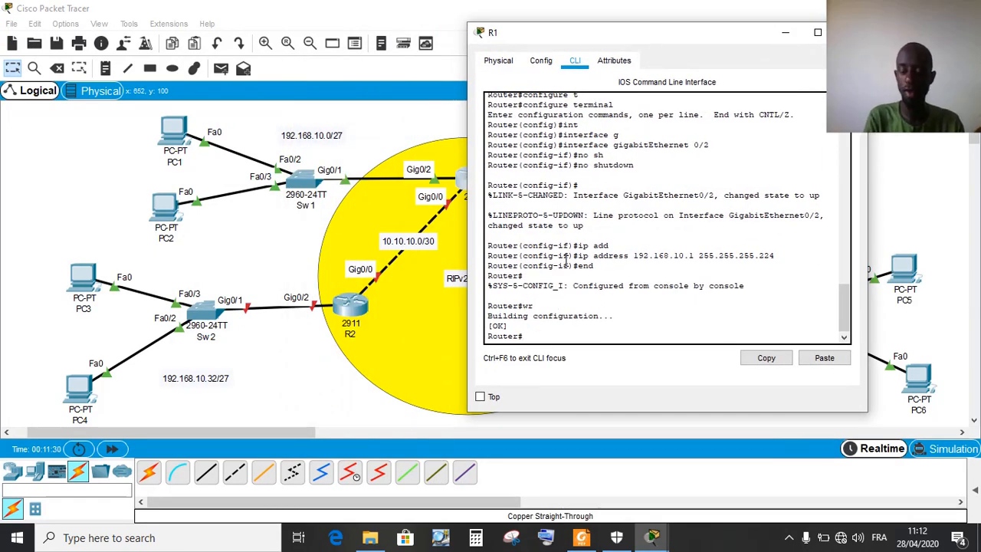
pyautogui.write('configure terminal')
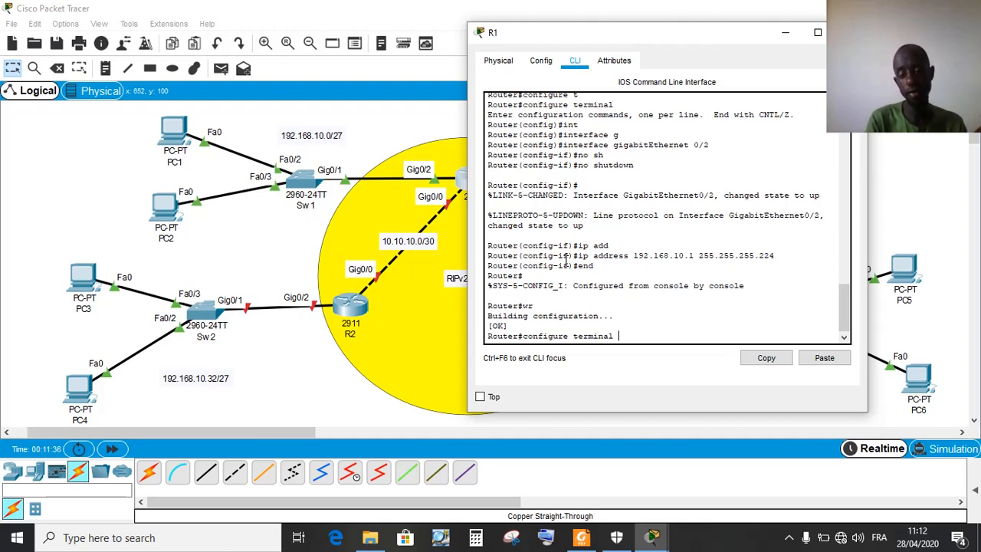
pyautogui.press('Return')
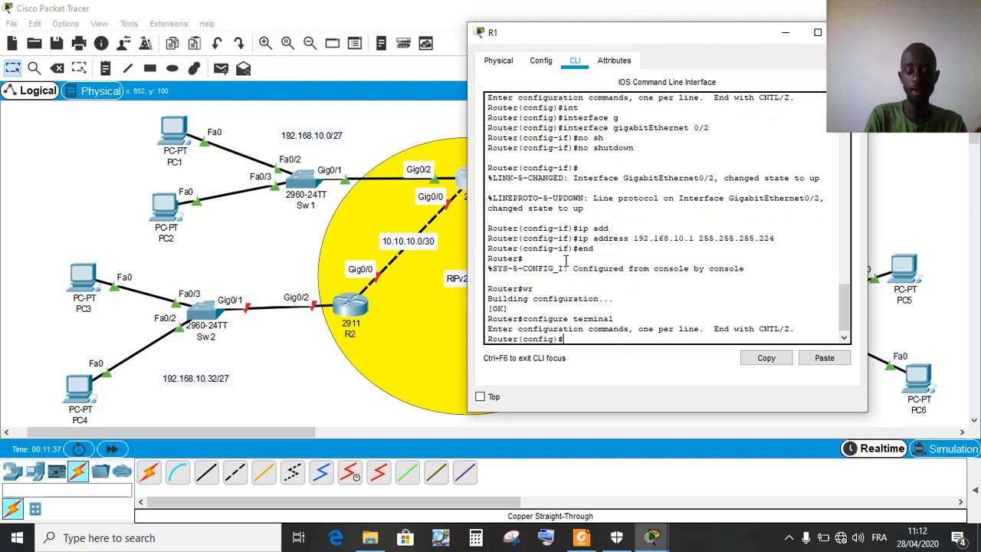
# Exclude the address range 192.168.10.1 to 192.168.10.9 from R1's DHCP assignment with ip dhcp excluded-address
pyautogui.write('ip a')
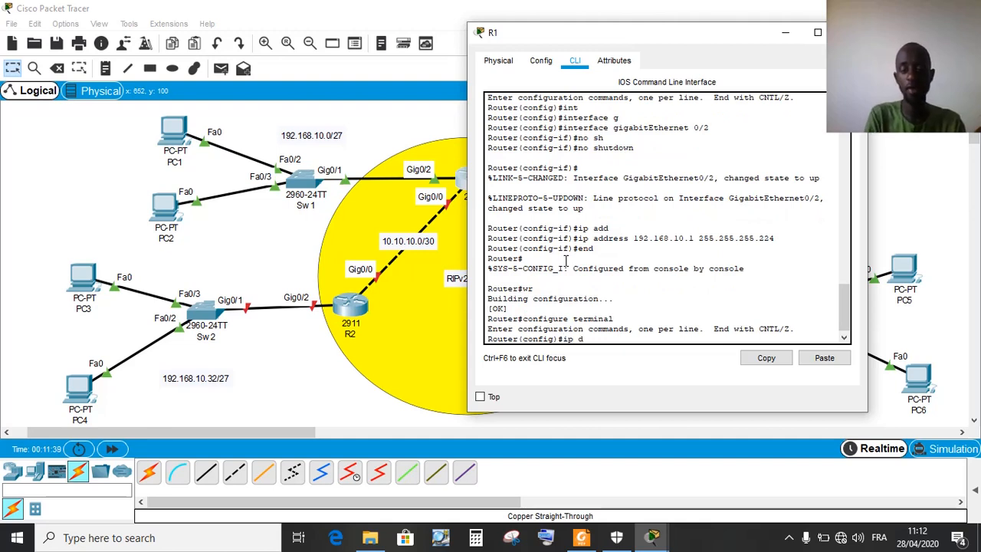
pyautogui.press('BackSpace')
pyautogui.write('dh')
pyautogui.press('Tab')
pyautogui.write('ex')
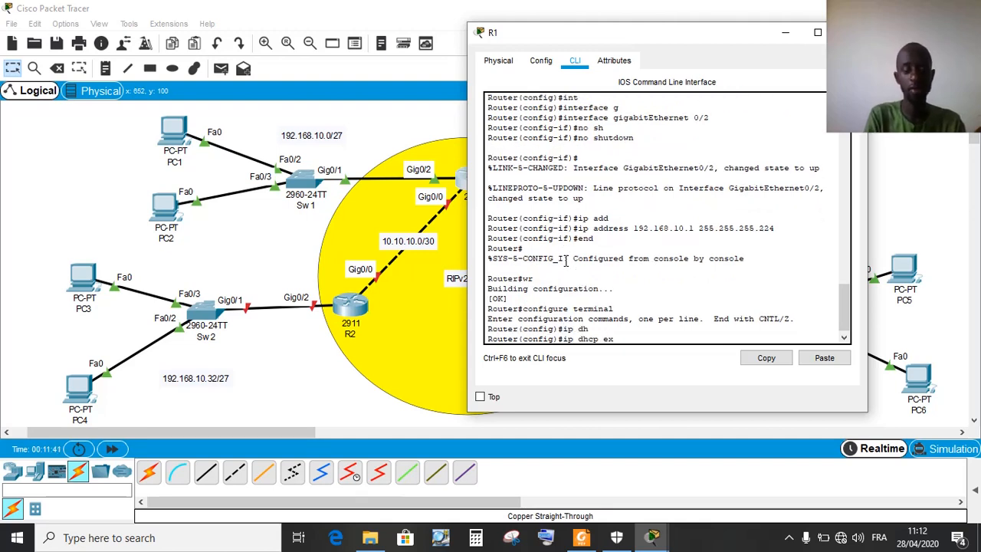
pyautogui.press('Tab')
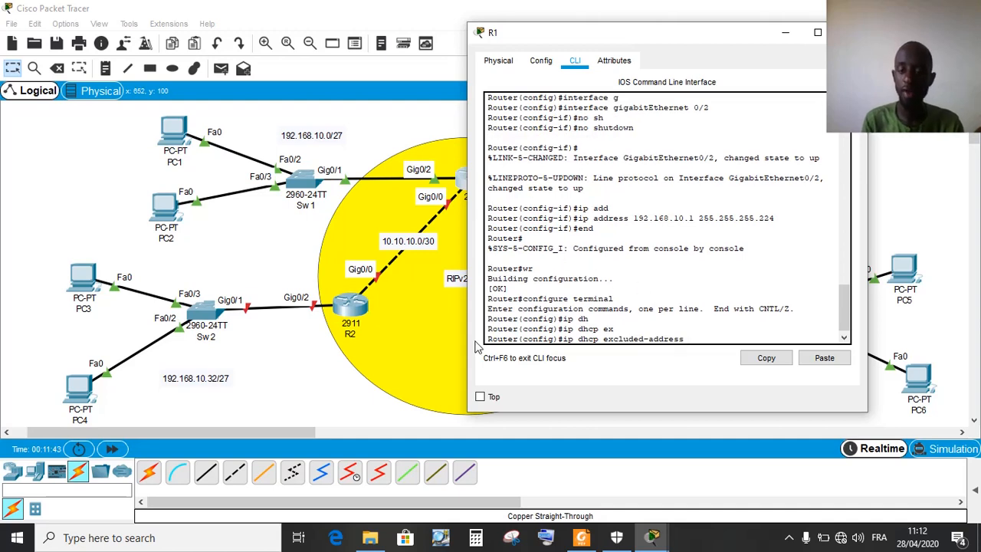
pyautogui.moveTo(564, 339); pyautogui.dragTo(654, 327)
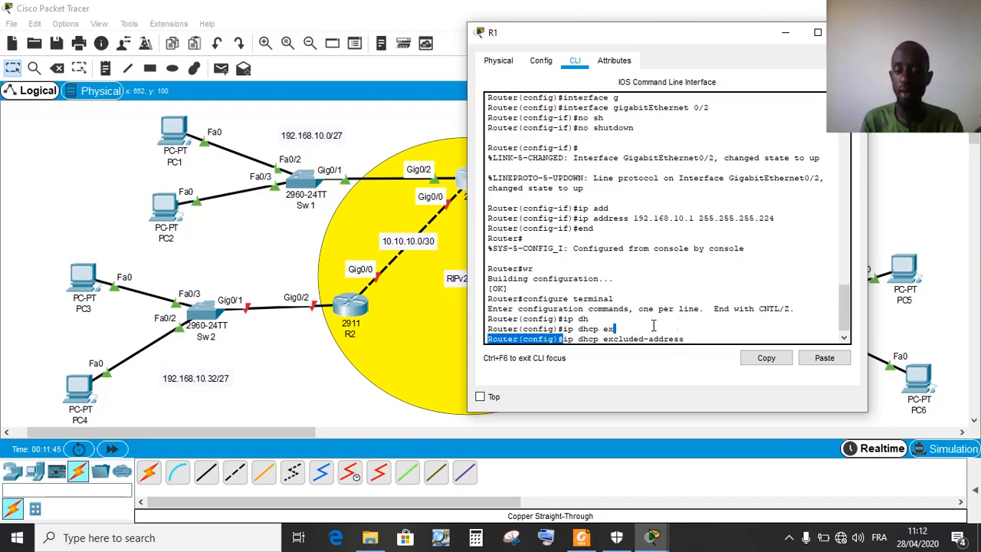
pyautogui.click(693, 340)
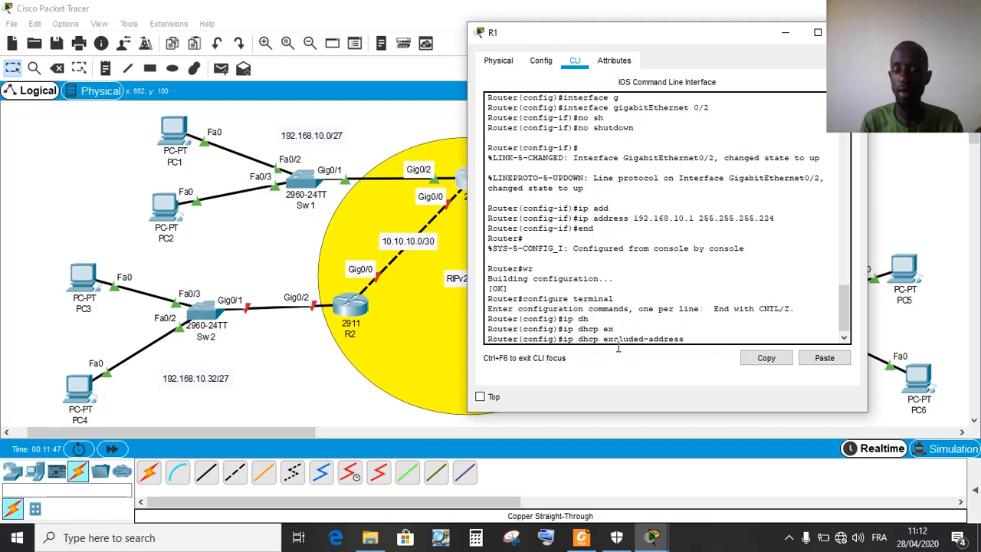
pyautogui.moveTo(564, 337); pyautogui.dragTo(685, 336)
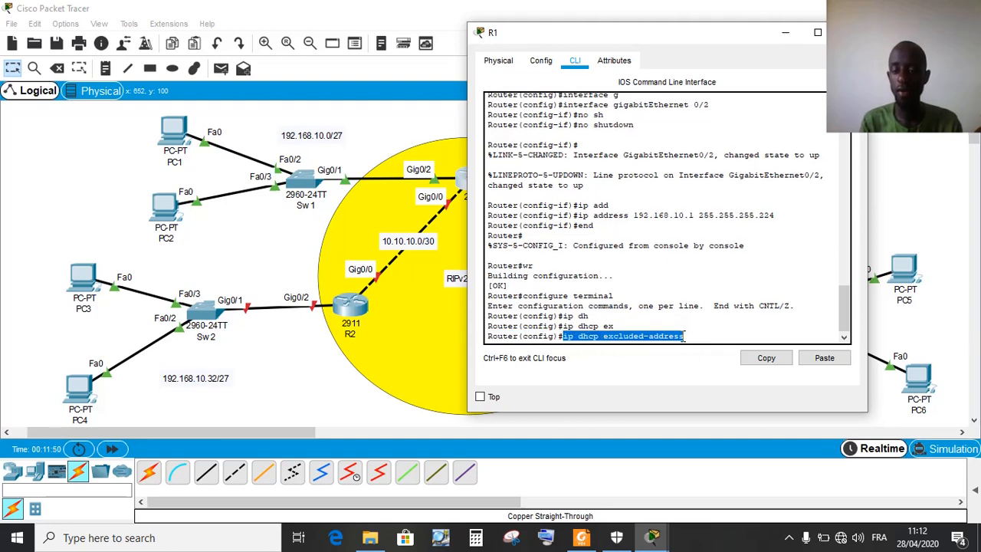
pyautogui.click(704, 335)
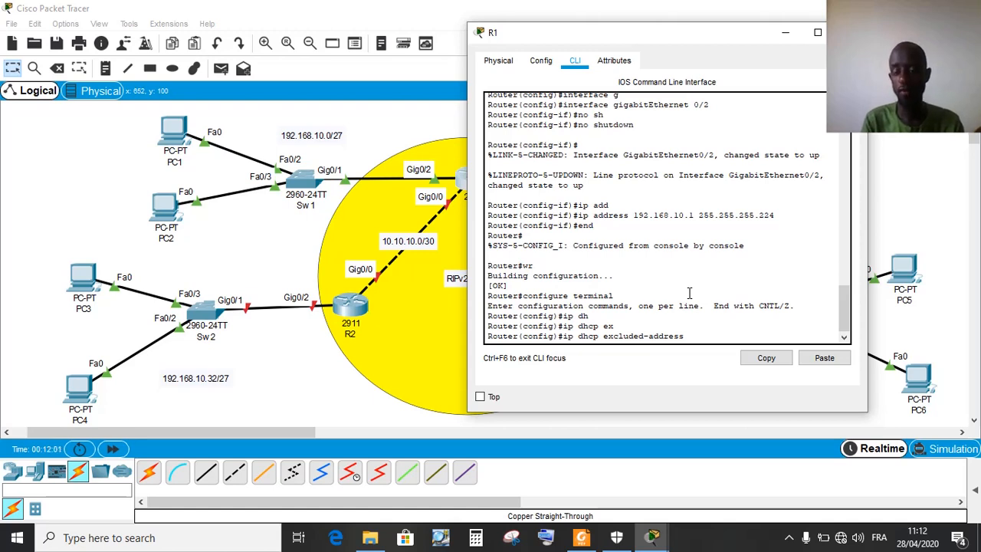
pyautogui.write('1')
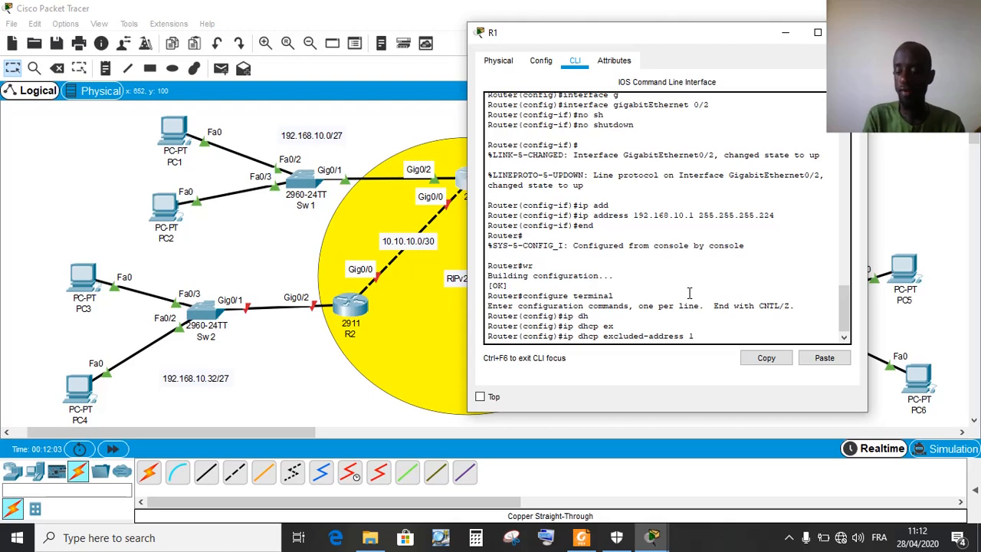
pyautogui.write('92.168.')
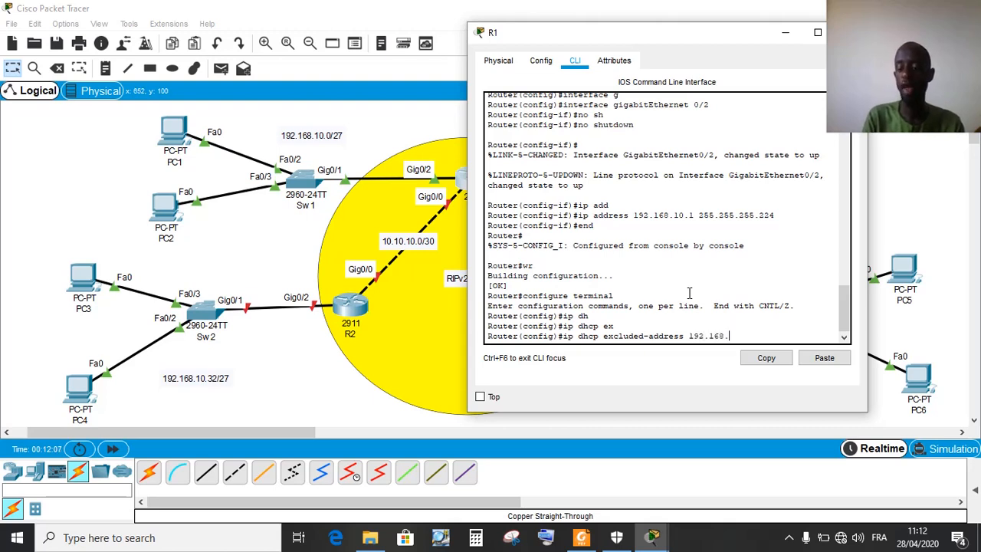
pyautogui.write('10.1 1')
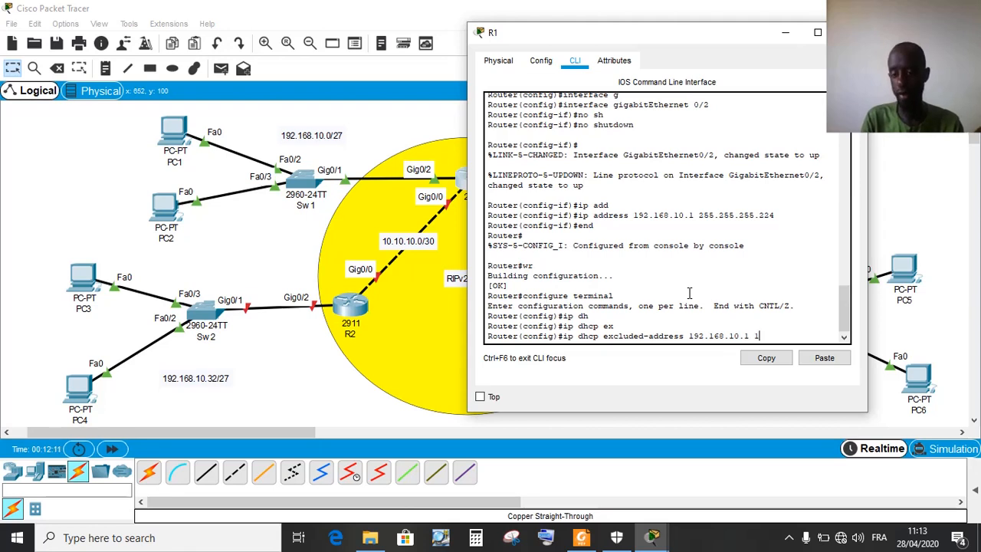
pyautogui.write('92.1')
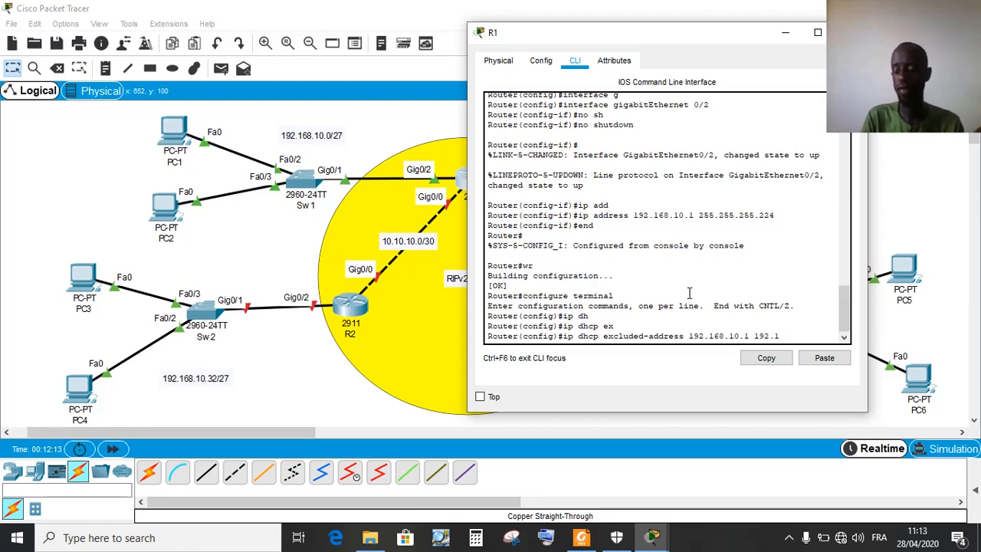
pyautogui.write('68.')
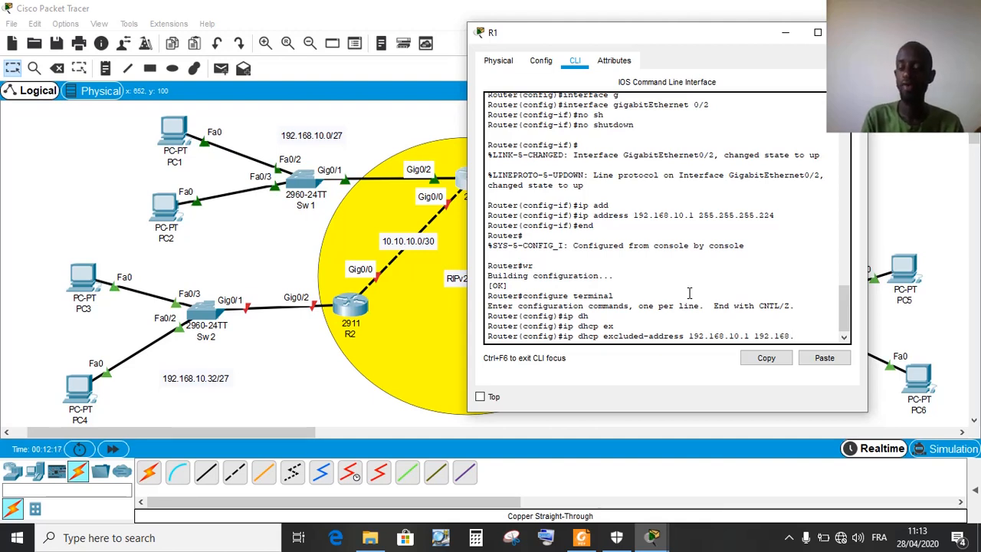
pyautogui.write('10.9')
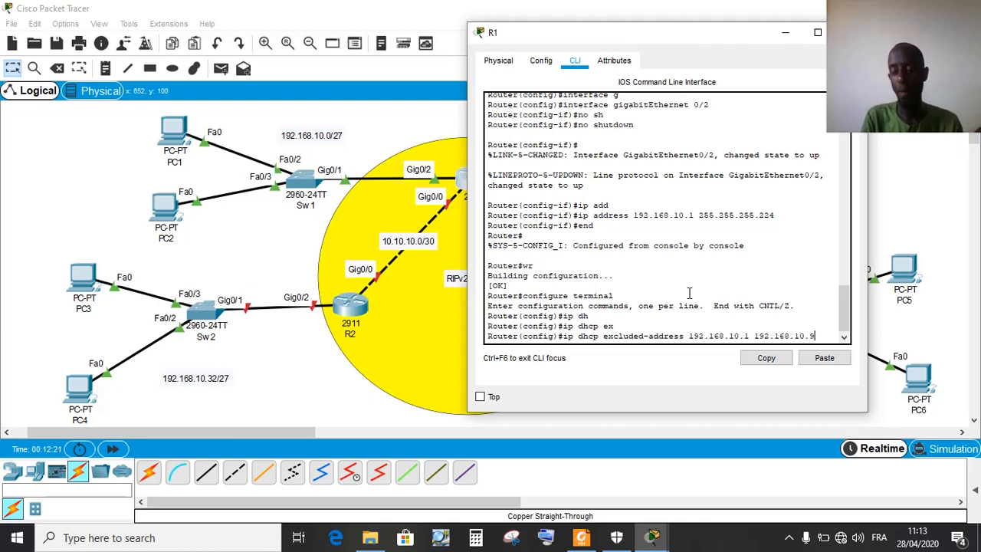
pyautogui.press('Return')
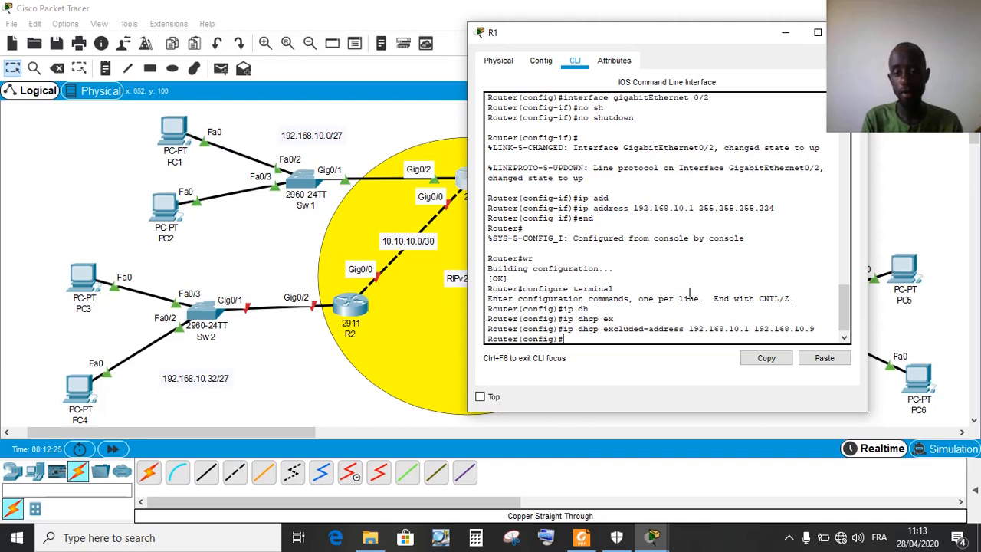
# Create a DHCP pool named P1 on R1 and enter its configuration mode
pyautogui.write('ip')
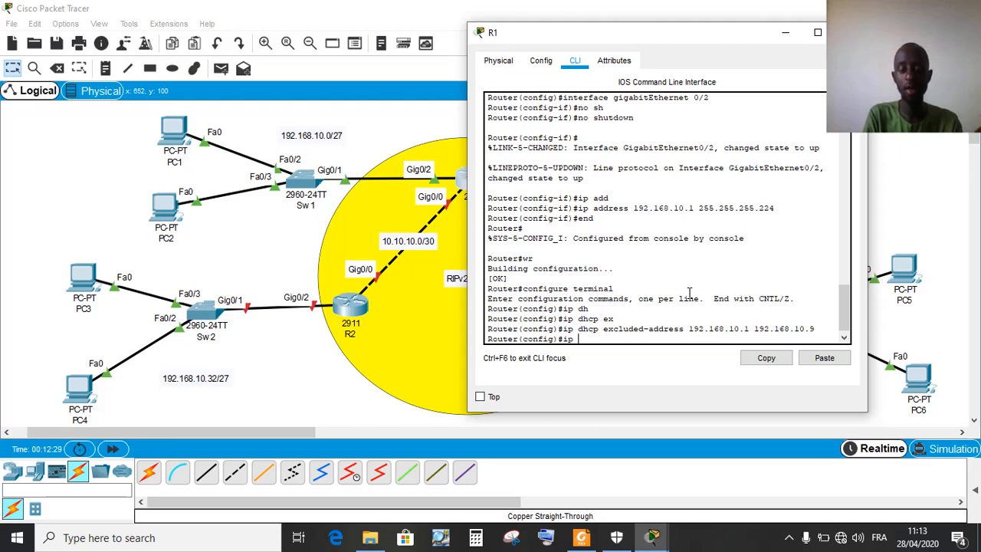
pyautogui.write(' dh')
pyautogui.press('Tab')
pyautogui.write('po')
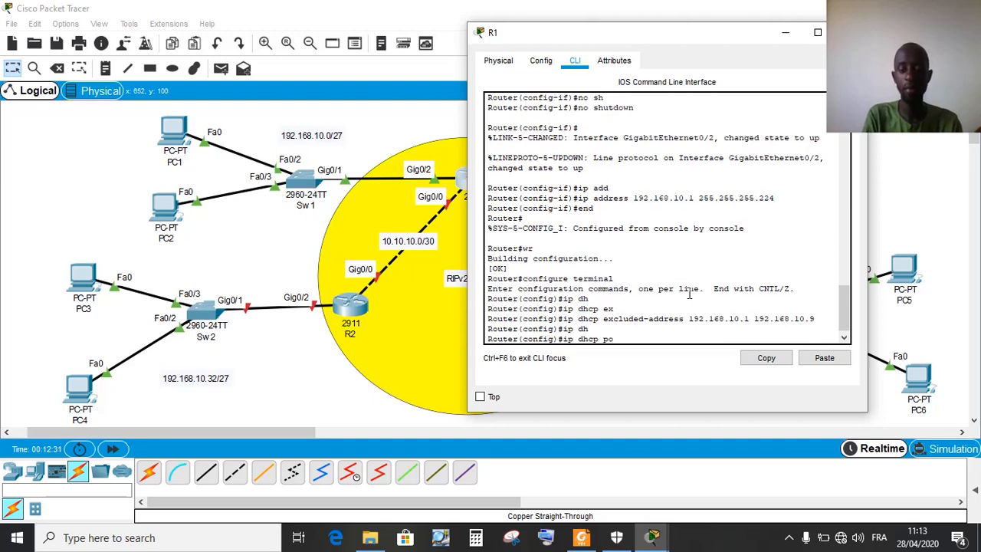
pyautogui.press('Tab')
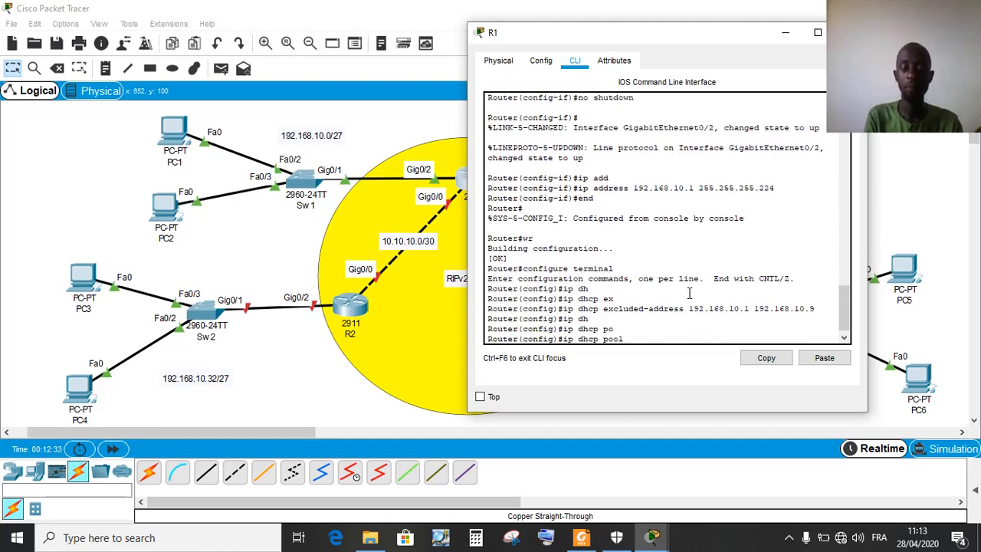
pyautogui.write('P1')
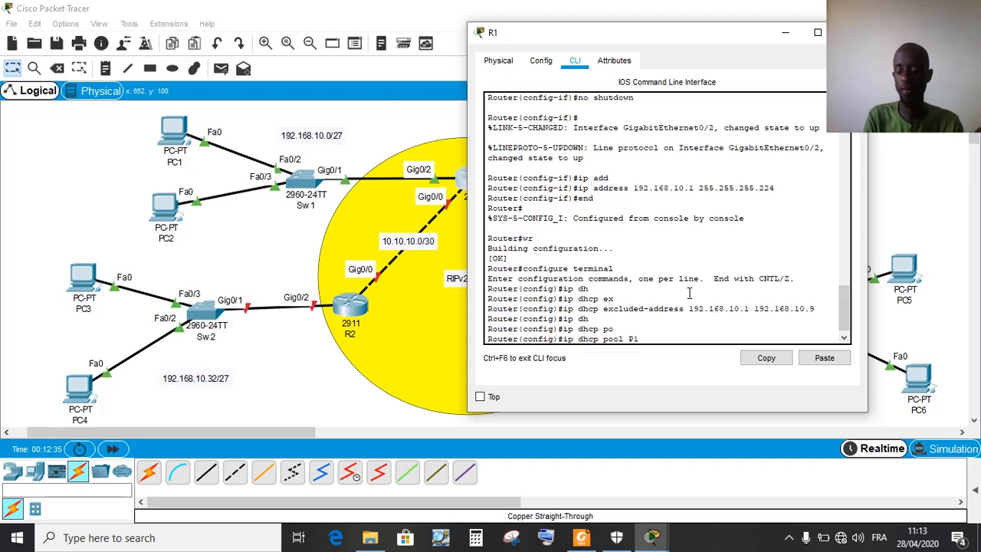
pyautogui.press('Return')
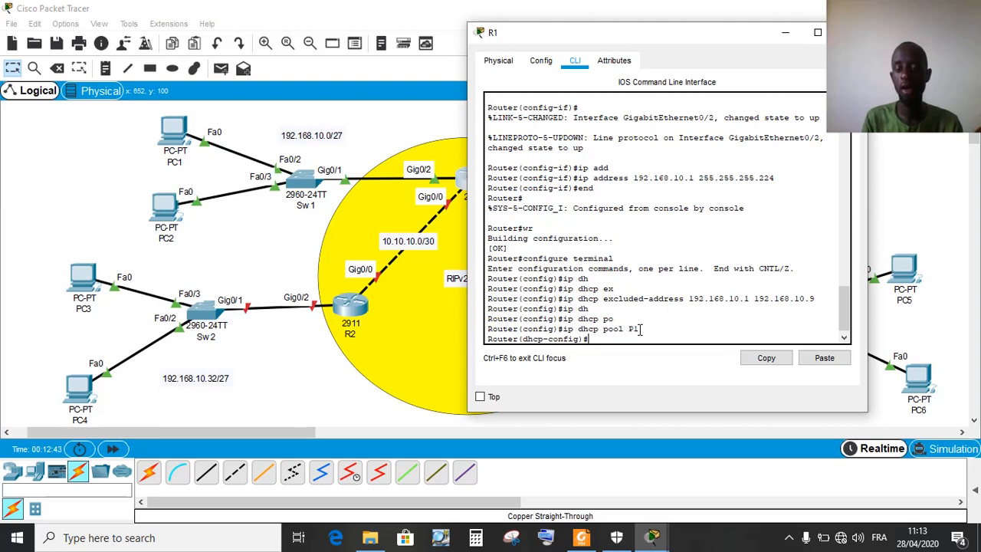
# Set the network of DHCP pool P1 to 192.168.10.0 with mask 255.255.255.224
pyautogui.write('n')
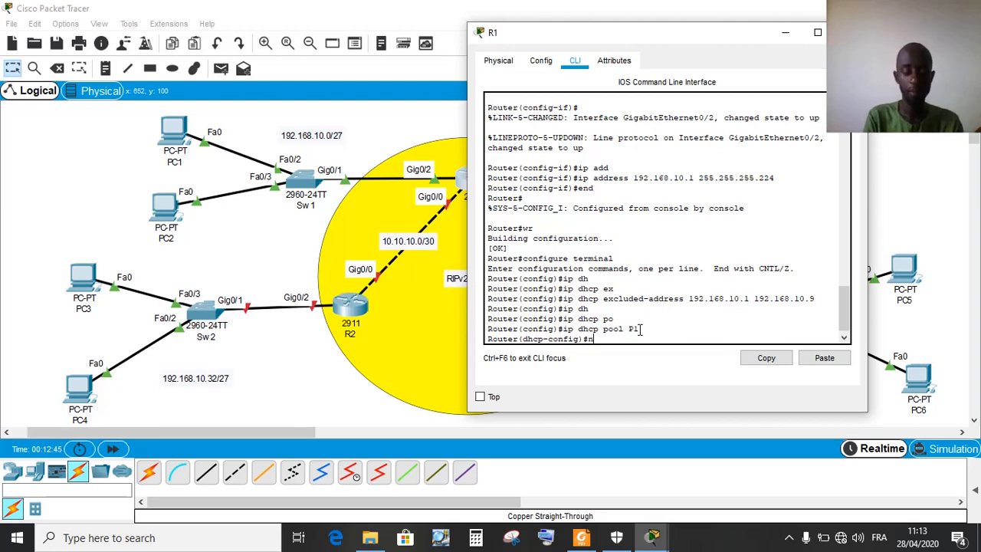
pyautogui.write('et')
pyautogui.press('Tab')
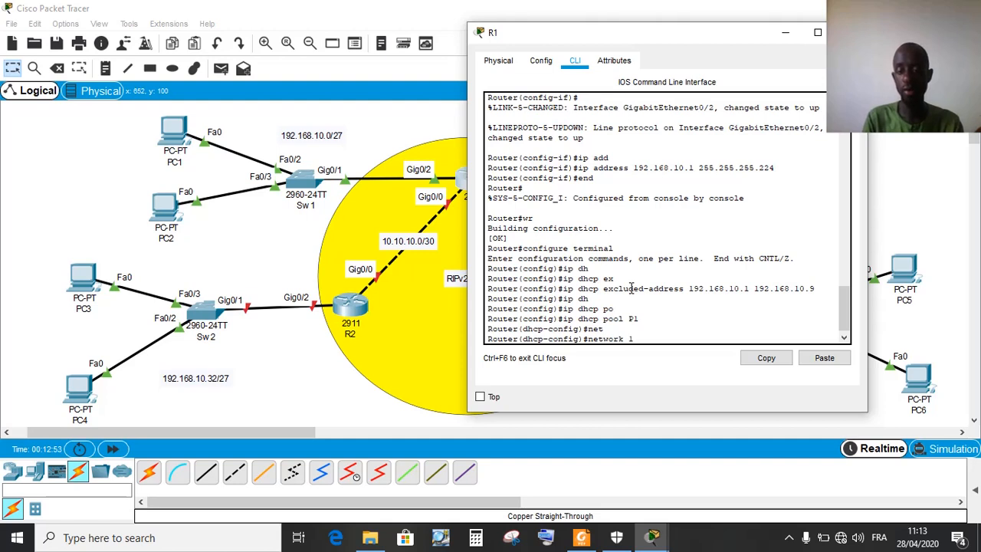
pyautogui.write('92.16')
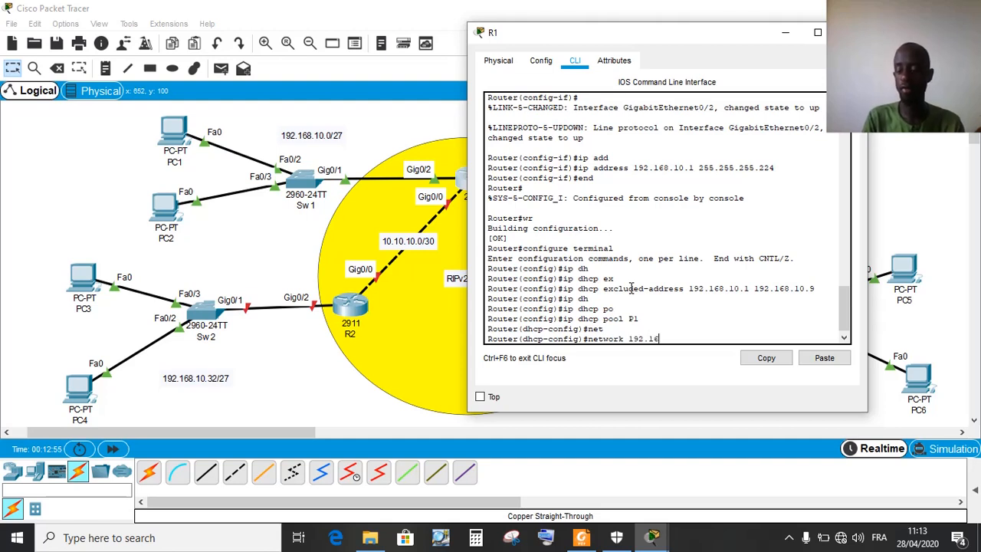
pyautogui.write('8.10.')
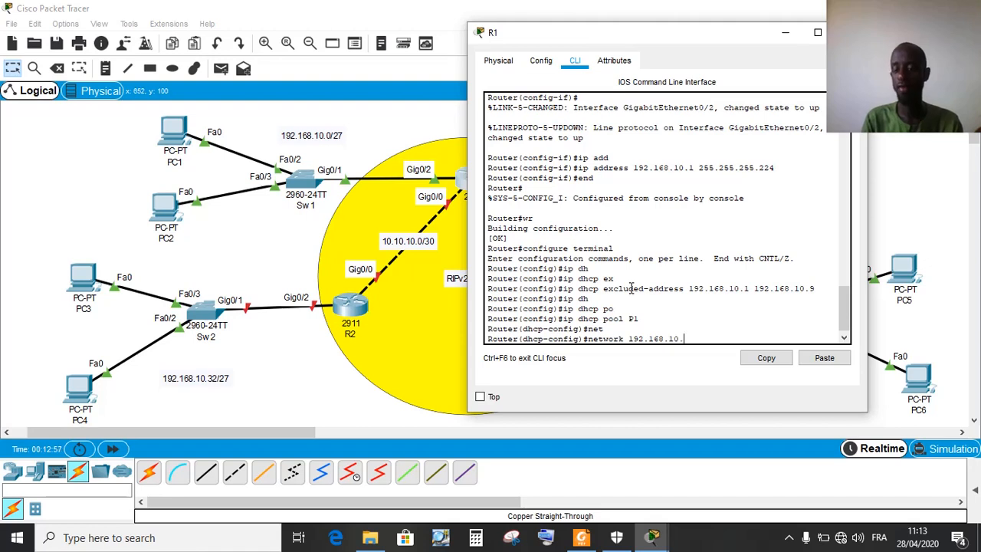
pyautogui.write('0 ')
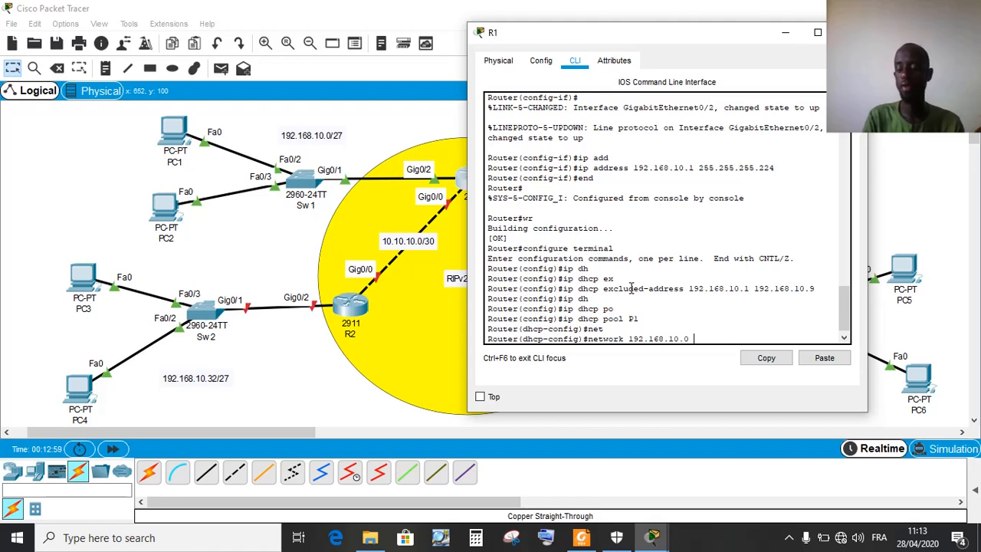
pyautogui.write('255.255.')
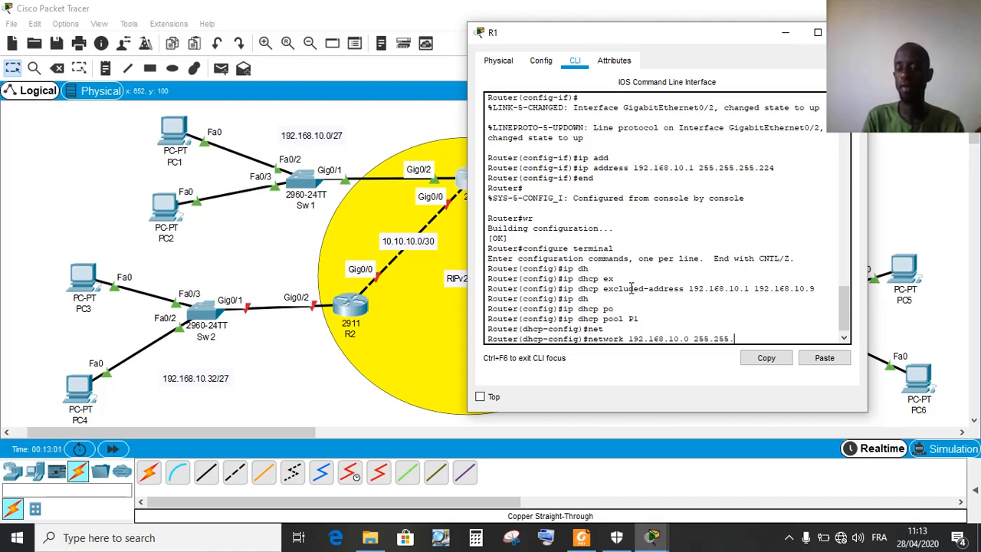
pyautogui.write('255.22')
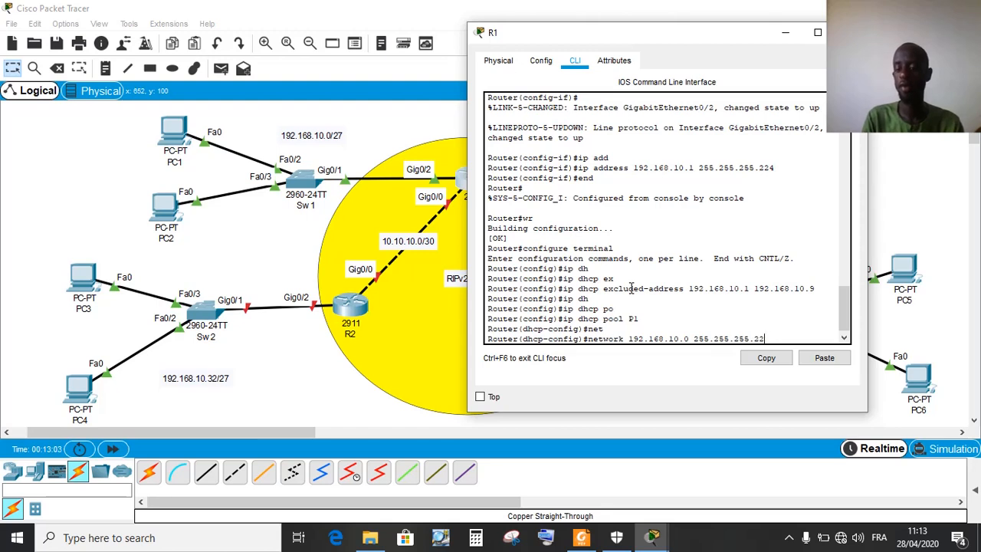
pyautogui.write('4')
pyautogui.press('Return')
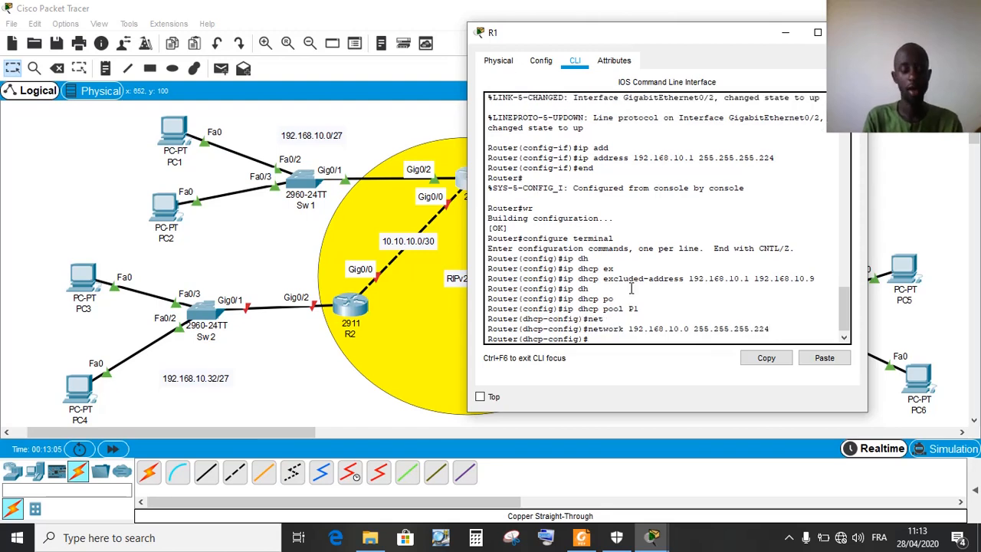
# Set the default router of DHCP pool P1 to 192.168.10.1
pyautogui.write('defa')
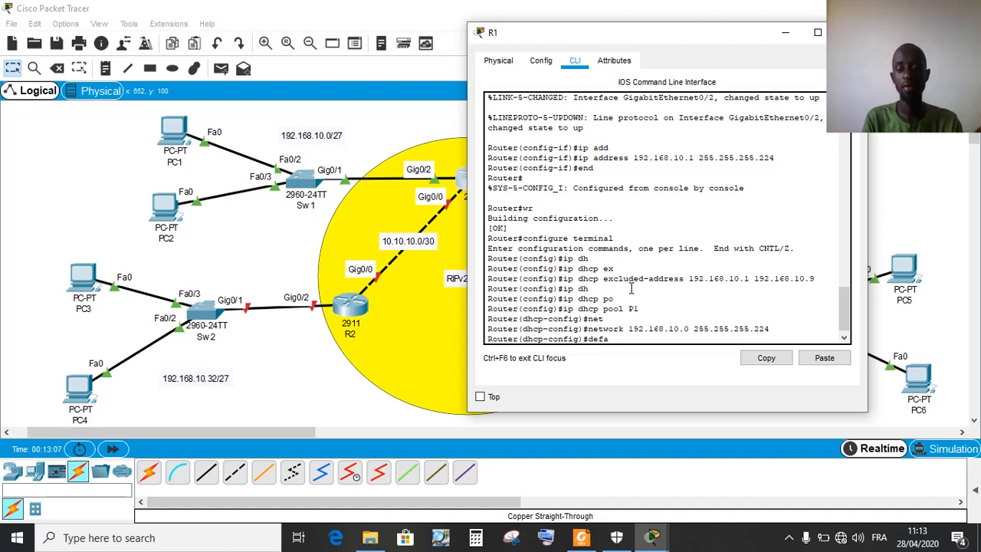
pyautogui.press('Tab')
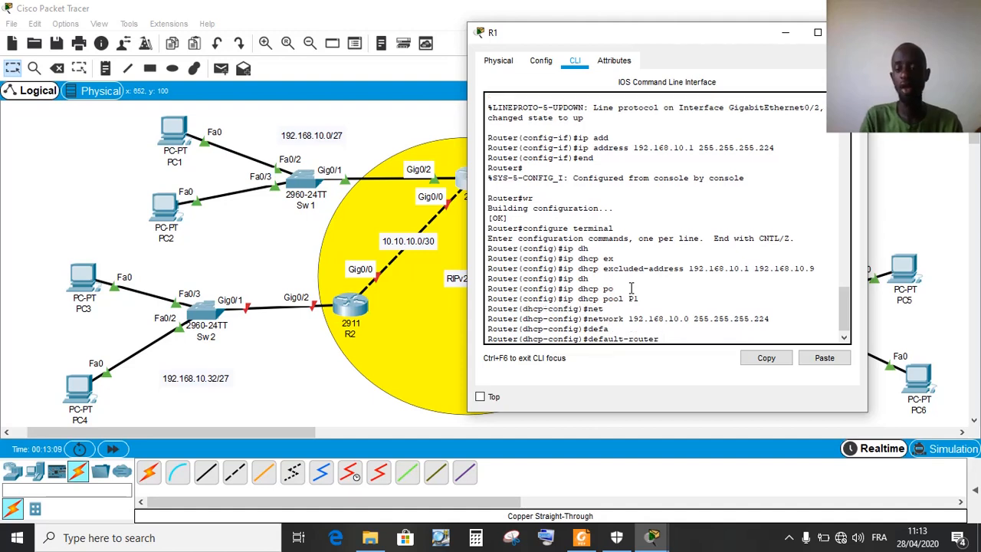
pyautogui.write('192.')
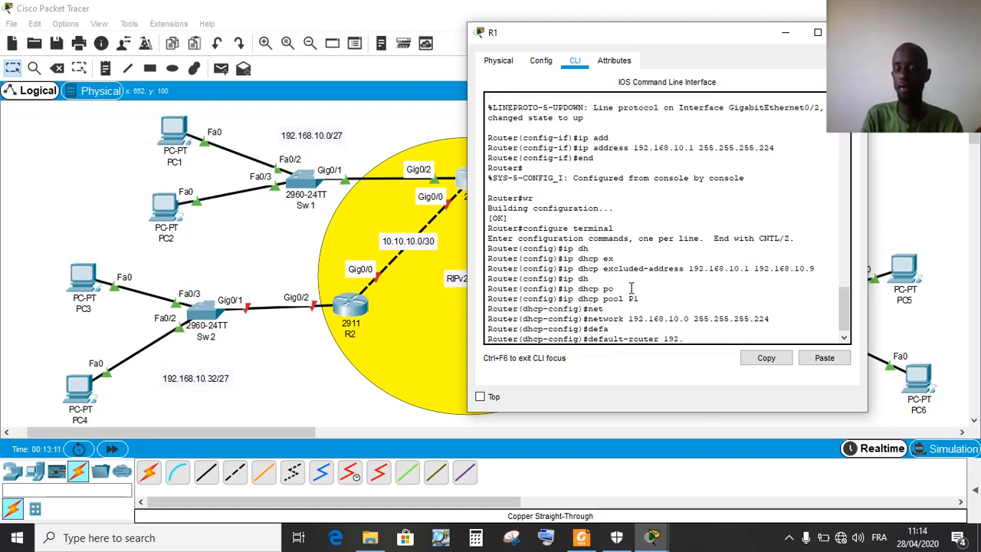
pyautogui.write('168.10.1')
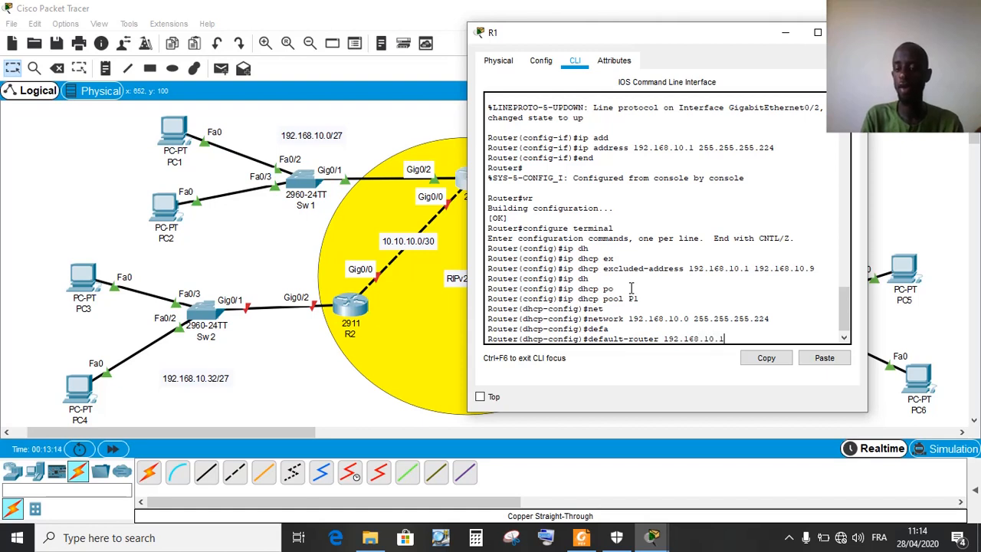
pyautogui.press('Return')
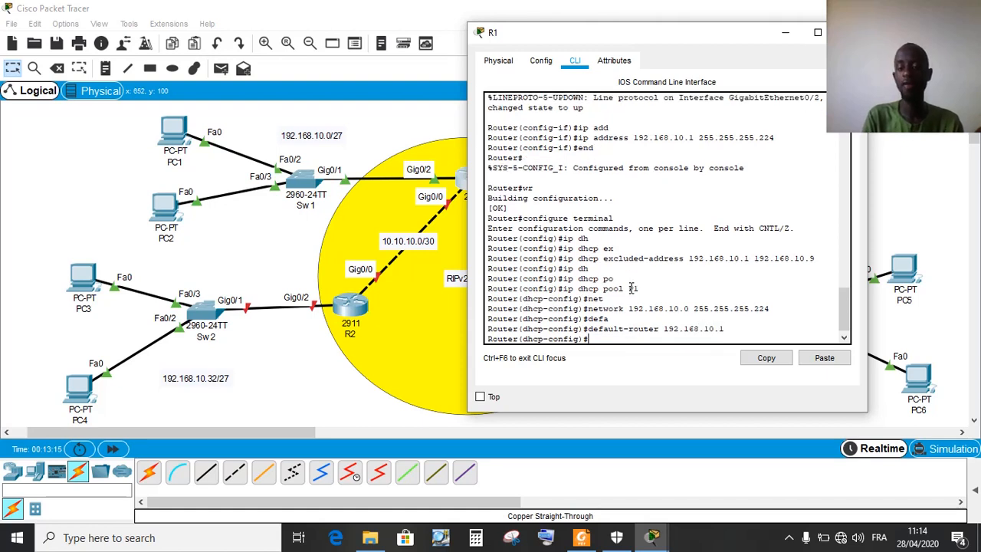
# Leave DHCP configuration on R1, save its configuration with write memory and close the router window
pyautogui.write('end')
pyautogui.press('Return')
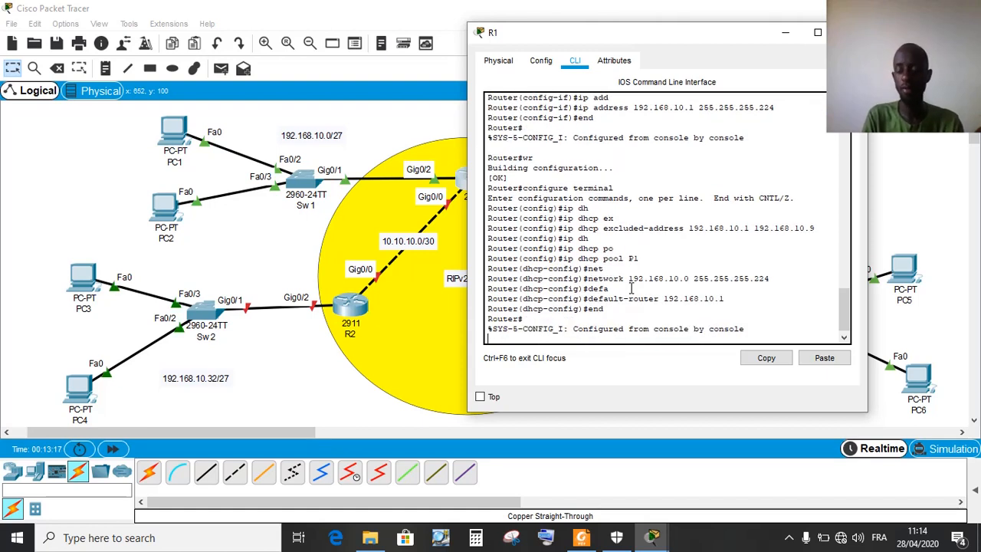
pyautogui.write('wr')
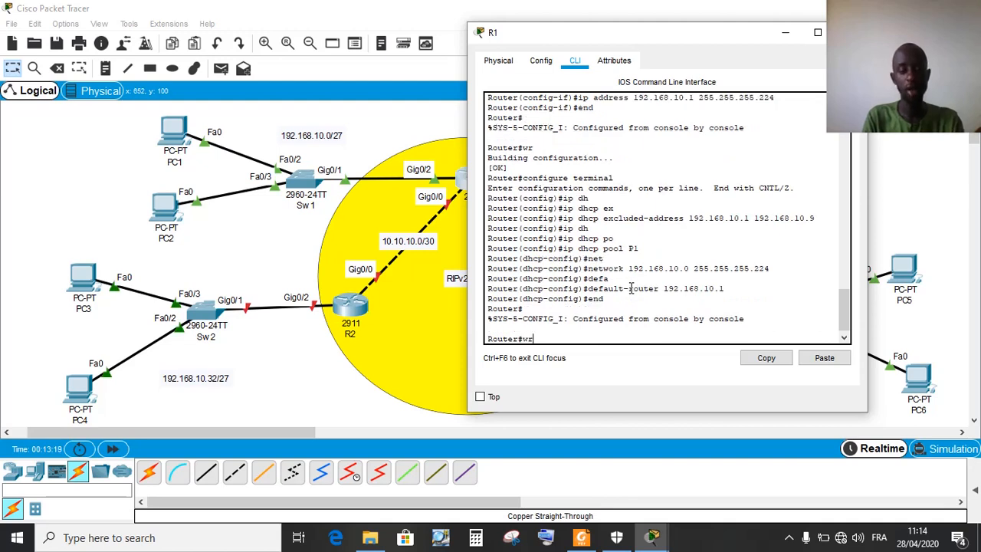
pyautogui.press('Tab')
pyautogui.write('me')
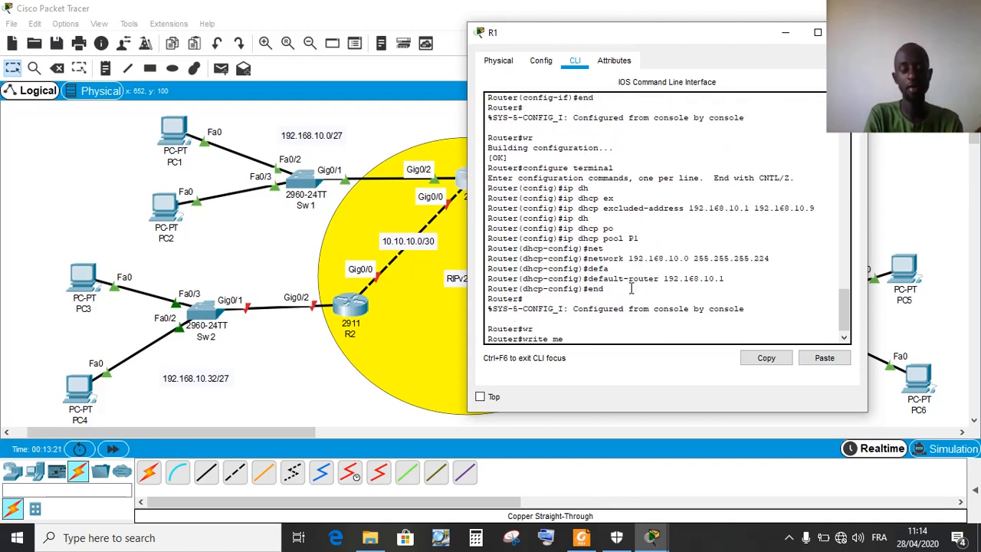
pyautogui.press('Tab')
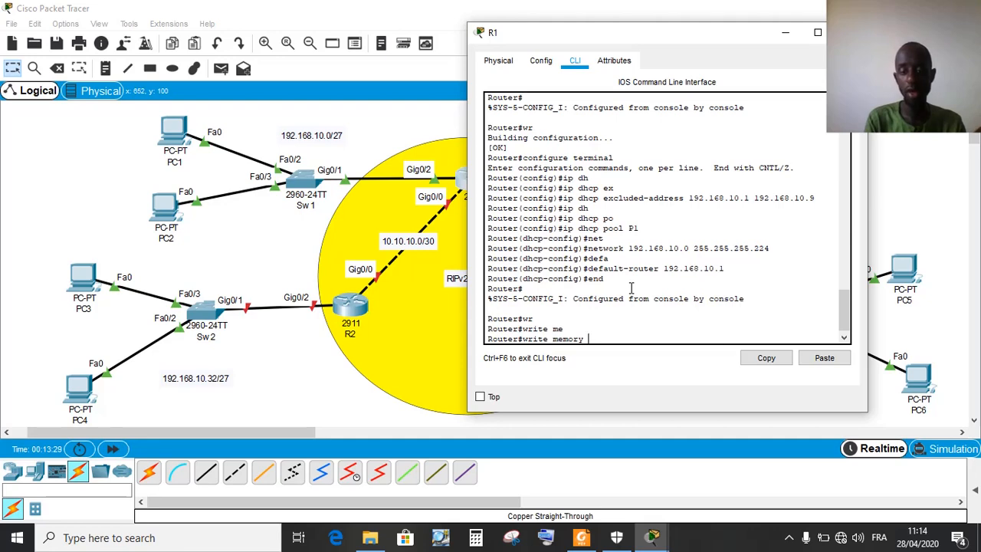
pyautogui.press('Return')
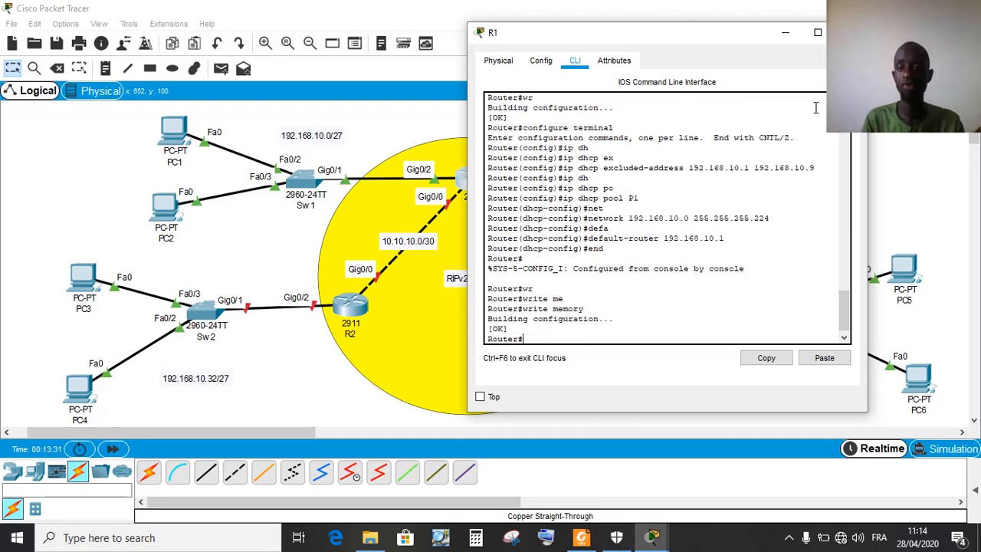
pyautogui.click(850, 32)
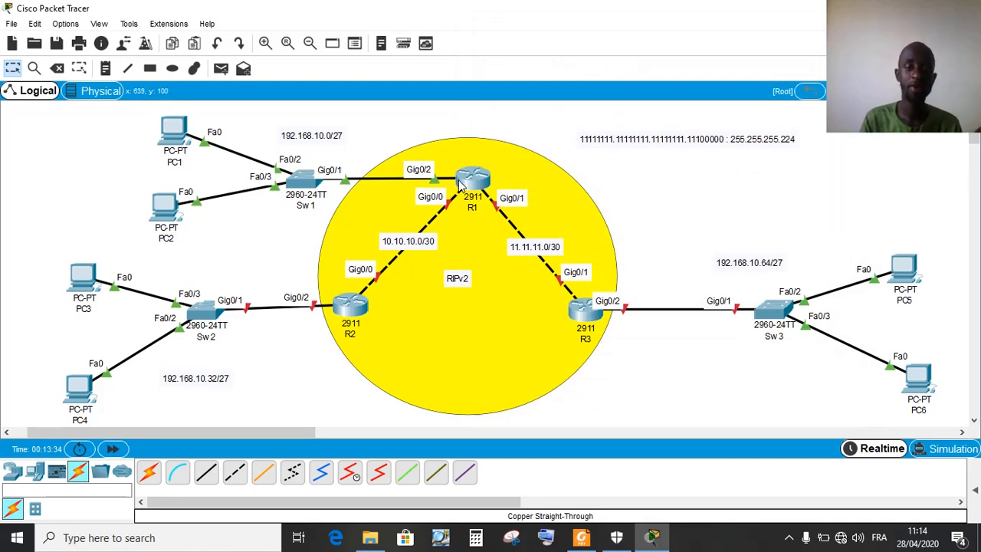
# Switch PC1's IPv4 configuration to DHCP, review the received settings and close its window
pyautogui.moveTo(463, 184)
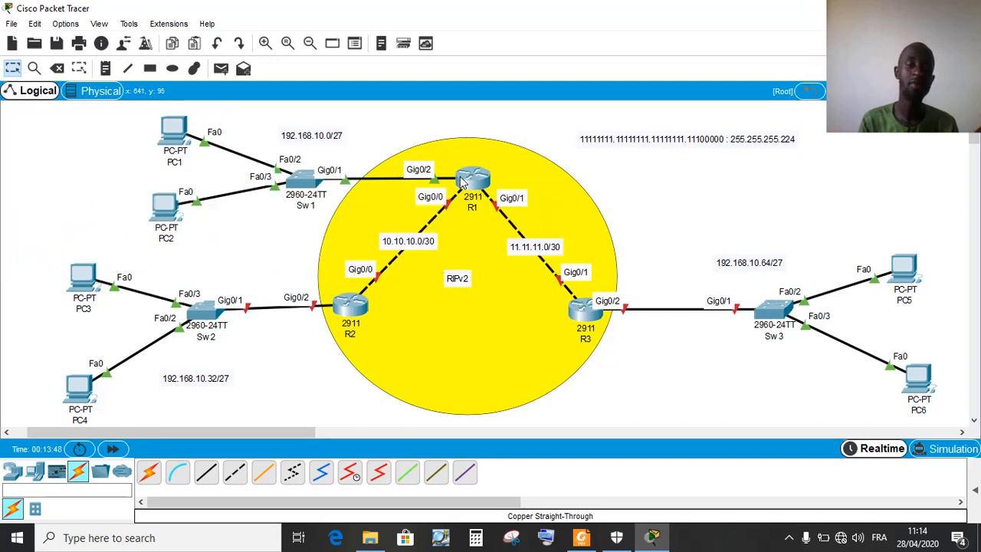
pyautogui.click(184, 147)
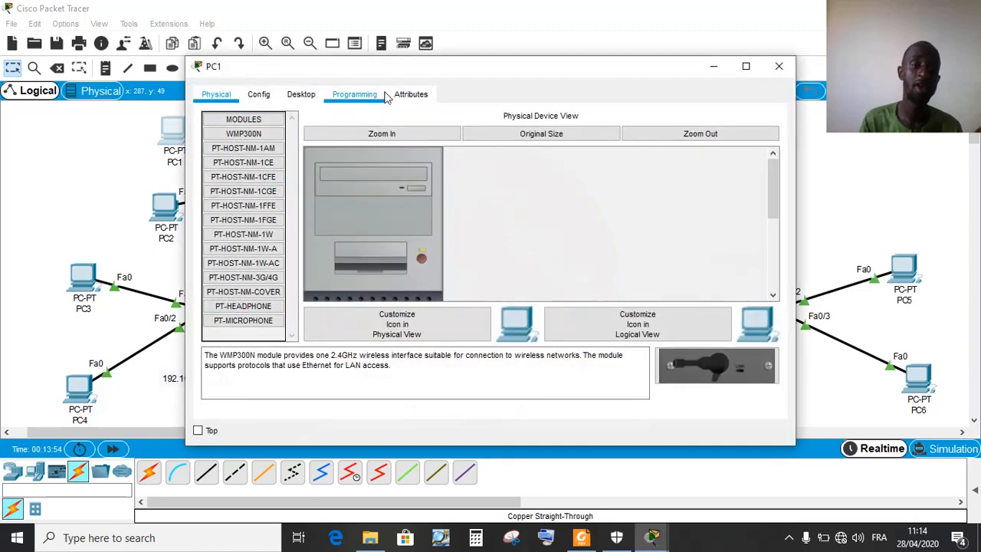
pyautogui.moveTo(368, 69); pyautogui.dragTo(586, 42)
pyautogui.click(524, 72)
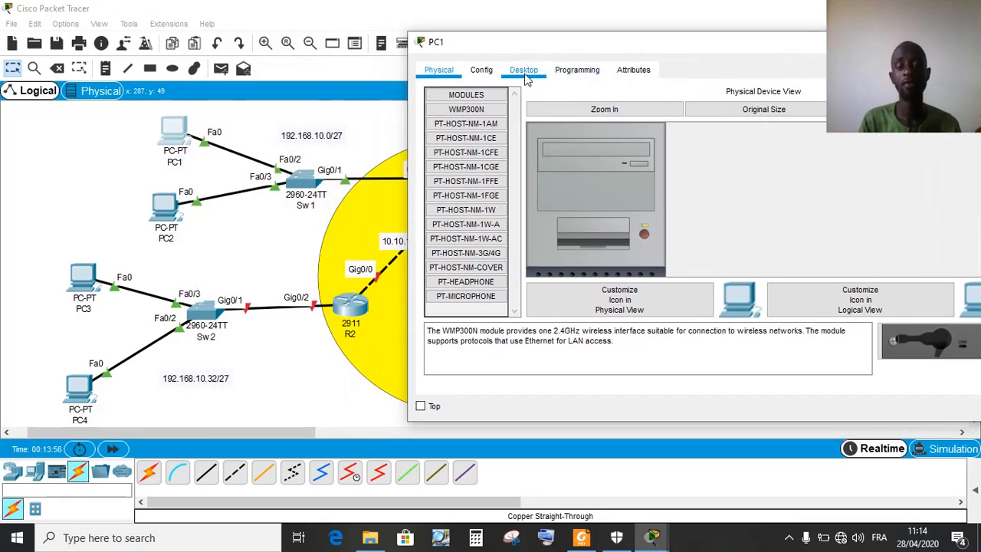
pyautogui.click(495, 123)
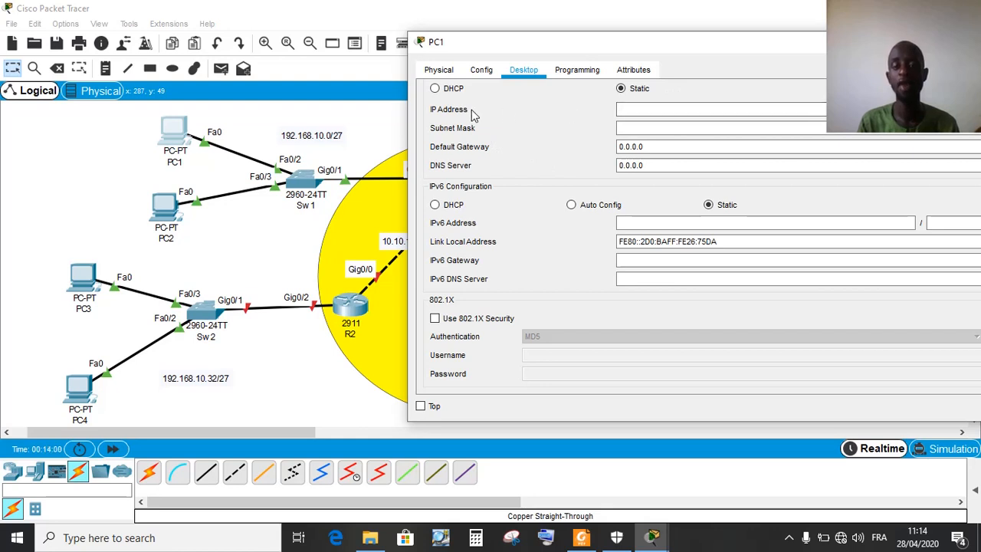
pyautogui.click(435, 89)
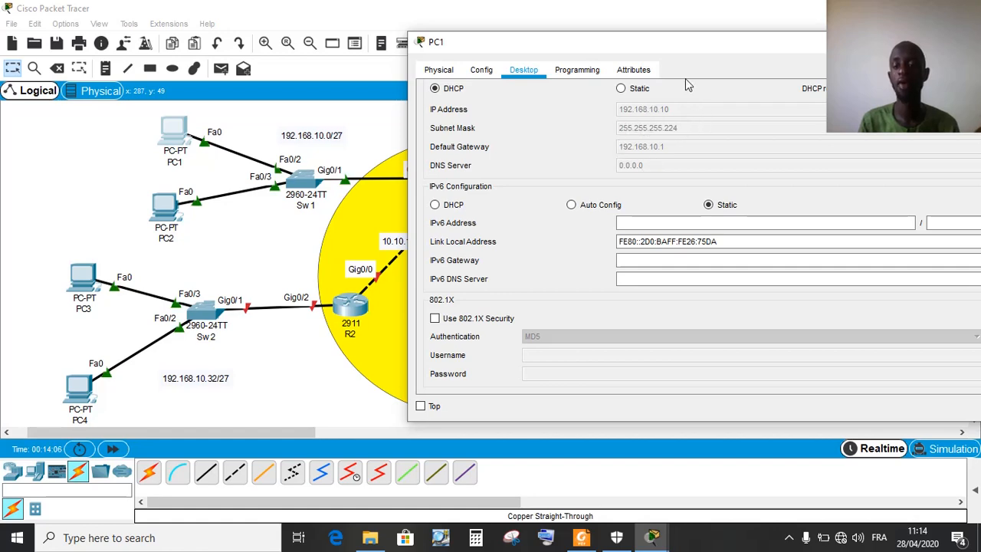
pyautogui.moveTo(679, 46); pyautogui.dragTo(560, 108)
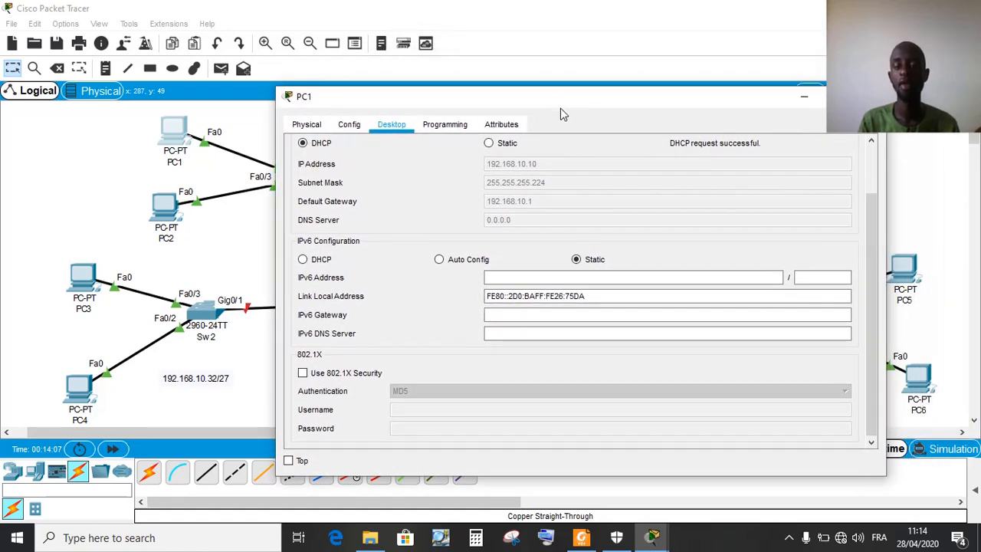
pyautogui.click(826, 97)
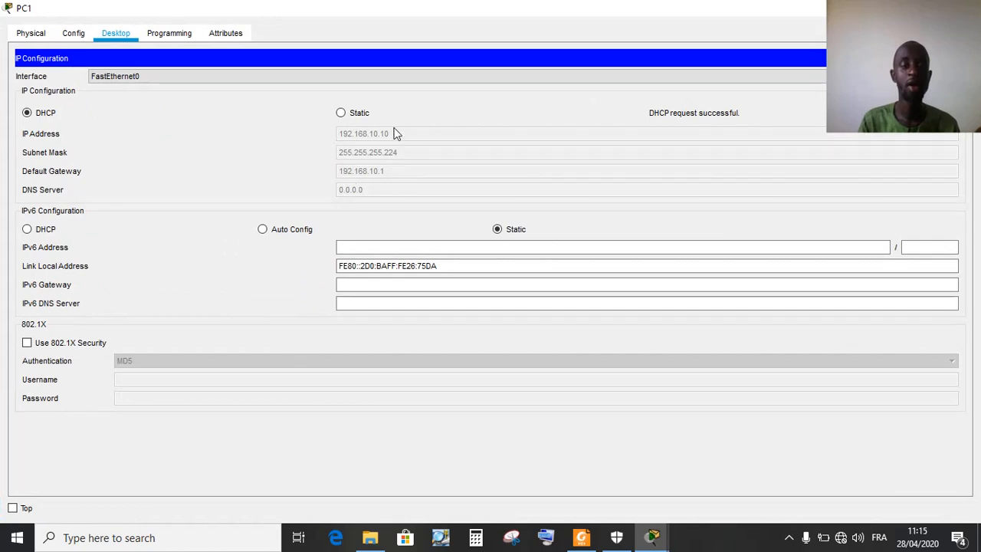
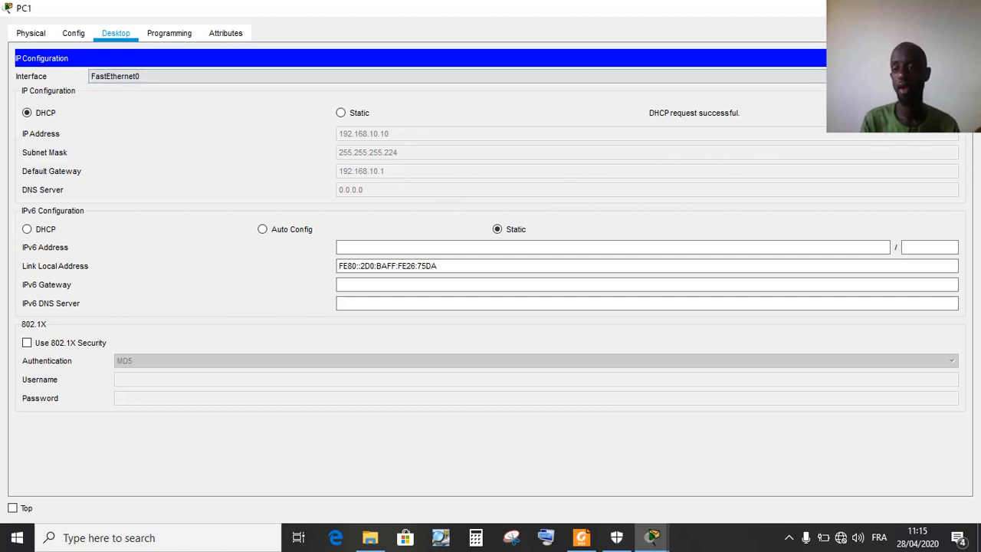
pyautogui.click(963, 9)
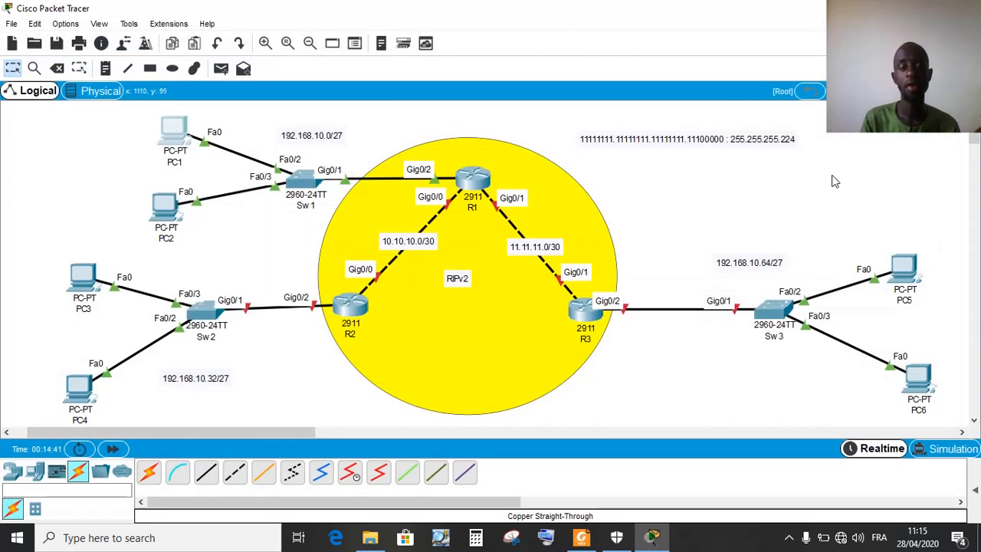
# Switch PC2's IPv4 configuration to DHCP, review the received settings and close its window
pyautogui.click(164, 213)
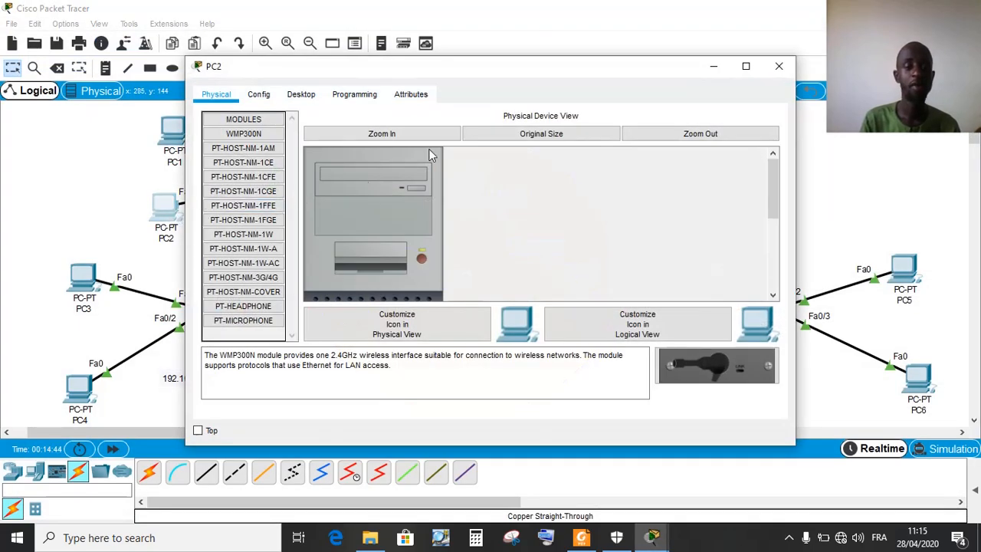
pyautogui.click(301, 94)
pyautogui.click(256, 146)
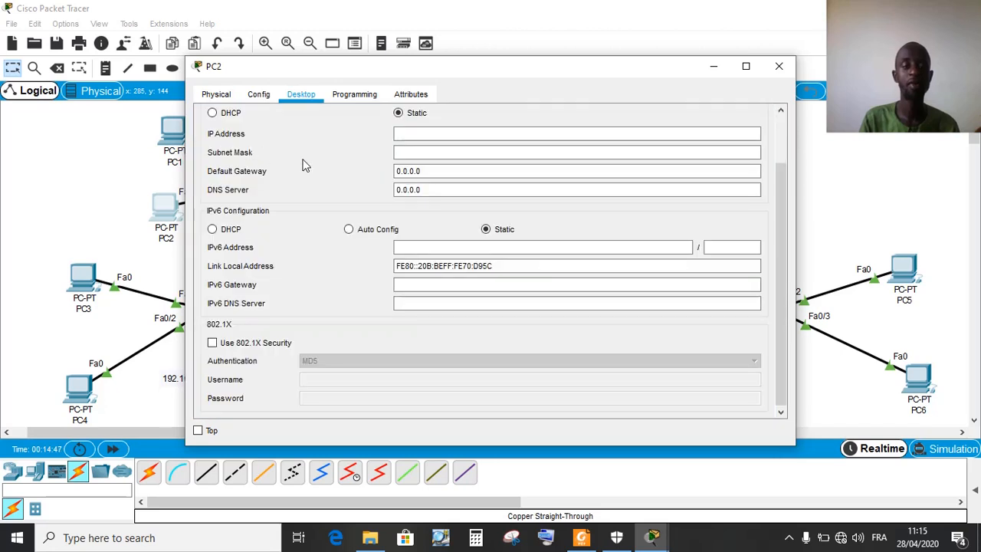
pyautogui.click(213, 114)
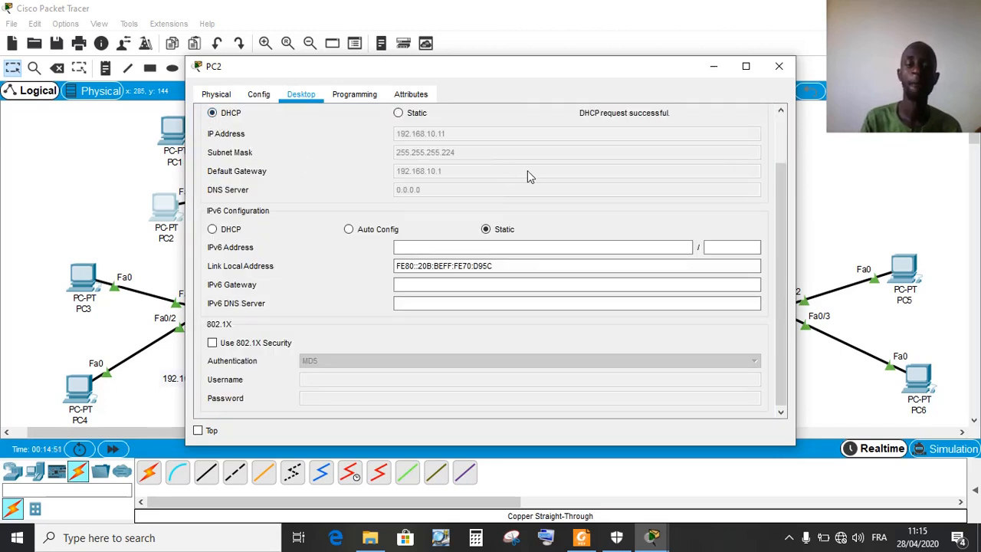
pyautogui.click(746, 66)
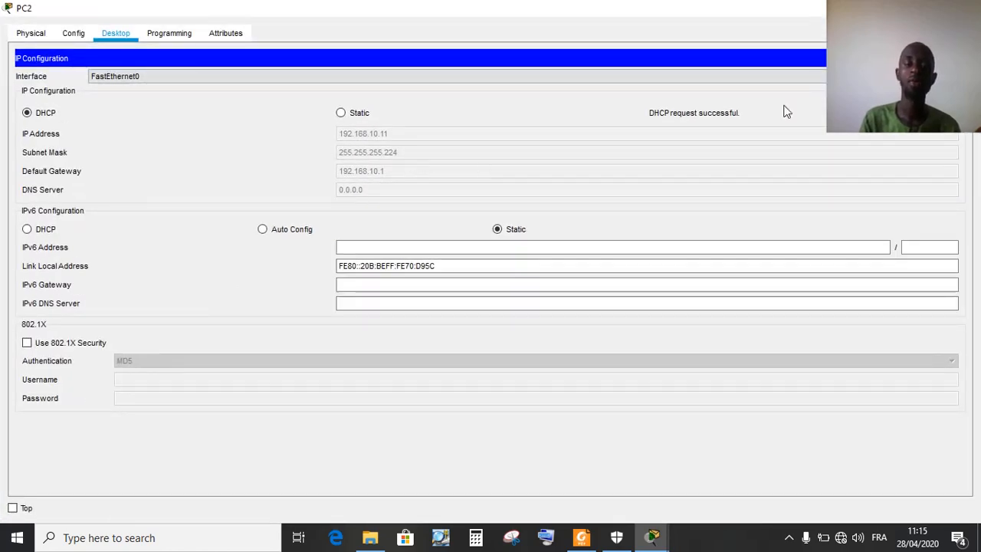
pyautogui.click(964, 9)
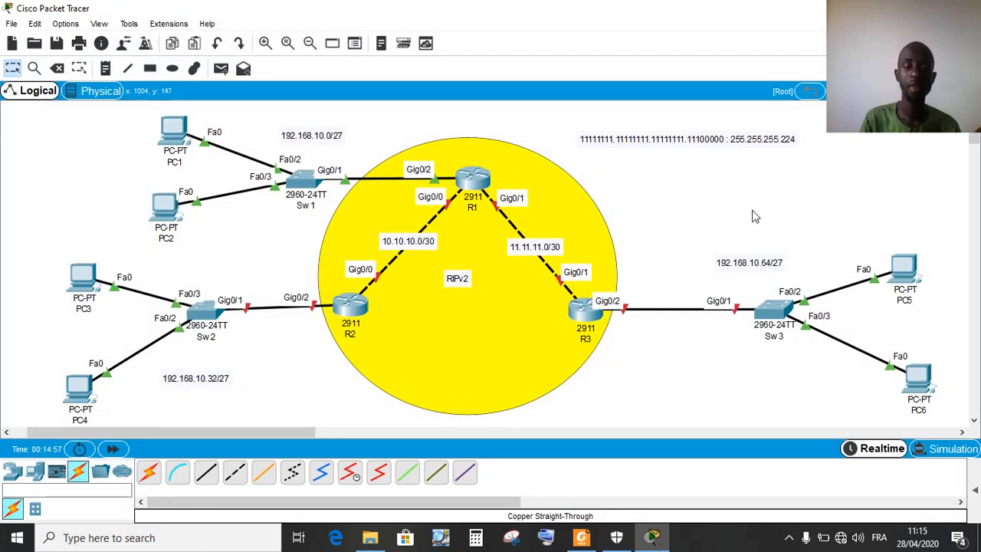
# Check the gateway and DHCP requirements for network 192.168.10.32/27 in the course PDF in Foxit Reader, and return to Packet Tracer
pyautogui.click(585, 537)
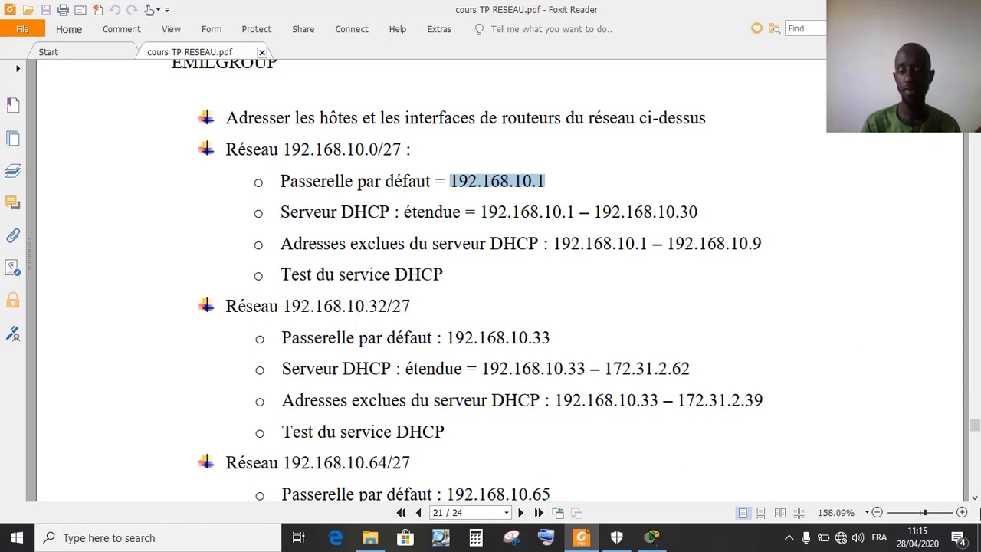
pyautogui.click(976, 498)
pyautogui.click(975, 499)
pyautogui.click(976, 499)
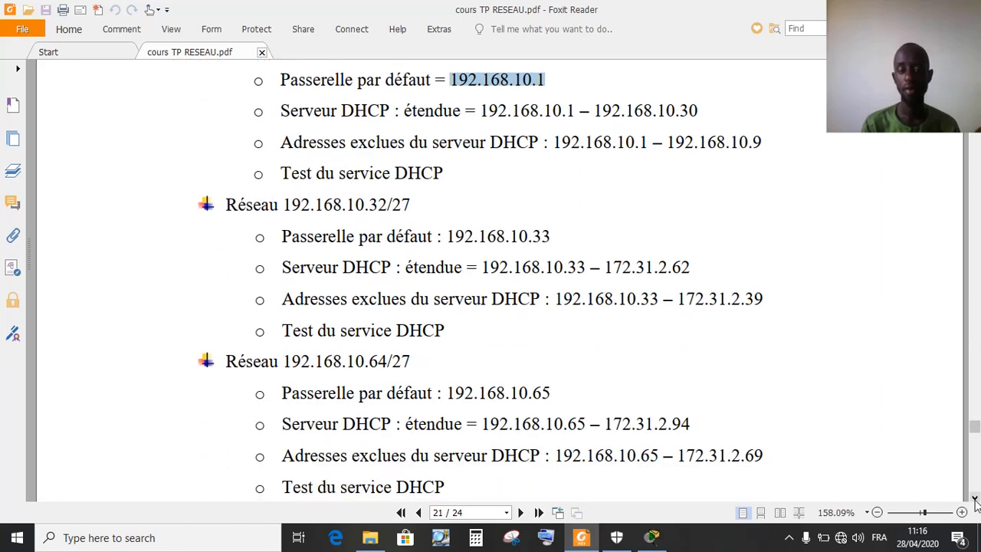
pyautogui.click(975, 498)
pyautogui.click(652, 537)
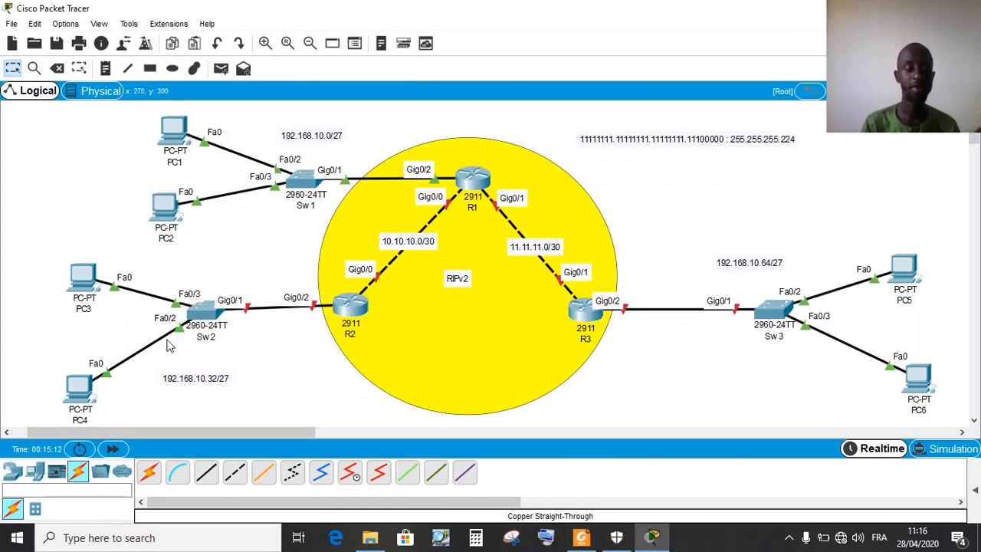
pyautogui.click(585, 538)
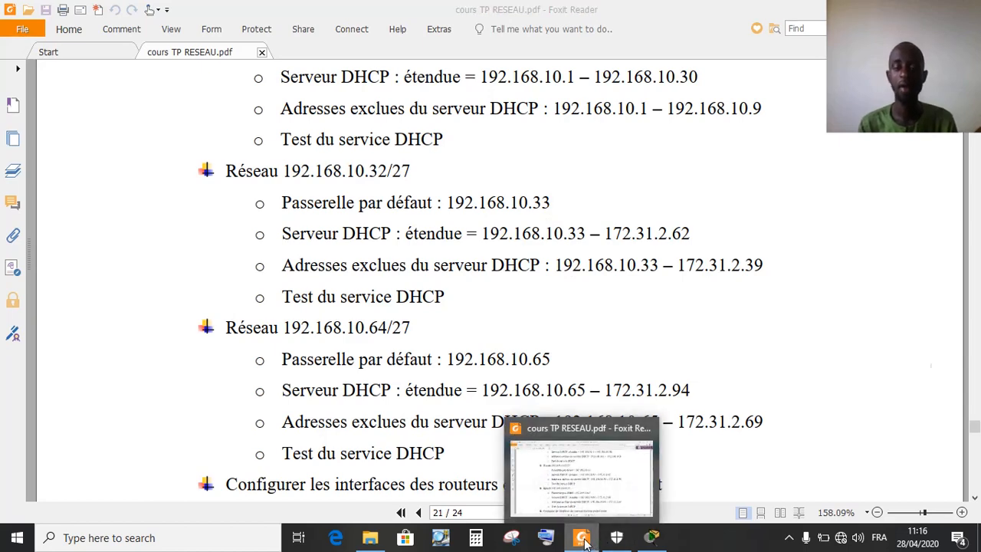
pyautogui.click(652, 538)
# Open R2's command line and answer no to the initial configuration dialog
pyautogui.click(344, 311)
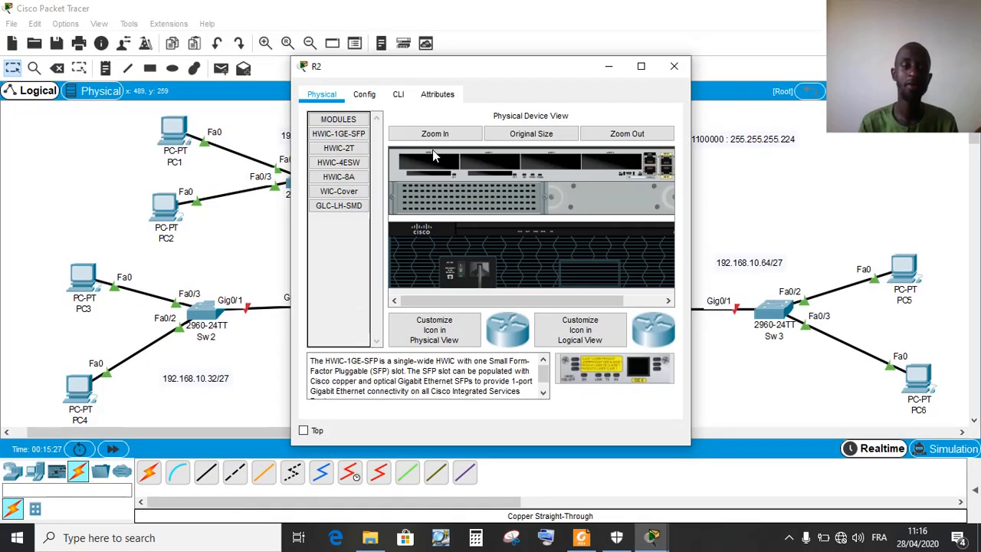
pyautogui.moveTo(434, 71); pyautogui.dragTo(617, 43)
pyautogui.click(576, 71)
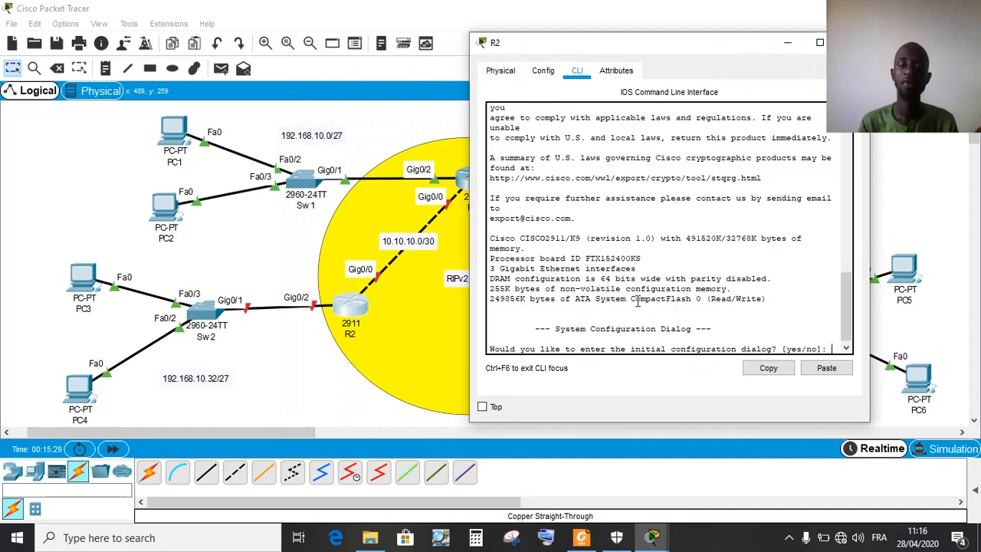
pyautogui.write('n')
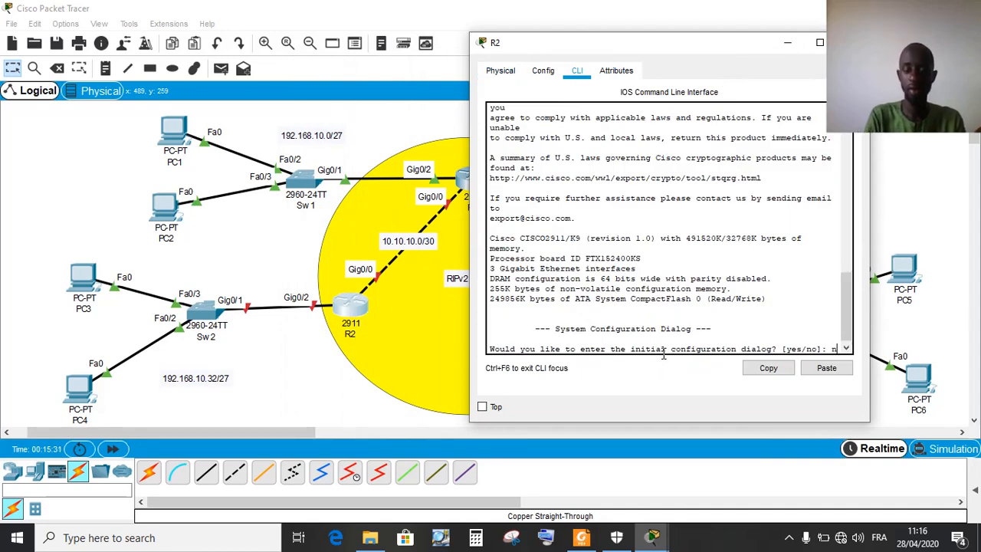
pyautogui.write('o')
pyautogui.press('Return')
pyautogui.press('Return')
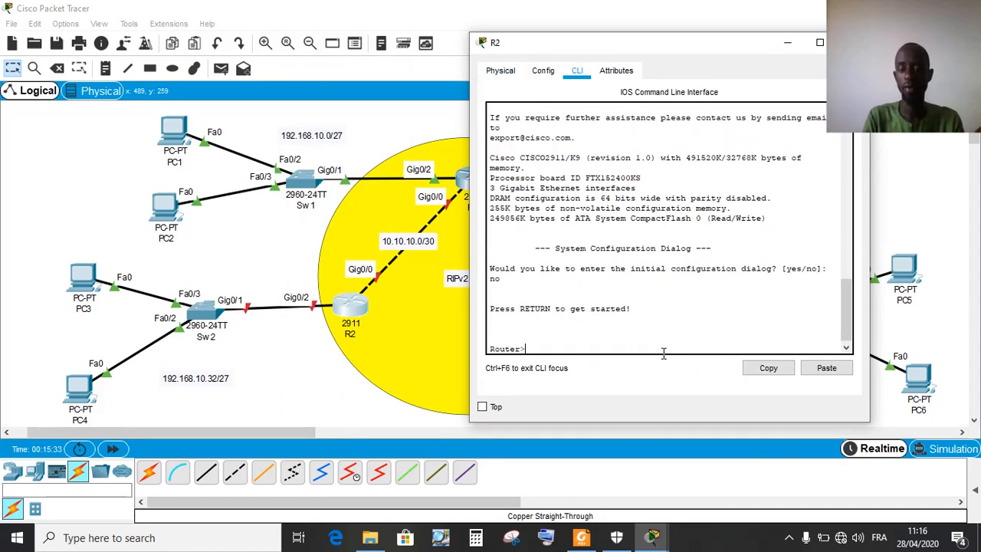
# Enter privileged mode on R2 with enable and global configuration mode with configure terminal
pyautogui.write('en')
pyautogui.press('Tab')
pyautogui.press('Return')
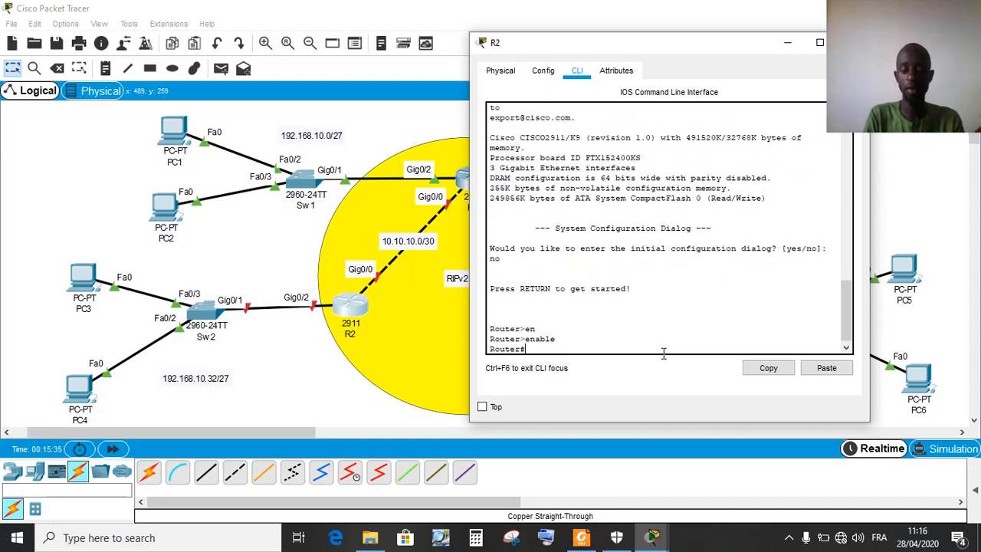
pyautogui.write('cobn')
pyautogui.press('Tab')
pyautogui.press('BackSpace')
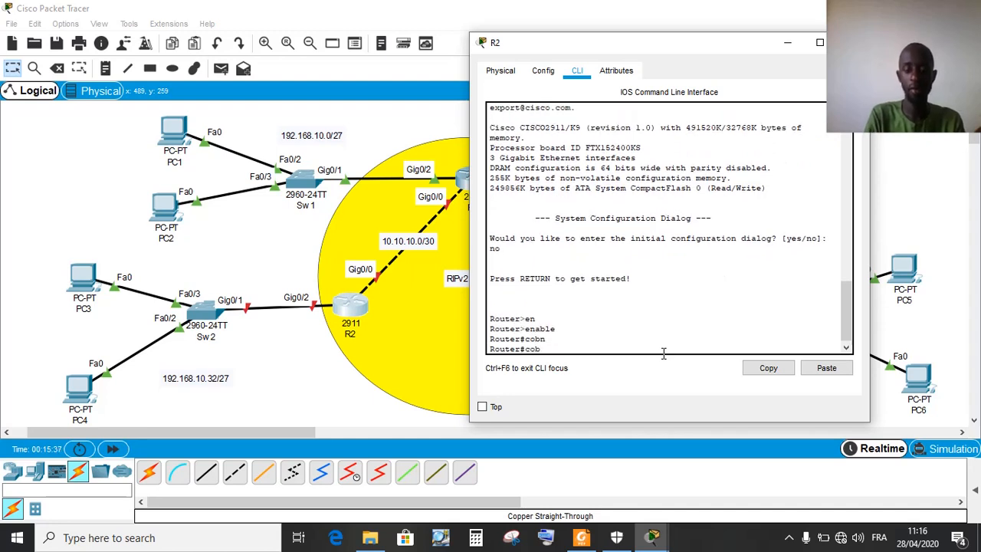
pyautogui.write('nf')
pyautogui.press('Tab')
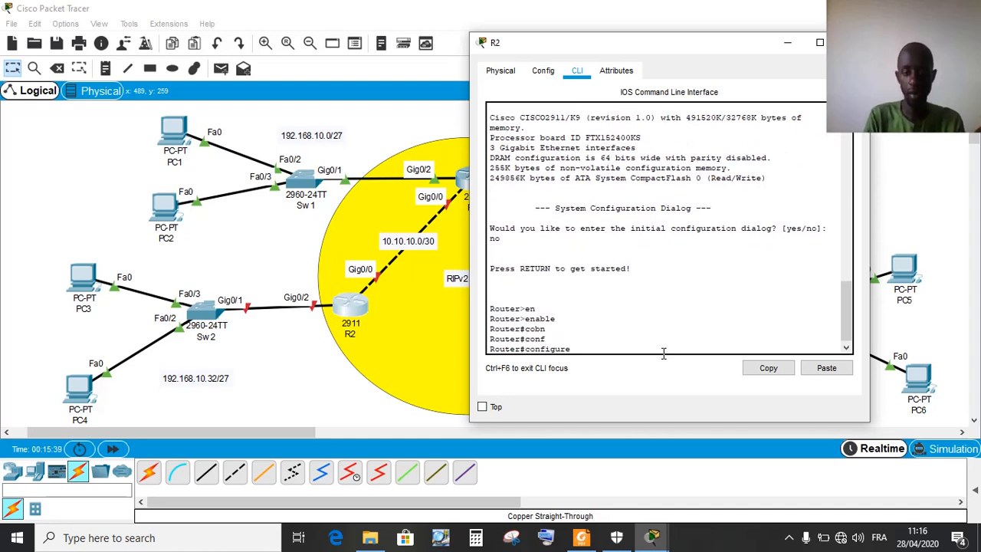
pyautogui.write('t')
pyautogui.press('Tab')
pyautogui.press('Return')
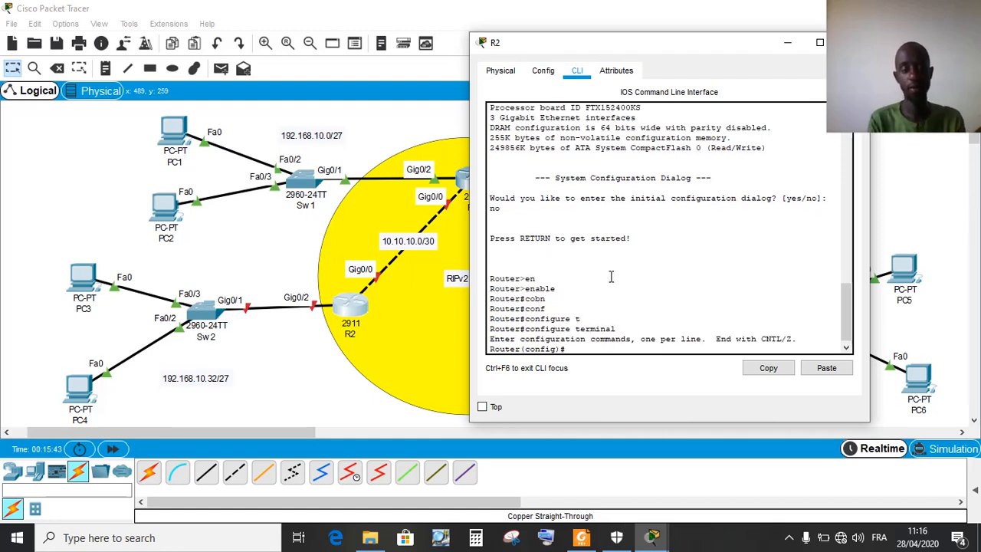
# Enter configuration mode for interface gigabitEthernet 0/2 on R2 and enable the interface with no shutdown
pyautogui.write('int')
pyautogui.press('Tab')
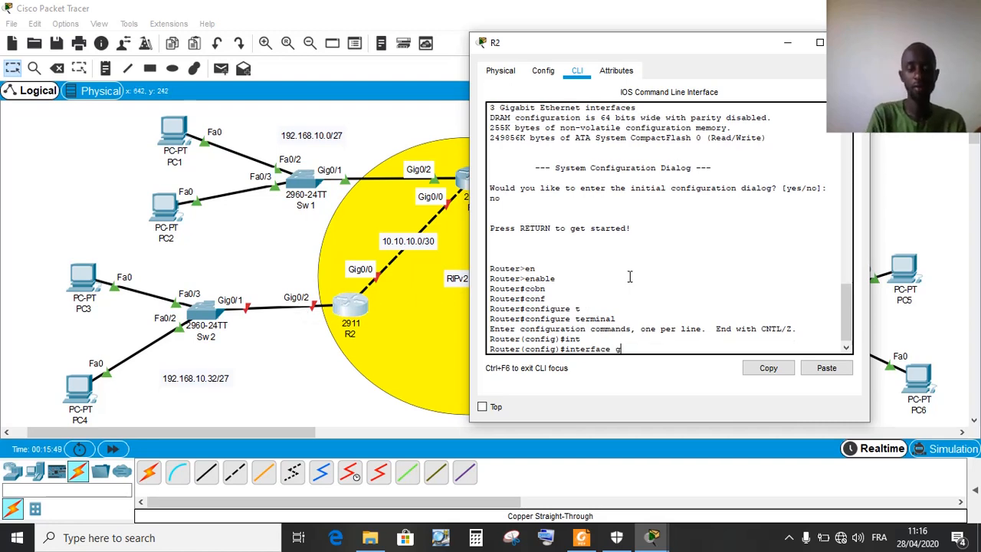
pyautogui.write('g')
pyautogui.press('Tab')
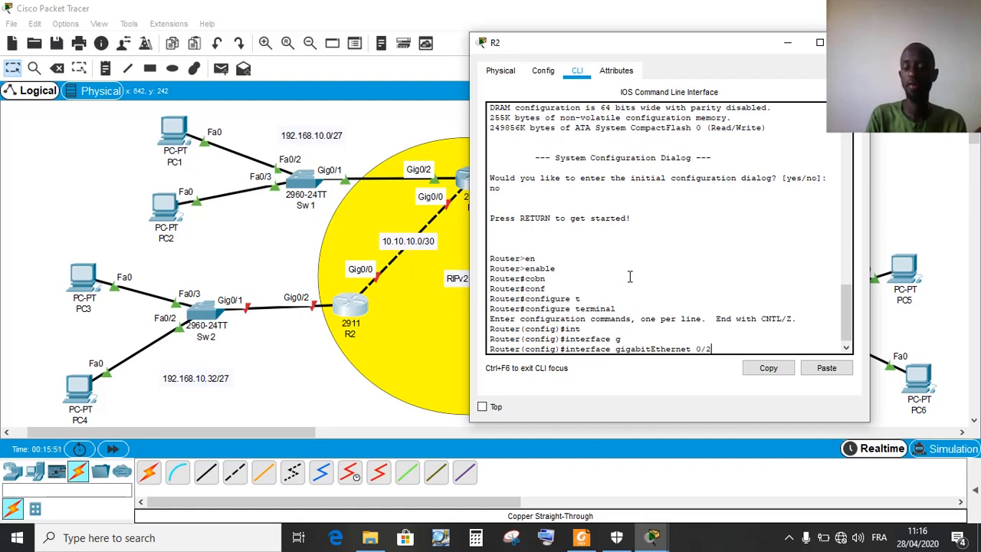
pyautogui.write('0/2')
pyautogui.press('Return')
pyautogui.write('nfig-if)#n')
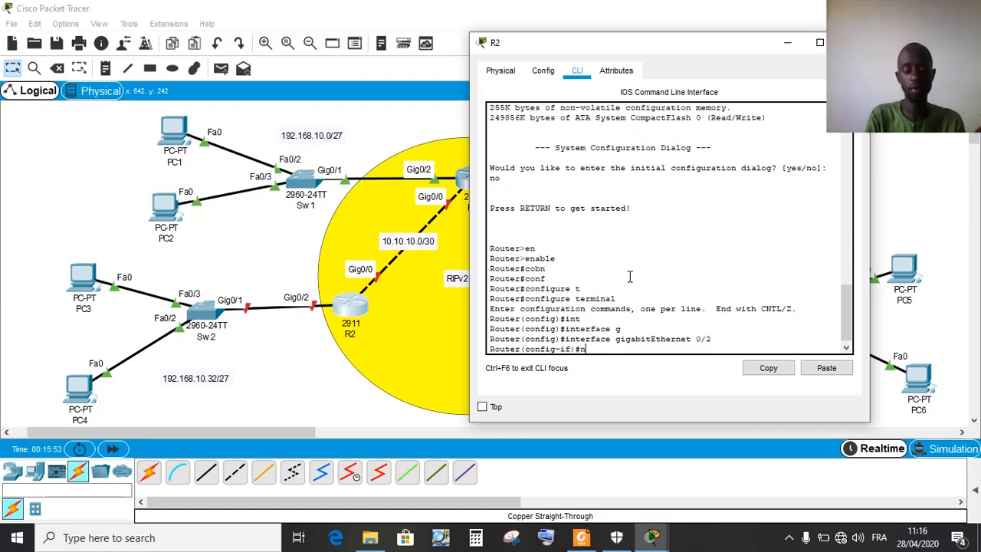
pyautogui.write('o sh')
pyautogui.press('Tab')
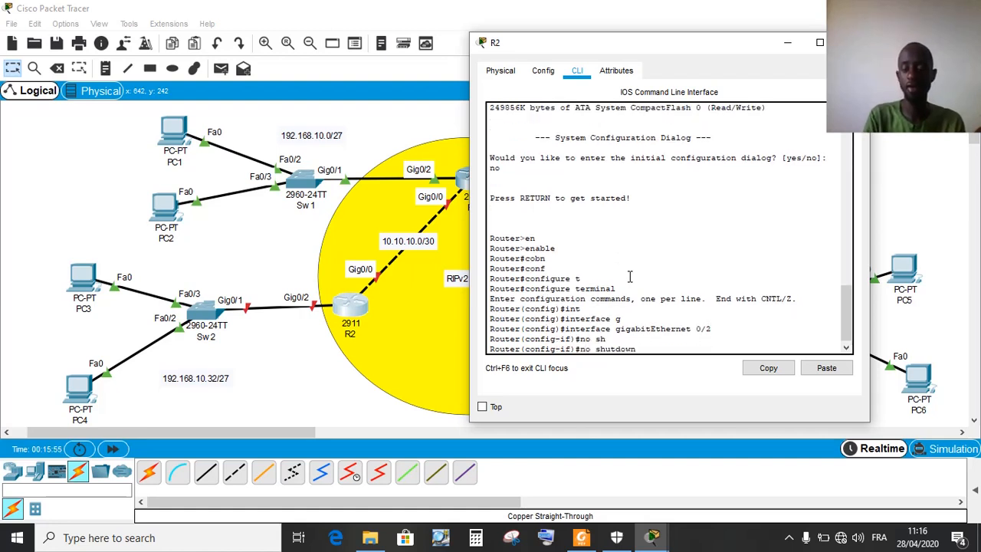
pyautogui.press('Return')
pyautogui.press('Return')
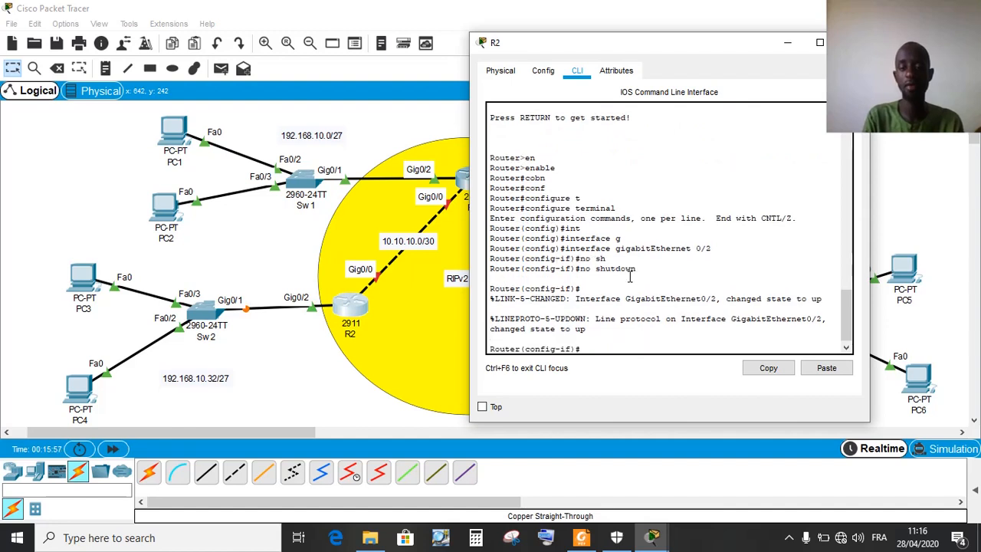
pyautogui.press('Return')
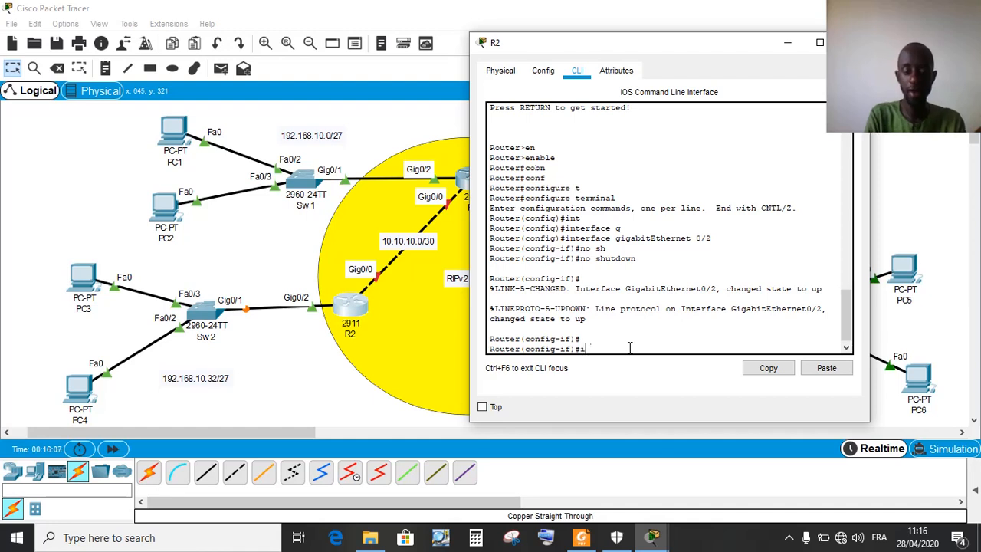
# Assign IP address 192.168.10.33 with mask 255.255.255.224 to R2's gigabitEthernet 0/2 interface
pyautogui.write('ip add')
pyautogui.press('Tab')
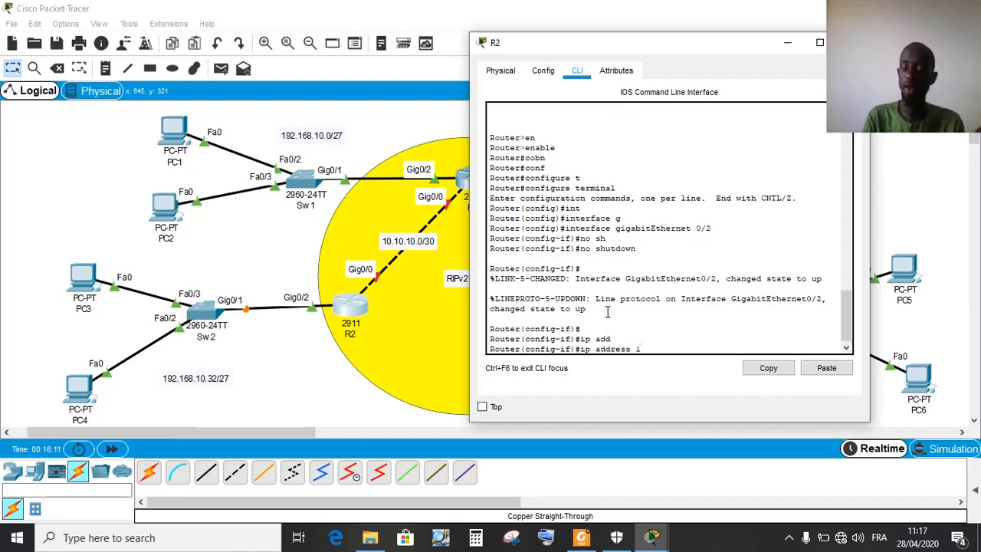
pyautogui.write('192.168.10.33 255.255.255.224')
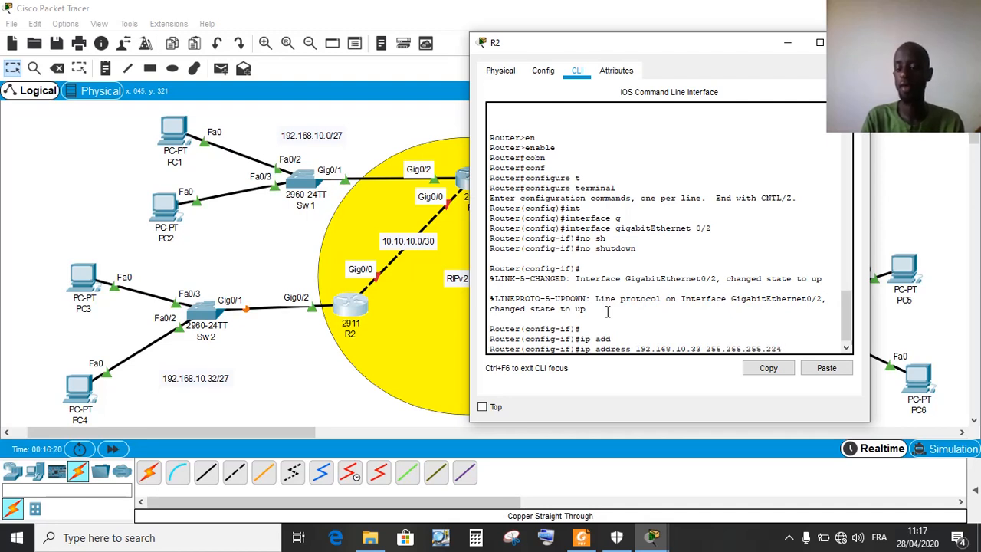
pyautogui.press('Return')
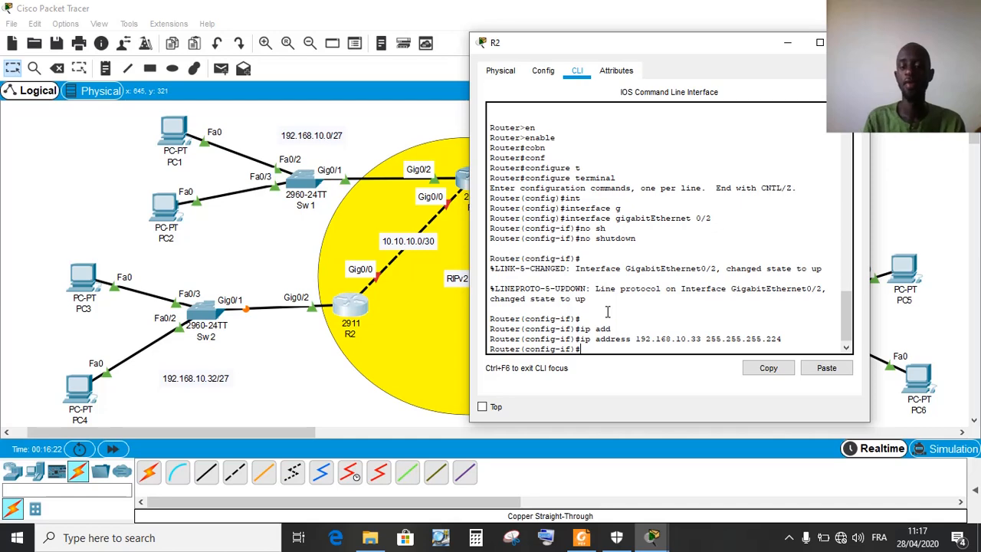
# Review the DHCP requirements for 192.168.10.32/27 in the course PDF in Foxit Reader, return to Packet Tracer and exit interface configuration on R2
pyautogui.click(581, 538)
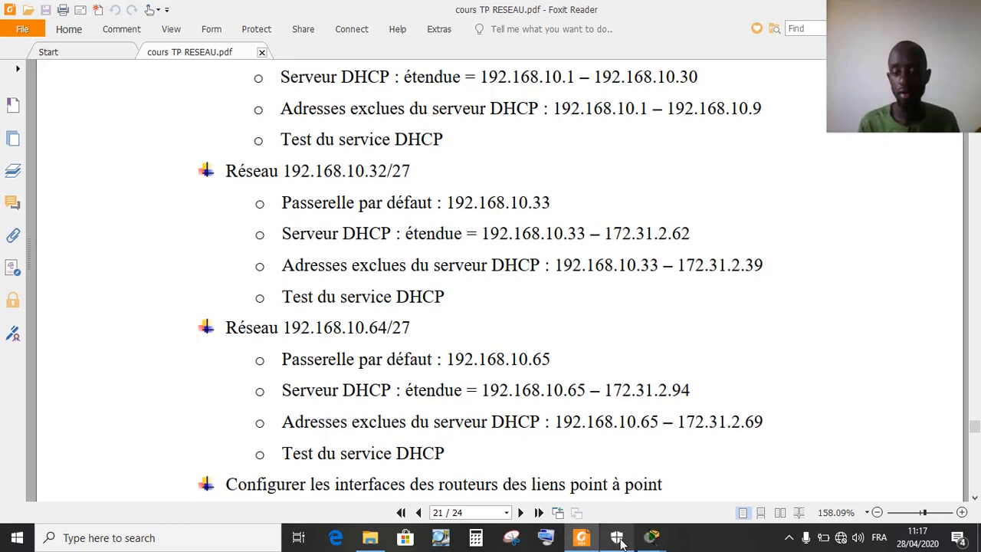
pyautogui.click(586, 539)
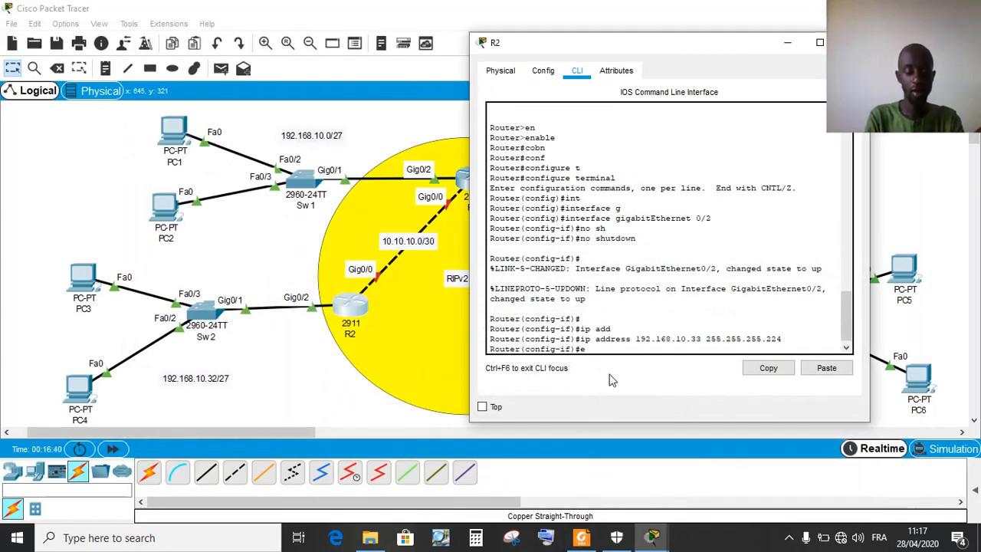
pyautogui.write('t')
pyautogui.press('Return')
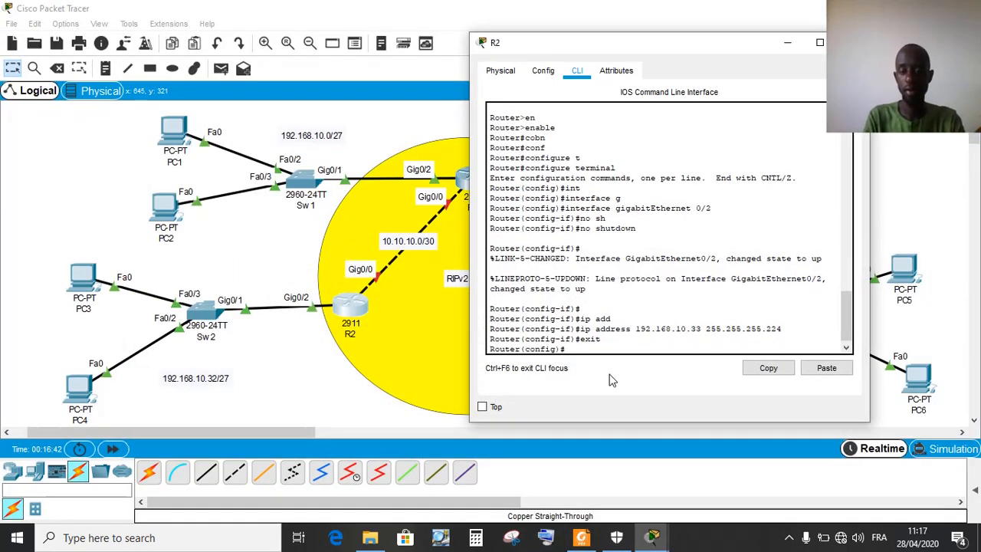
# Exclude addresses 192.168.10.33 through 192.168.10.39 from DHCP on R2 with ip dhcp excluded-address
pyautogui.write('ip d')
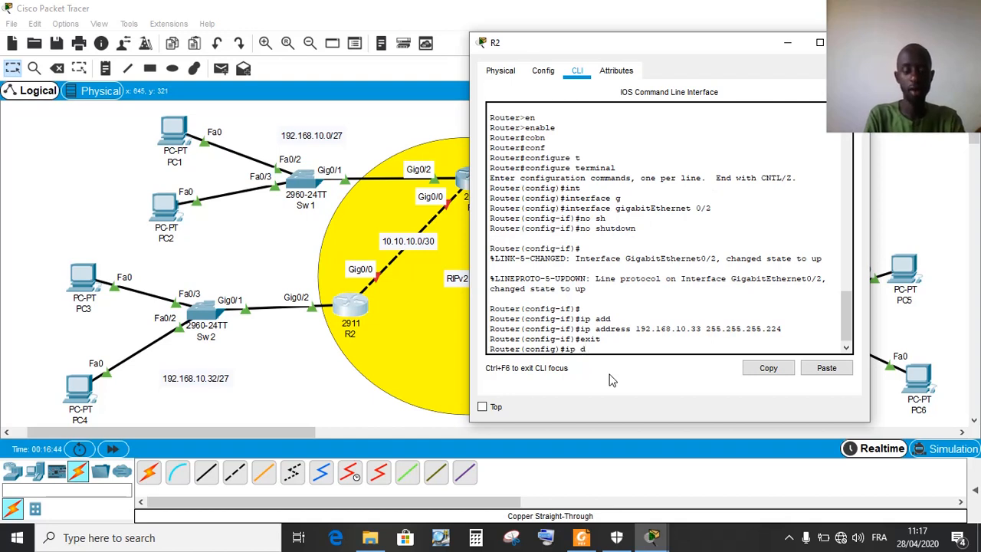
pyautogui.write('h')
pyautogui.press('Tab')
pyautogui.write('ex')
pyautogui.press('Tab')
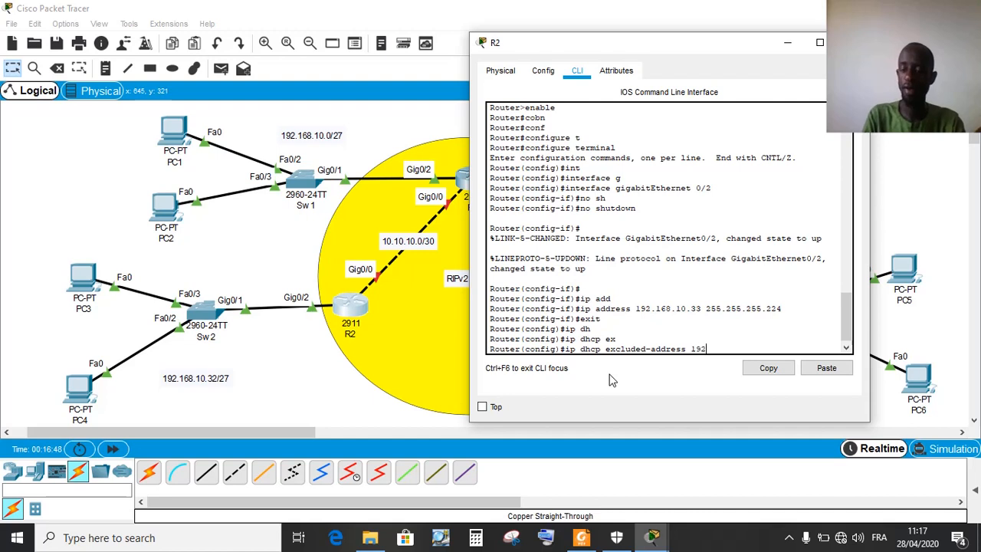
pyautogui.write('192')
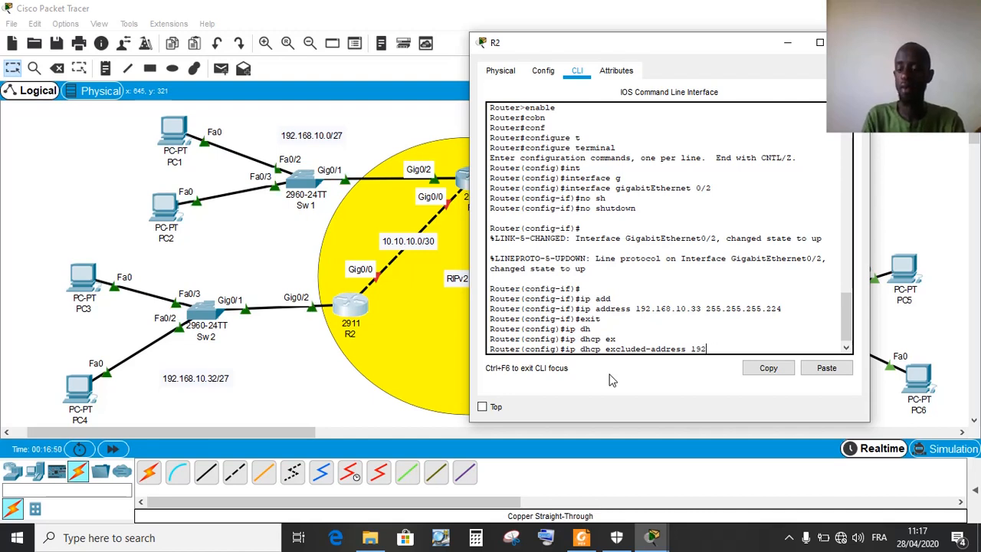
pyautogui.write('.168.')
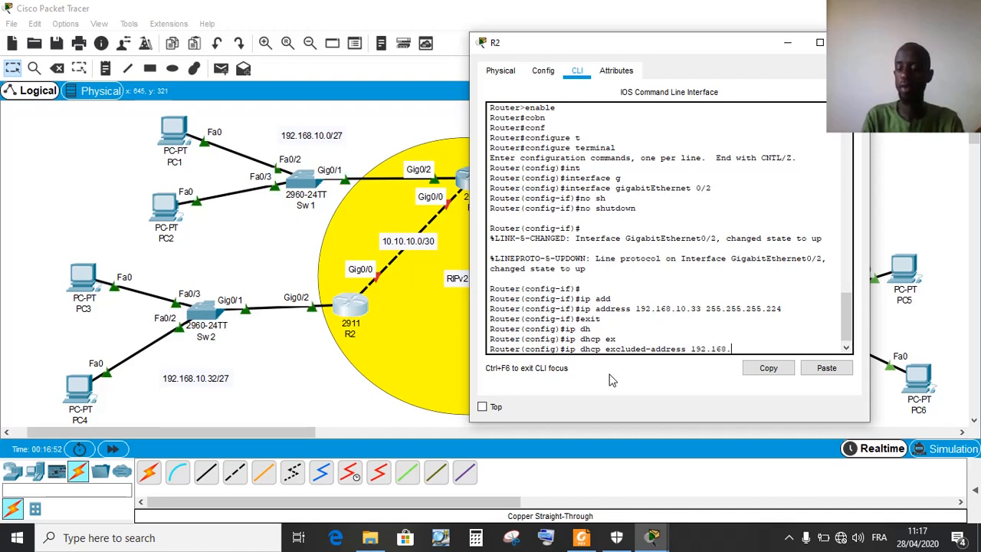
pyautogui.write('10.33 192.')
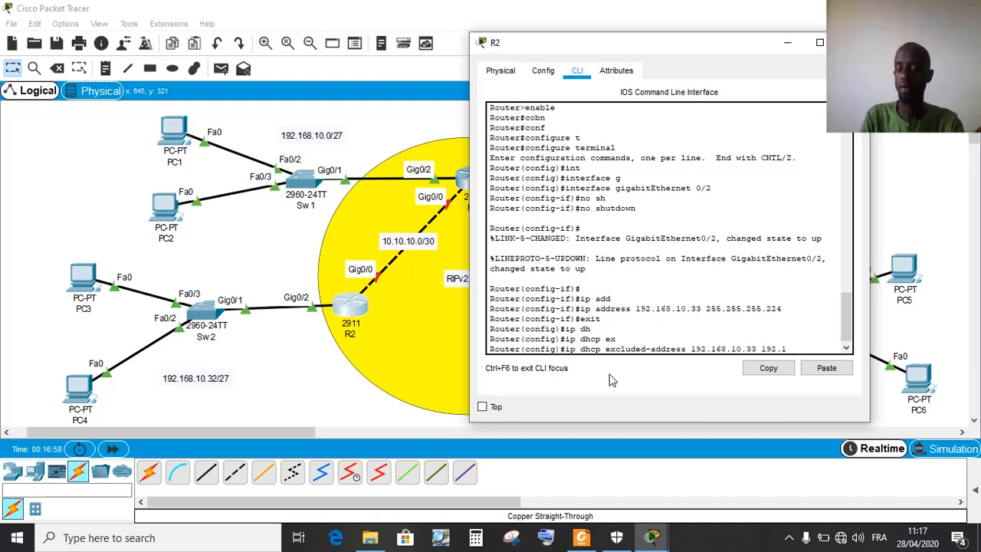
pyautogui.write('168.10.39')
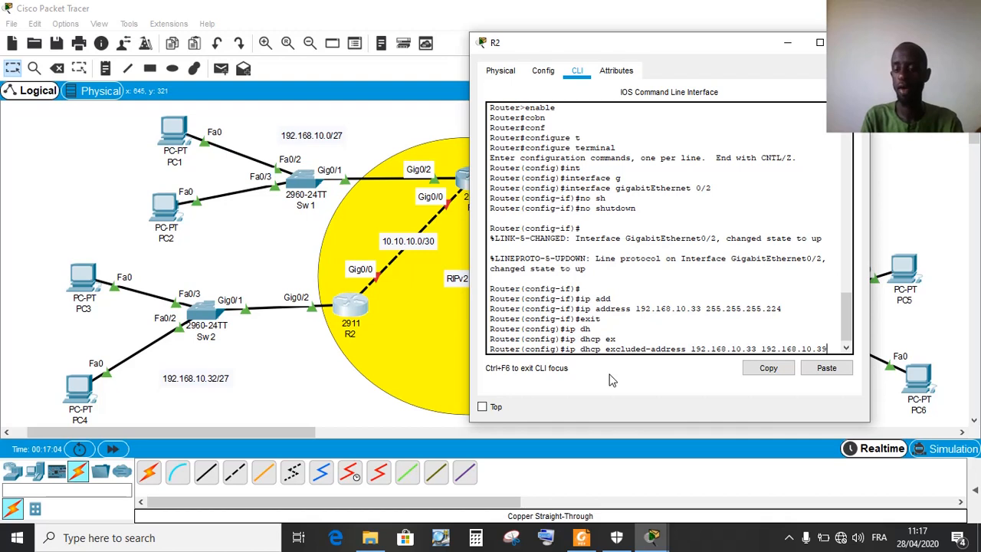
pyautogui.press('Return')
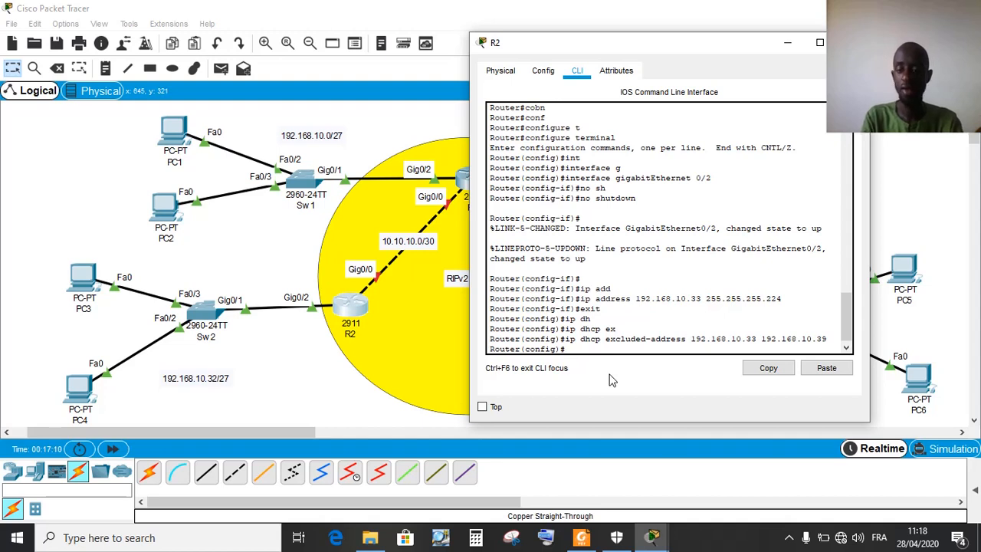
# Begin another ip command in R2's global configuration mode
pyautogui.write('ip')
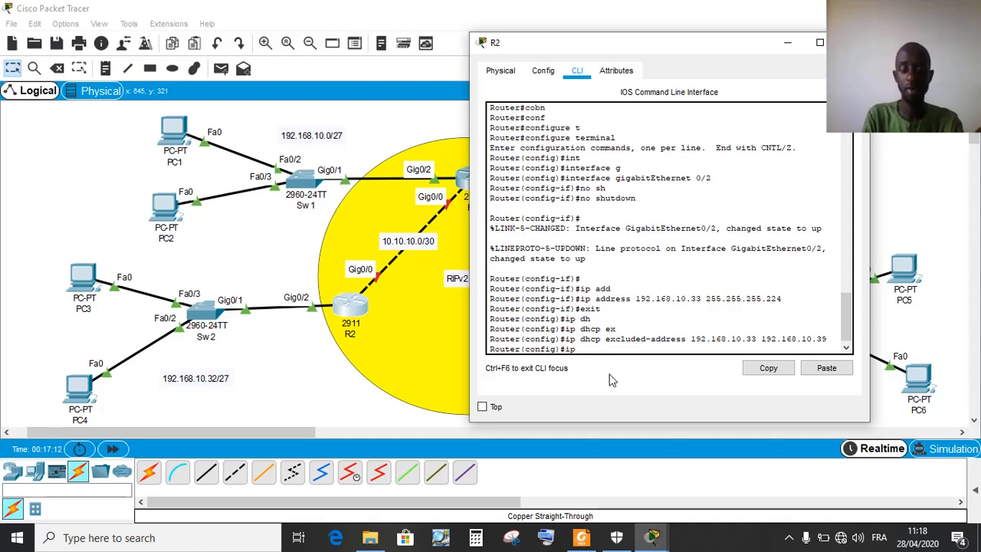
# Create a DHCP pool named P2 on router R2
pyautogui.write(' dh')
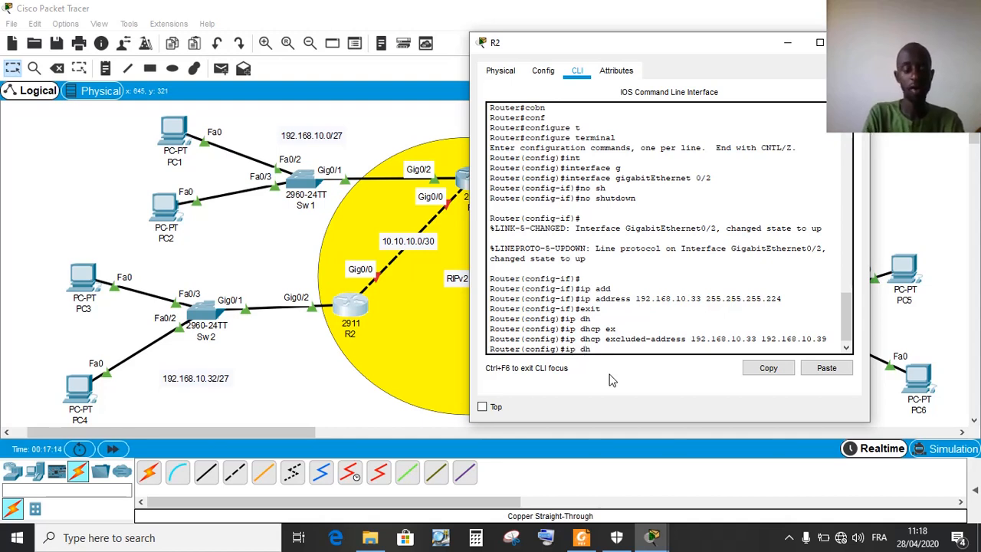
pyautogui.press('Tab')
pyautogui.write('po')
pyautogui.press('Tab')
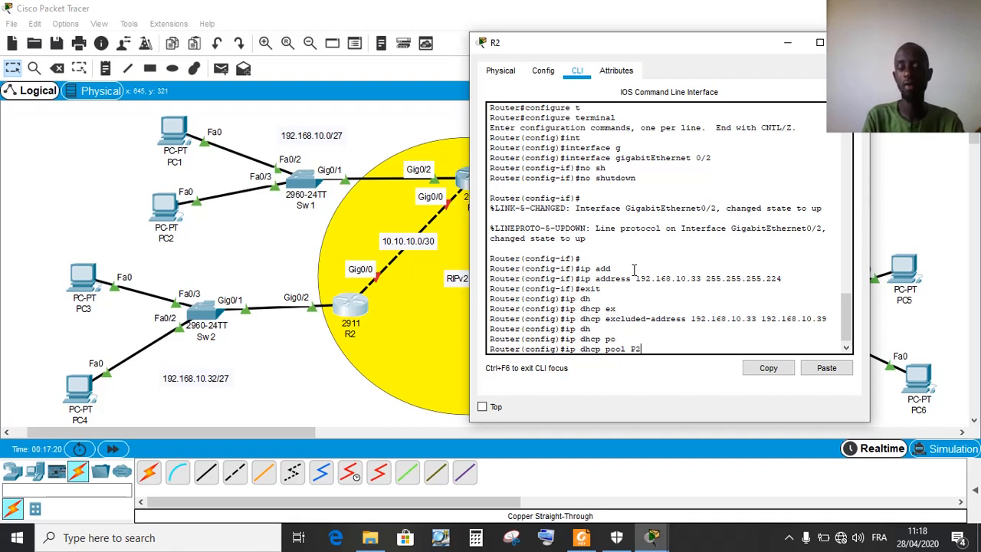
pyautogui.press('Return')
# Set the P2 pool's network to 192.168.10.32 with mask 255.255.255.224
pyautogui.write('net')
pyautogui.press('Tab')
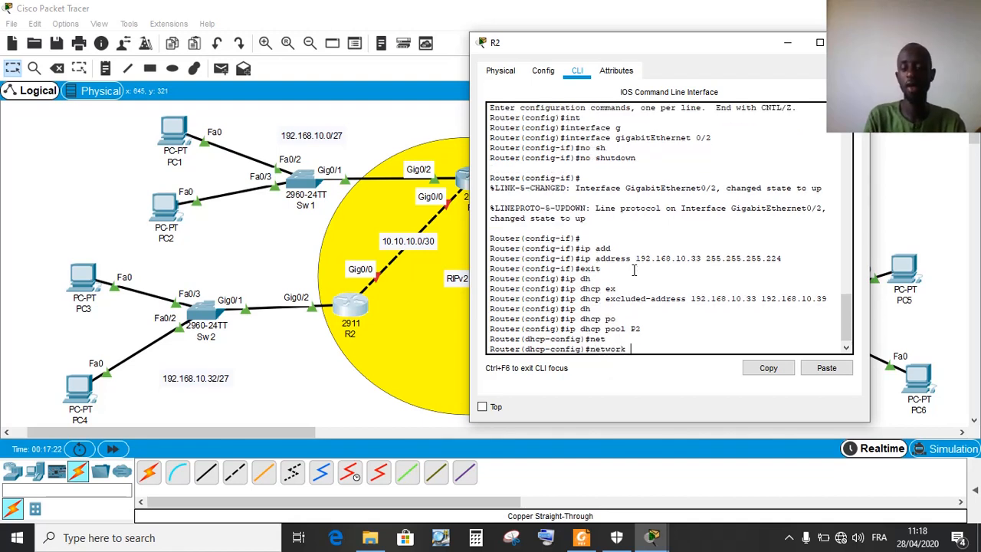
pyautogui.write('192.168.1')
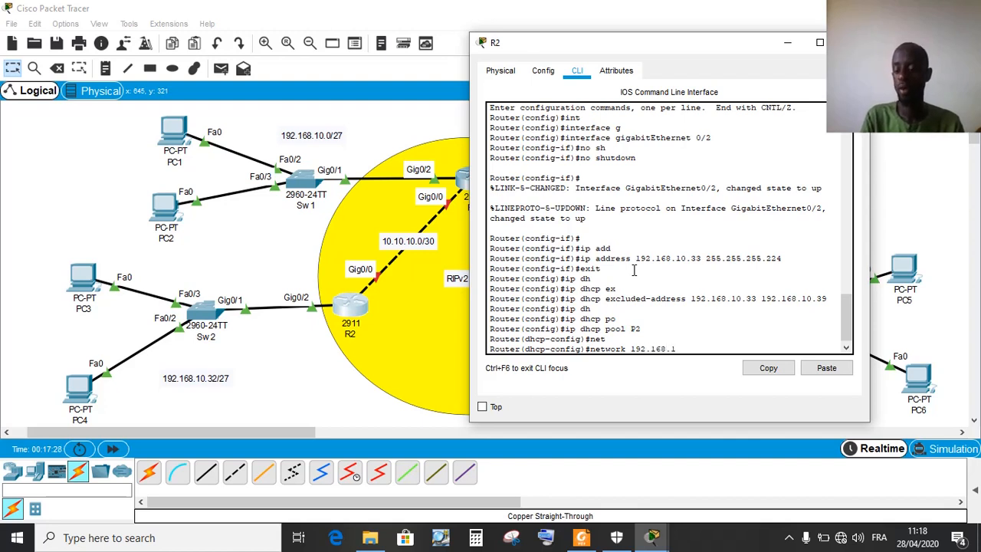
pyautogui.write('0.32 2')
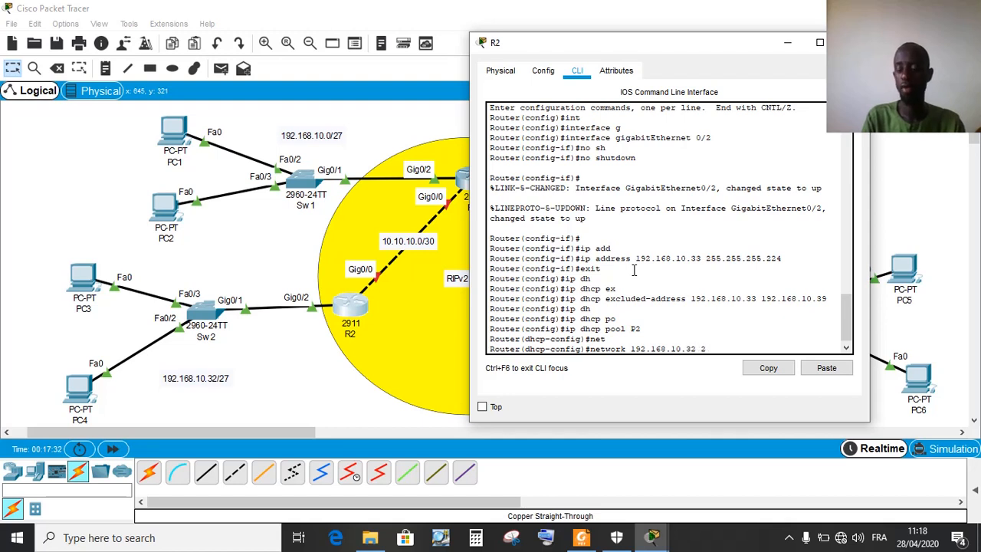
pyautogui.write('55.225')
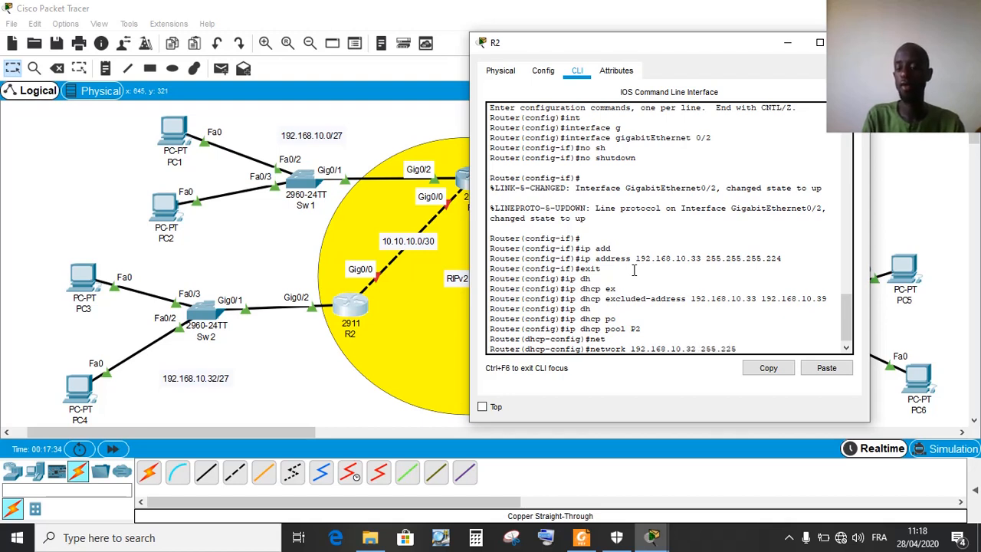
pyautogui.write('55.255')
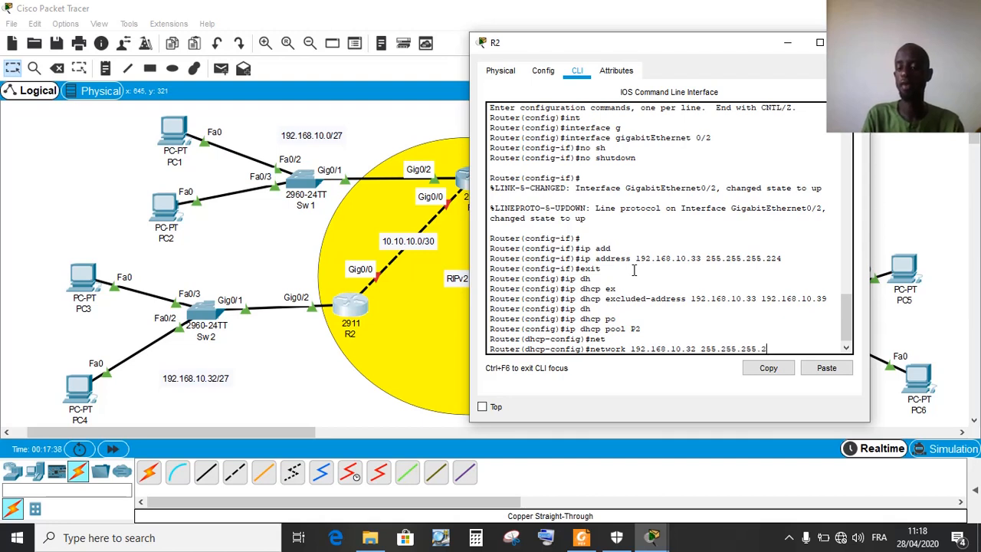
pyautogui.write('.224')
pyautogui.press('Return')
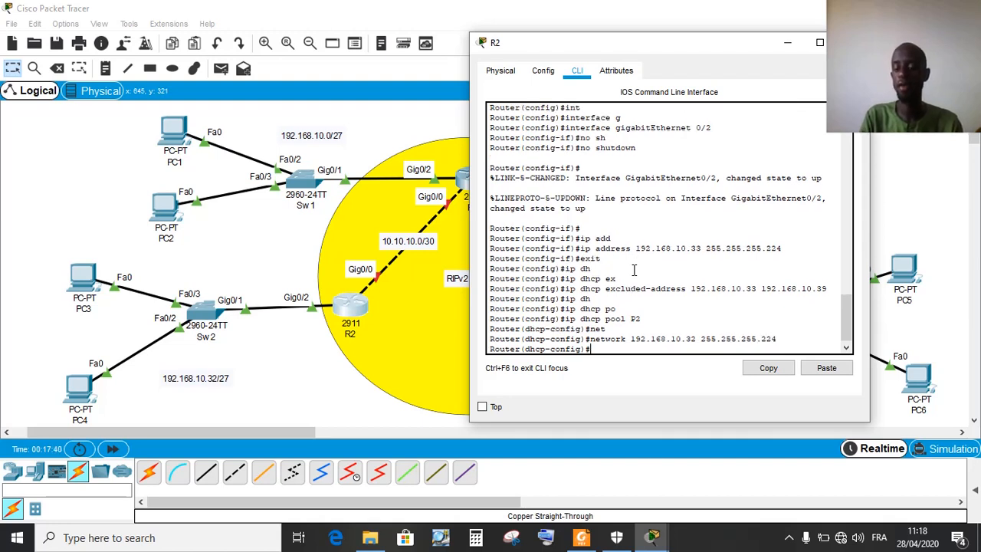
# Set the P2 pool's default router to 192.168.10.33
pyautogui.write('de')
pyautogui.press('Tab')
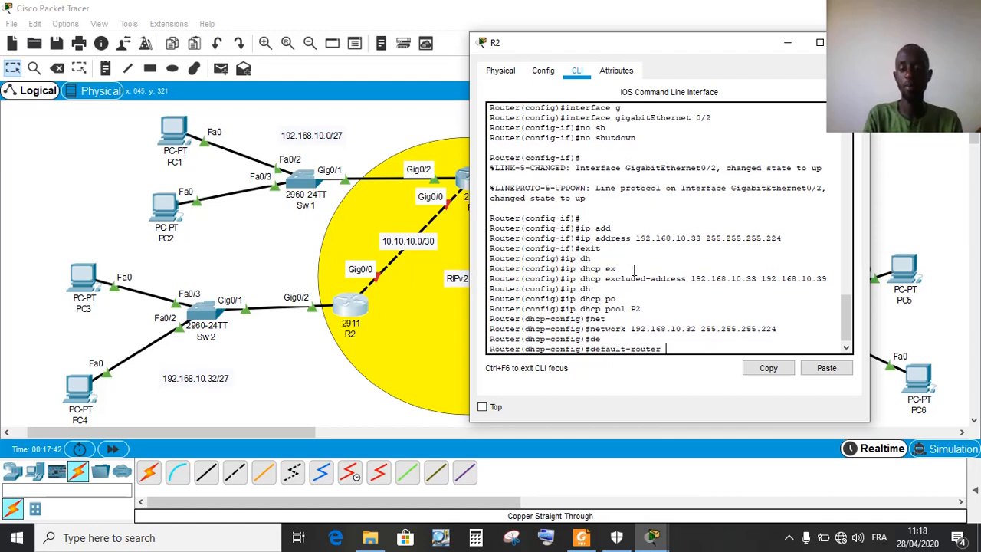
pyautogui.write('192.')
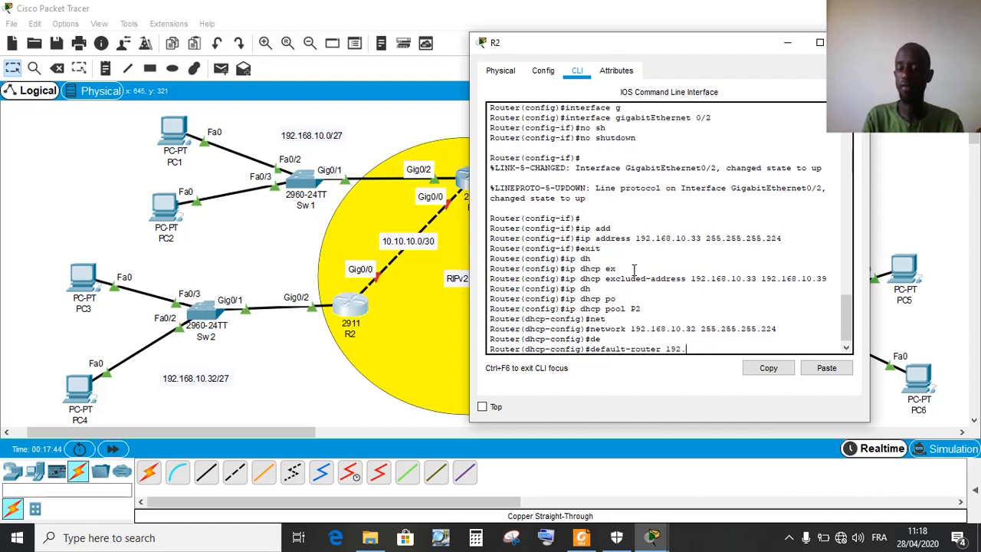
pyautogui.write('168.10.3')
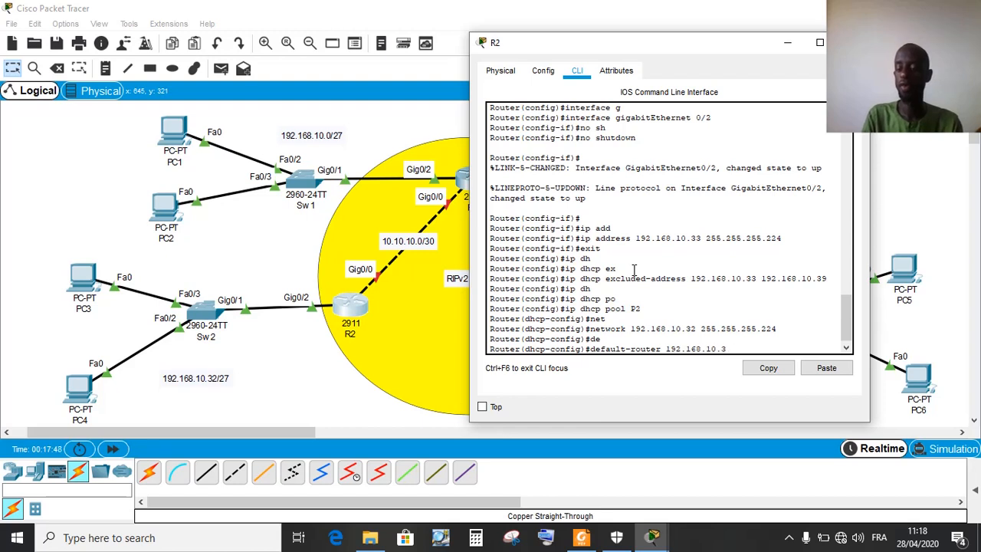
pyautogui.write('3')
pyautogui.press('Return')
pyautogui.press('Return')
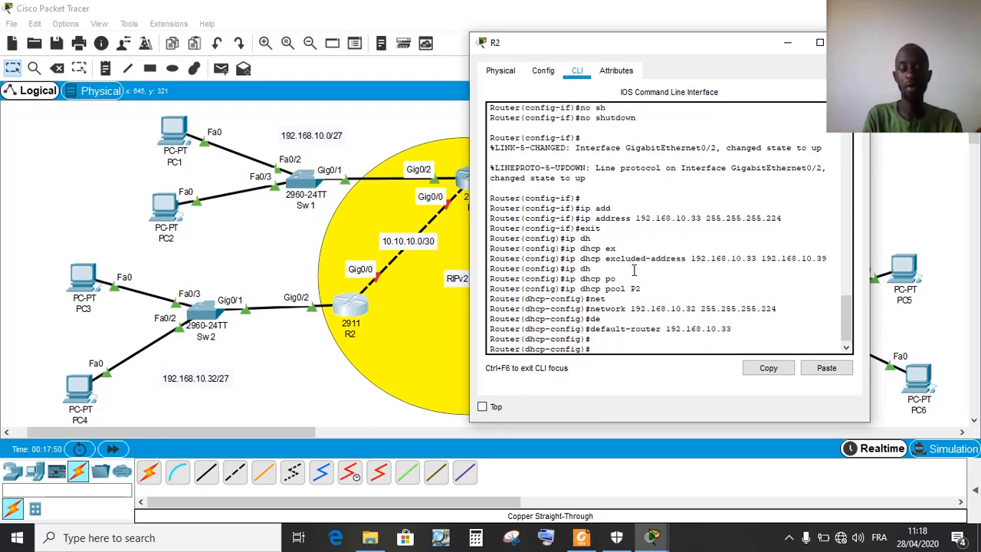
# End R2's configuration mode, save the configuration with write memory, and return to the topology
pyautogui.write('end')
pyautogui.press('Return')
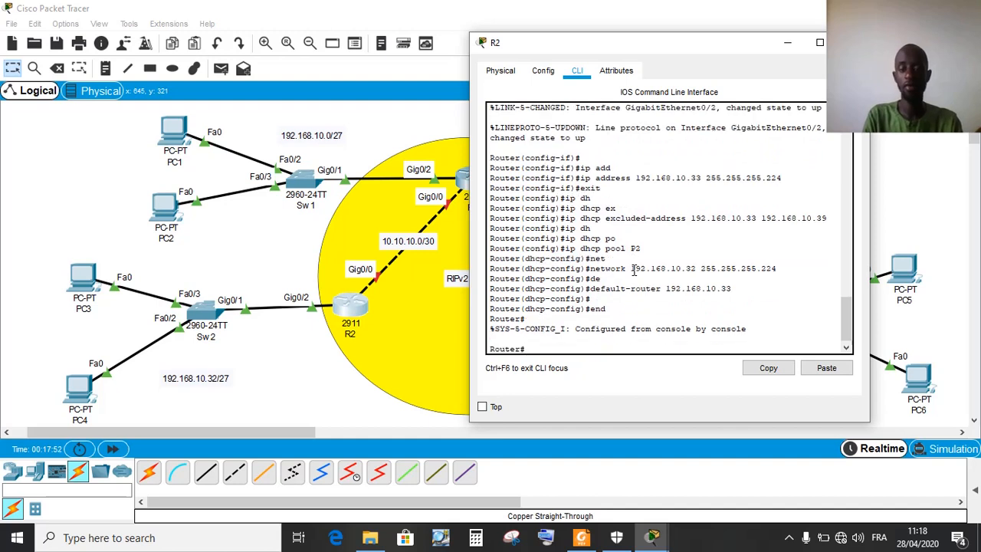
pyautogui.write('wr')
pyautogui.press('Tab')
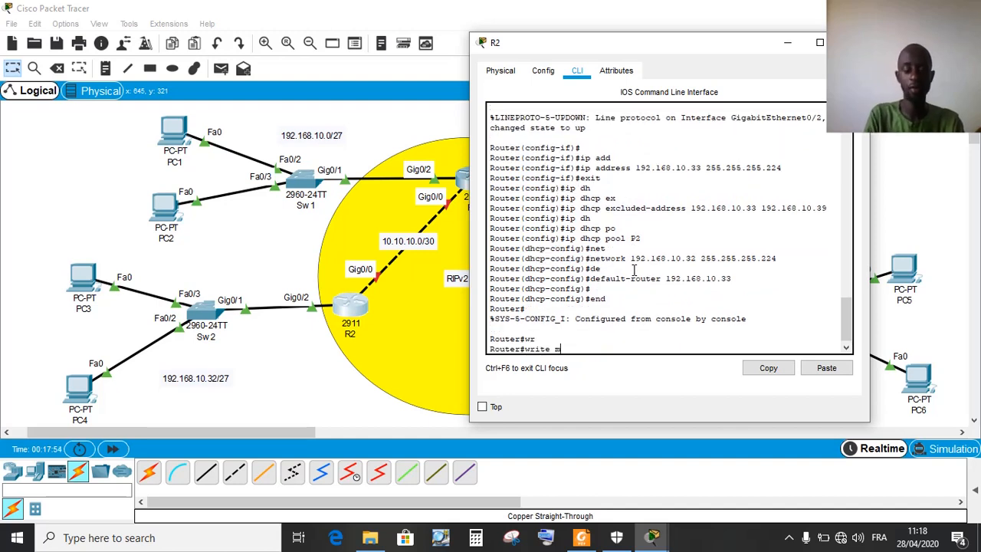
pyautogui.write('me')
pyautogui.press('Tab')
pyautogui.press('Return')
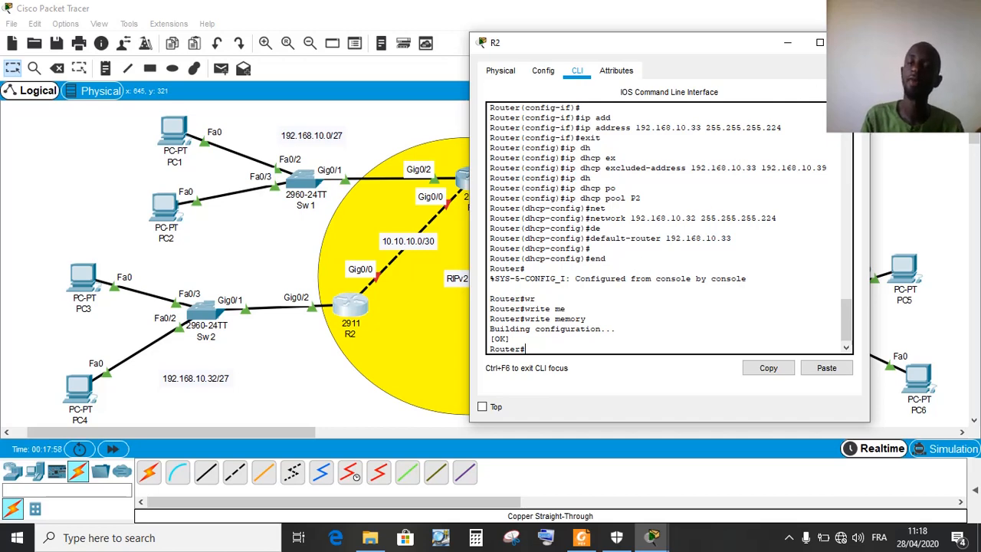
pyautogui.click(819, 42)
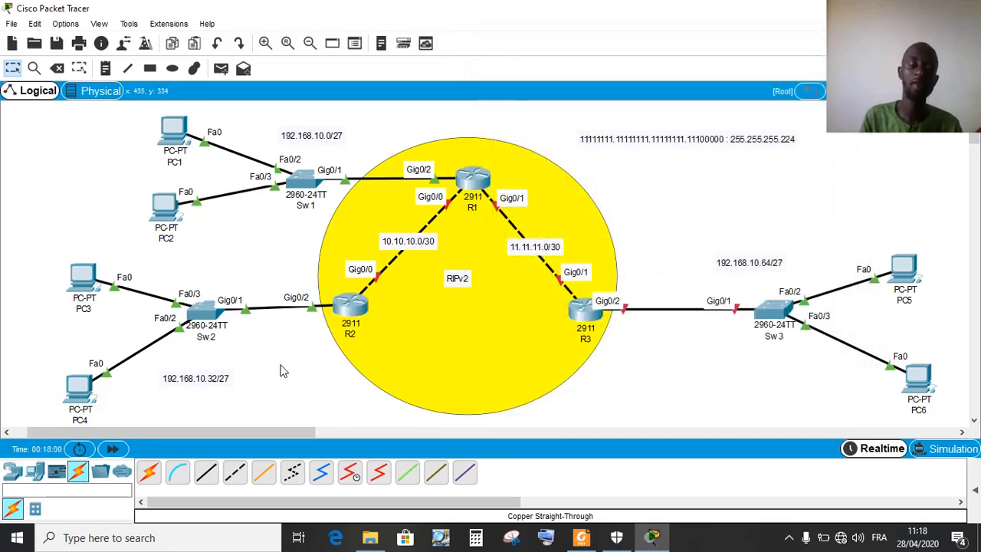
# Switch PC3's IPv4 configuration to DHCP, check the addresses it receives, and close its window
pyautogui.click(87, 297)
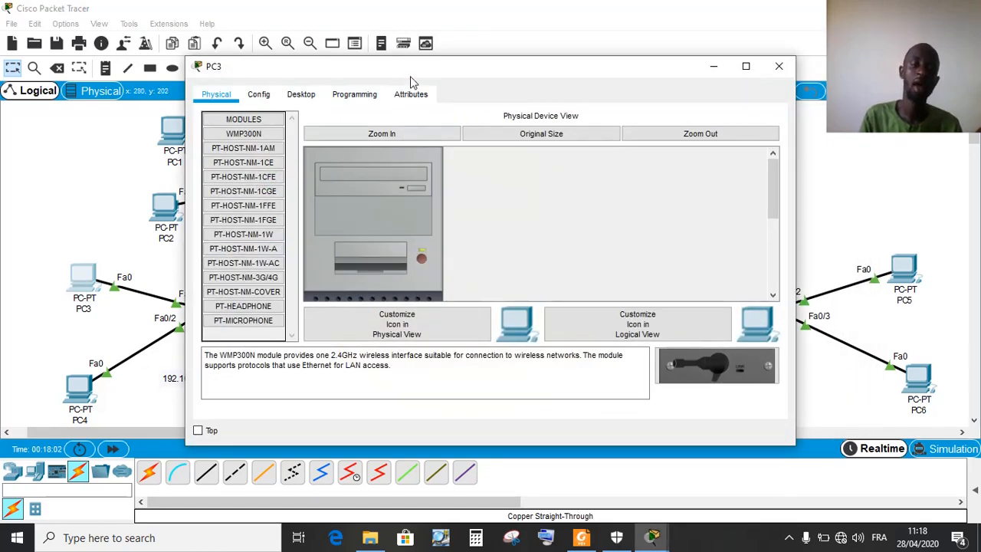
pyautogui.moveTo(402, 74); pyautogui.dragTo(606, 19)
pyautogui.click(499, 44)
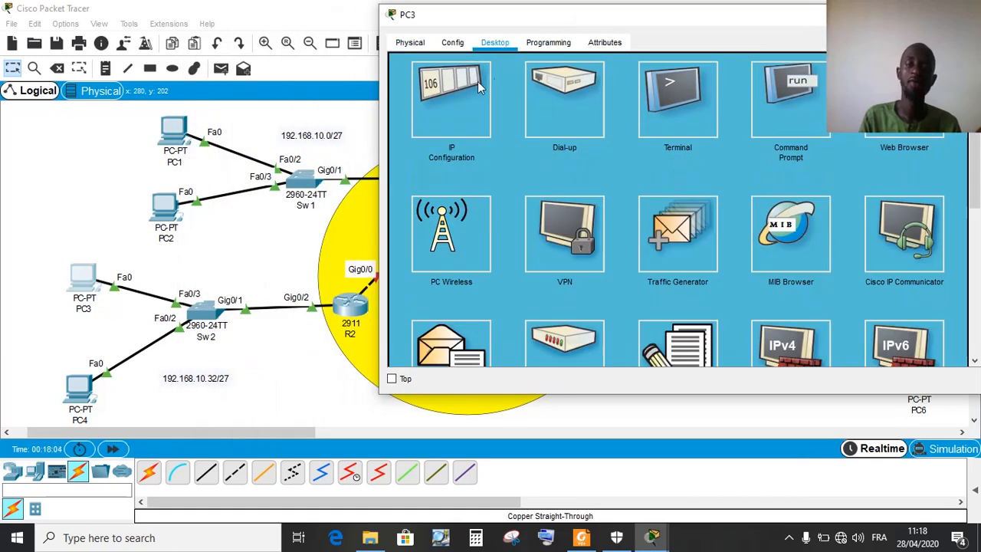
pyautogui.click(479, 91)
pyautogui.click(407, 62)
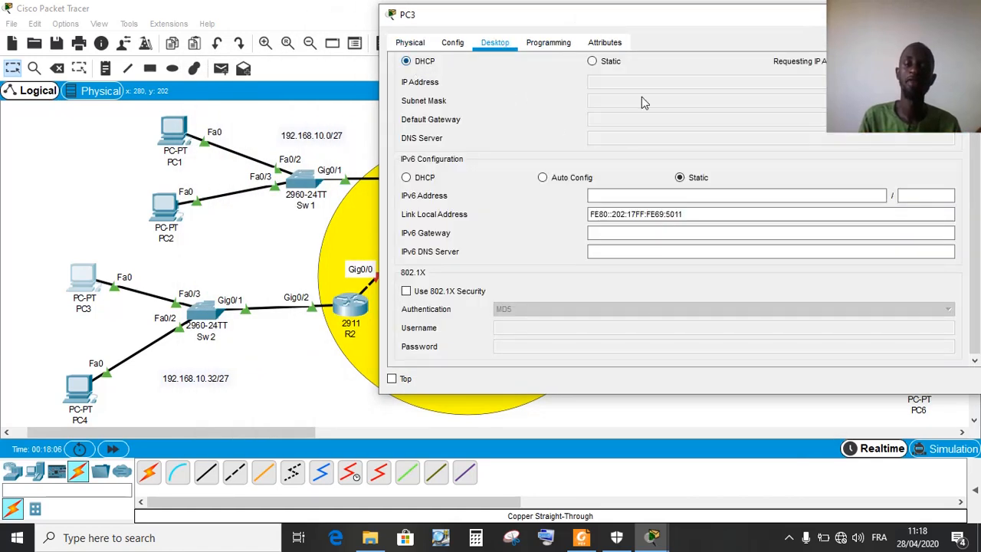
pyautogui.click(937, 15)
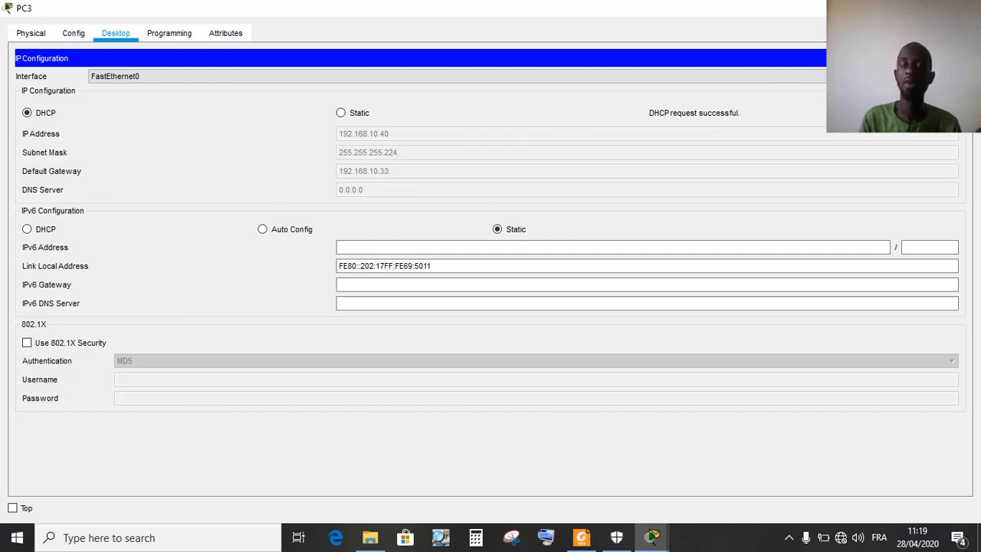
pyautogui.click(964, 7)
# Switch PC4's IPv4 configuration to DHCP, check the addresses it receives, and return to the topology
pyautogui.click(81, 396)
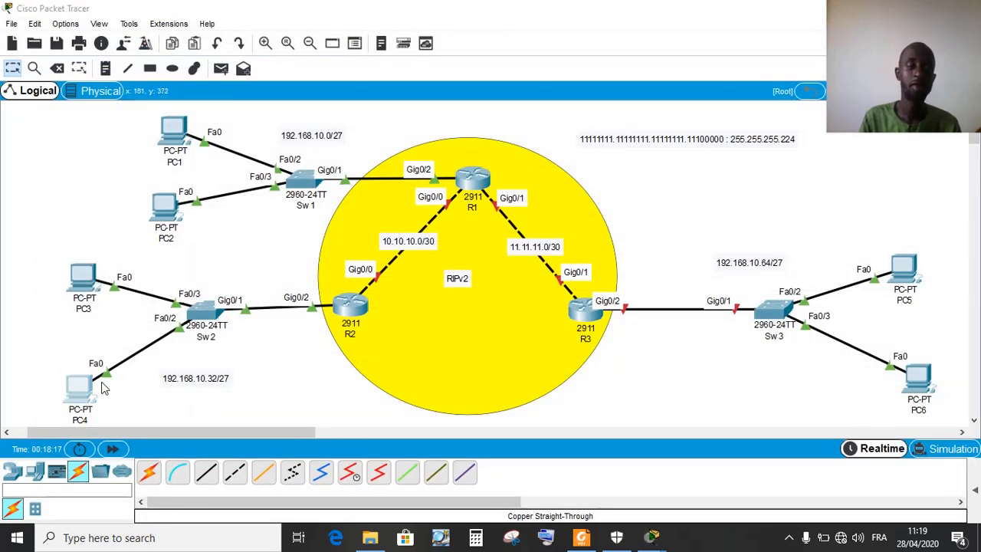
pyautogui.click(300, 94)
pyautogui.click(279, 149)
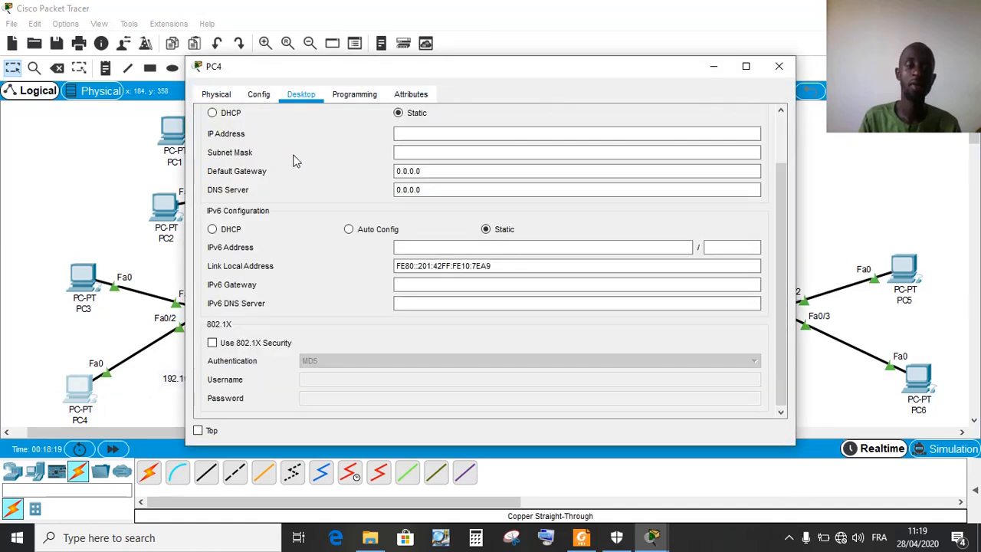
pyautogui.click(746, 66)
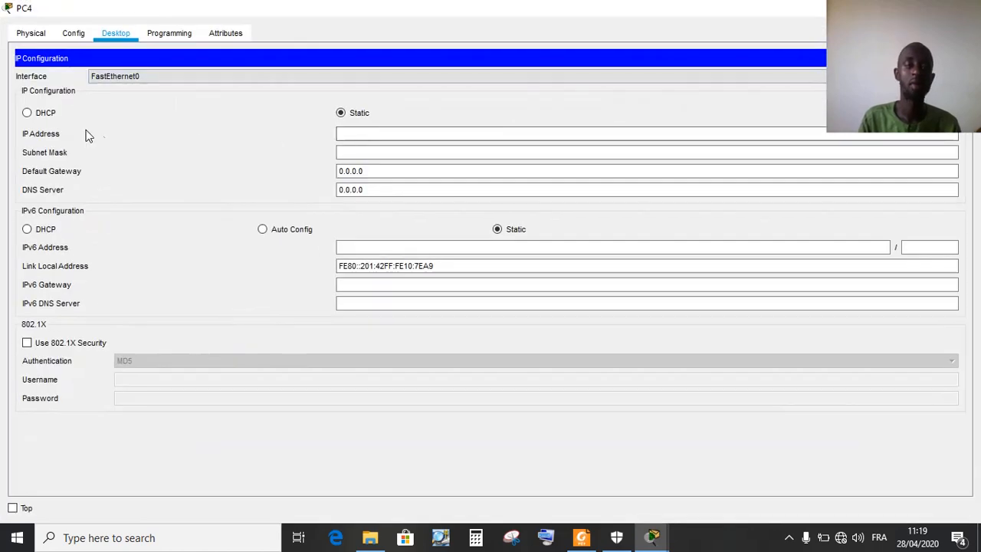
pyautogui.click(44, 116)
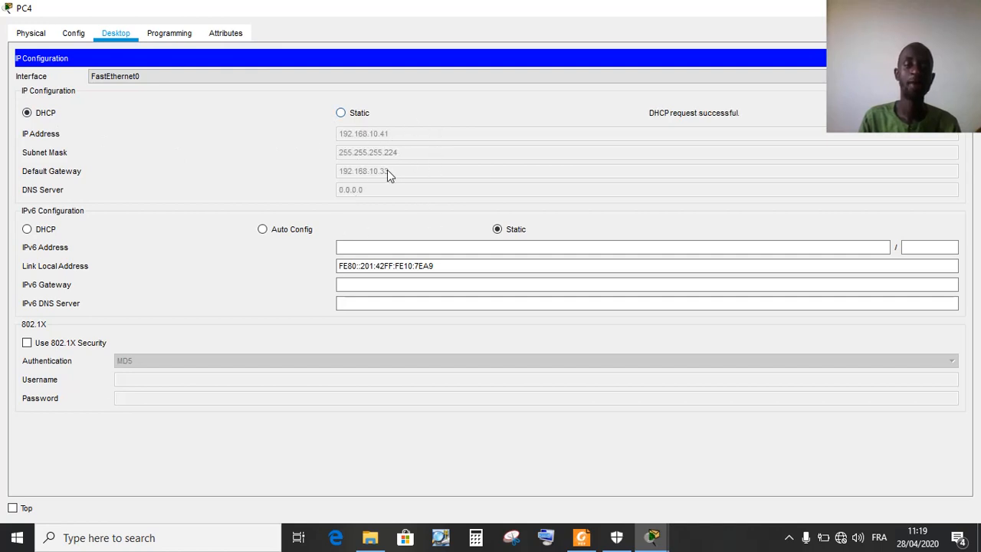
pyautogui.click(652, 536)
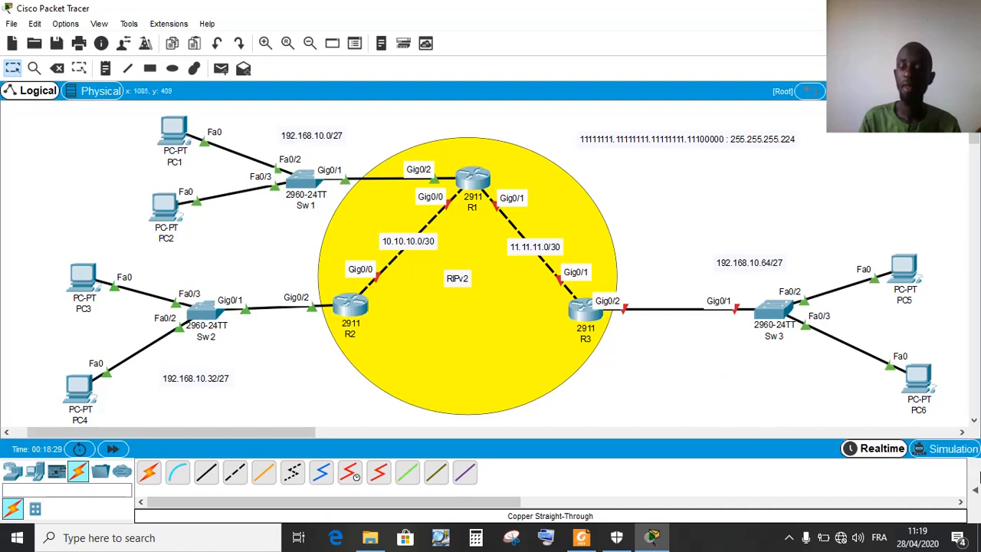
# Show the PDU list and test connectivity with a simple PDU from PC1 to PC2
pyautogui.click(976, 489)
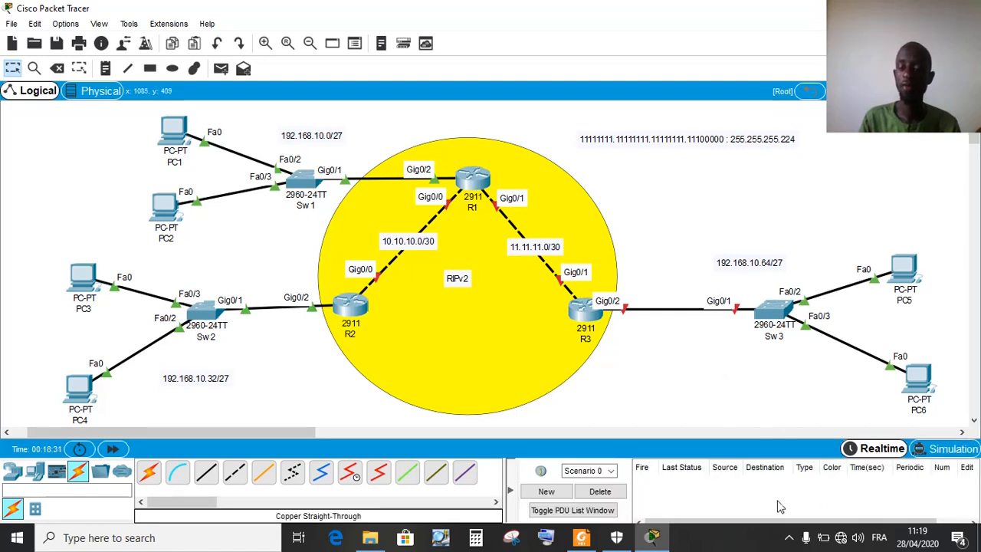
pyautogui.click(221, 69)
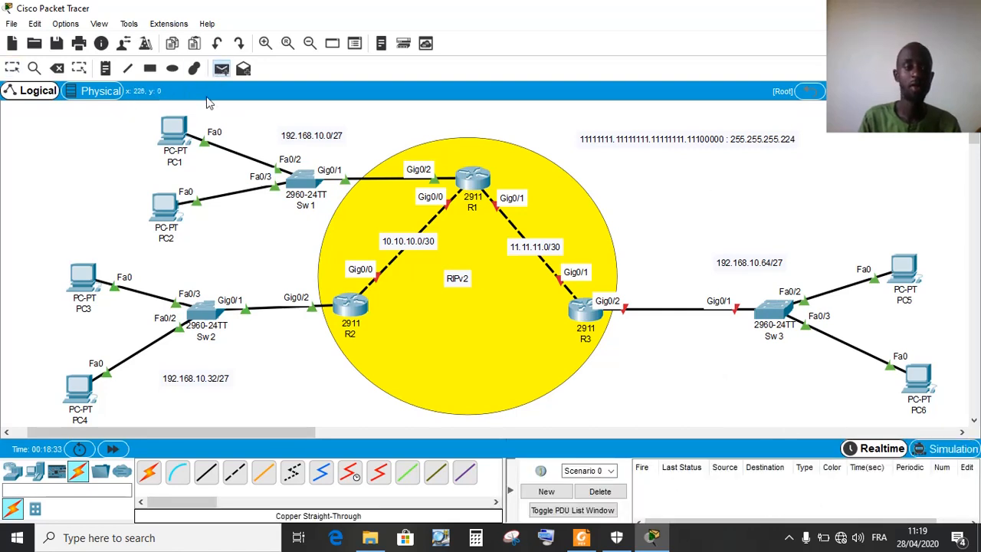
pyautogui.click(177, 135)
pyautogui.click(165, 201)
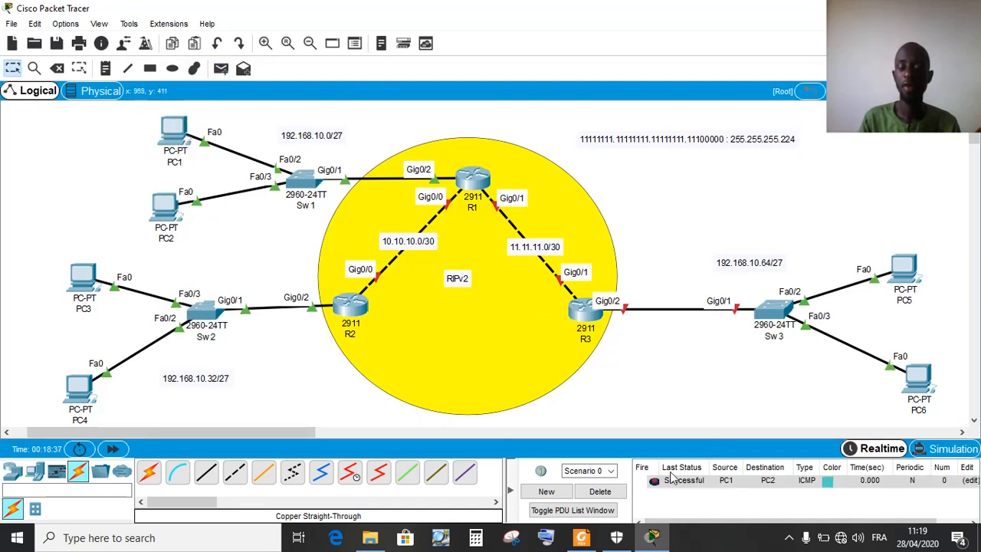
# Test connectivity with a simple PDU from PC3 to PC4, and clear the scenario's PDU list
pyautogui.click(222, 69)
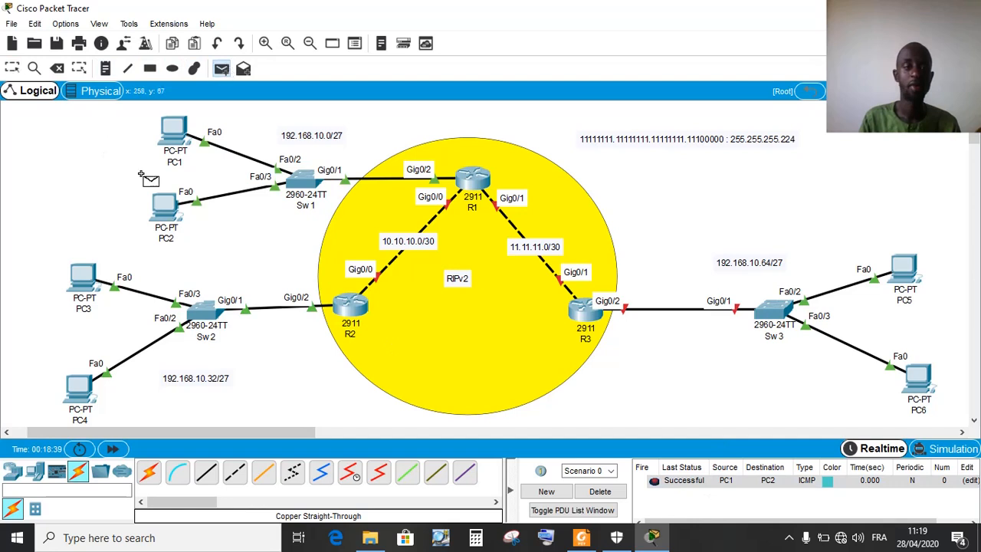
pyautogui.click(86, 280)
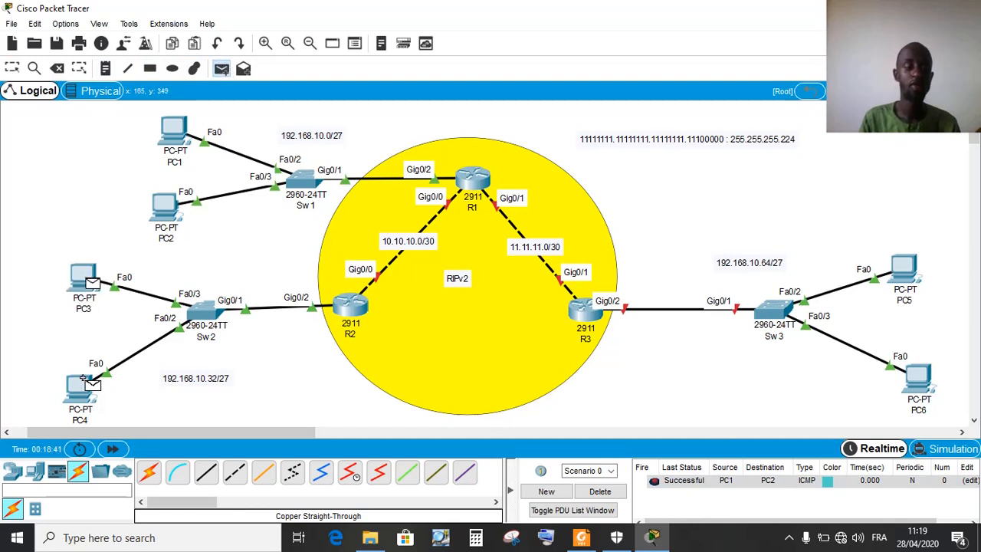
pyautogui.click(79, 387)
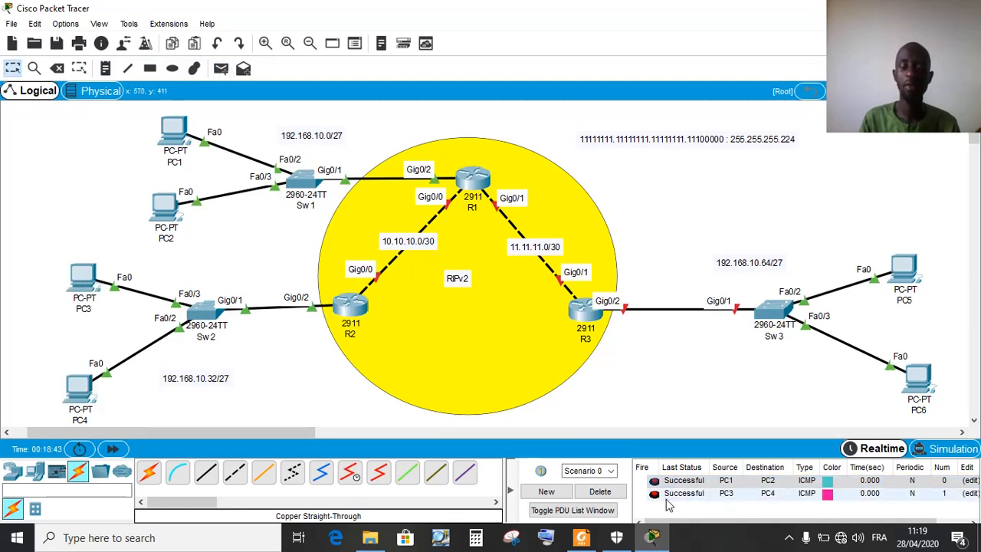
pyautogui.click(605, 493)
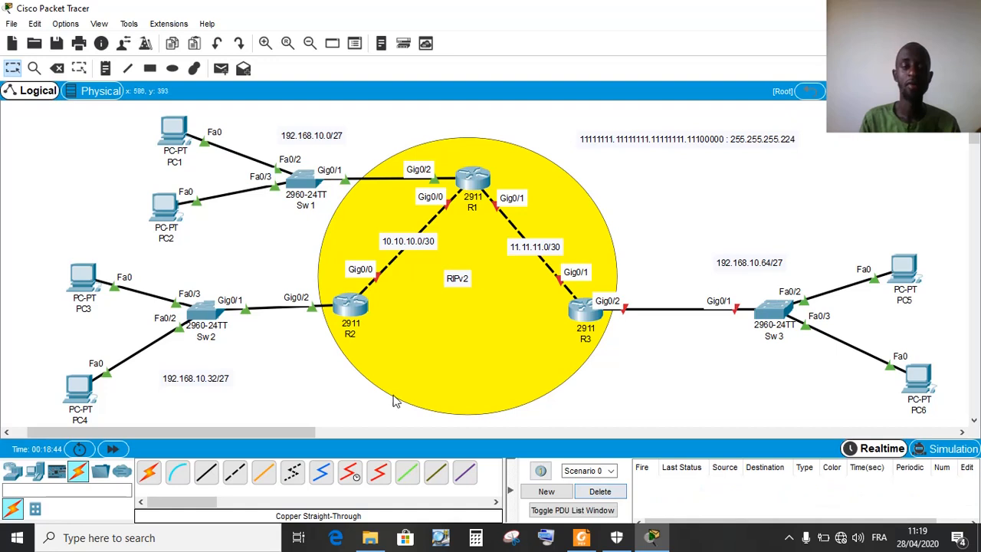
# Test connectivity between the two LANs with a simple PDU from PC1 to PC3, and clear the PDU list
pyautogui.click(223, 69)
pyautogui.click(177, 132)
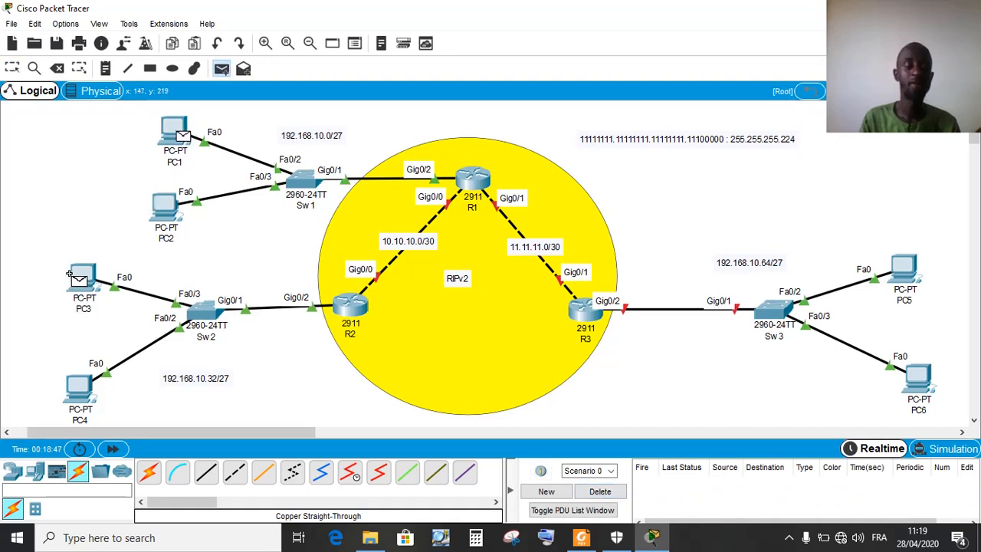
pyautogui.click(77, 277)
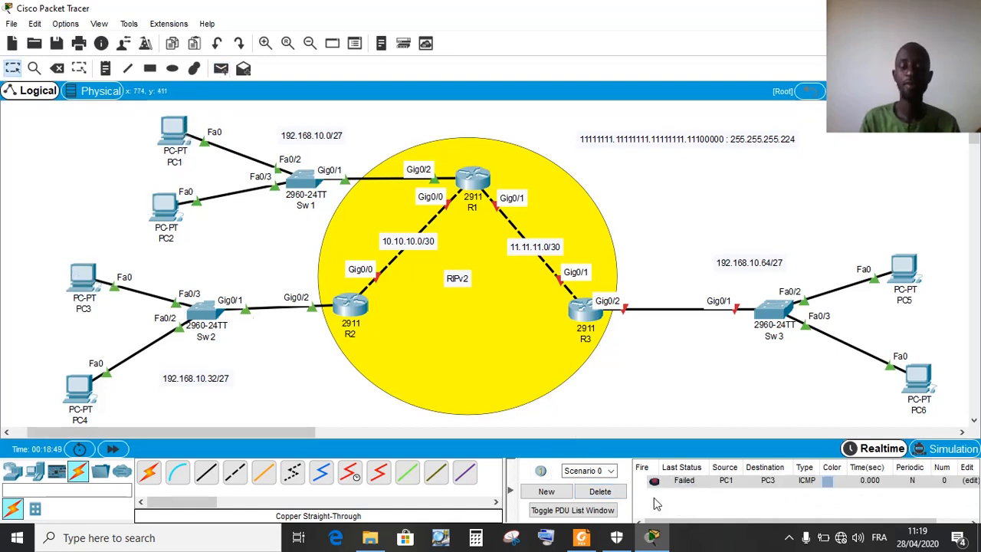
pyautogui.click(602, 496)
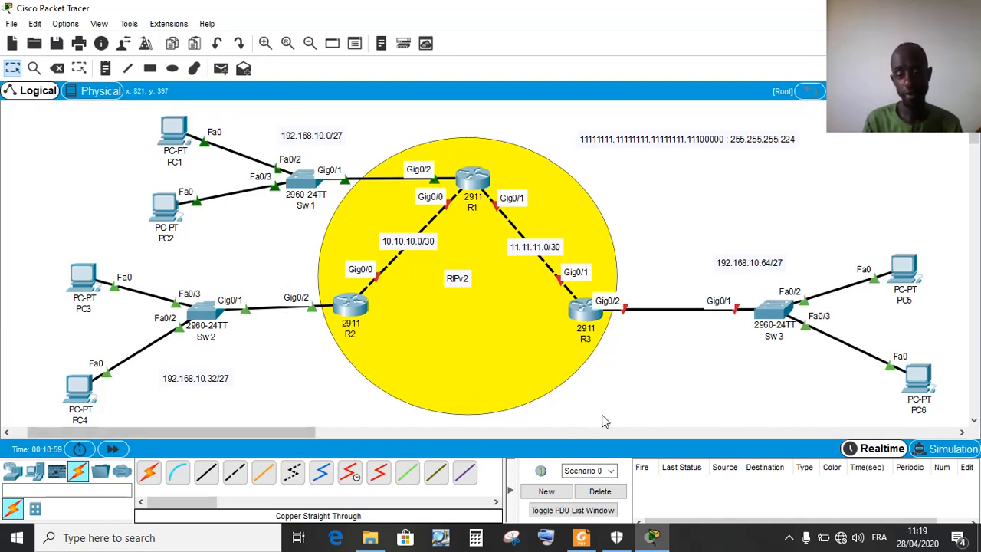
# Review the lab PDF's gateway and DHCP requirements for network 192.168.10.64/27 in Foxit Reader, and return to the Packet Tracer topology
pyautogui.click(582, 539)
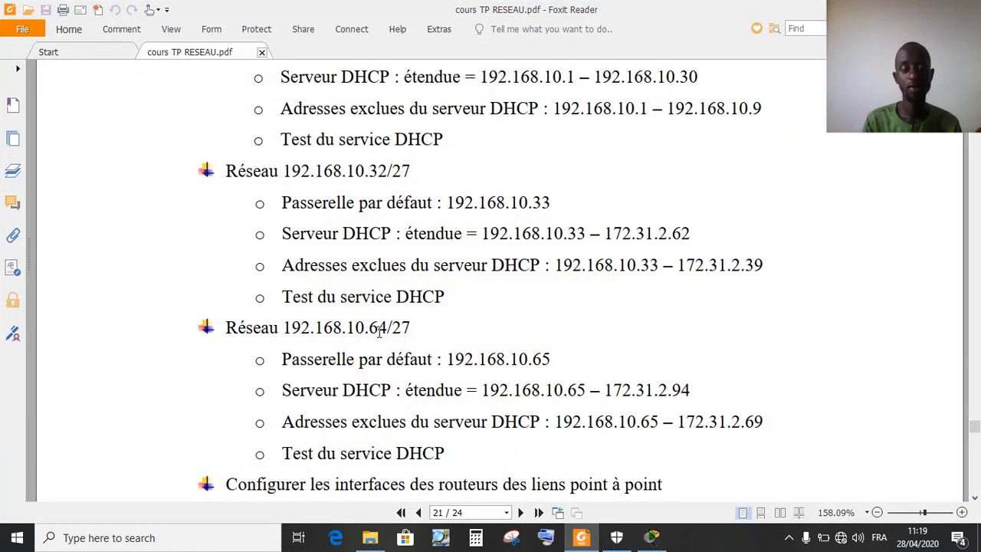
pyautogui.click(975, 498)
pyautogui.click(975, 497)
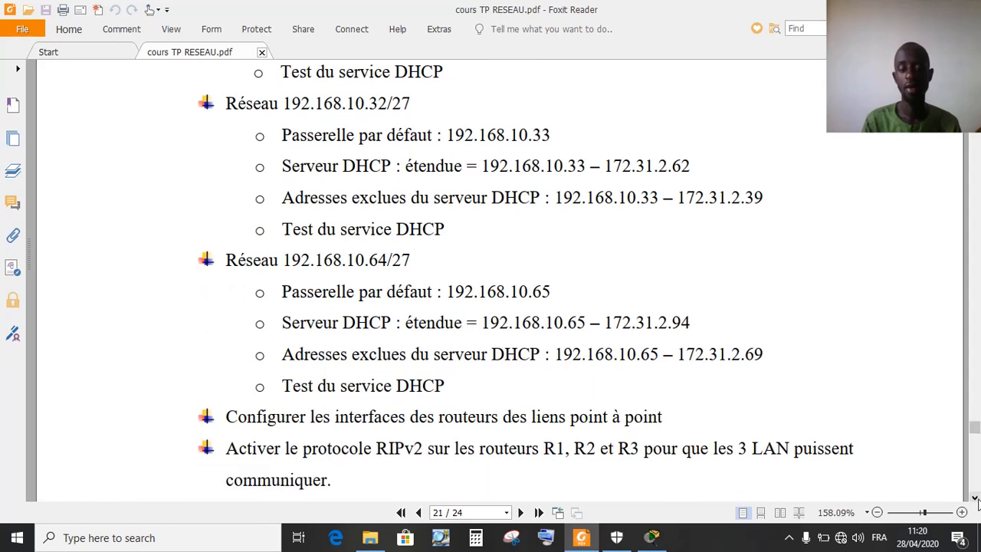
pyautogui.click(975, 498)
pyautogui.click(976, 497)
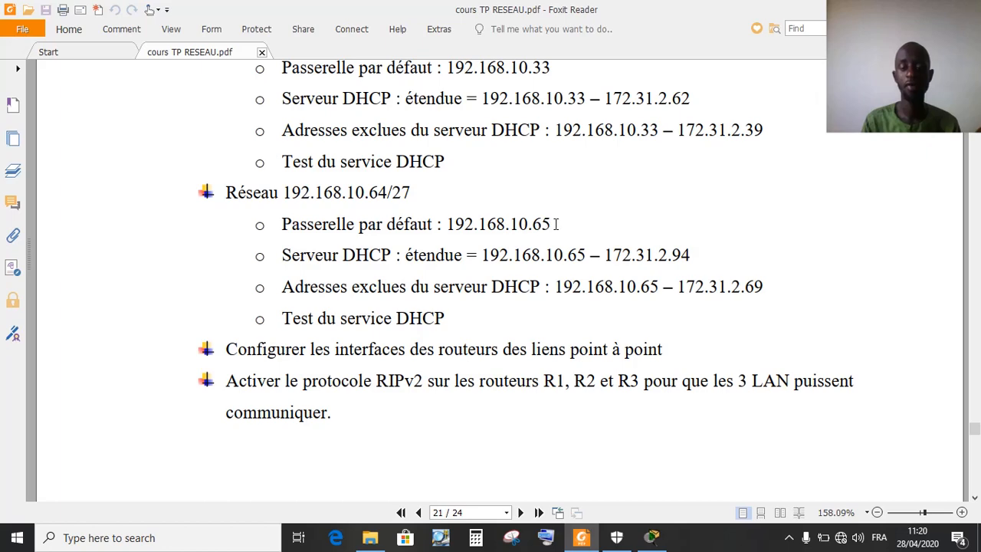
pyautogui.click(581, 537)
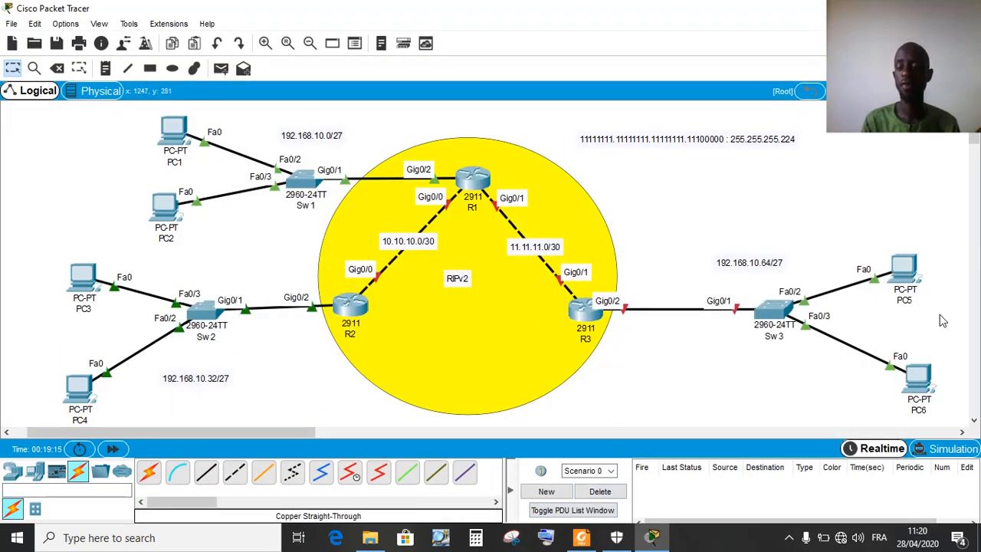
# Open router R3's command line and answer no to the initial configuration dialog to reach the user prompt
pyautogui.click(583, 315)
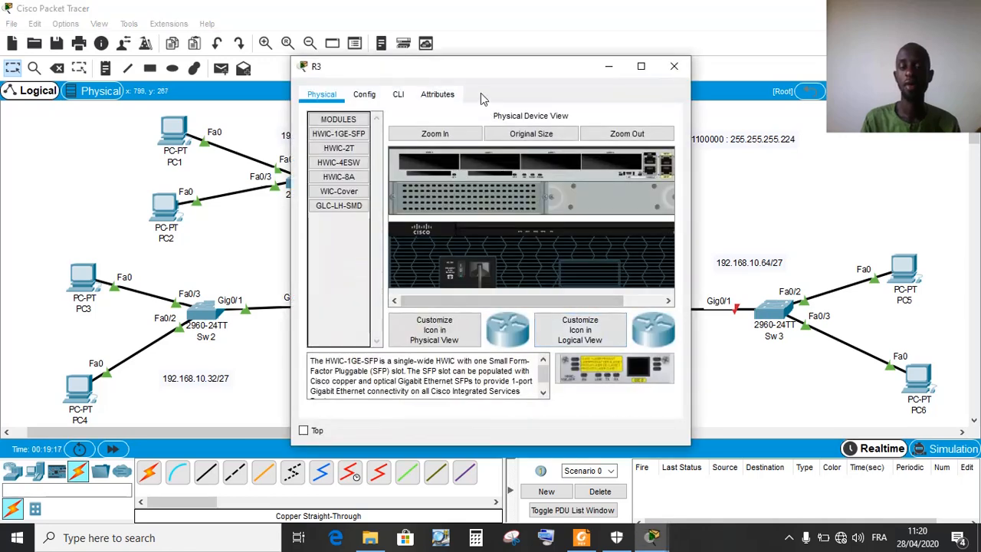
pyautogui.moveTo(478, 67); pyautogui.dragTo(275, 31)
pyautogui.click(195, 57)
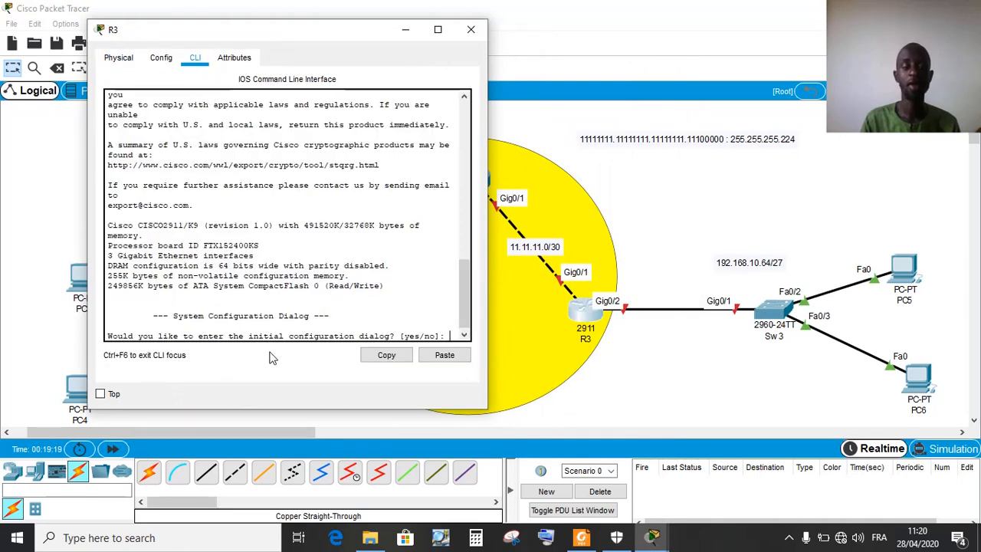
pyautogui.write('n')
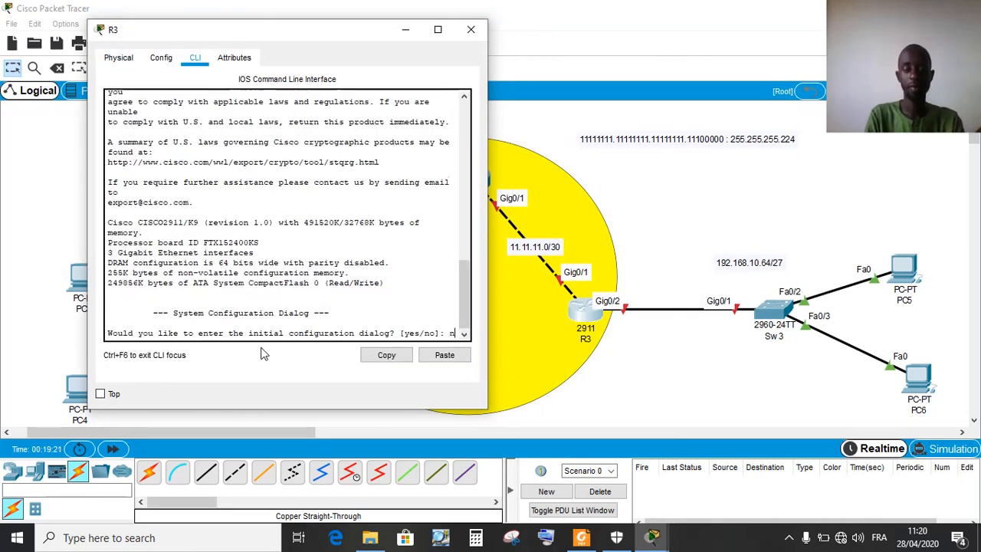
pyautogui.write('o')
pyautogui.press('Return')
pyautogui.press('Return')
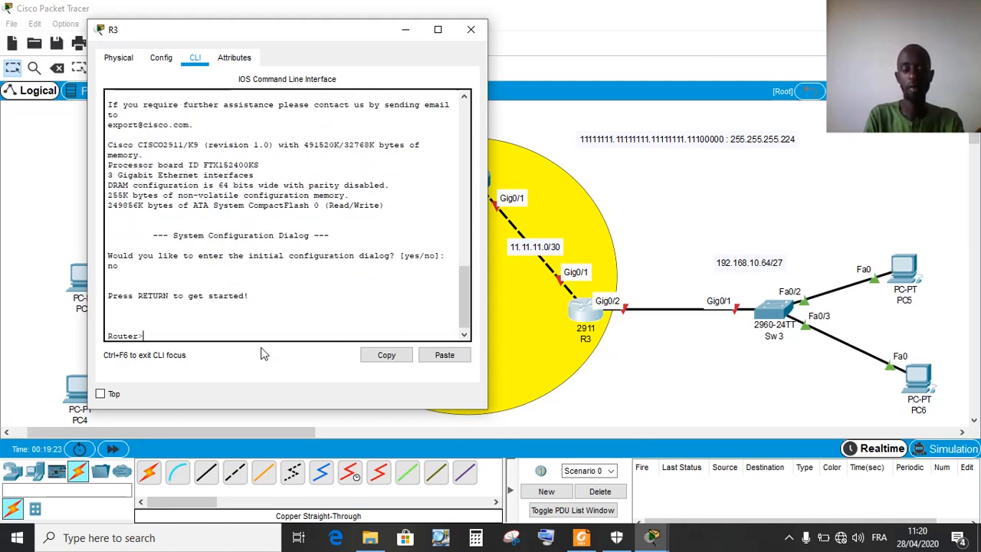
# Enter privileged mode on R3 with enable, and global configuration mode with configure terminal
pyautogui.write('en')
pyautogui.press('Tab')
pyautogui.press('Return')
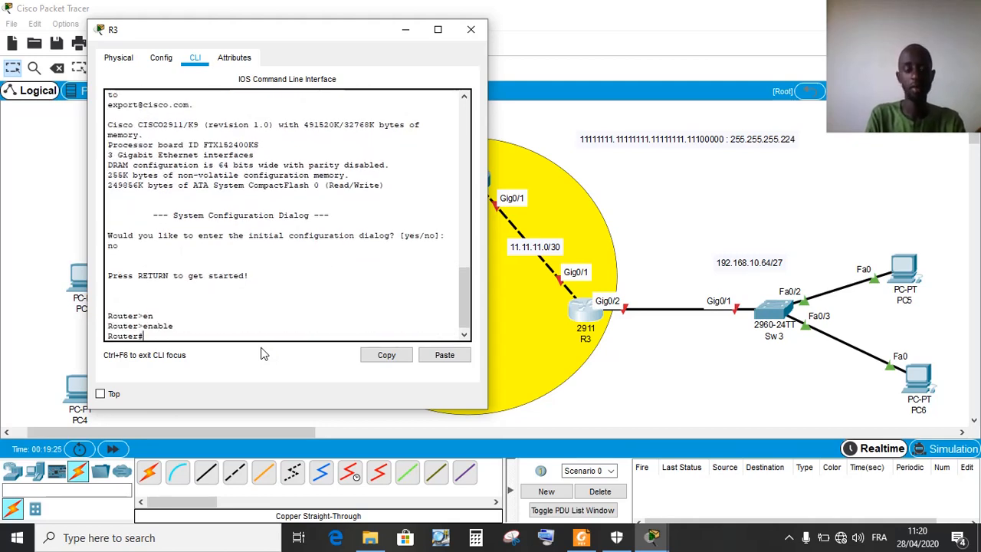
pyautogui.write('conf')
pyautogui.press('Tab')
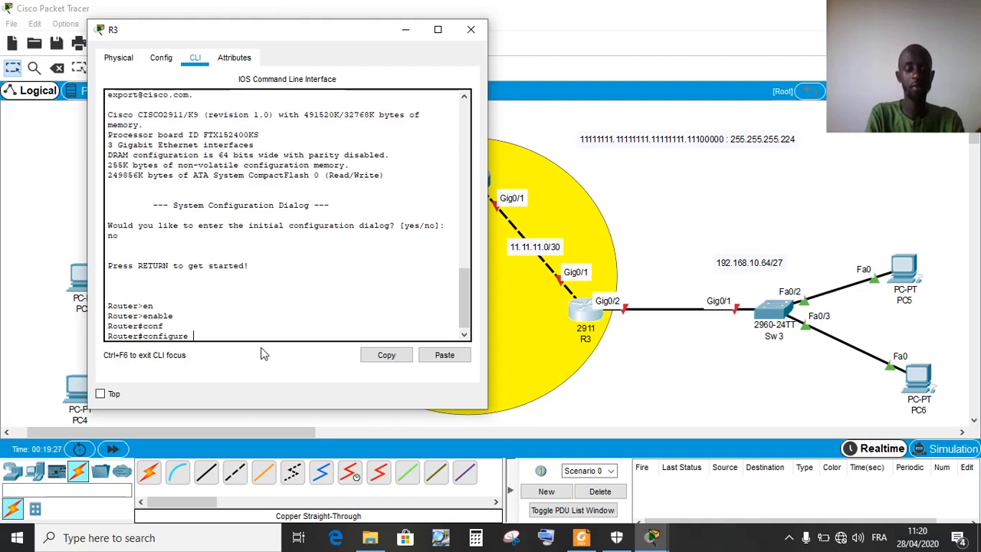
pyautogui.write('t')
pyautogui.press('Tab')
pyautogui.press('Return')
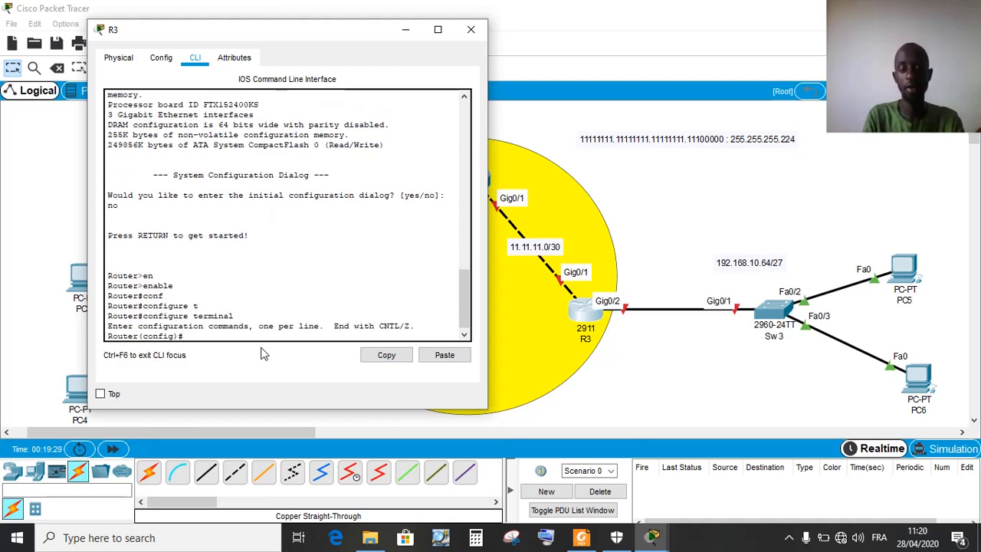
# Enable R3's interface gigabitEthernet 0/2 with no shutdown
pyautogui.write('in')
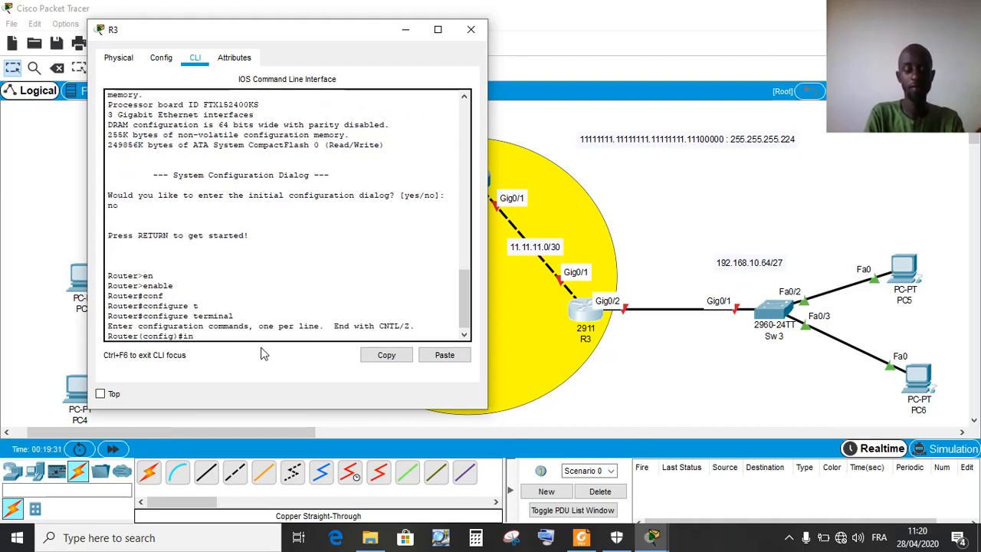
pyautogui.write('t')
pyautogui.press('Tab')
pyautogui.write('g')
pyautogui.press('Tab')
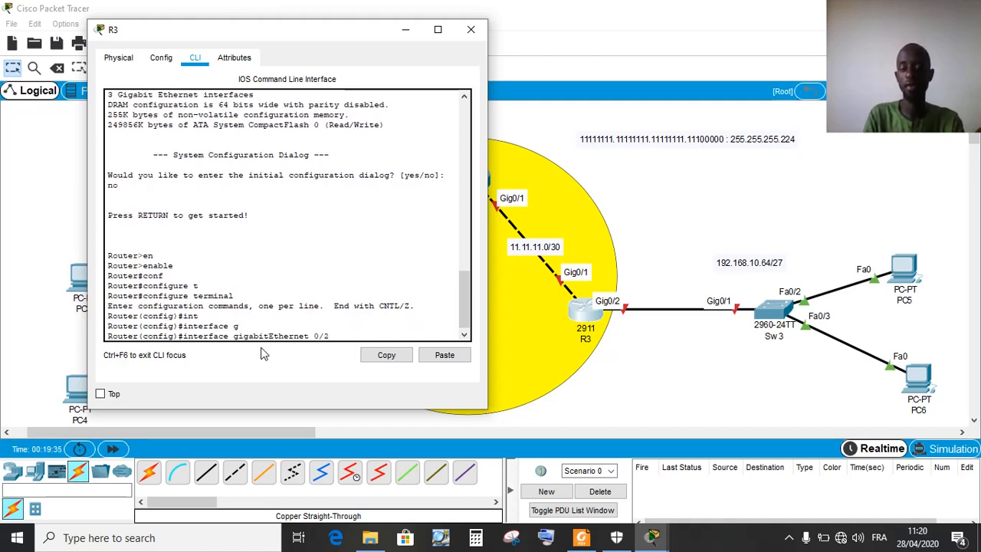
pyautogui.write('0/2')
pyautogui.press('Return')
pyautogui.press('Return')
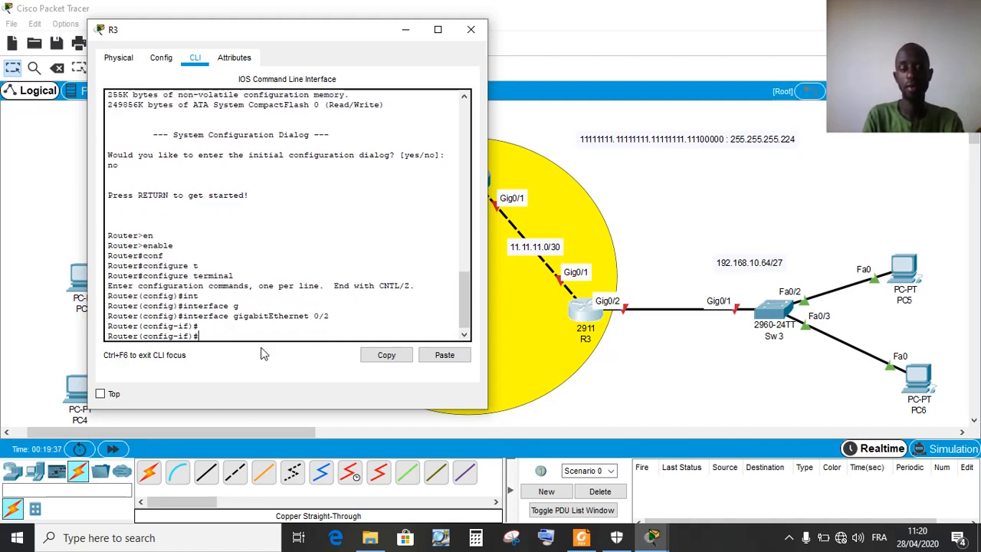
pyautogui.write('no sh')
pyautogui.press('Tab')
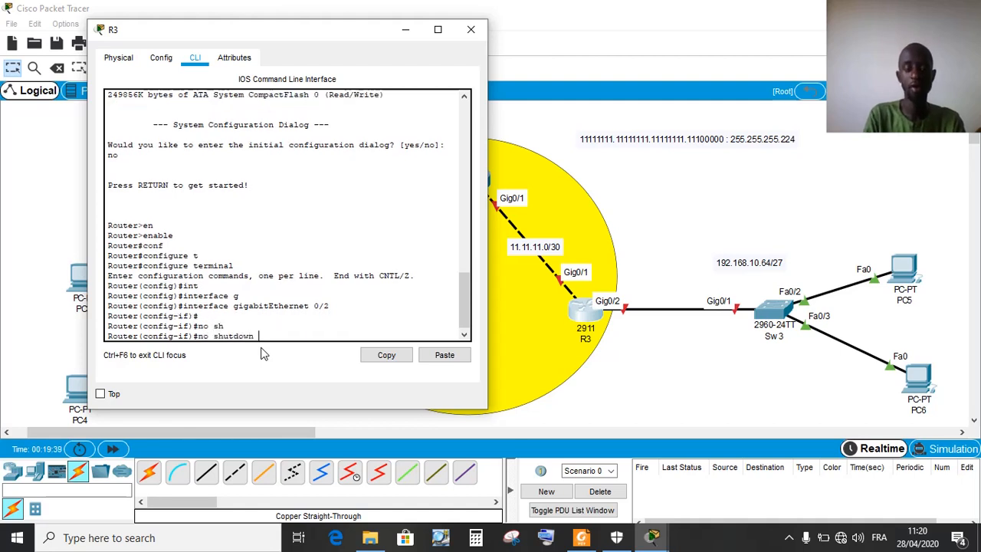
pyautogui.press('Return')
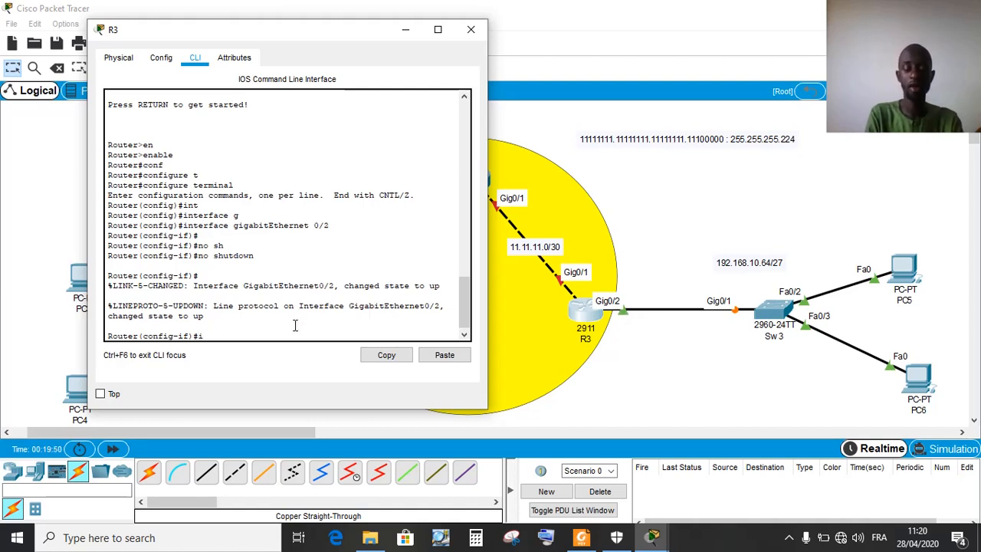
# Assign IP address 192.168.10.65 with mask 255.255.255.224 to R3's gigabitEthernet 0/2, and exit interface configuration
pyautogui.write('add')
pyautogui.press('Tab')
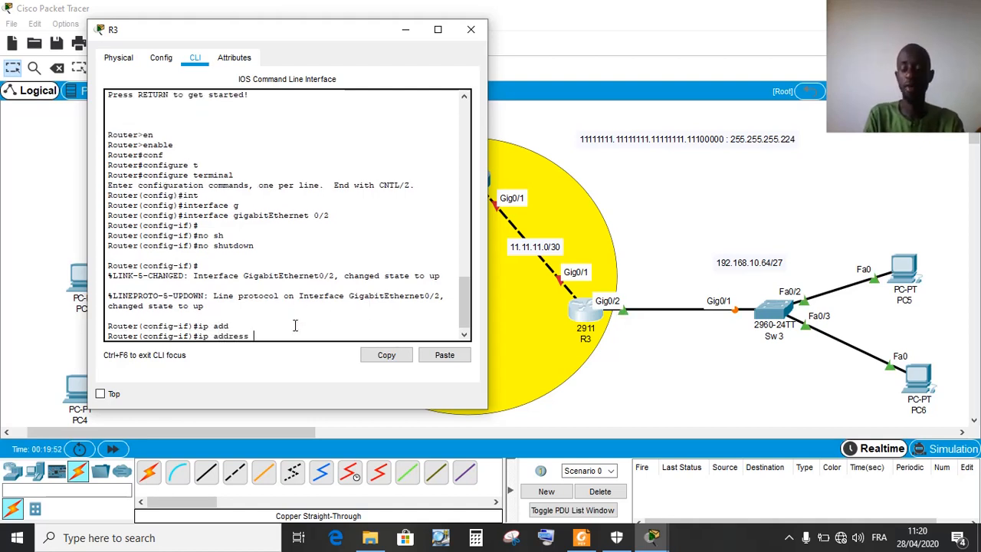
pyautogui.write('192.168.10.65 2')
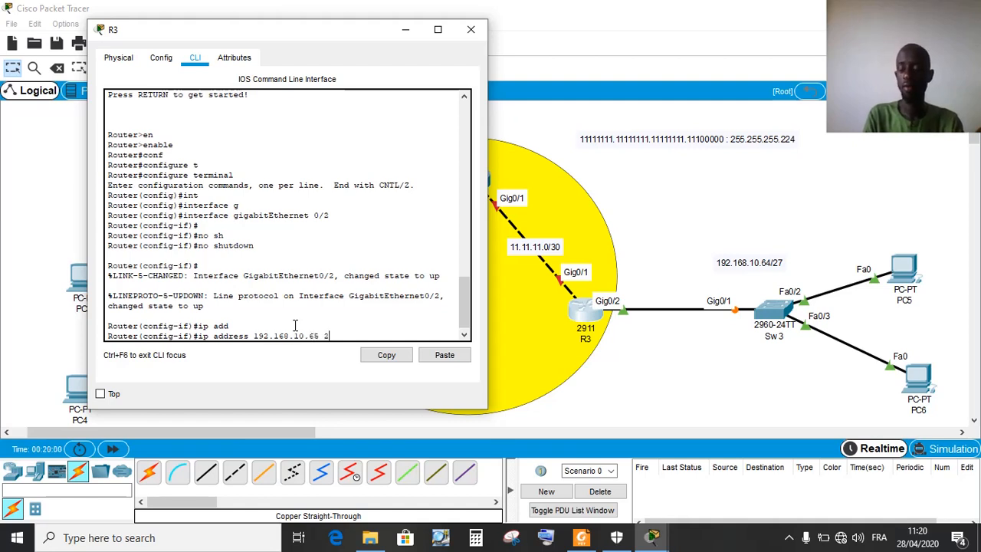
pyautogui.write('55')
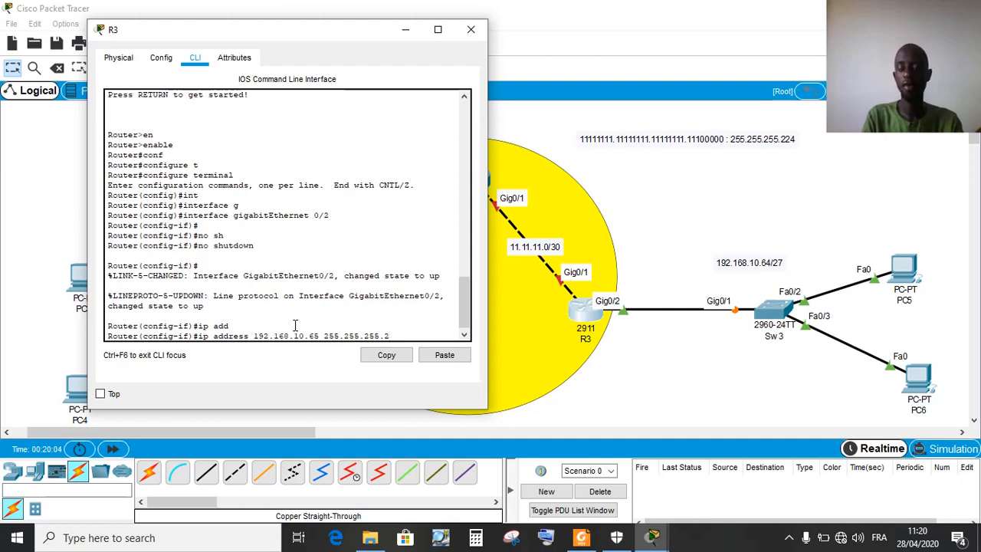
pyautogui.write('.255.255.224')
pyautogui.press('Return')
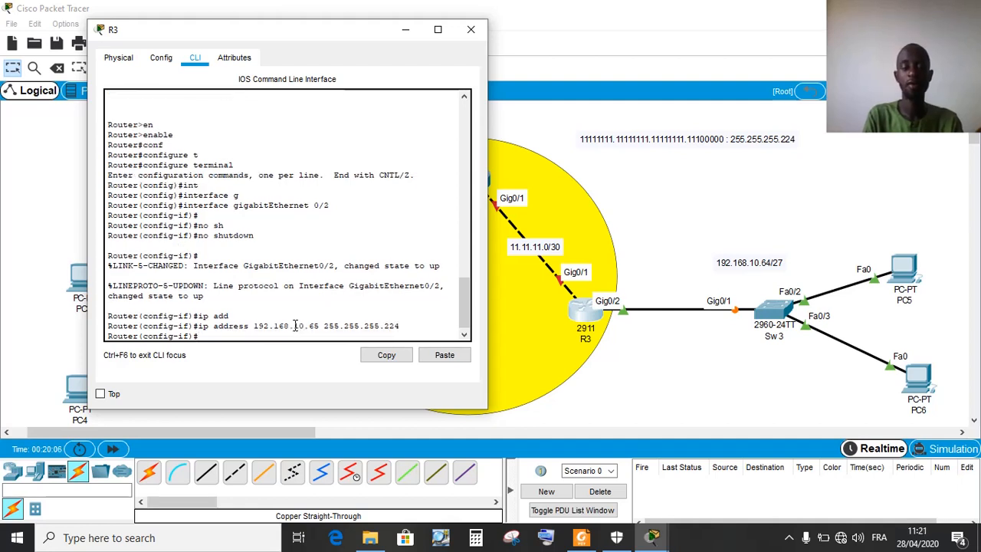
pyautogui.write('e')
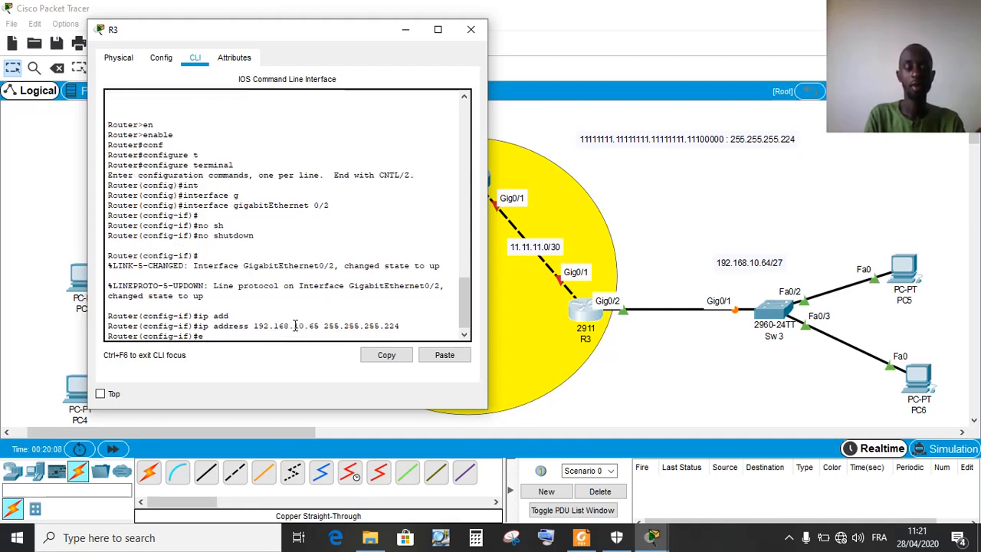
pyautogui.write('xit')
pyautogui.press('Return')
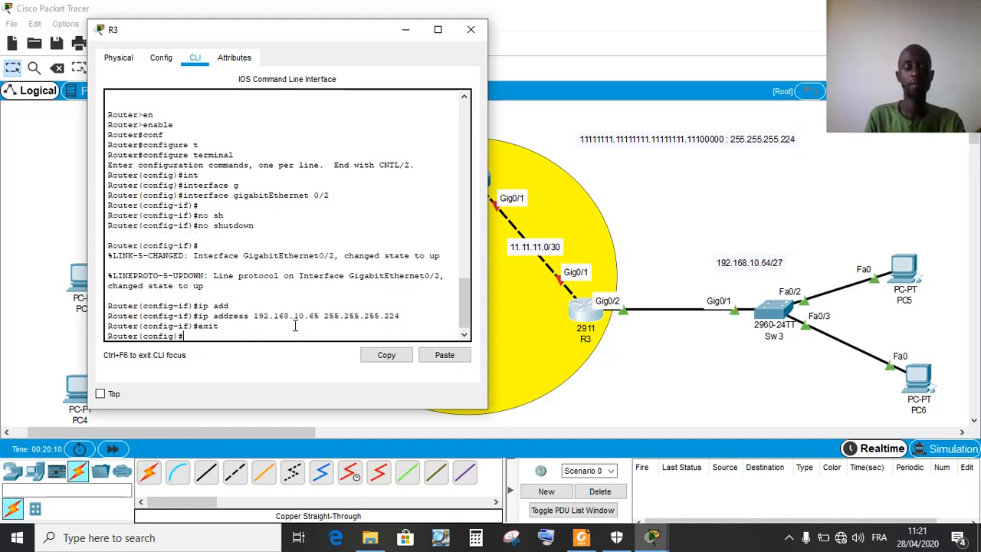
# Check the DHCP range for network 192.168.10.64/27 in the lab PDF, and create the DHCP pool P3 on R3
pyautogui.click(581, 538)
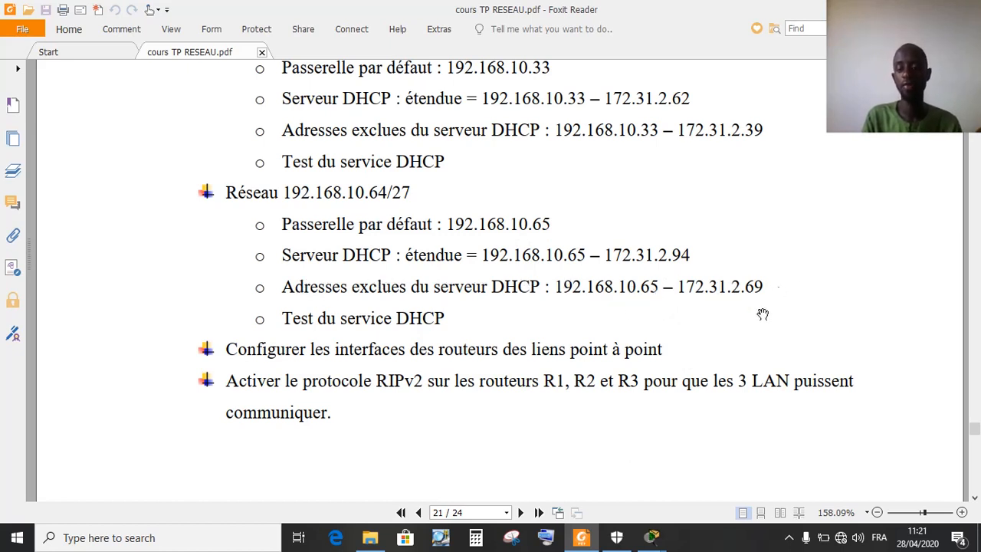
pyautogui.click(653, 537)
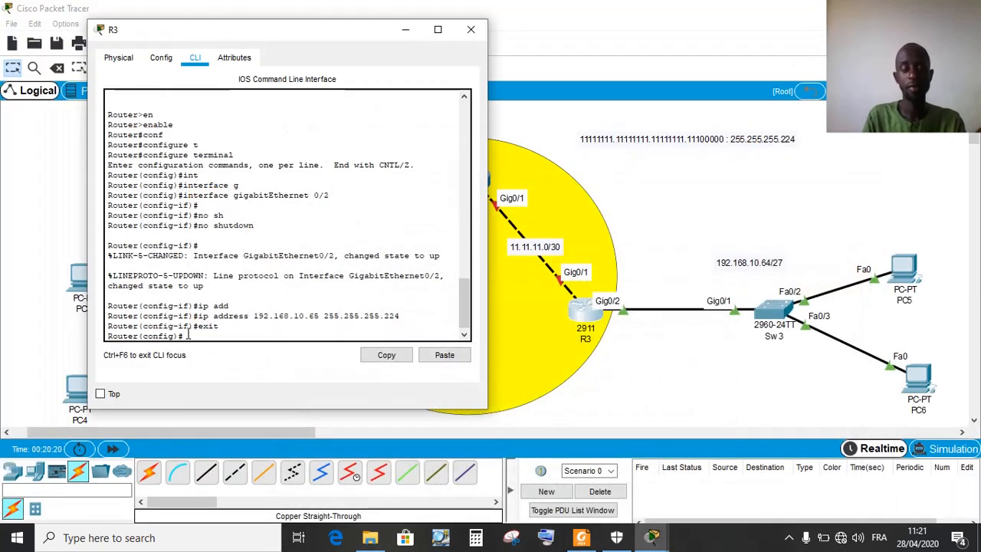
pyautogui.write('ip dh')
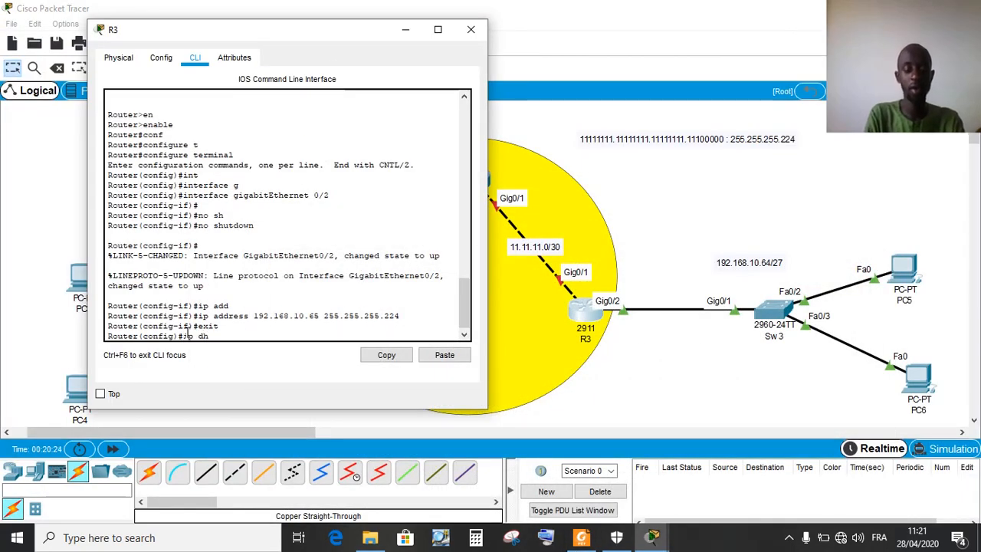
pyautogui.press('Tab')
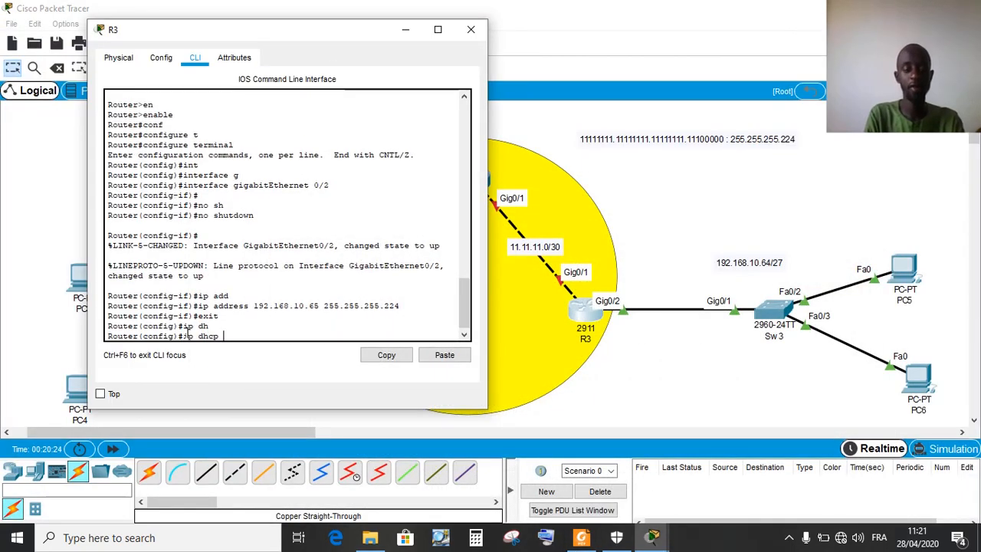
pyautogui.write('po')
pyautogui.press('Tab')
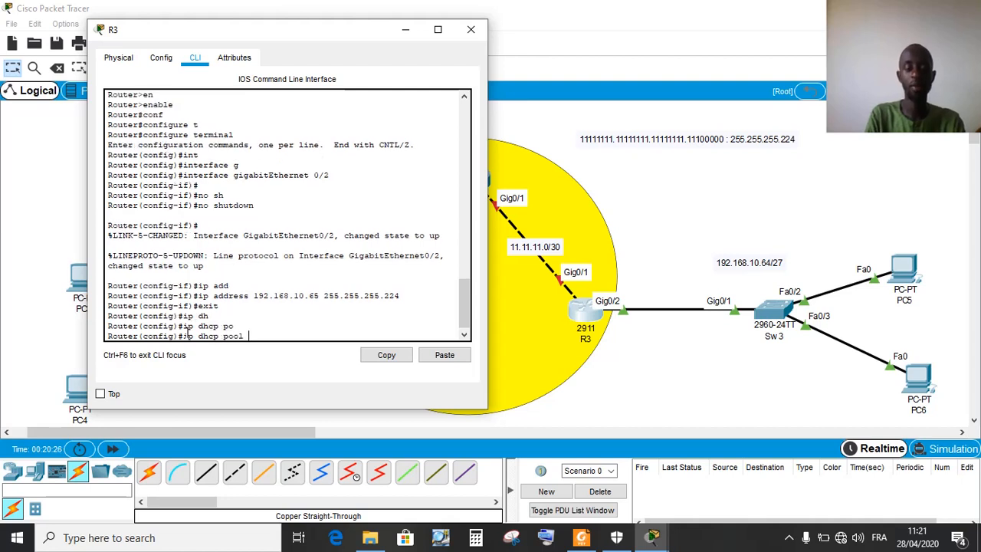
pyautogui.write('P3')
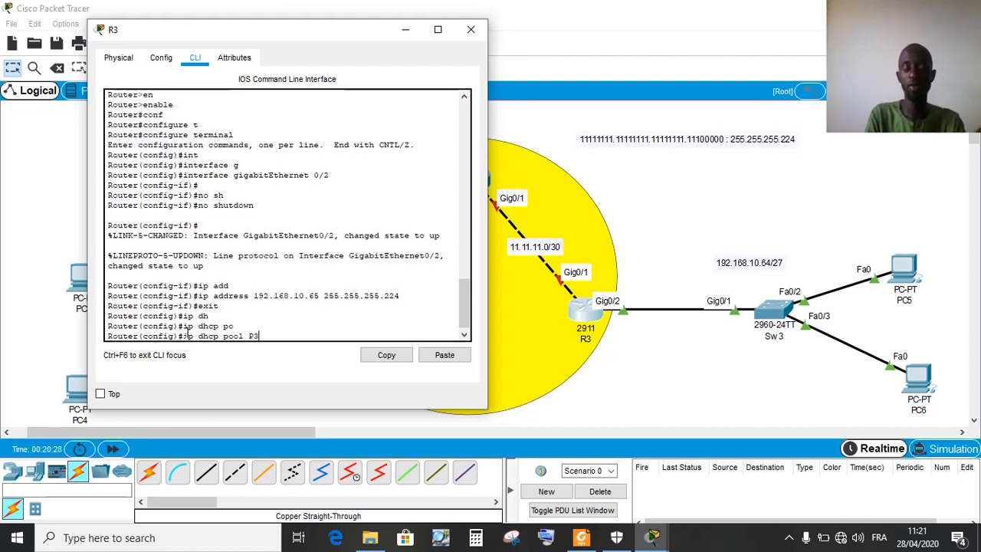
pyautogui.press('Return')
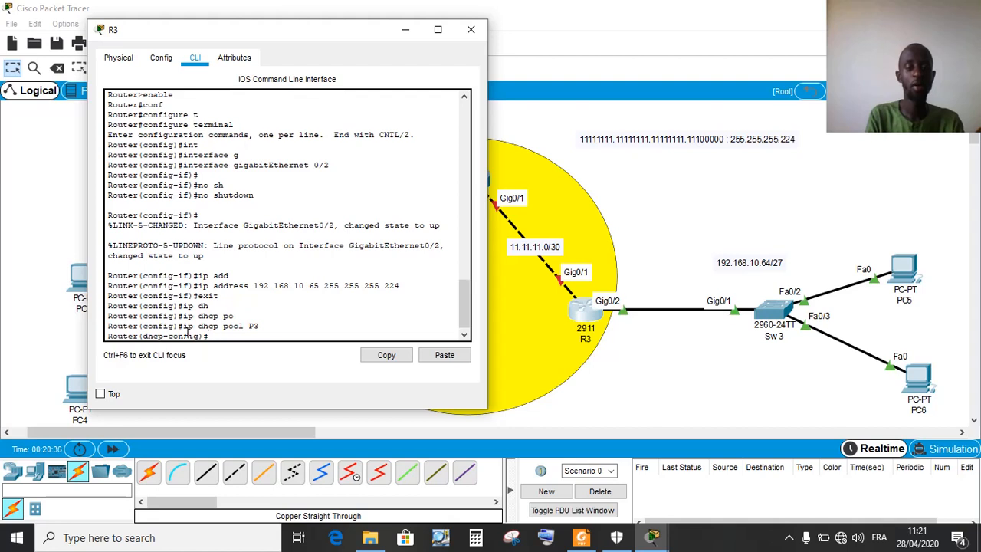
# Set the network of DHCP pool P3 to 192.168.10.64 with mask 255.255.255.224
pyautogui.write('t')
pyautogui.press('Tab')
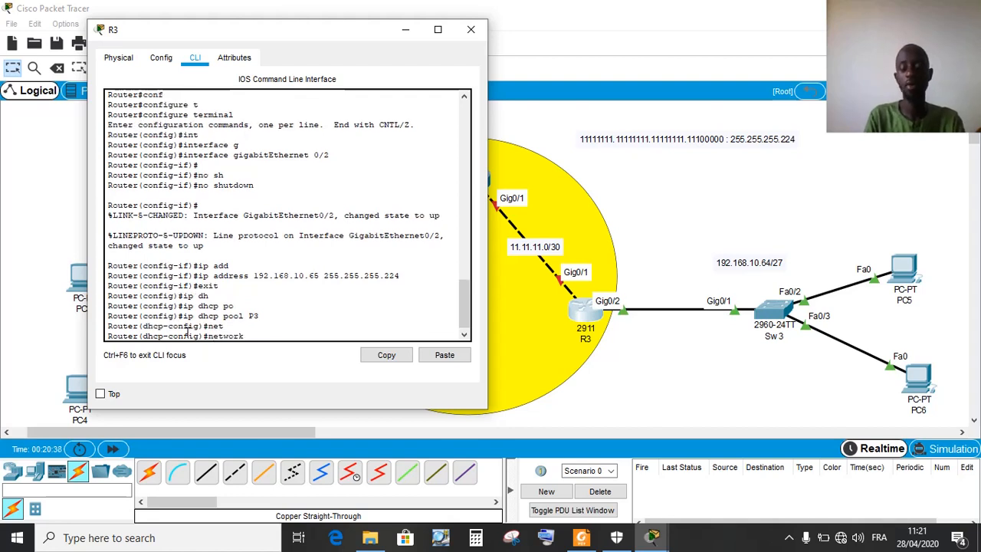
pyautogui.write('192')
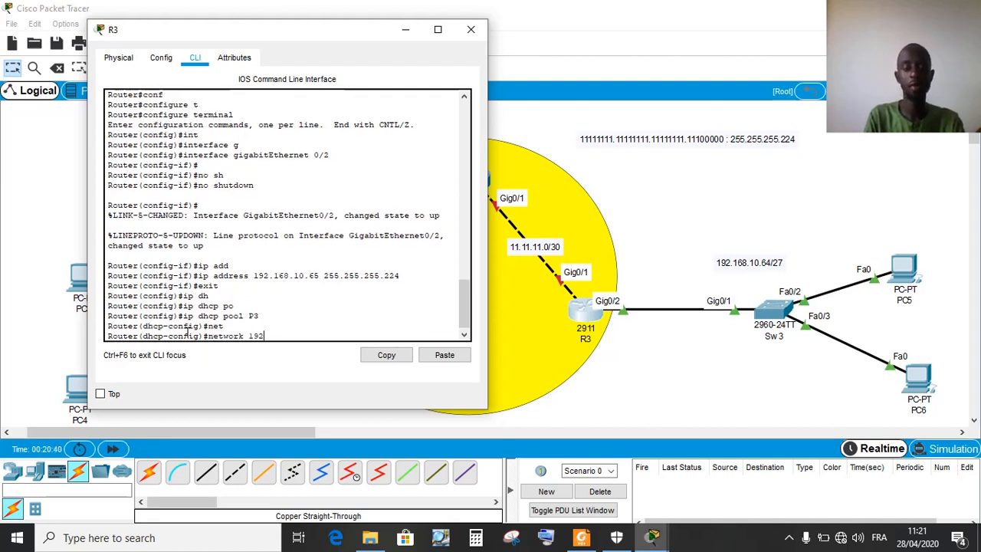
pyautogui.write('.168.10.64 255.255.255.224')
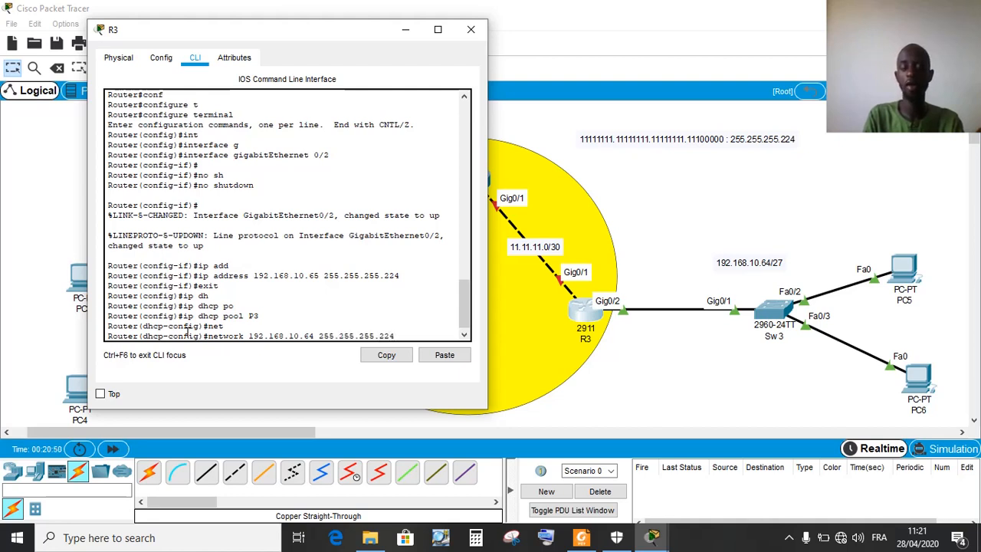
pyautogui.press('Return')
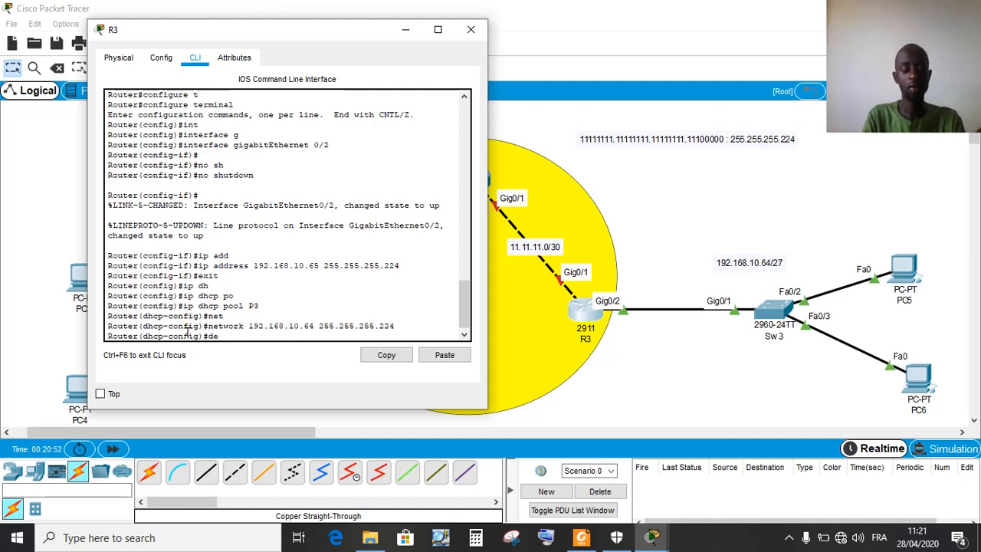
# Set the default router of DHCP pool P3 to 192.168.10.65, and exit the pool configuration
pyautogui.write('def')
pyautogui.press('Tab')
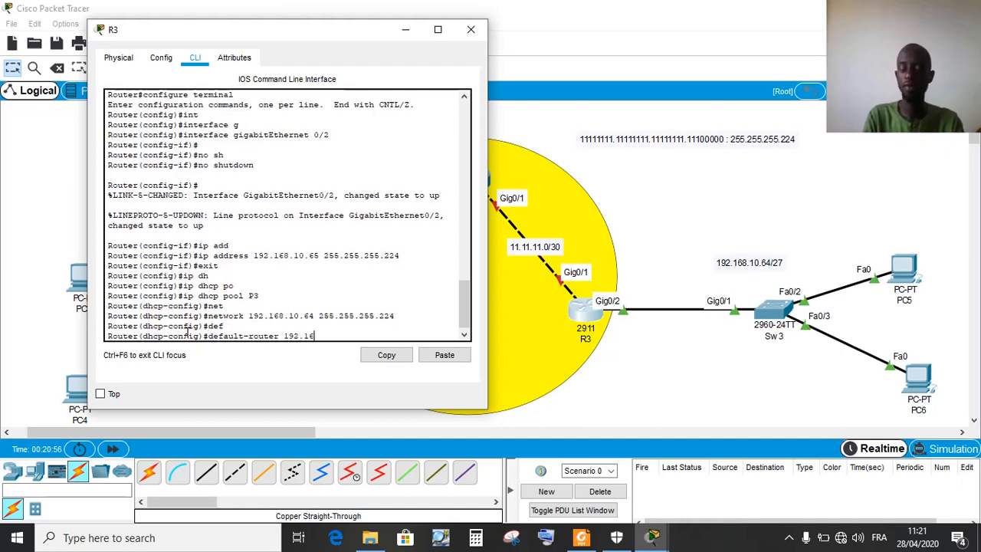
pyautogui.write('192.168.10.65')
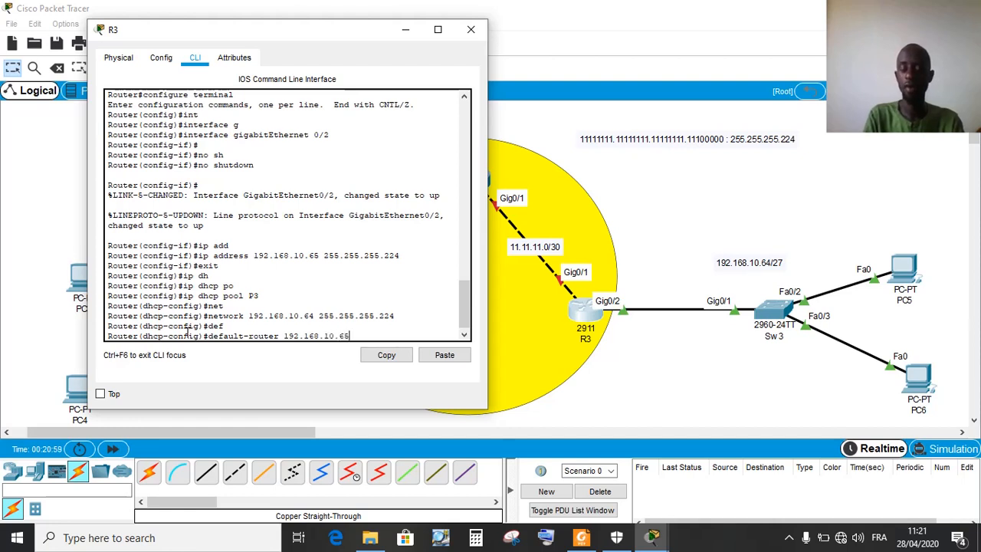
pyautogui.press('Return')
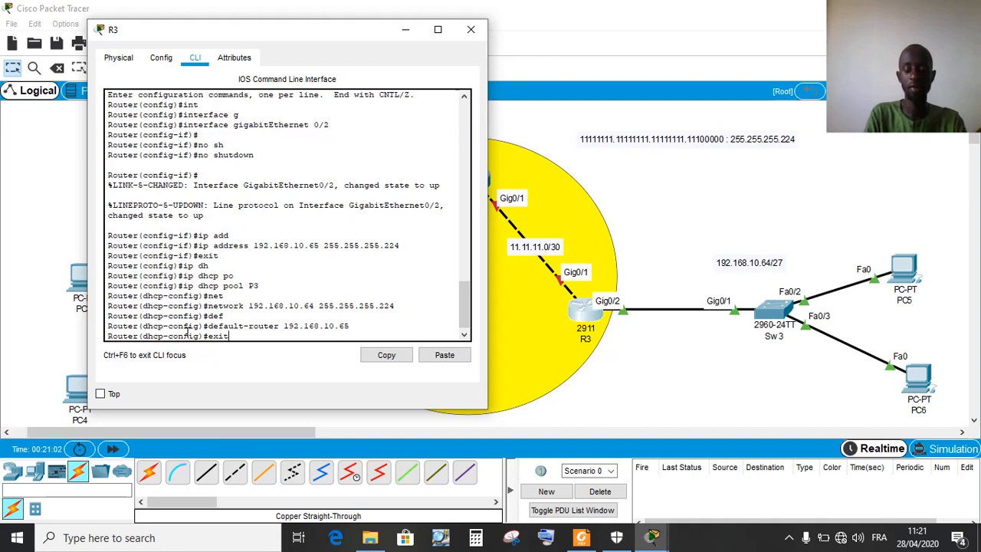
pyautogui.write('exit')
pyautogui.press('Return')
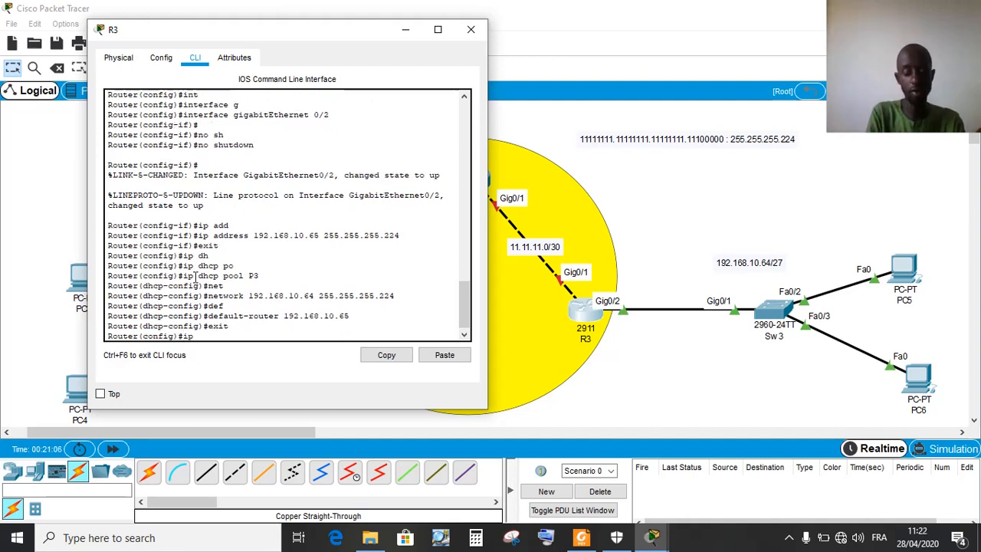
# Exclude addresses 192.168.10.65 to 192.168.10.69 from DHCP on R3
pyautogui.write('ip dh')
pyautogui.press('Tab')
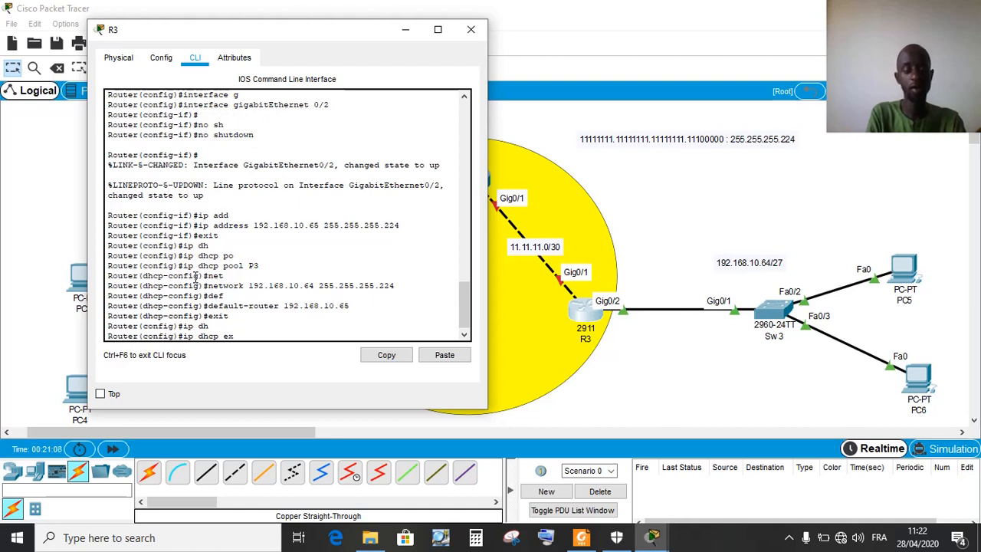
pyautogui.write('ex')
pyautogui.press('Tab')
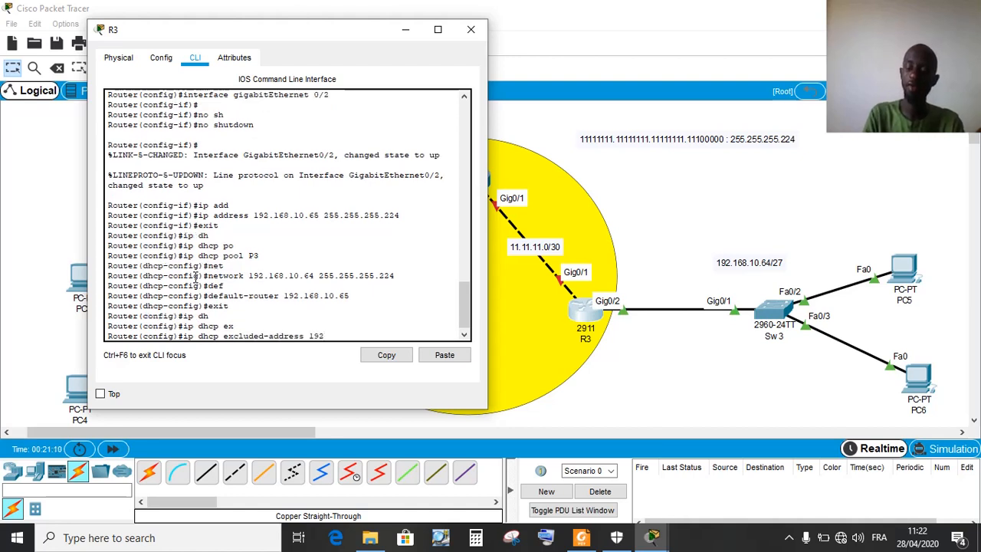
pyautogui.write('192.168.10.69')
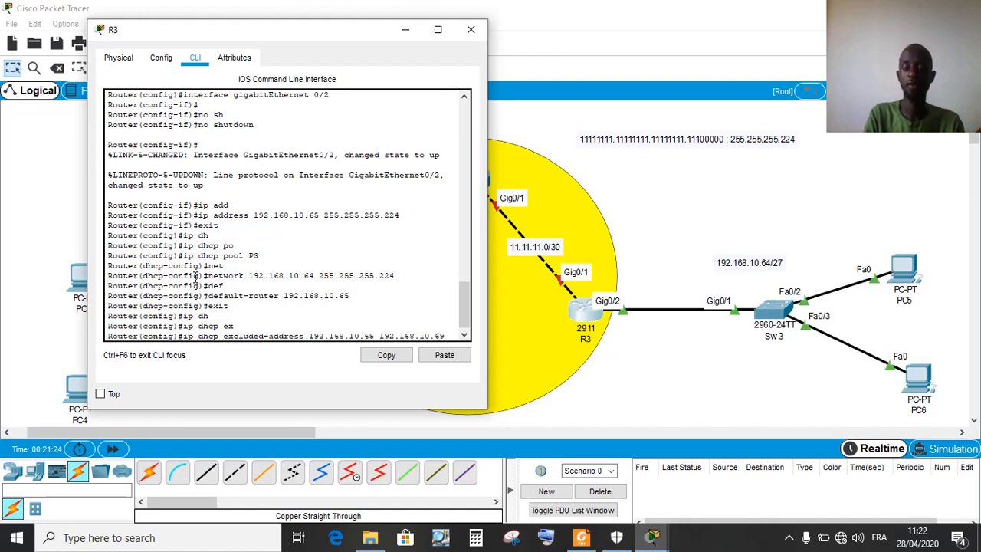
pyautogui.press('Return')
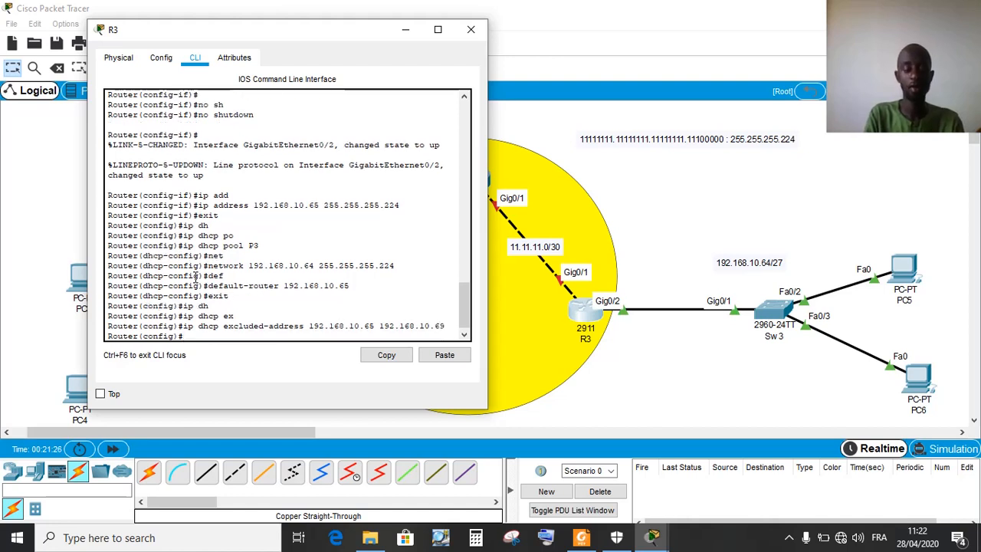
# End R3's configuration mode, save its configuration with wr, and close the R3 window
pyautogui.press('Return')
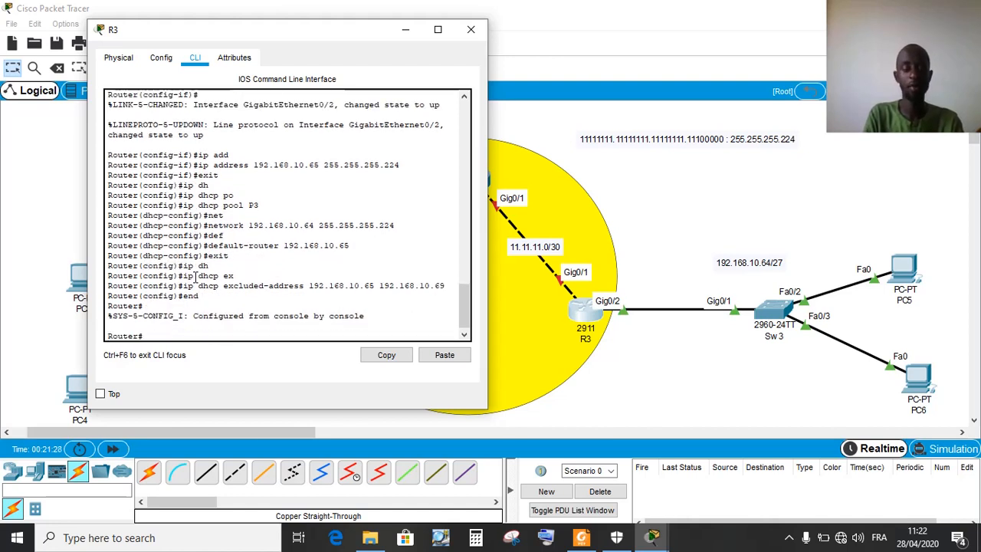
pyautogui.write('wr')
pyautogui.press('Return')
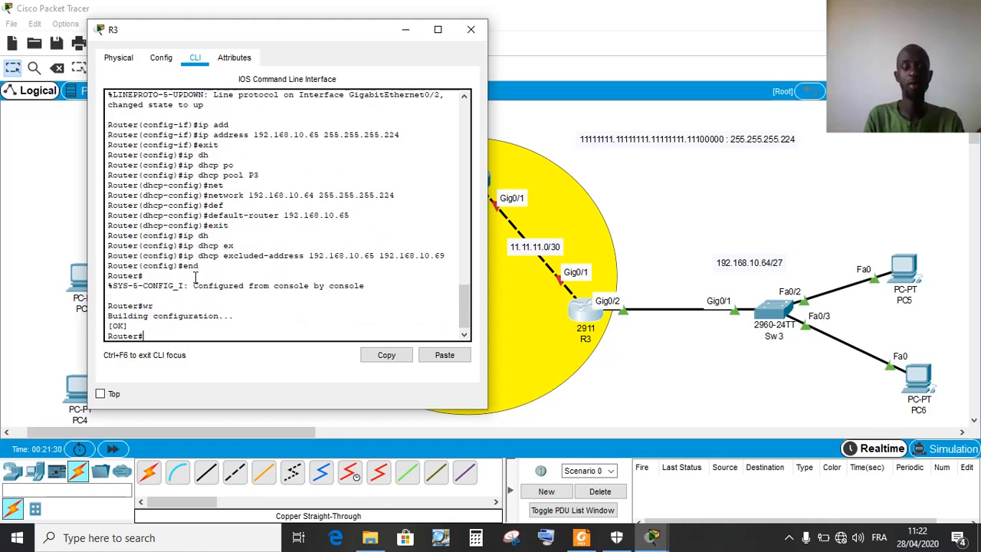
pyautogui.click(470, 29)
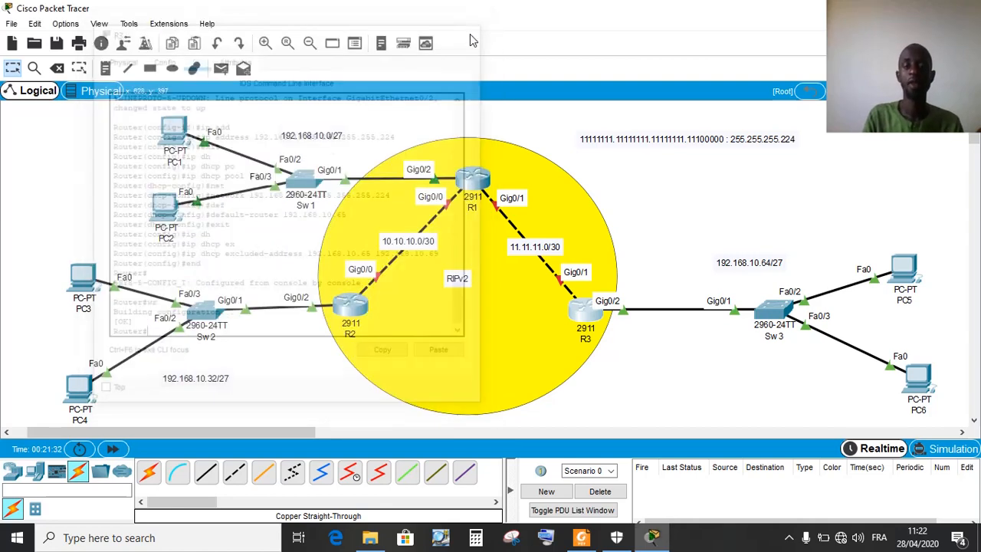
# Switch PC5's IPv4 configuration to DHCP, and close the PC5 window
pyautogui.click(584, 538)
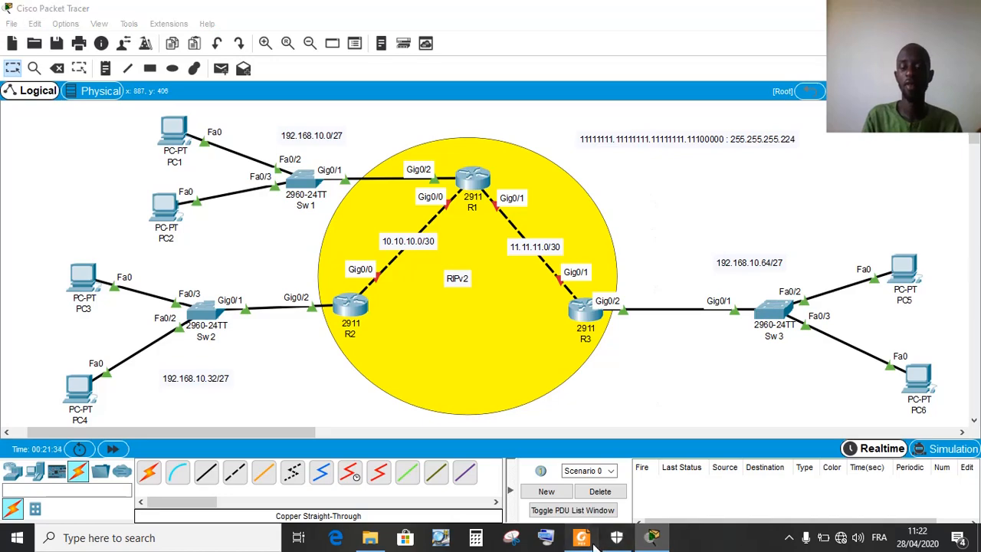
pyautogui.click(652, 538)
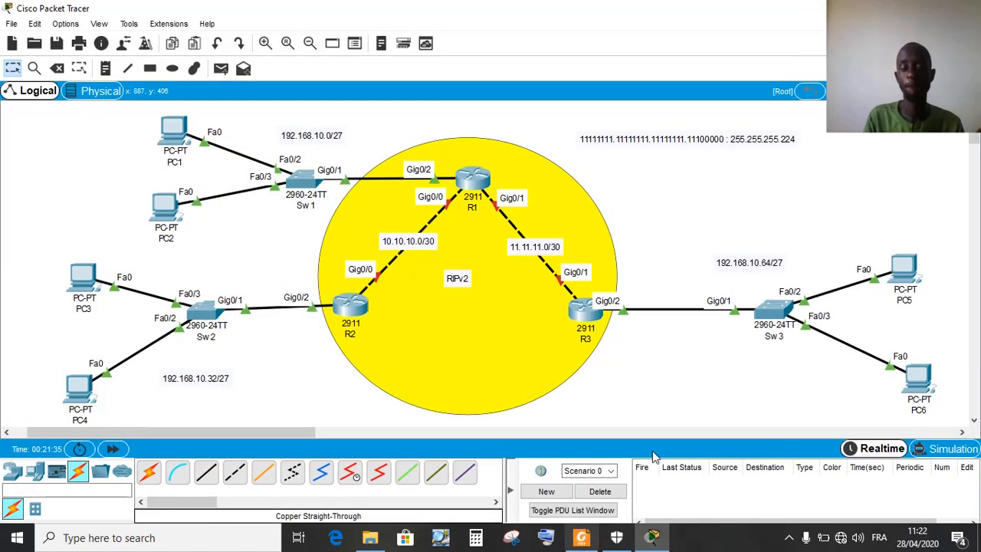
pyautogui.click(914, 276)
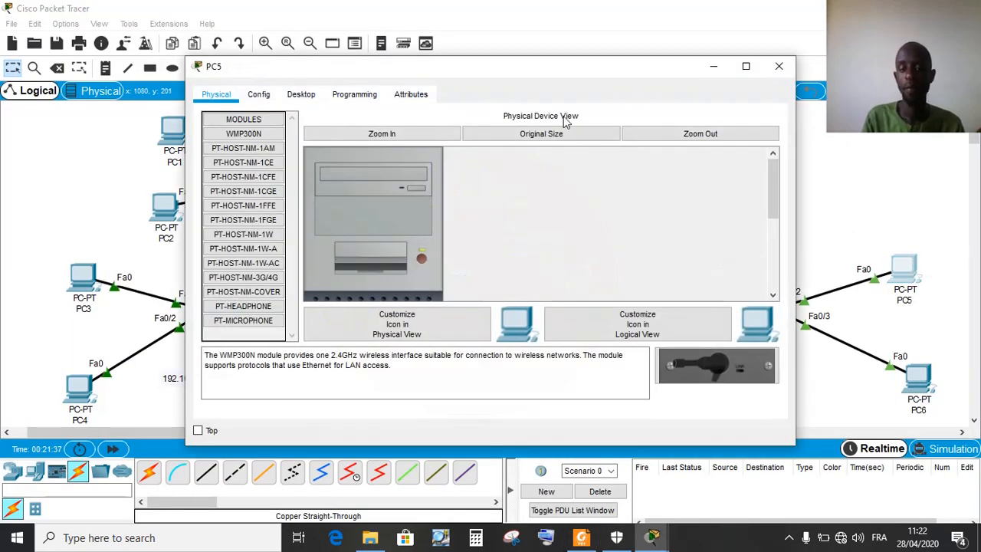
pyautogui.click(306, 98)
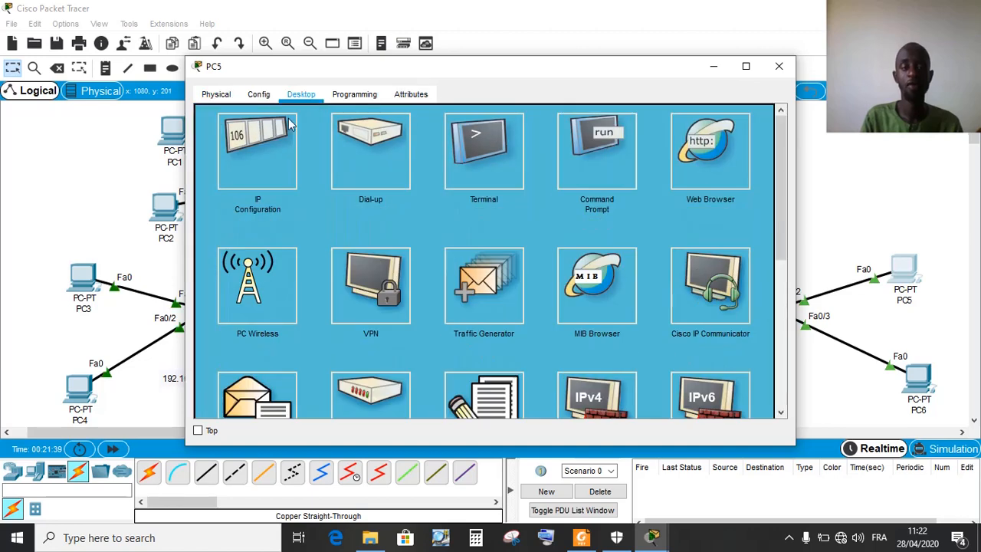
pyautogui.click(255, 150)
pyautogui.click(233, 115)
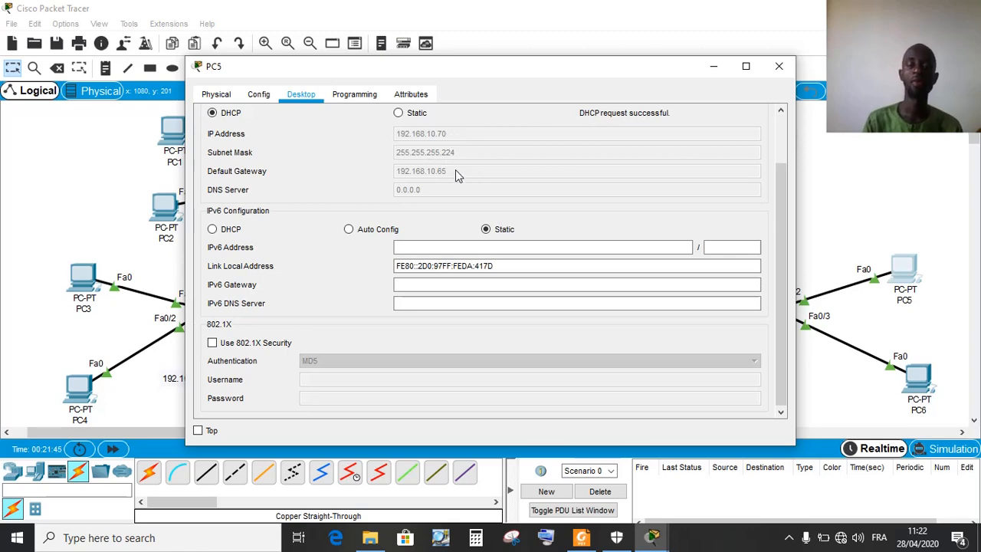
pyautogui.click(788, 74)
# Switch PC6's IPv4 configuration to DHCP, and close the PC6 window
pyautogui.click(918, 377)
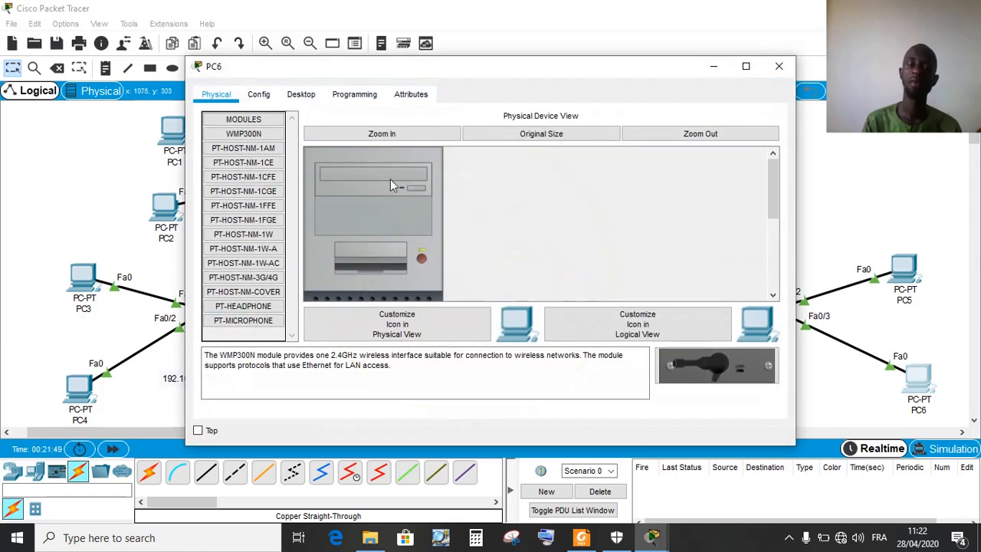
pyautogui.click(301, 95)
pyautogui.click(280, 160)
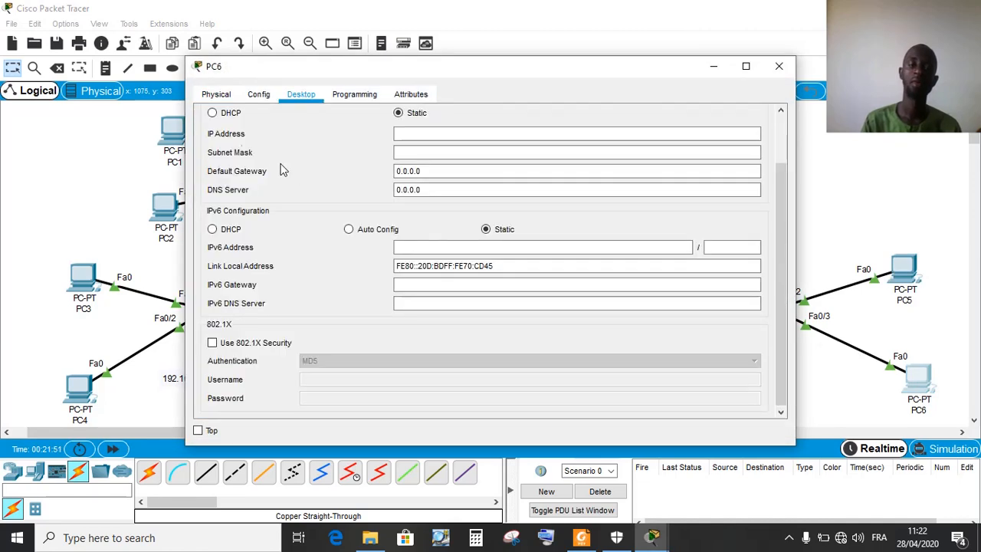
pyautogui.click(213, 113)
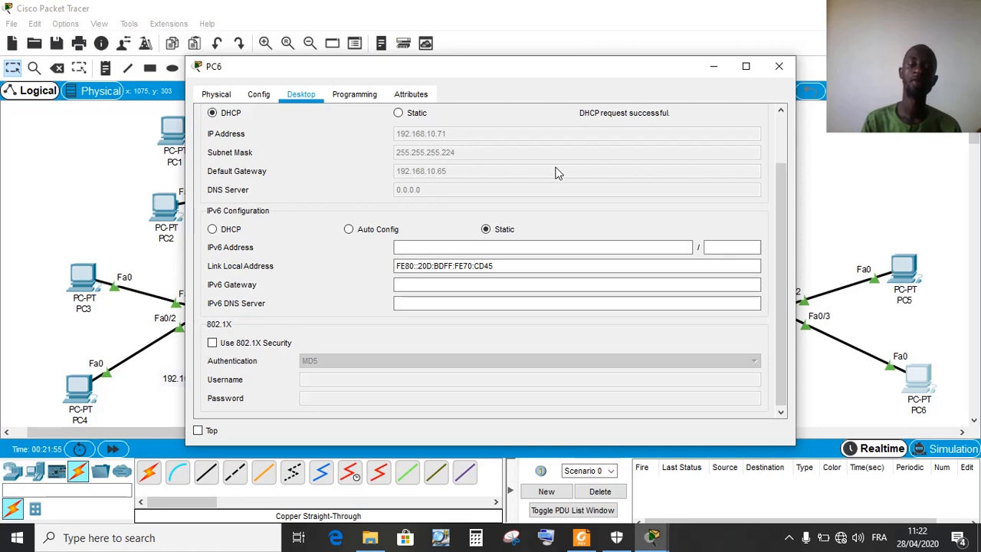
pyautogui.click(779, 66)
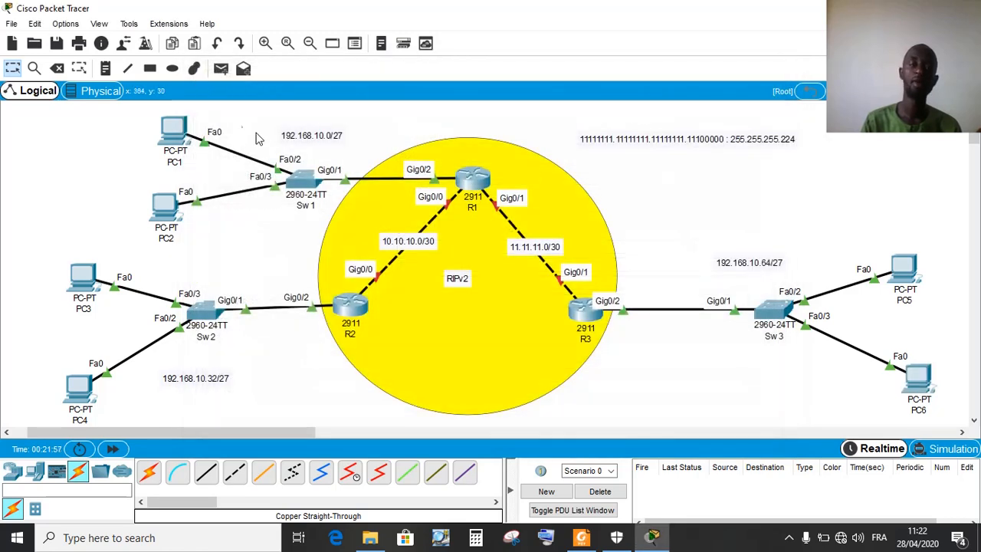
# Test connectivity by sending a simple PDU from PC5 to PC6, and delete the test scenario
pyautogui.click(221, 68)
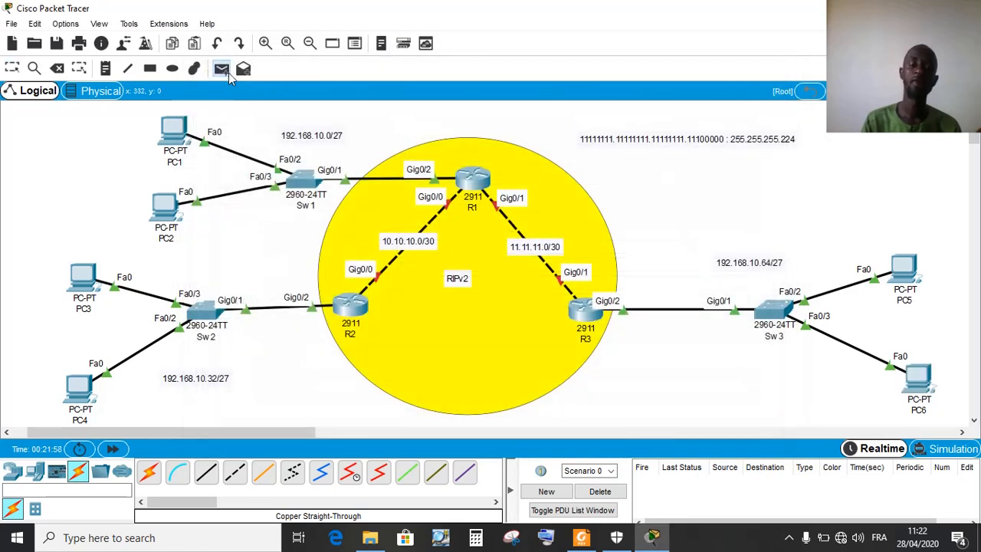
pyautogui.click(922, 269)
pyautogui.click(926, 377)
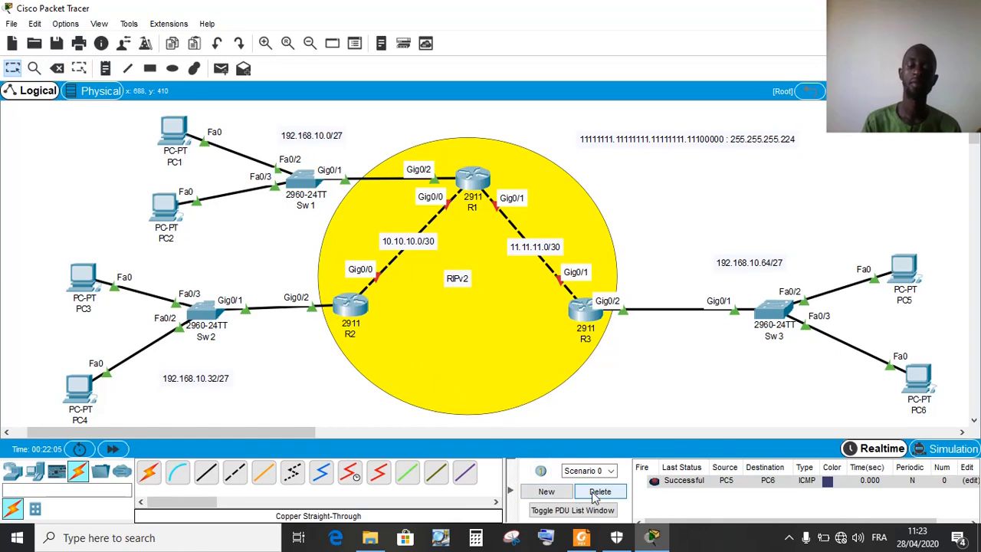
pyautogui.click(597, 495)
# Check the remaining point-to-point and RIPv2 tasks in the lab PDF, and enter global configuration mode in R1's CLI
pyautogui.click(583, 538)
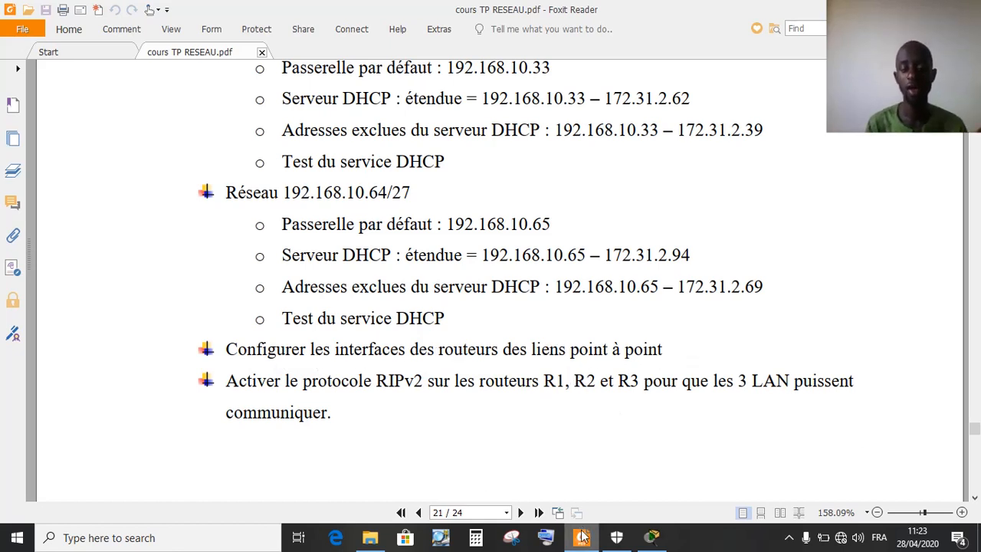
pyautogui.click(583, 536)
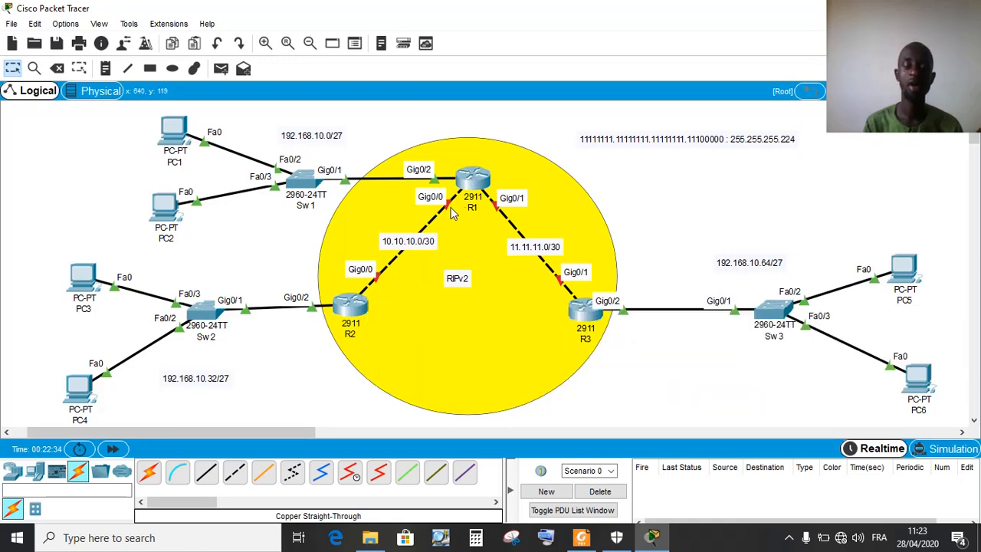
pyautogui.click(475, 178)
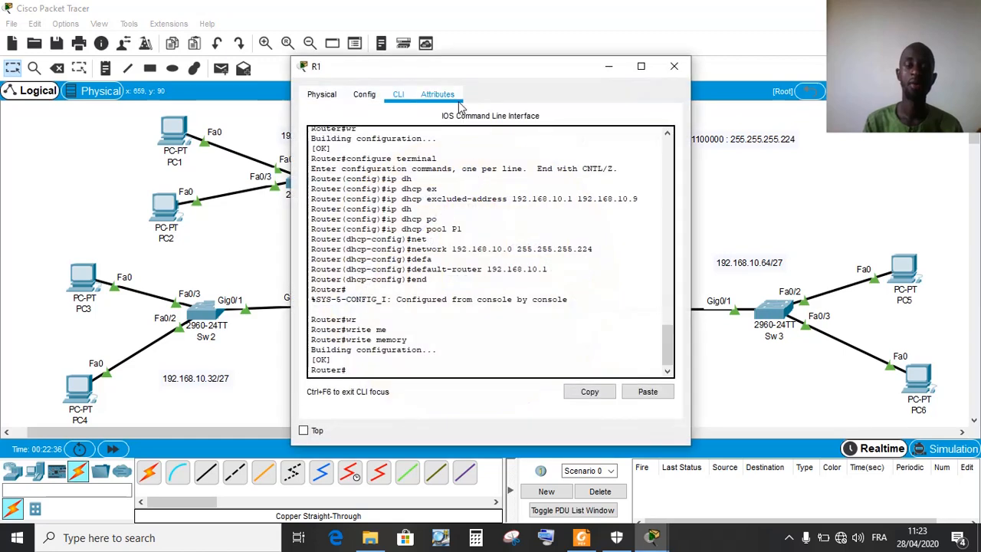
pyautogui.moveTo(450, 69); pyautogui.dragTo(750, 33)
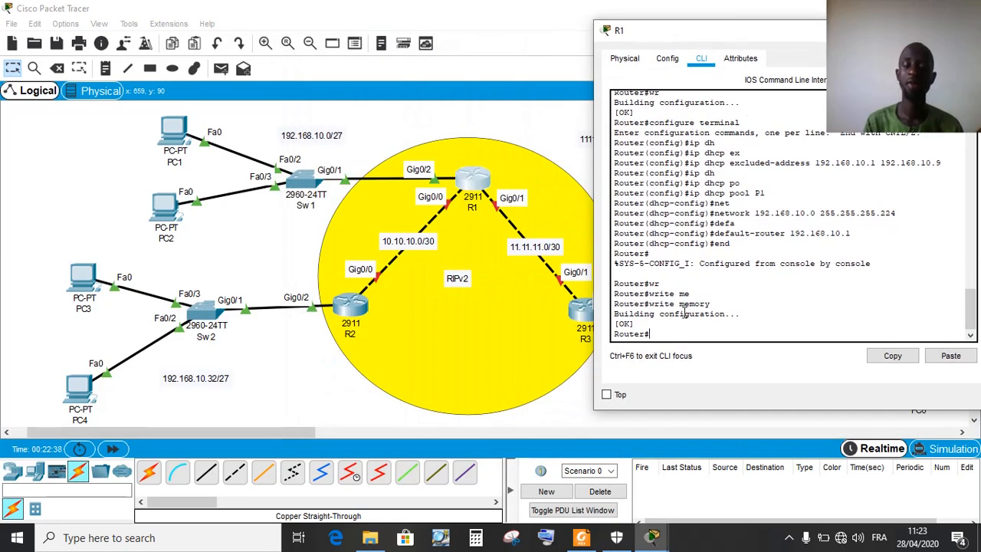
pyautogui.write('configure terminal')
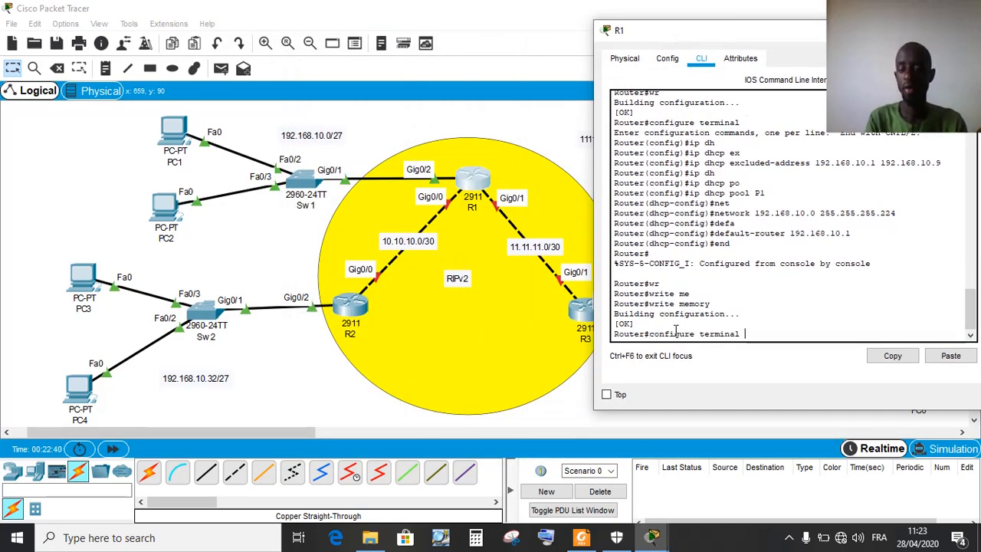
pyautogui.press('Return')
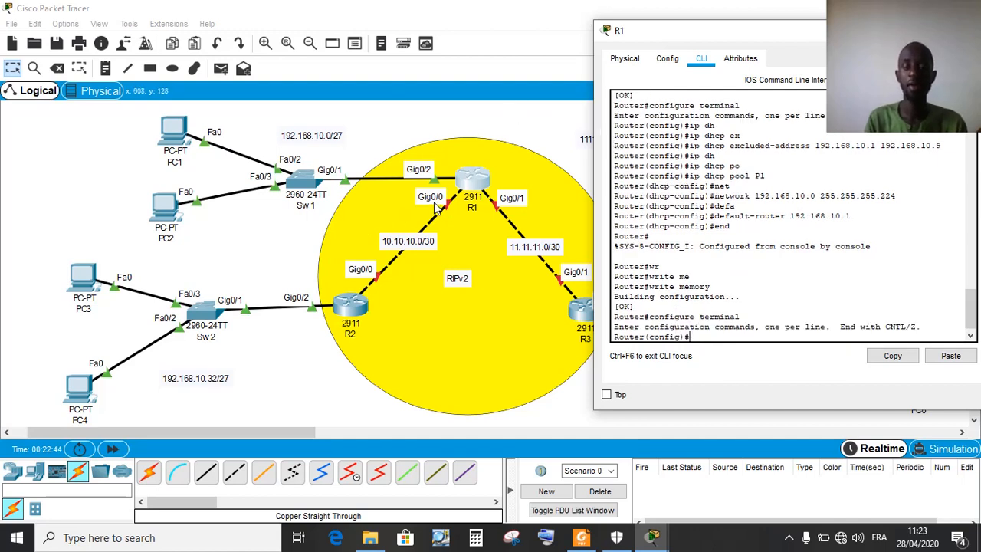
# Enter interface configuration for gigabitEthernet 0/0 on R1, reusing the earlier interface command
pyautogui.press('Up')
pyautogui.press('Up')
pyautogui.press('Up')
pyautogui.press('Up')
pyautogui.press('Up')
pyautogui.press('Up')
pyautogui.press('Up')
pyautogui.press('Up')
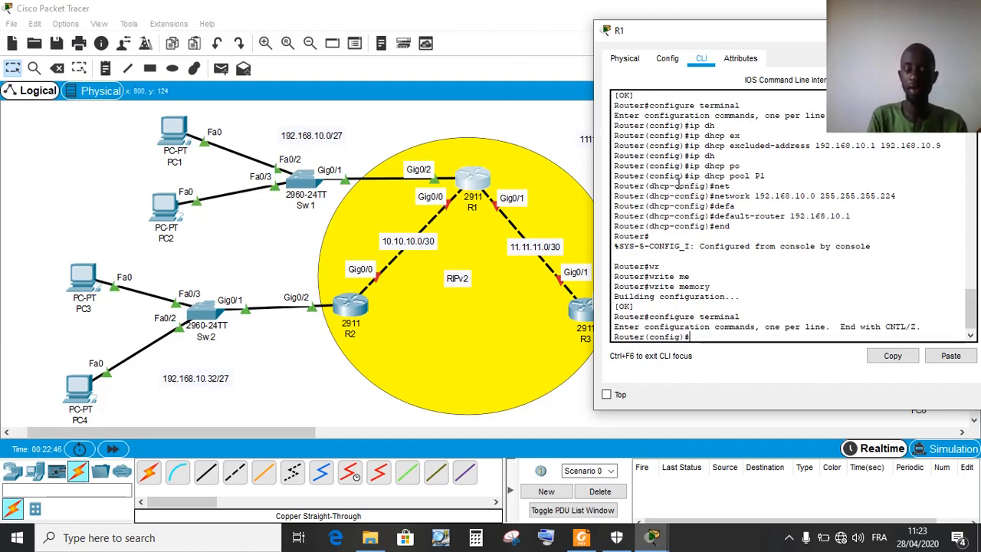
pyautogui.press('Up')
pyautogui.press('Up')
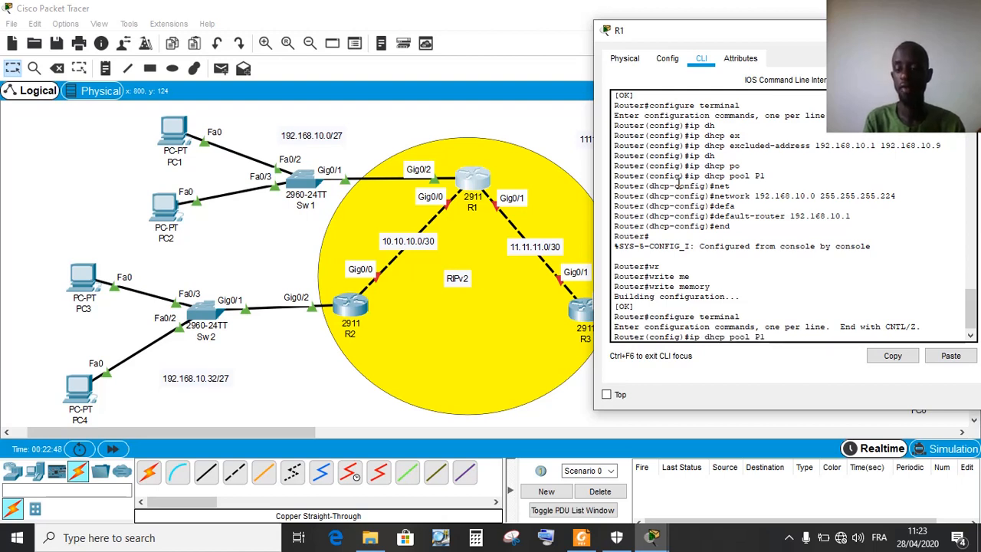
pyautogui.press('Up')
pyautogui.press('Up')
pyautogui.press('Up')
pyautogui.press('Up')
pyautogui.press('Up')
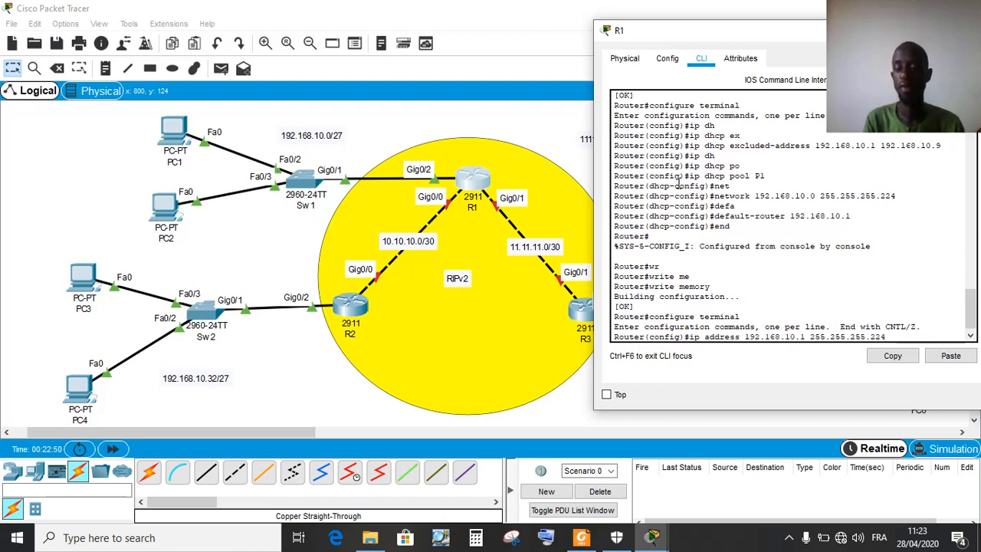
pyautogui.press('Up')
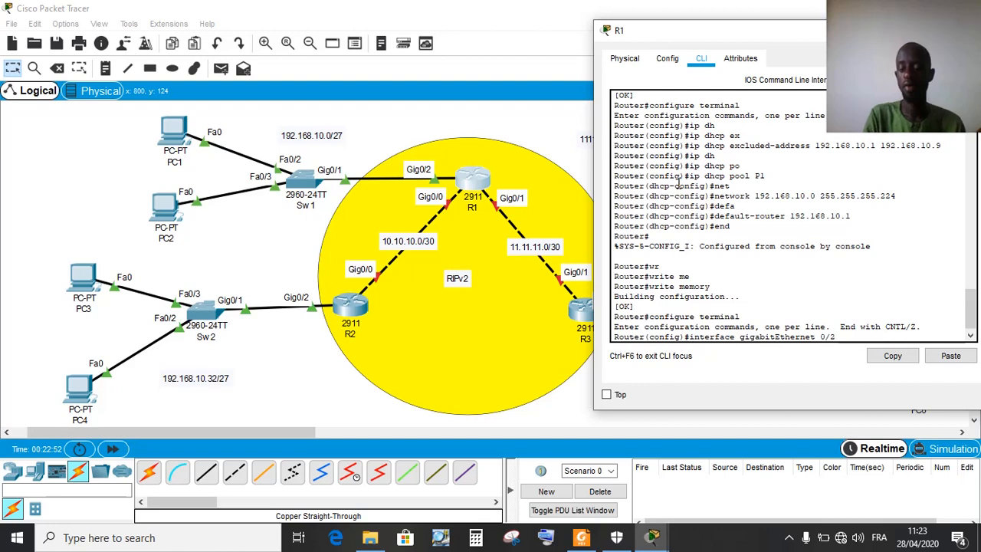
pyautogui.press('Return')
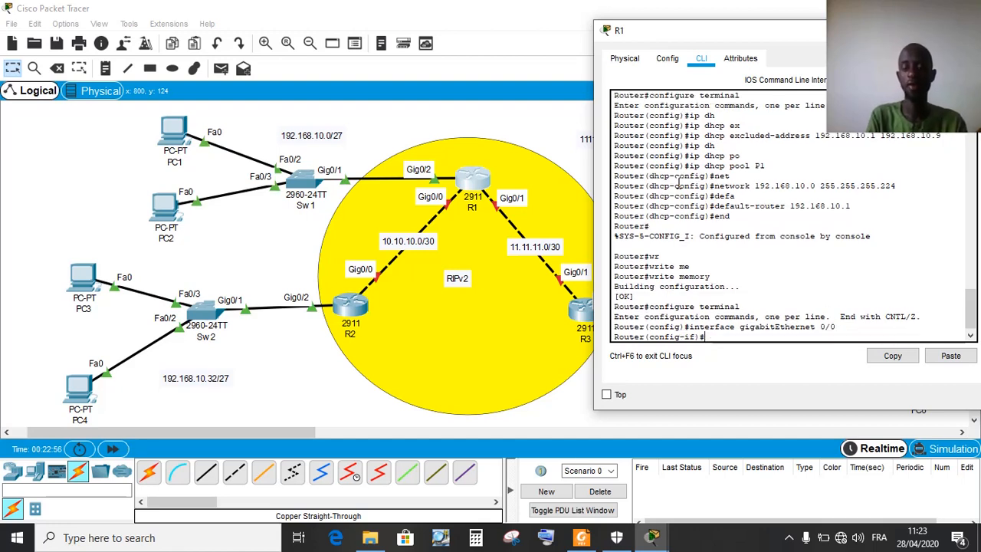
# Enable R1's interface gigabitEthernet 0/0 with no shutdown
pyautogui.write('no sh')
pyautogui.press('Tab')
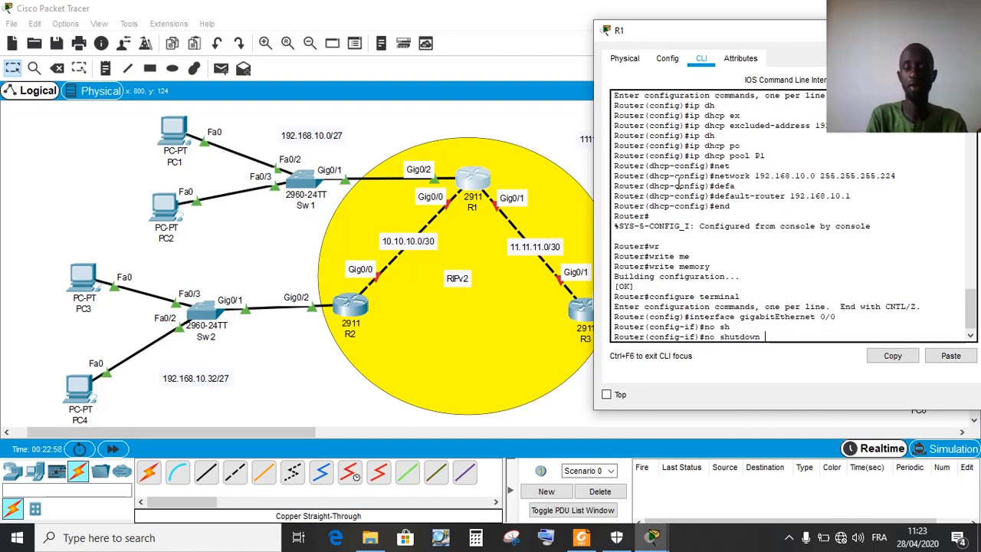
pyautogui.press('Return')
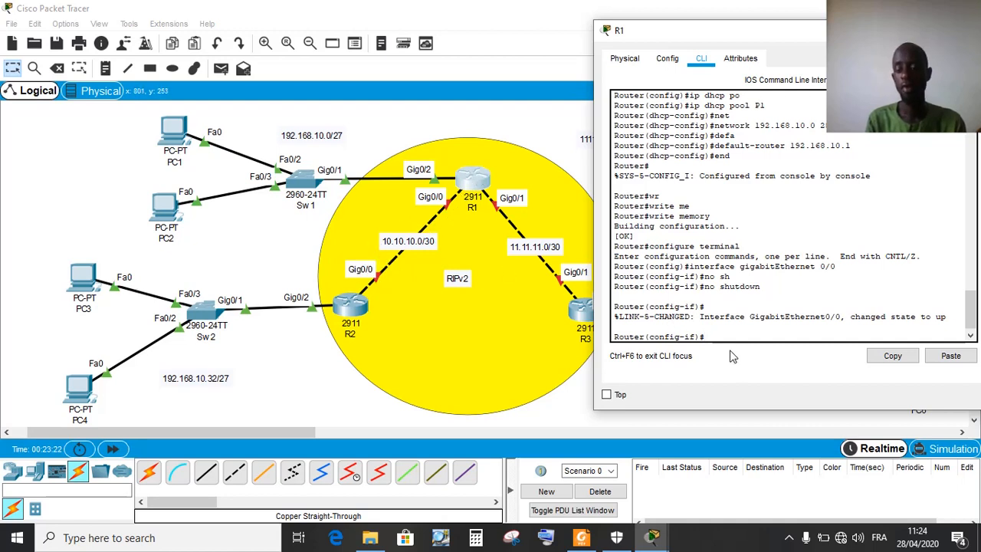
# Assign IP address 10.10.10.1 with subnet mask 255.255.255.252 to R1's gigabitEthernet 0/0 interface
pyautogui.write('ip')
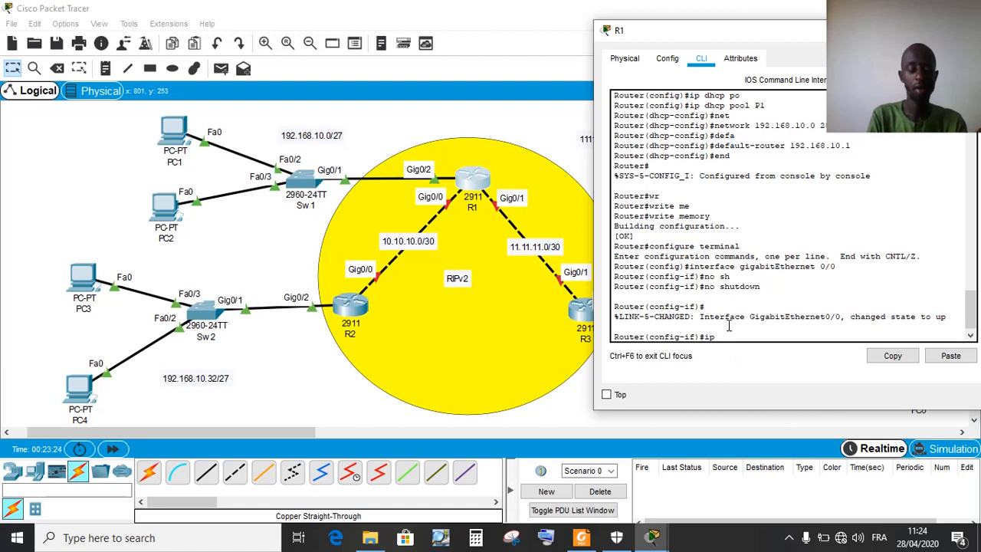
pyautogui.write(' add')
pyautogui.press('Tab')
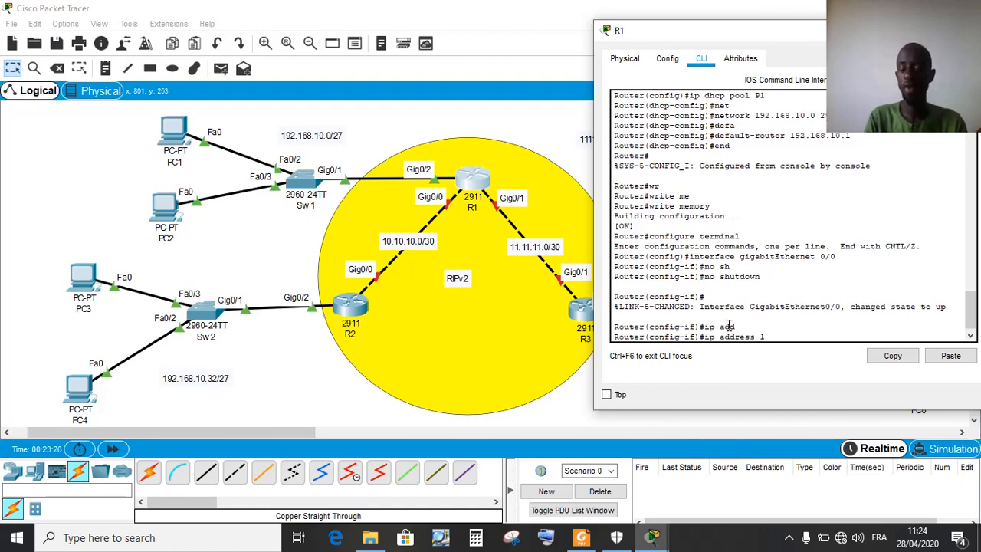
pyautogui.write('10.10.10')
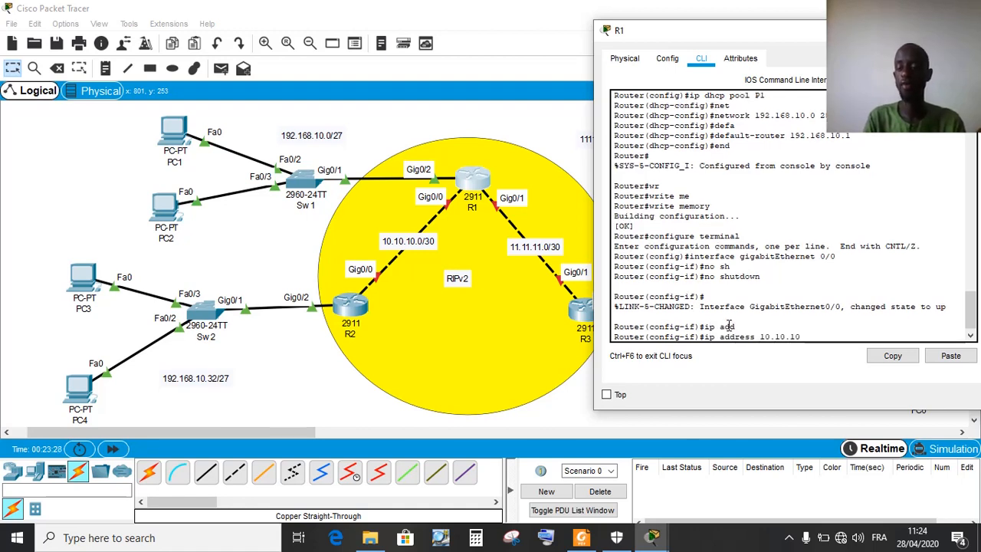
pyautogui.write('.1')
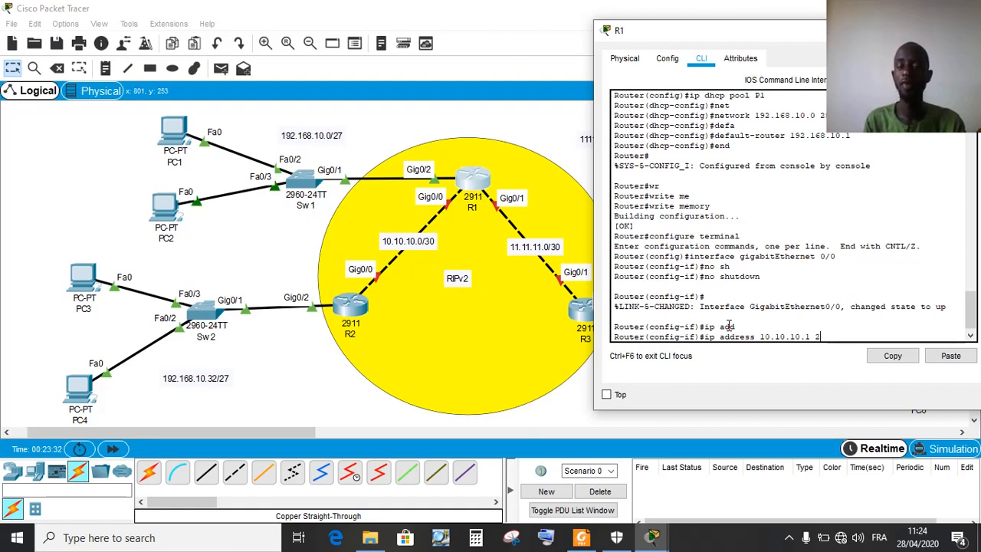
pyautogui.write(' 2')
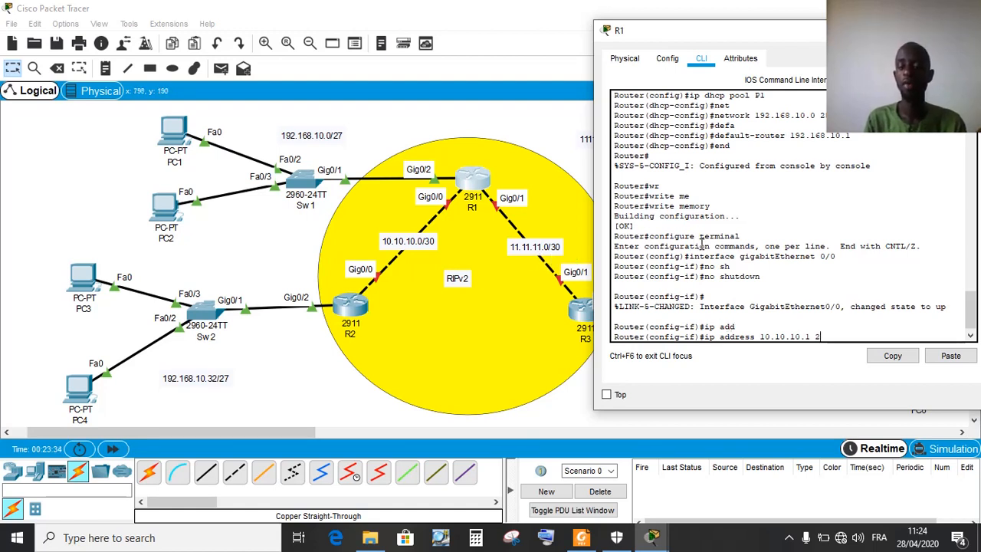
pyautogui.write('55')
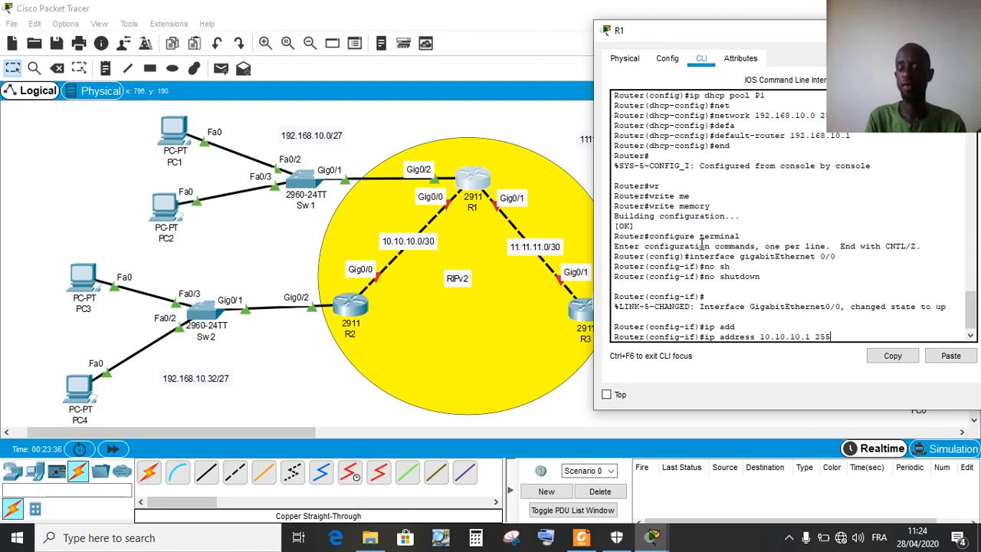
pyautogui.write('.255.25')
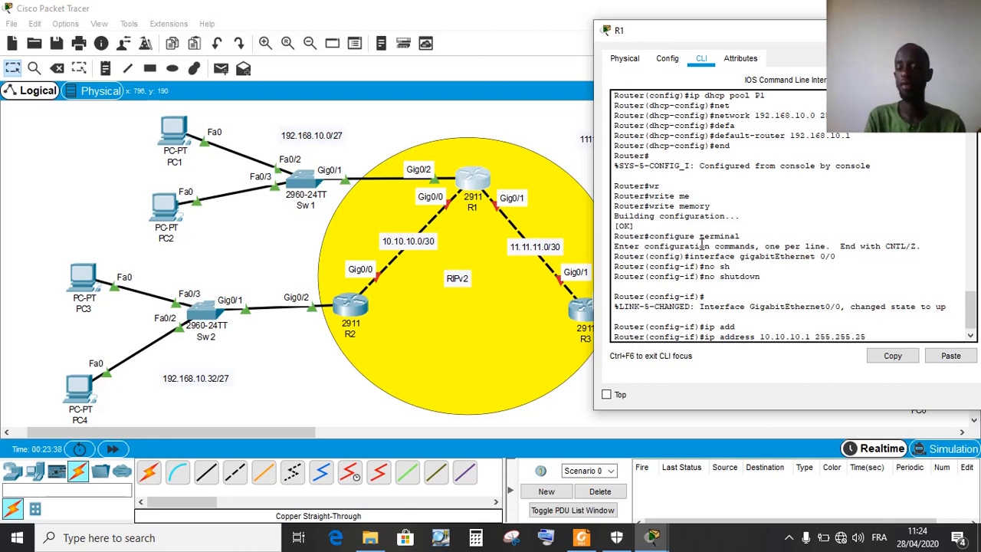
pyautogui.write('2')
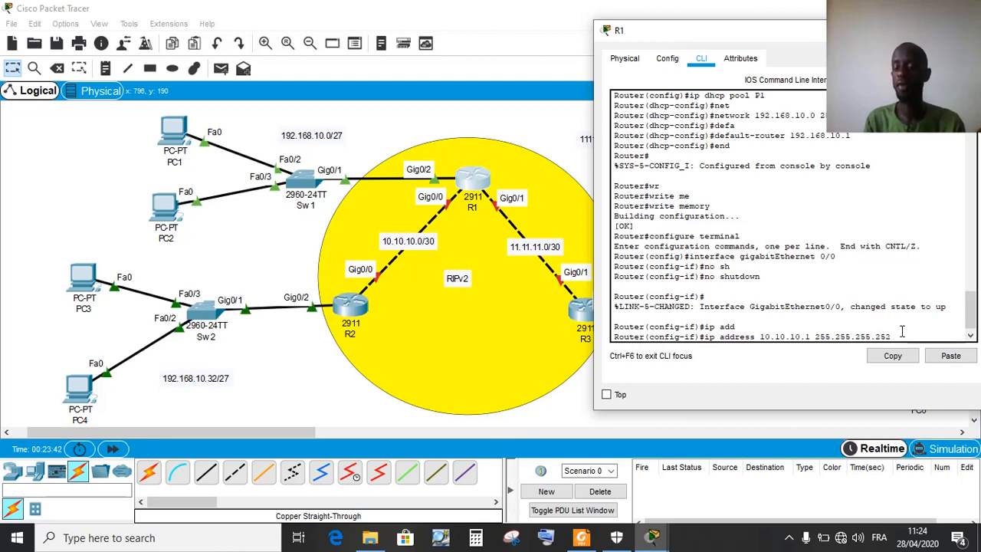
pyautogui.moveTo(888, 336); pyautogui.dragTo(810, 340)
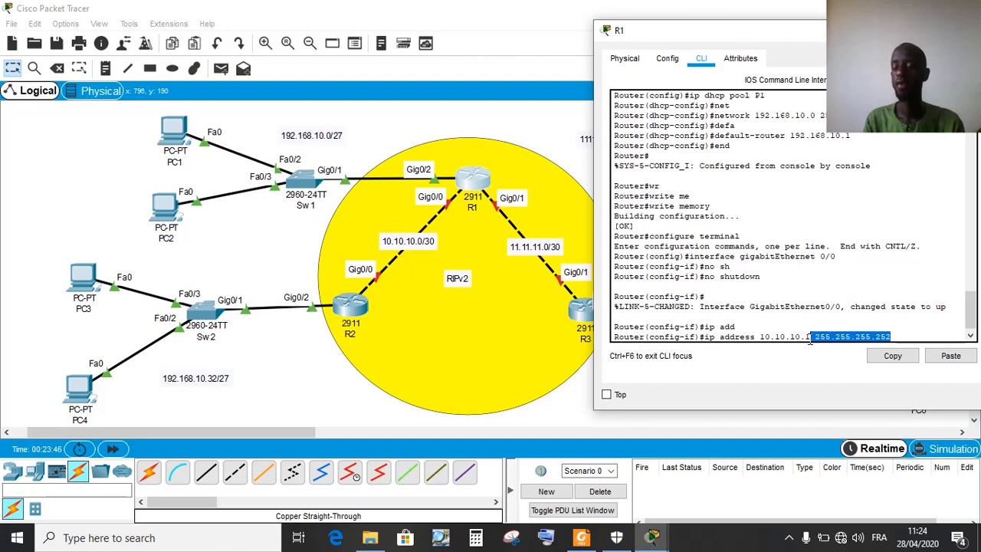
pyautogui.click(904, 336)
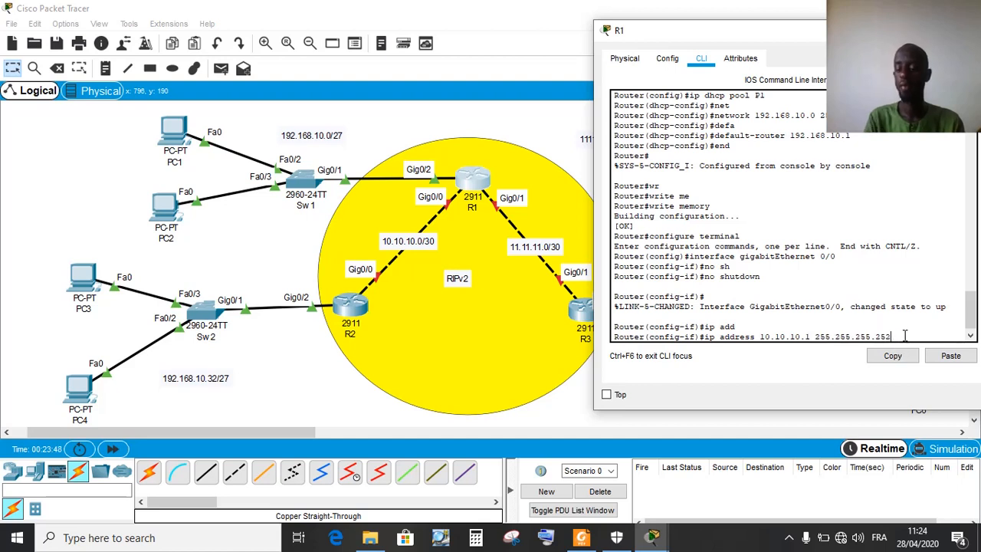
pyautogui.press('Return')
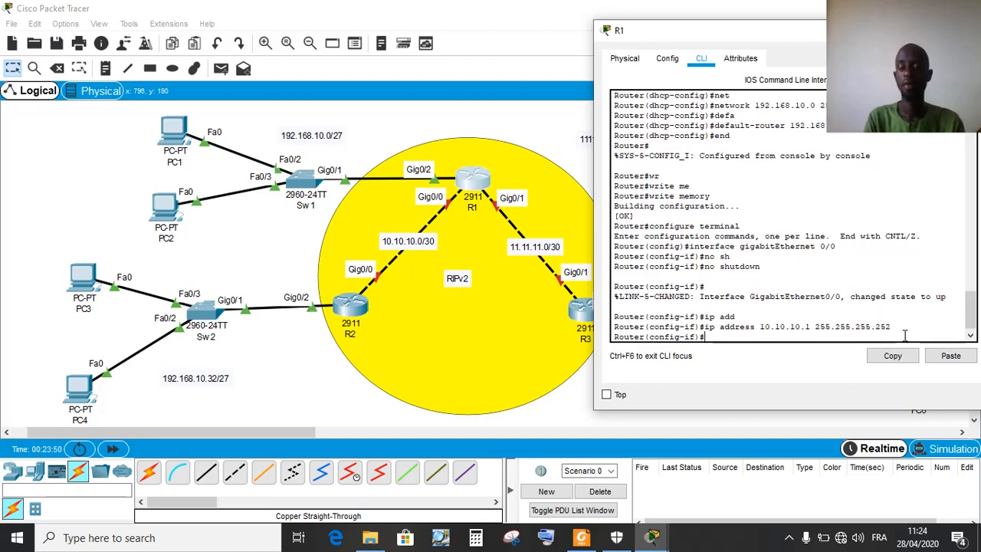
# Exit configuration mode on R1, write its configuration to memory, and close the router's window
pyautogui.write('end')
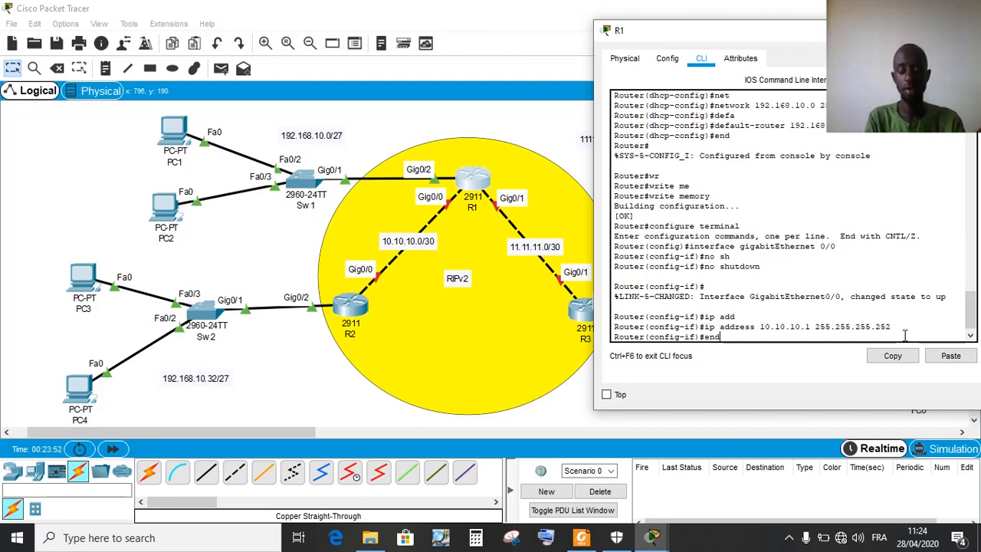
pyautogui.press('Return')
pyautogui.write('wr')
pyautogui.press('Return')
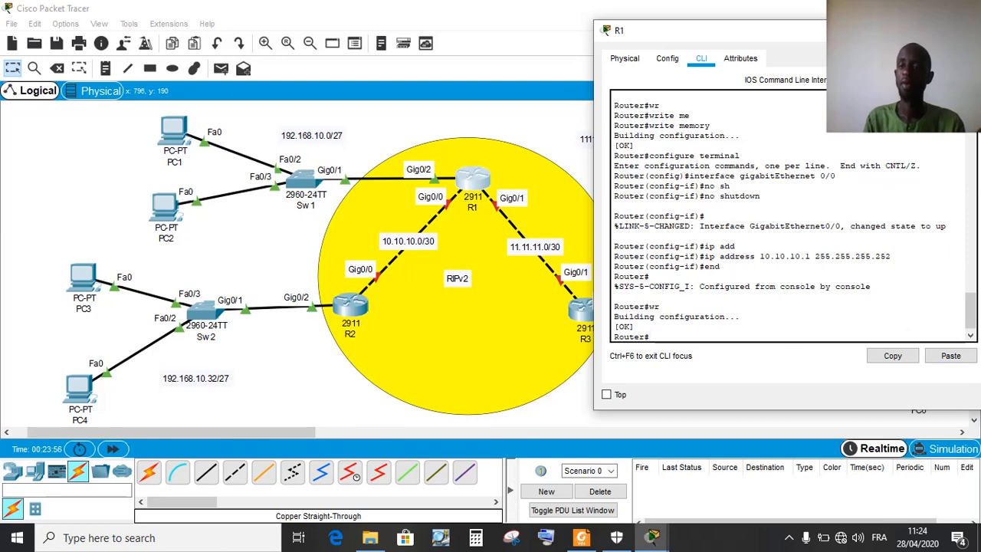
pyautogui.click(970, 30)
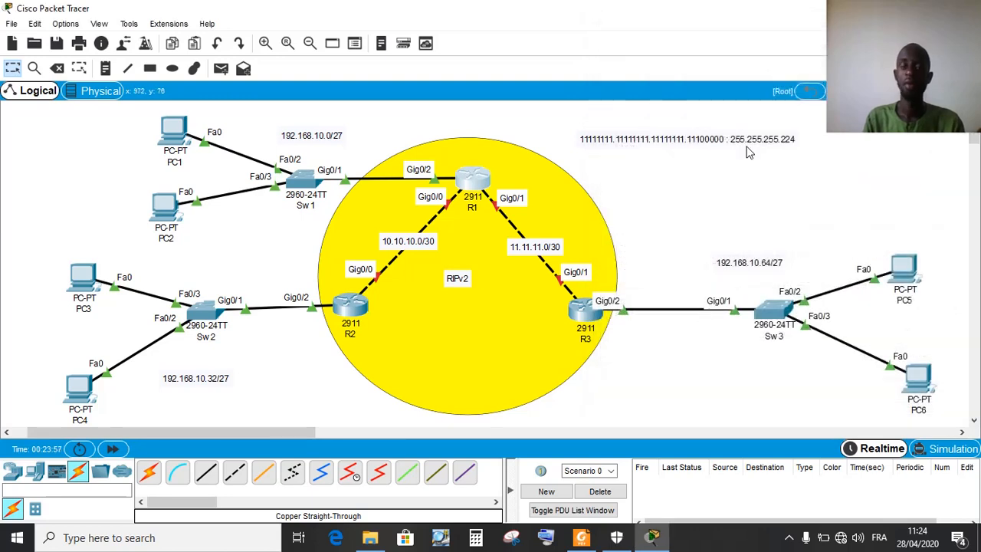
# Open R2's command line and enter global configuration mode with configure terminal
pyautogui.click(351, 306)
pyautogui.moveTo(409, 79); pyautogui.dragTo(673, 40)
pyautogui.press('Up')
pyautogui.press('Up')
pyautogui.press('Up')
pyautogui.press('Up')
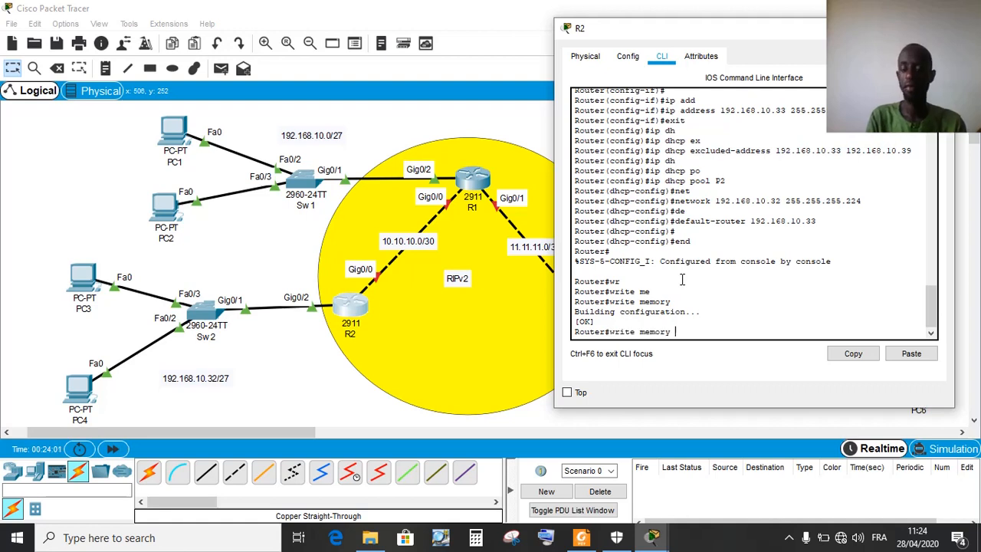
pyautogui.press('Return')
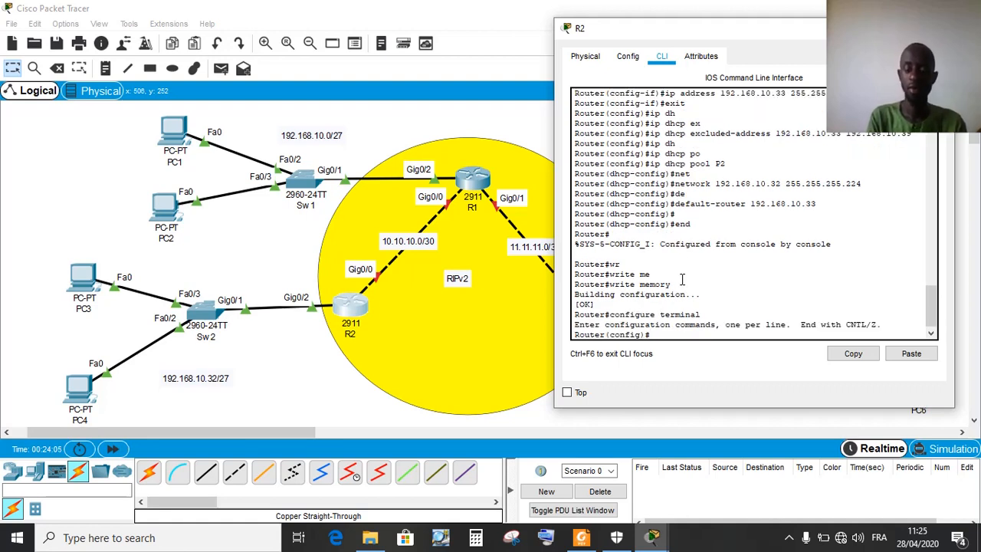
# Enter interface configuration for gigabitEthernet 0/0 on R2, reusing the earlier interface command from the history
pyautogui.press('Up')
pyautogui.press('Up')
pyautogui.press('Up')
pyautogui.press('Up')
pyautogui.press('Up')
pyautogui.press('Up')
pyautogui.press('Up')
pyautogui.press('Up')
pyautogui.press('Up')
pyautogui.press('Up')
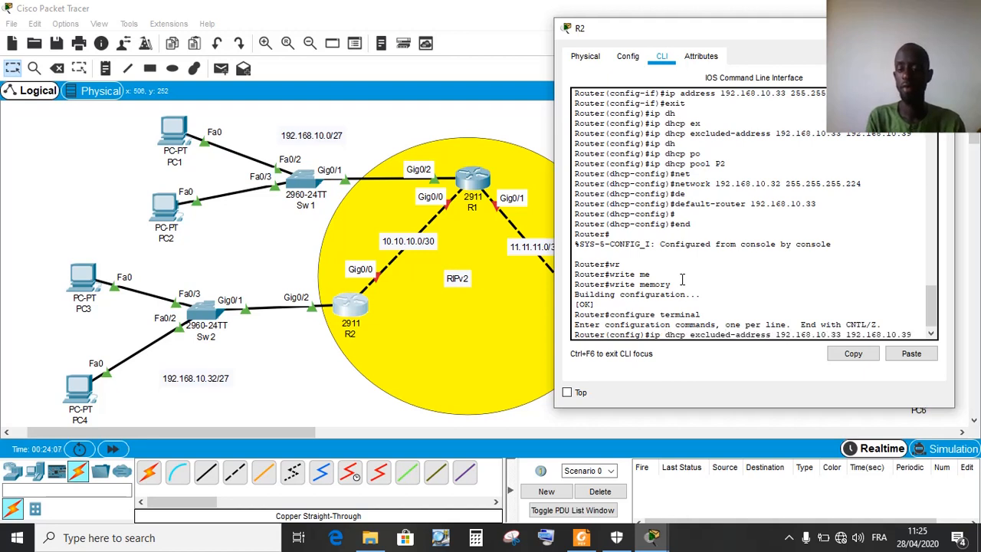
pyautogui.press('Up')
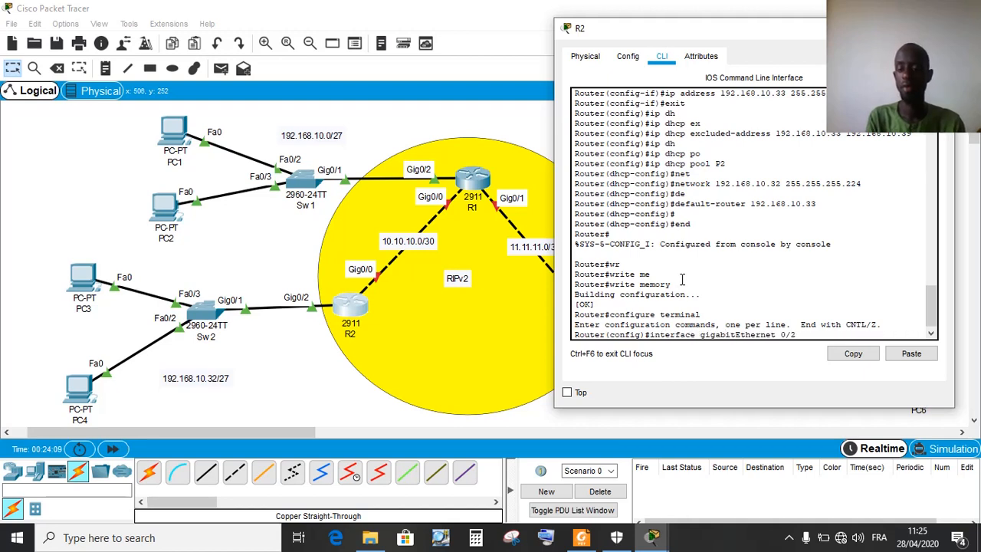
pyautogui.press('BackSpace')
pyautogui.write('0')
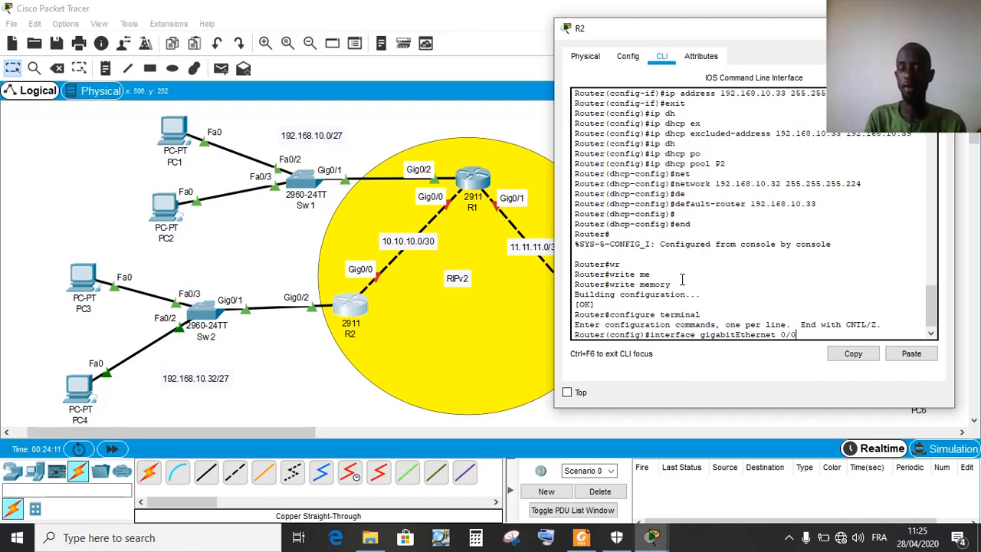
pyautogui.press('Return')
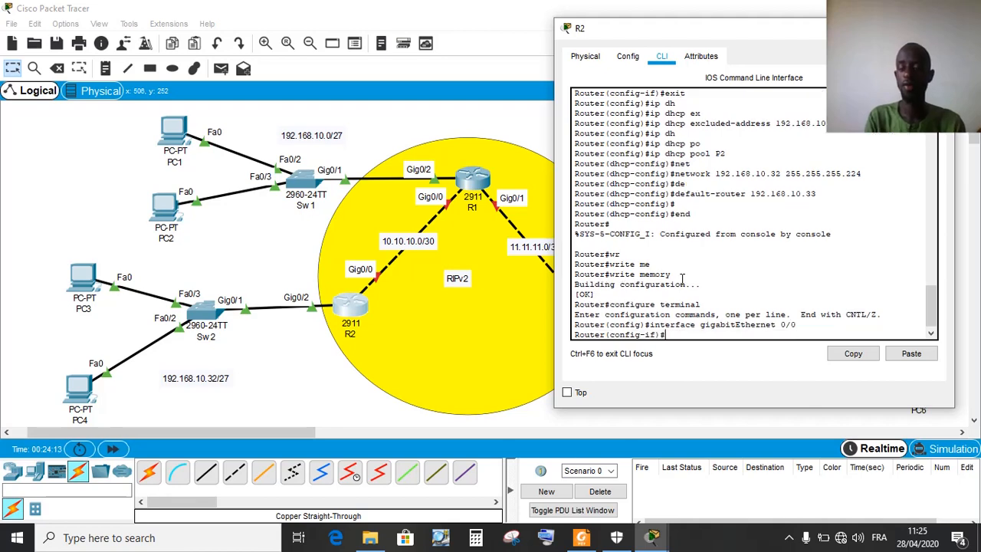
# Enable R2's gigabitEthernet 0/0 interface with no shutdown
pyautogui.write('no sh')
pyautogui.press('Tab')
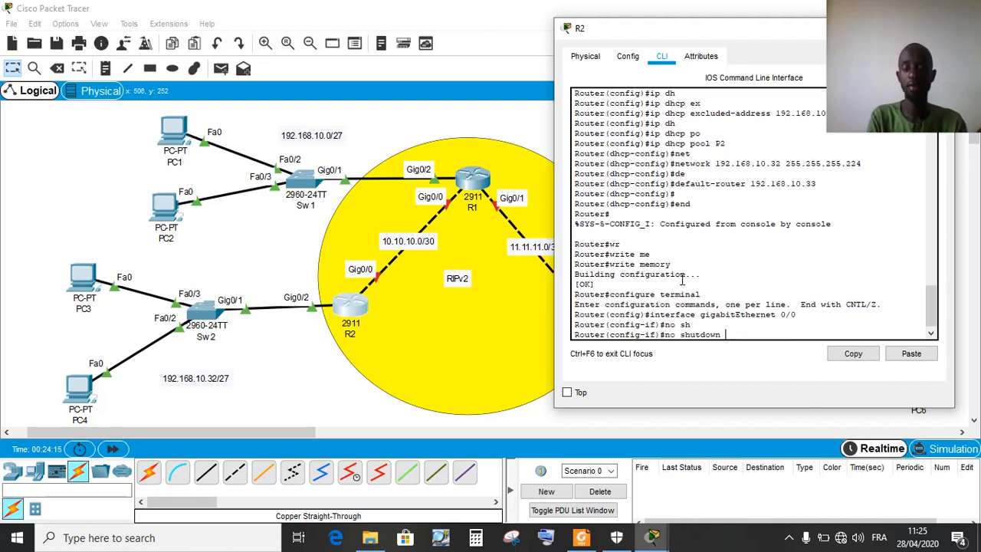
pyautogui.press('Return')
pyautogui.press('Return')
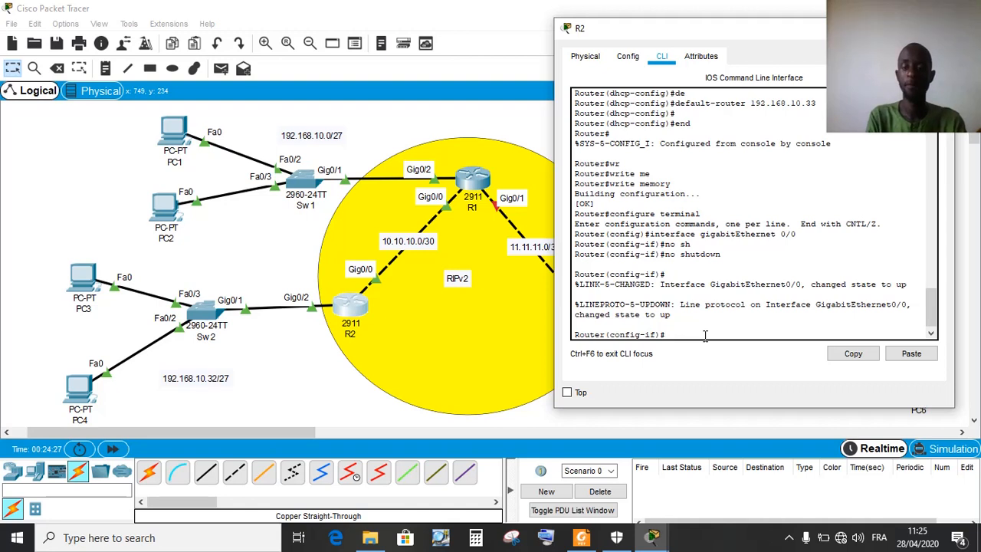
# Assign IP address 10.10.10.2 with mask 255.255.255.252 to R2's gigabitEthernet 0/0, and return to privileged mode
pyautogui.write('ip add')
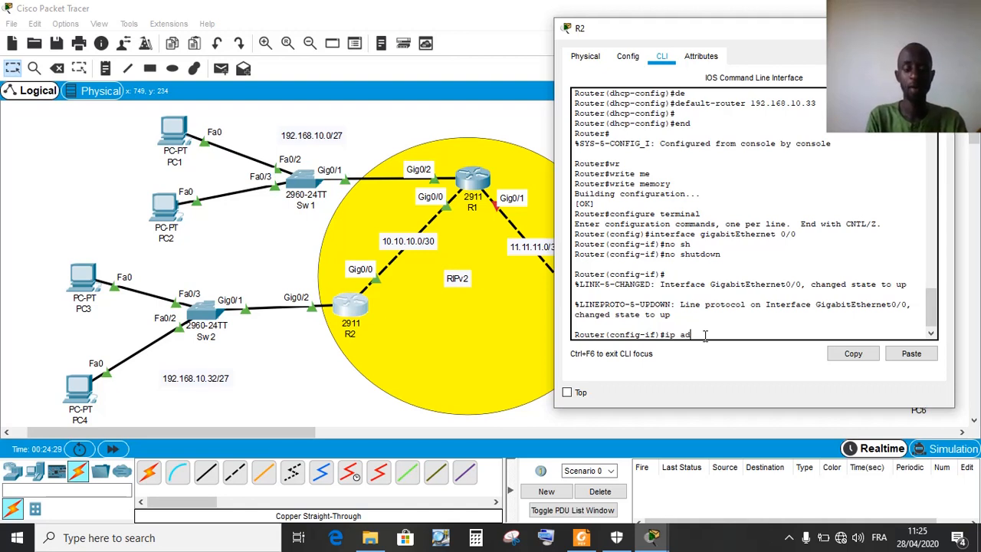
pyautogui.press('Tab')
pyautogui.write('192.168')
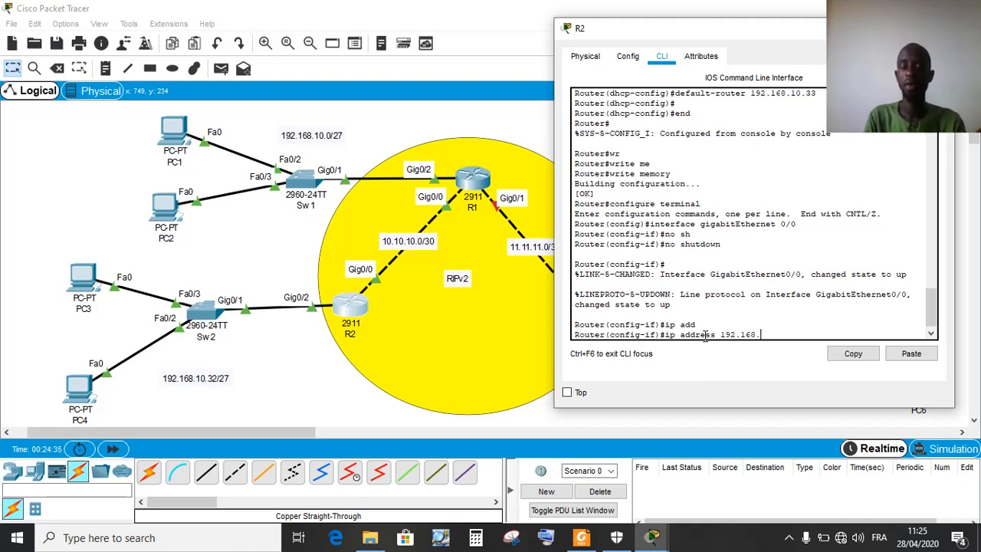
pyautogui.press('BackSpace')
pyautogui.press('BackSpace')
pyautogui.press('BackSpace')
pyautogui.press('BackSpace')
pyautogui.press('BackSpace')
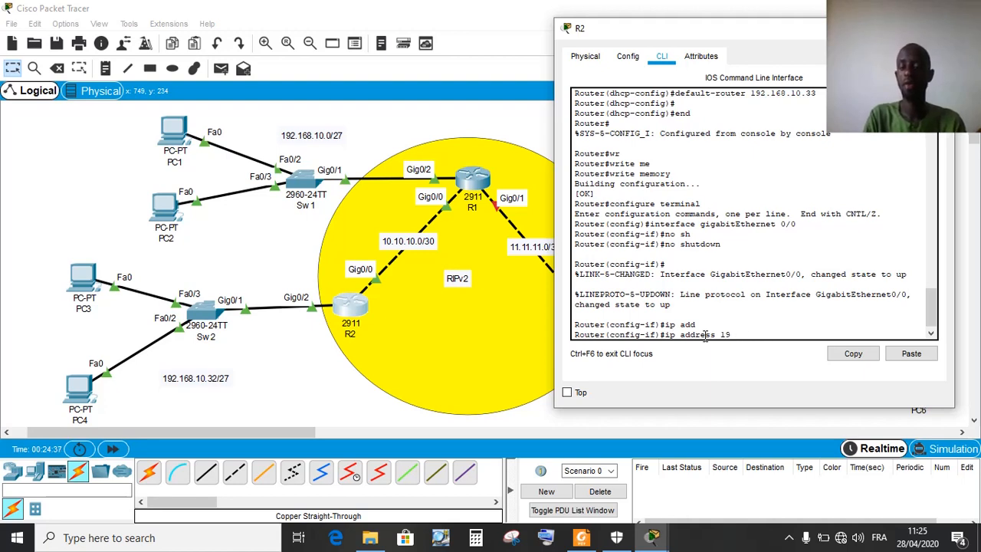
pyautogui.write('01')
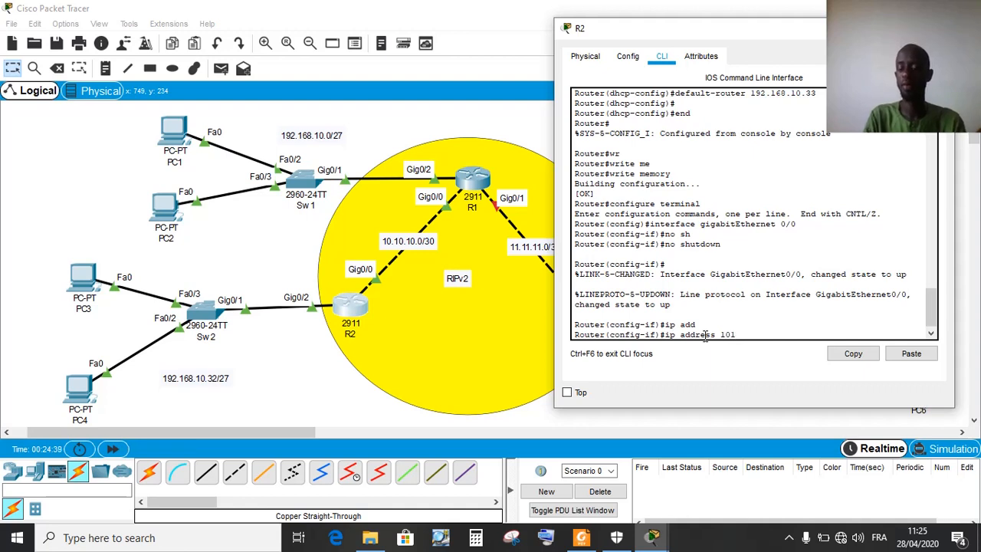
pyautogui.press('BackSpace')
pyautogui.write('.10.10')
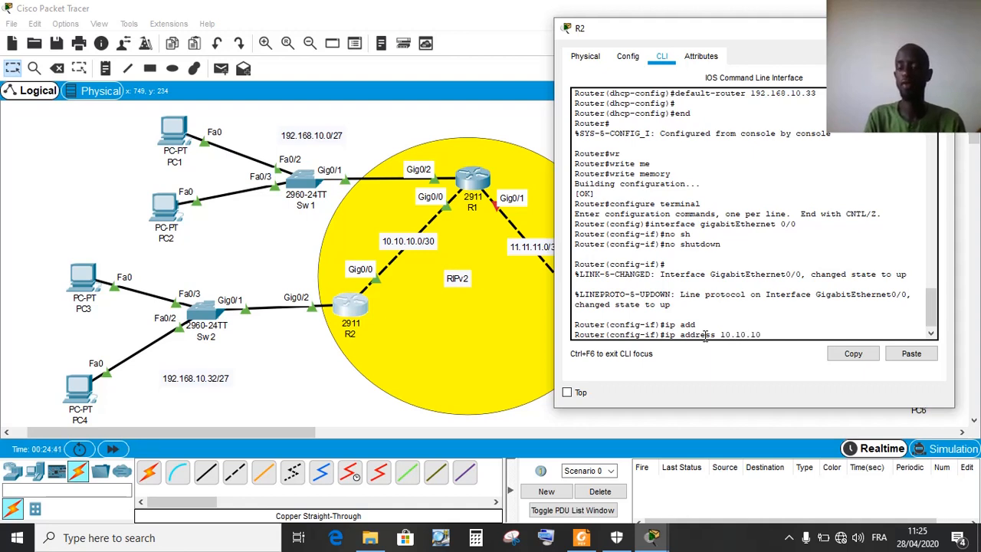
pyautogui.write('.2 255')
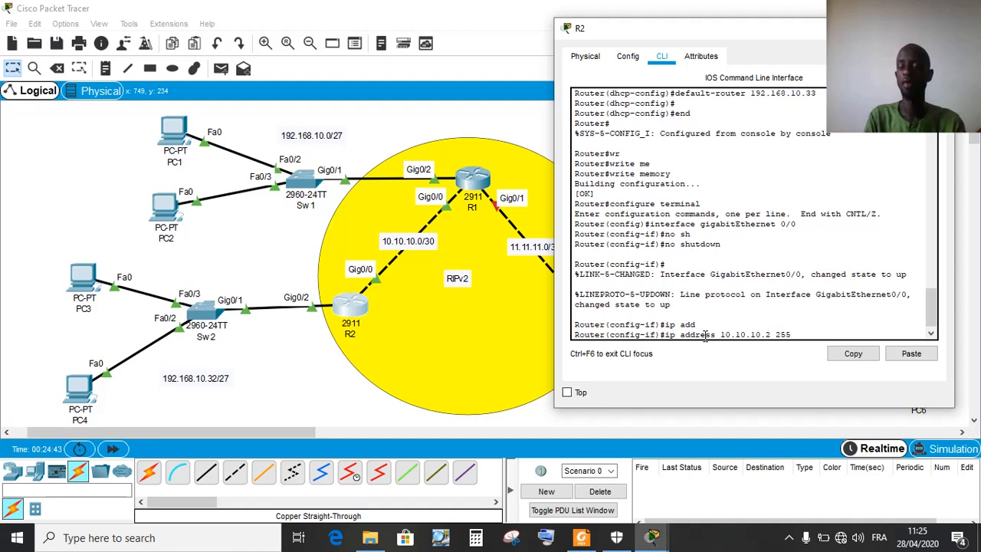
pyautogui.write('.255.255.252')
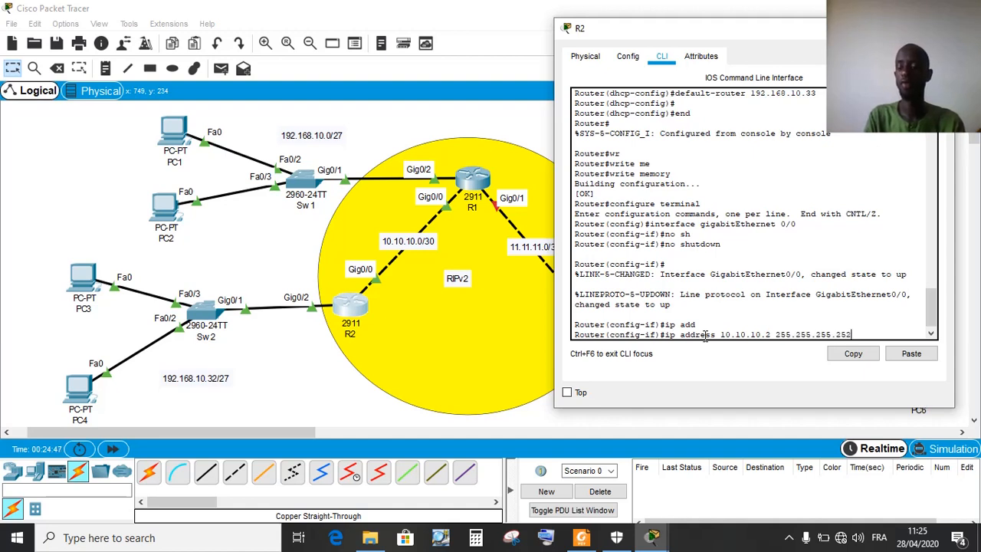
pyautogui.press('Return')
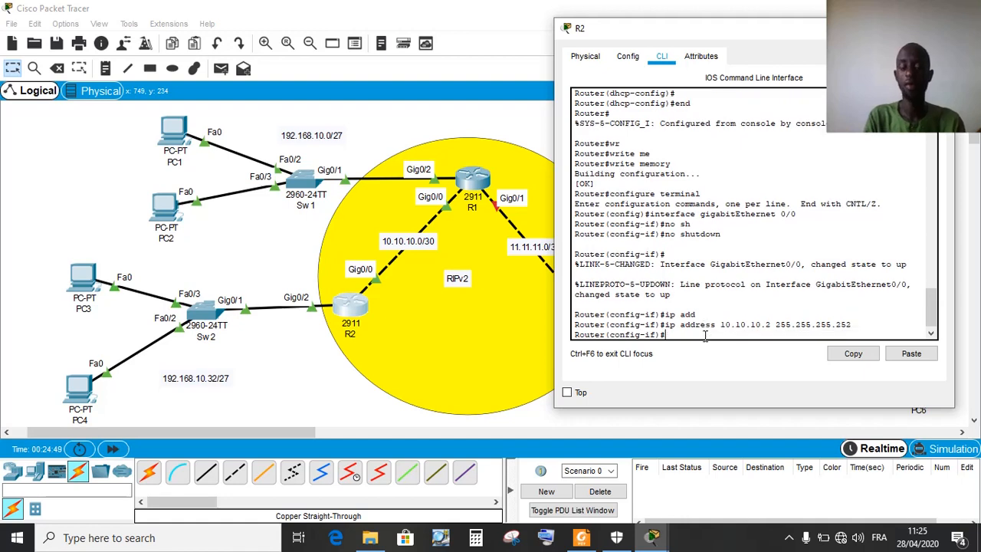
pyautogui.write('end')
pyautogui.press('Return')
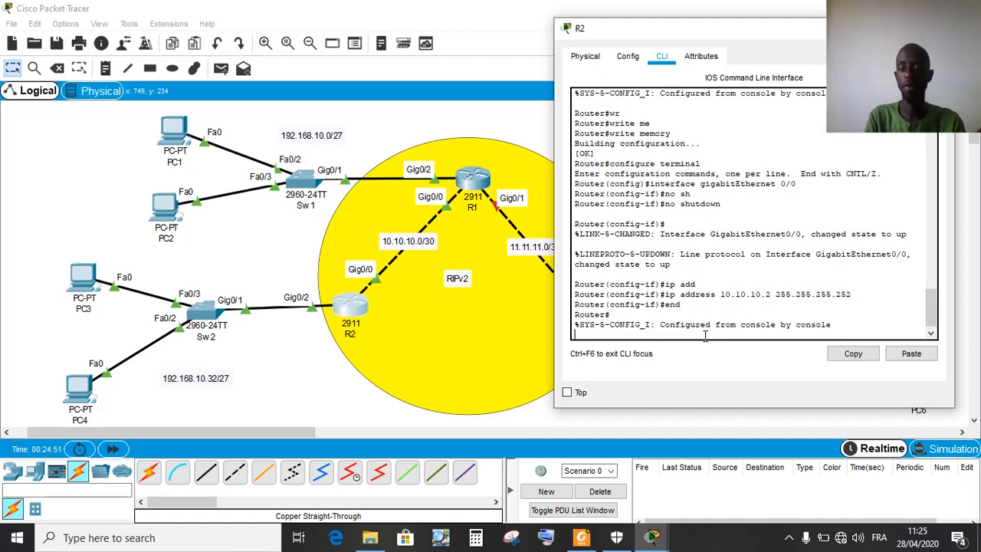
pyautogui.press('Return')
# Ping R1's link address 10.10.10.1 from R2 to test the point-to-point connection
pyautogui.write('pin')
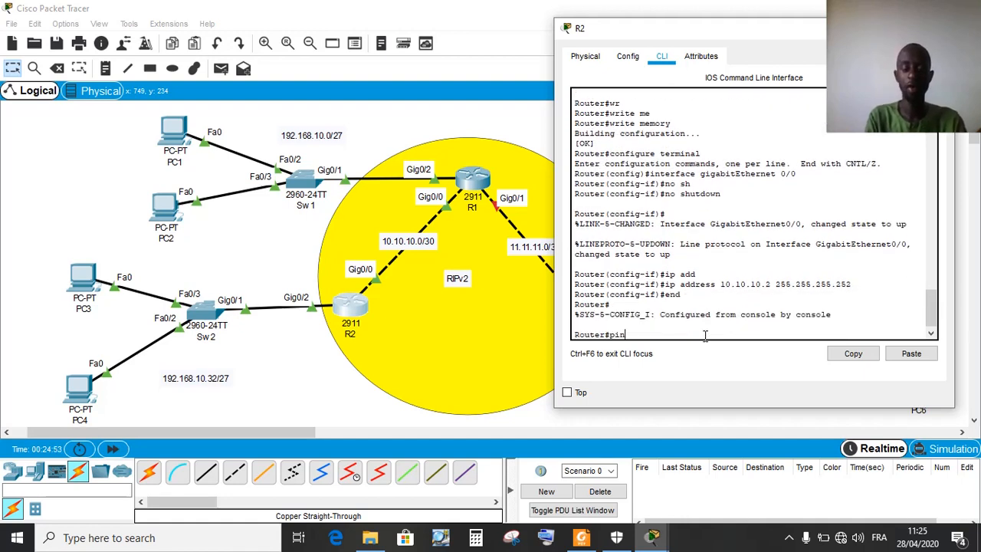
pyautogui.write('g 10.10')
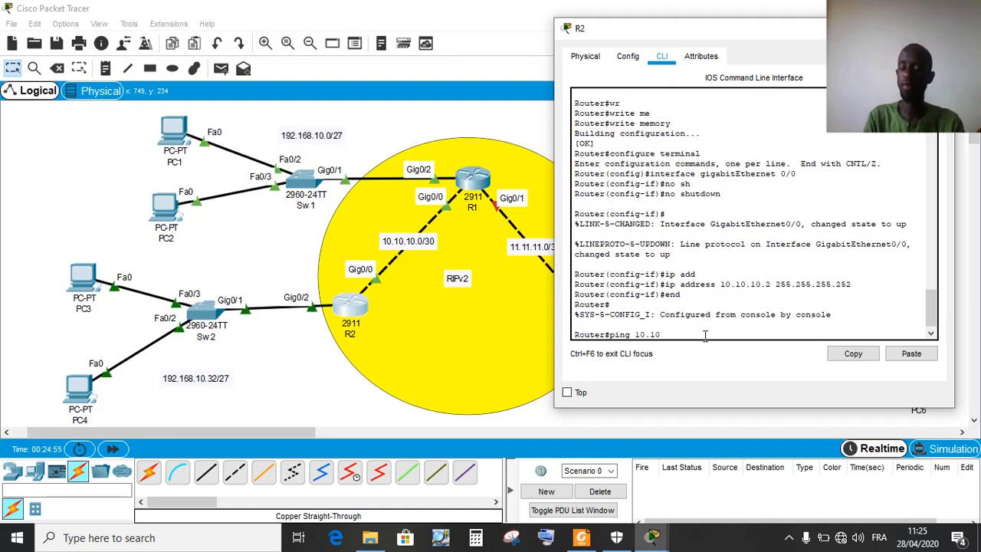
pyautogui.write('.10.1')
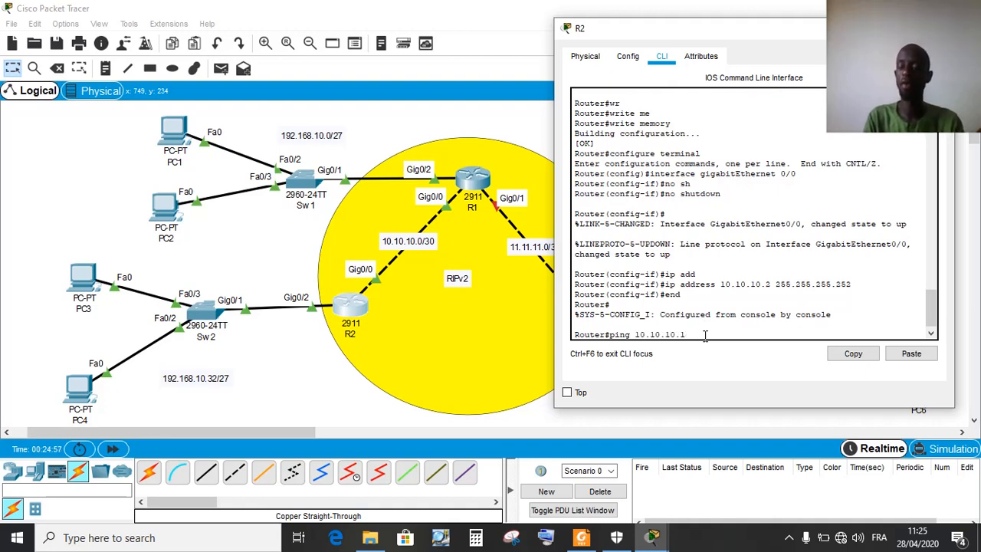
pyautogui.press('Return')
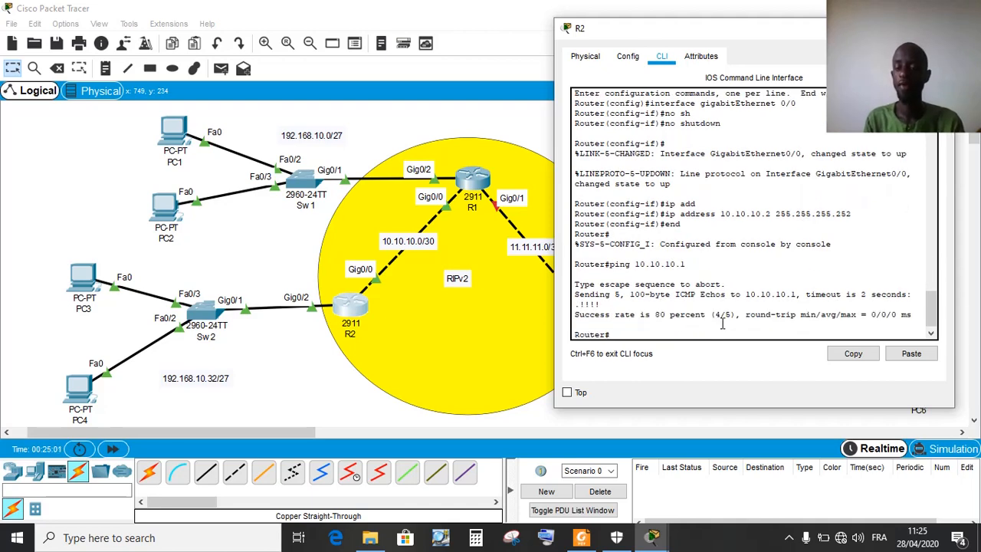
# Repeat the ping to 10.10.10.1 from R2, save R2's configuration with wr, and close its window
pyautogui.press('Up')
pyautogui.press('Return')
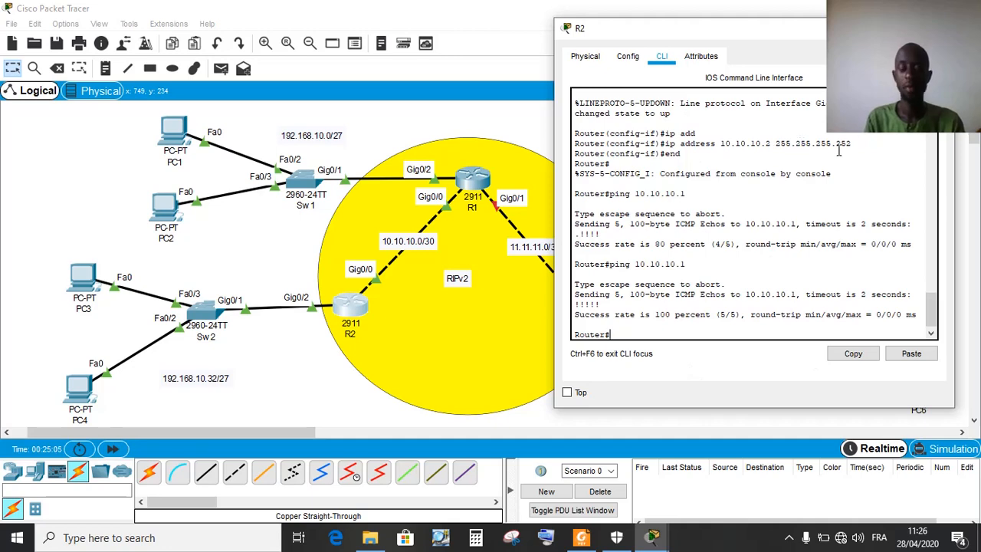
pyautogui.write('wr')
pyautogui.press('Return')
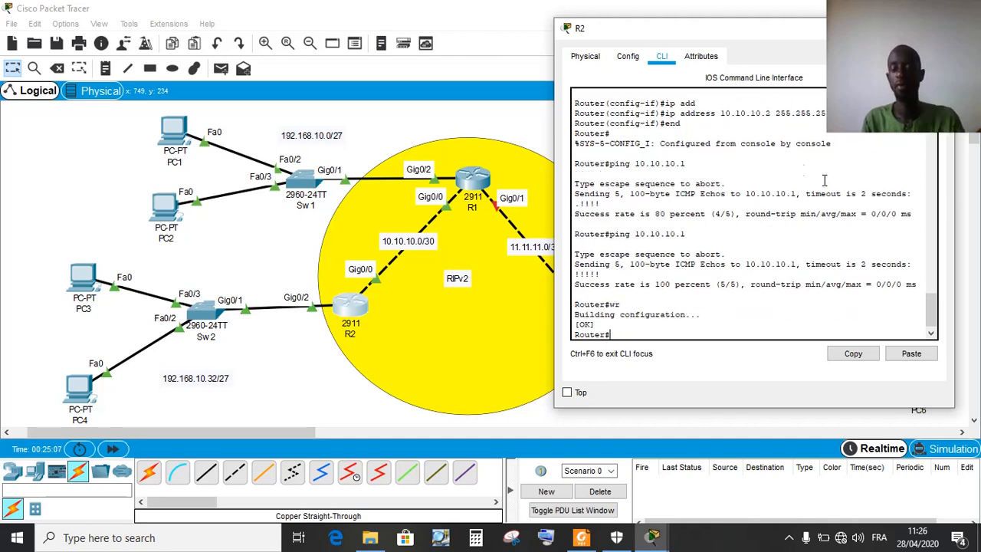
pyautogui.click(940, 28)
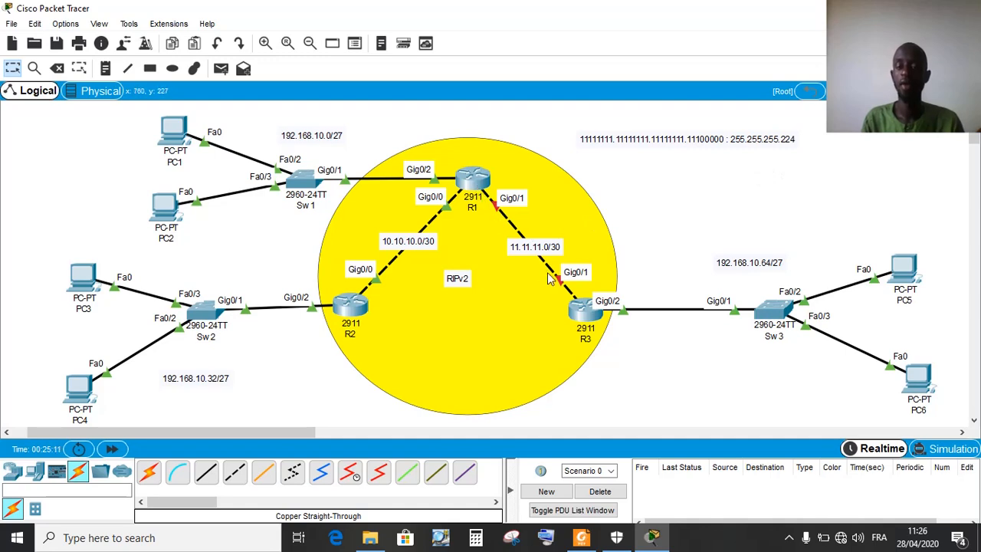
# Open R1's command line and place its window clear of the R1–R3 link in the topology
pyautogui.click(476, 179)
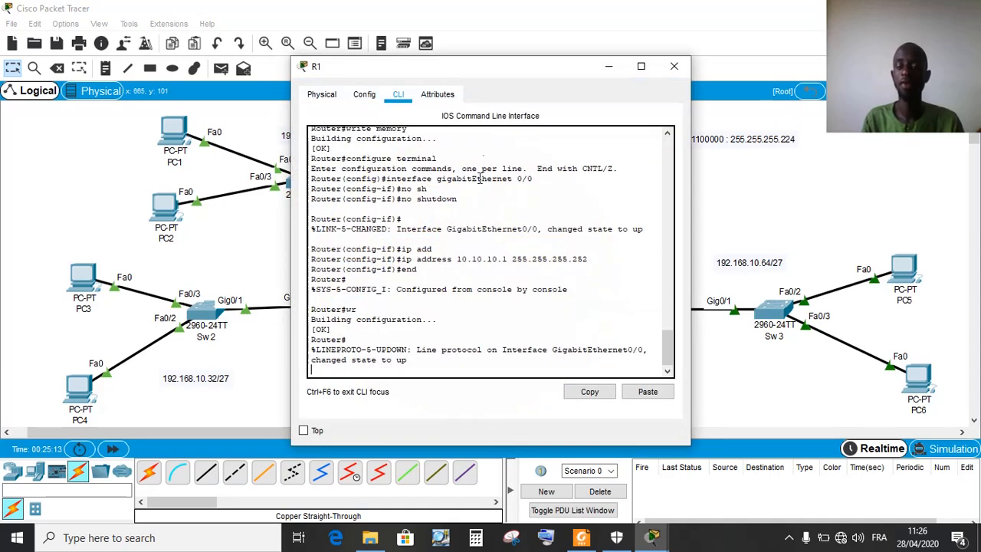
pyautogui.moveTo(424, 67); pyautogui.dragTo(265, 7)
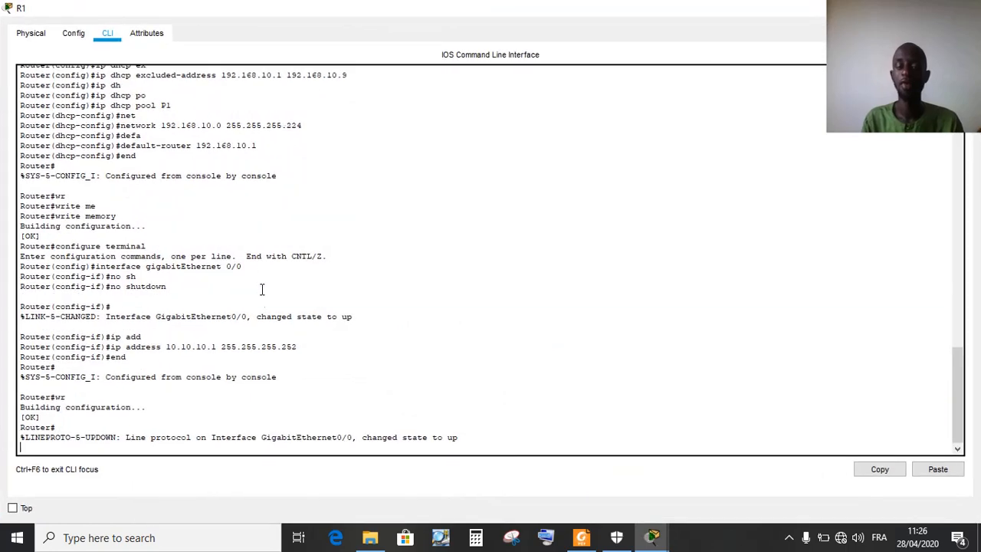
pyautogui.click(931, 9)
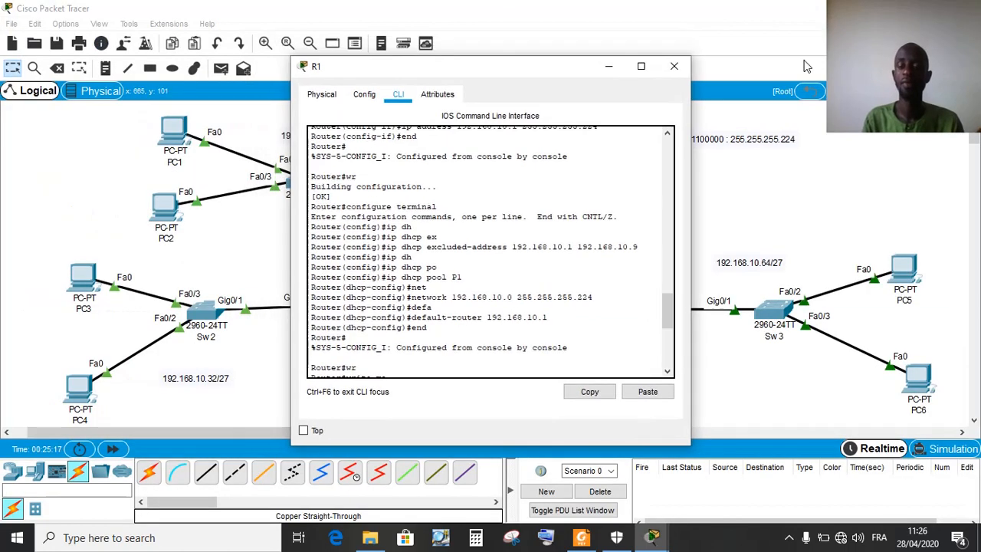
pyautogui.moveTo(532, 74); pyautogui.dragTo(331, 8)
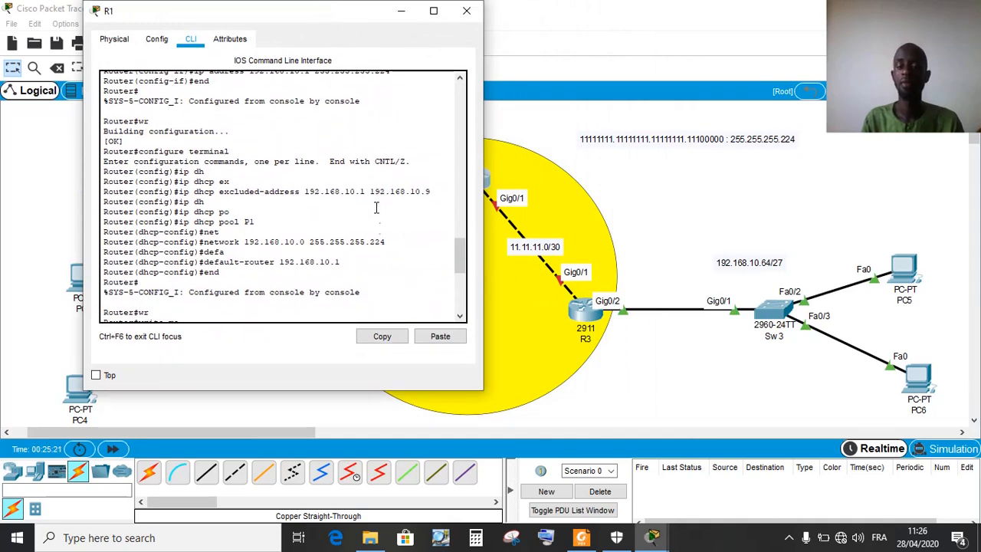
pyautogui.moveTo(351, 13); pyautogui.dragTo(328, 11)
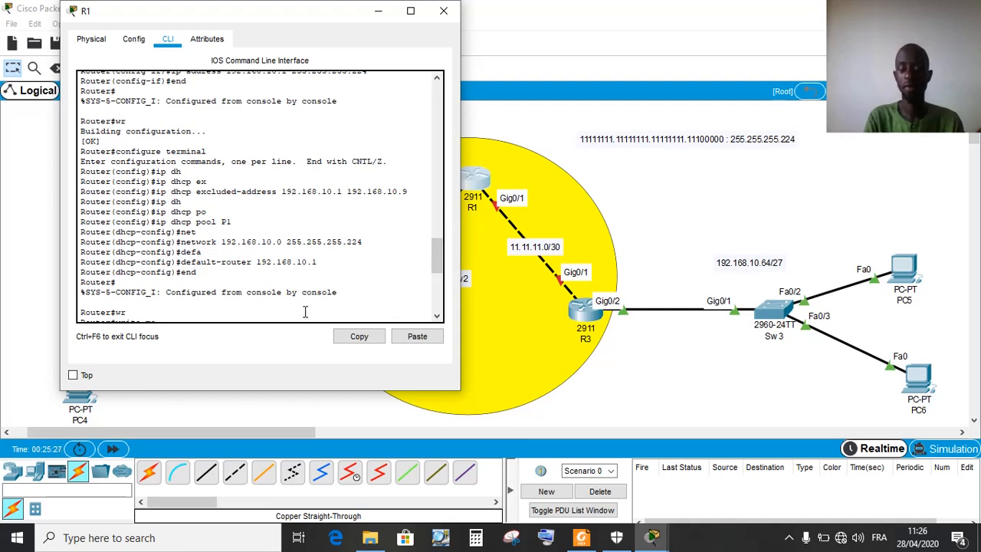
# Enter global configuration mode on R1 and open interface gigabitEthernet 0/1 for configuration
pyautogui.press('Return')
pyautogui.press('Return')
pyautogui.press('Return')
pyautogui.press('Return')
pyautogui.write('configure terminal')
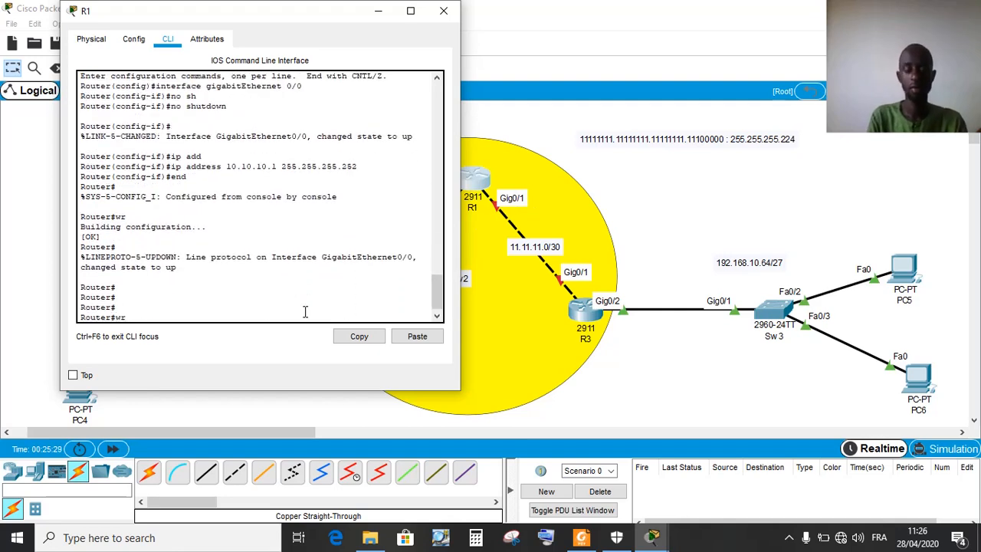
pyautogui.press('Return')
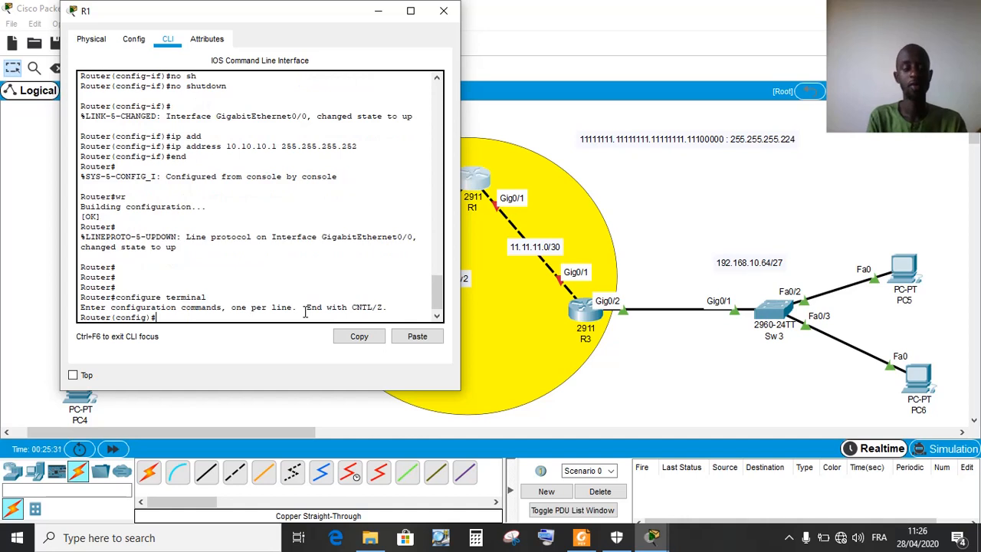
pyautogui.write('interface gigabitEthernet 0/0')
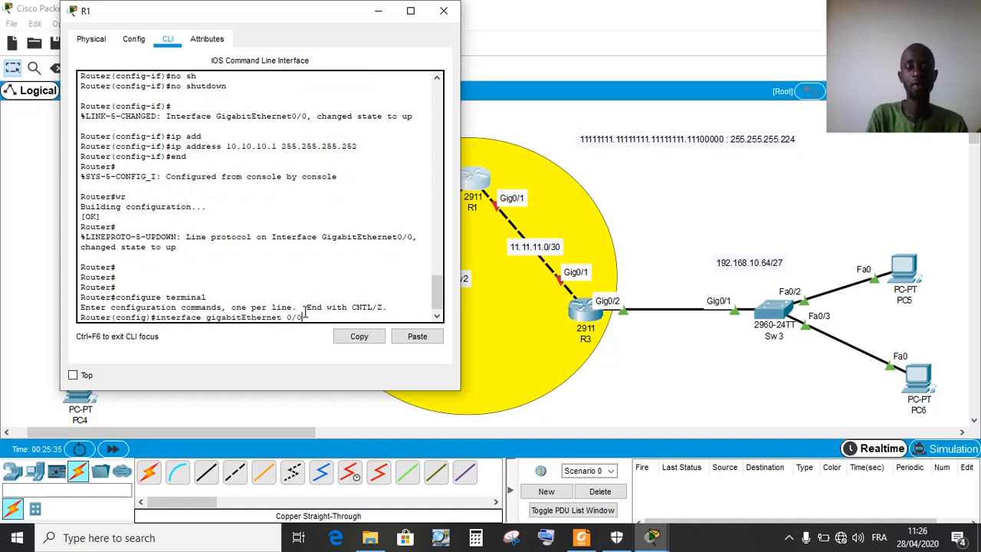
pyautogui.press('BackSpace')
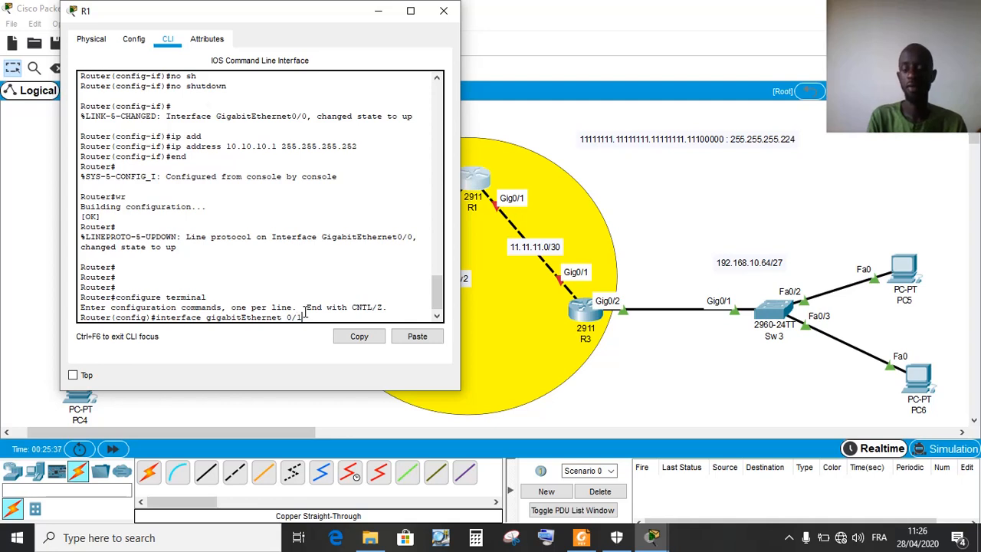
pyautogui.press('Return')
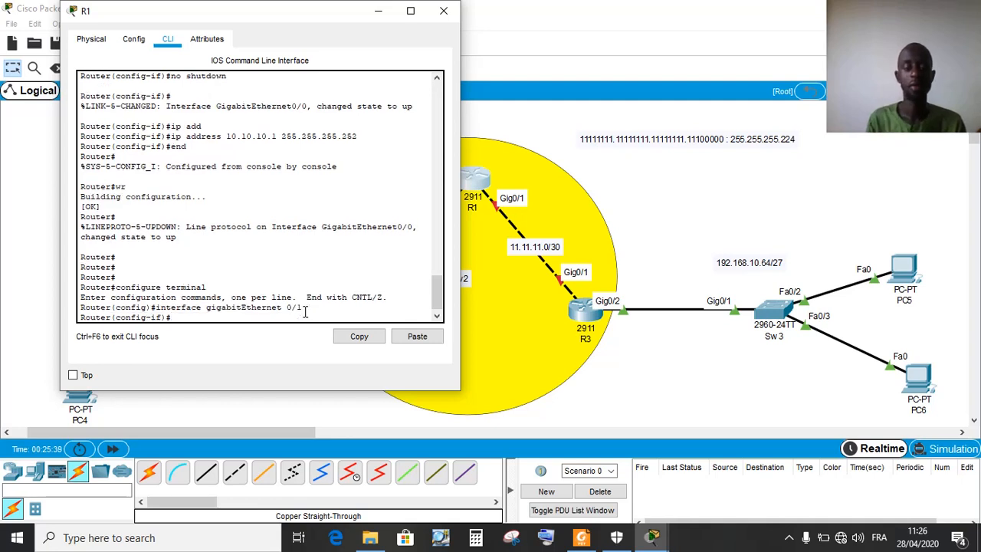
# Enable R1's gigabitEthernet 0/1 interface with no shutdown
pyautogui.write('no s')
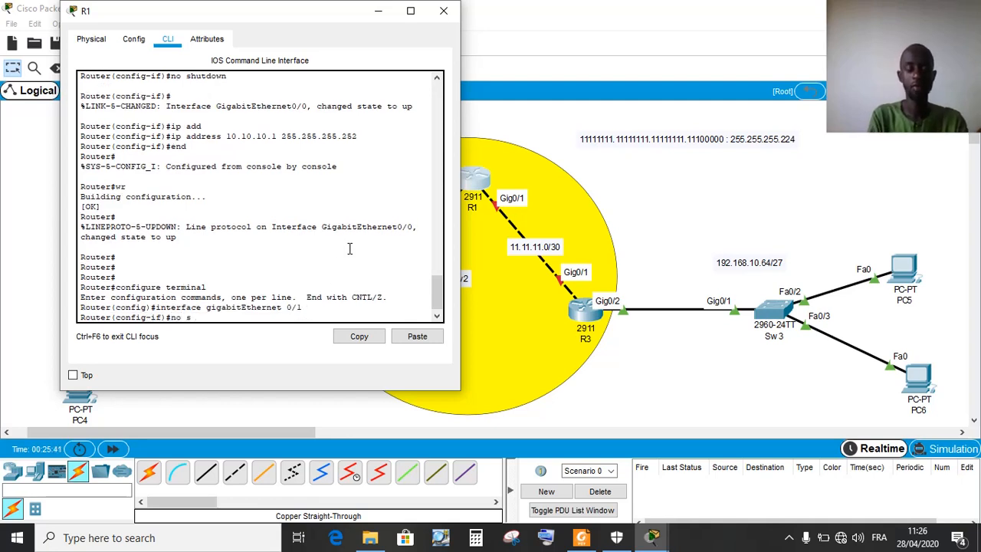
pyautogui.write('h')
pyautogui.press('Tab')
pyautogui.press('Return')
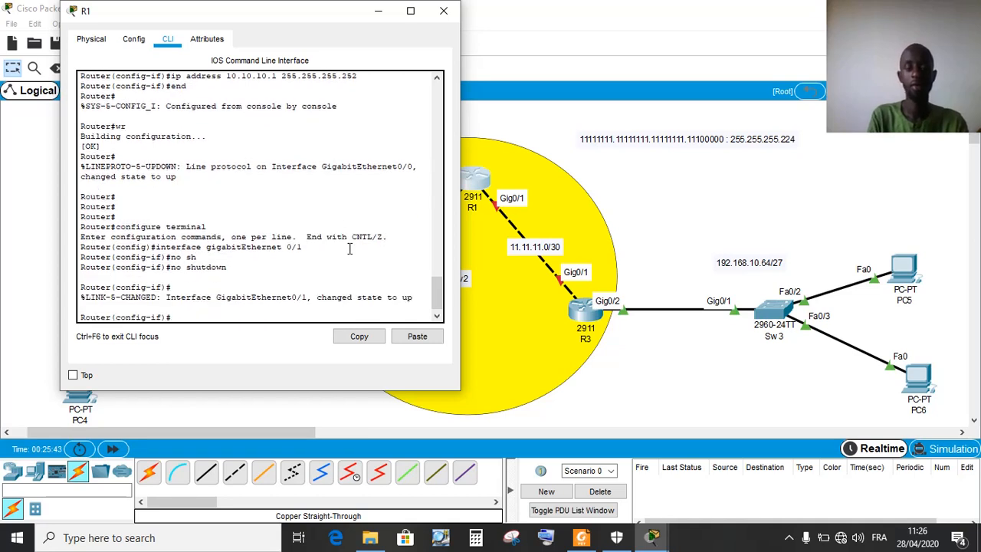
# Assign IP address 11.11.11.1 with mask 255.255.255.252 to R1's gigabitEthernet 0/1
pyautogui.write('ip add')
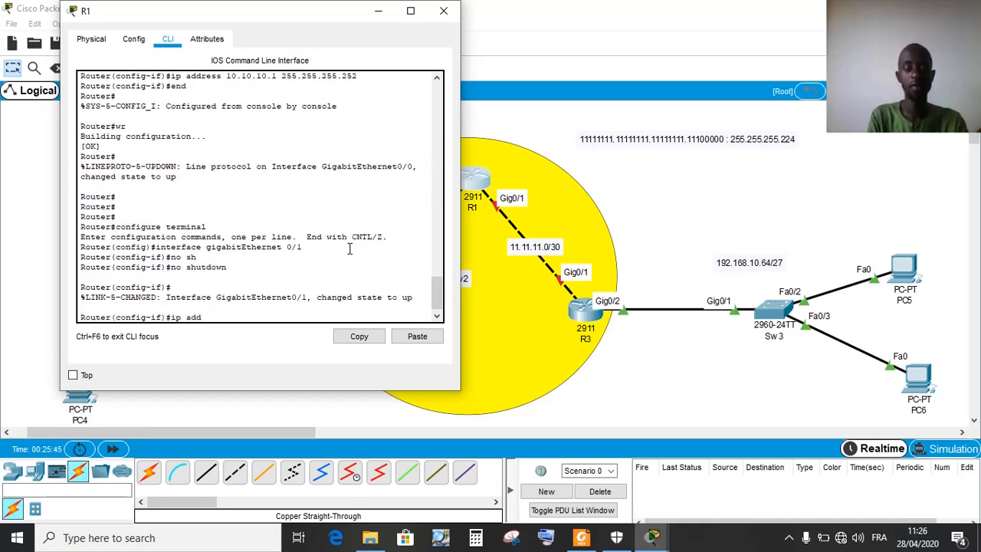
pyautogui.press('Tab')
pyautogui.write('11')
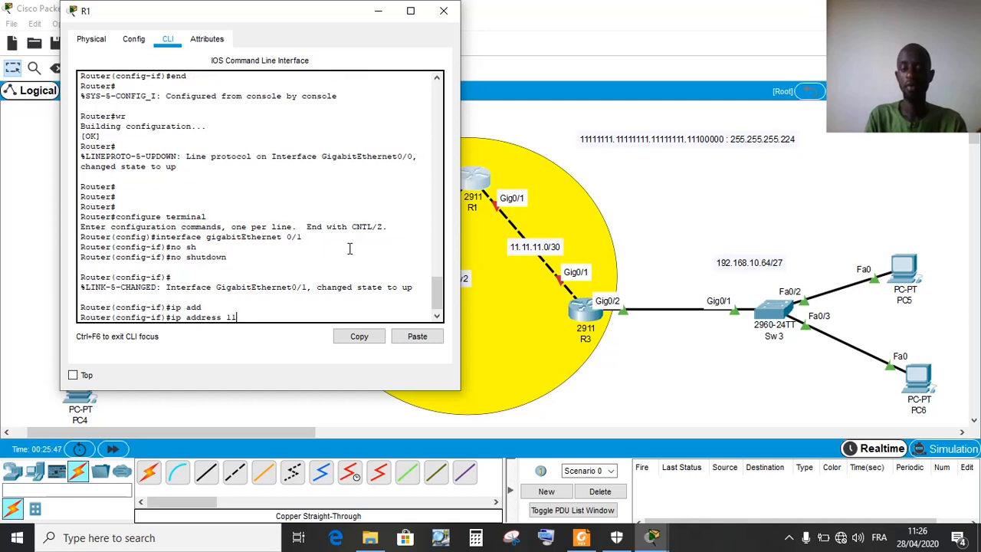
pyautogui.write('.11.')
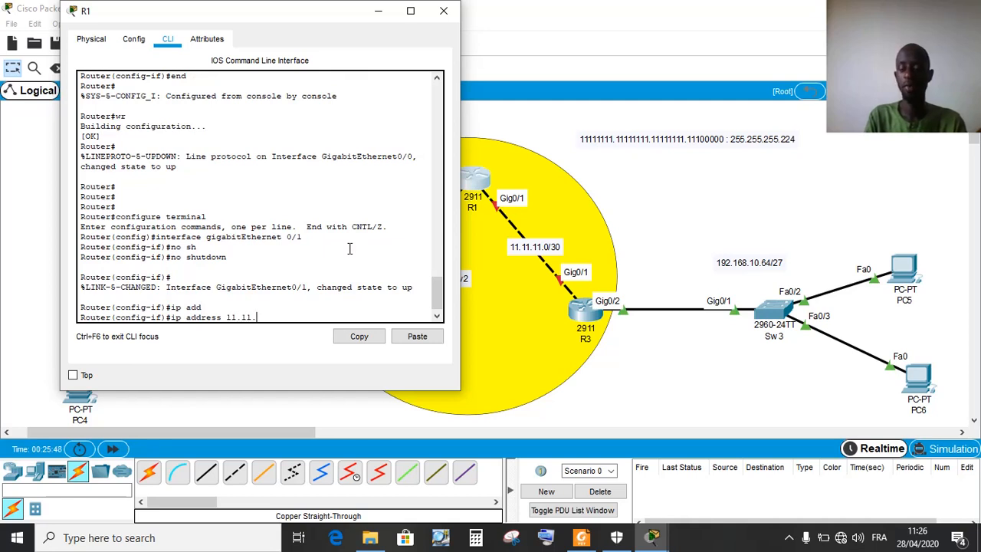
pyautogui.write('11.1 255')
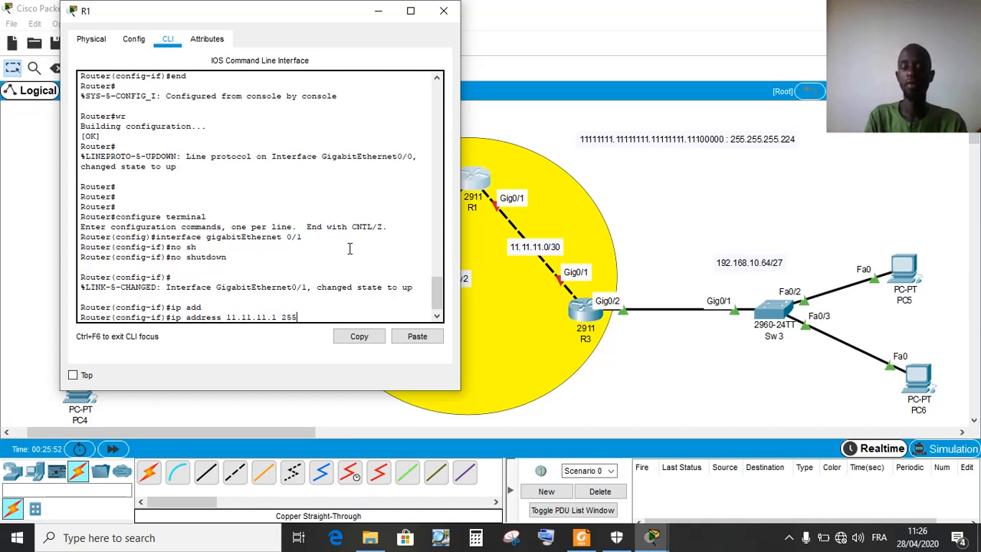
pyautogui.write('2')
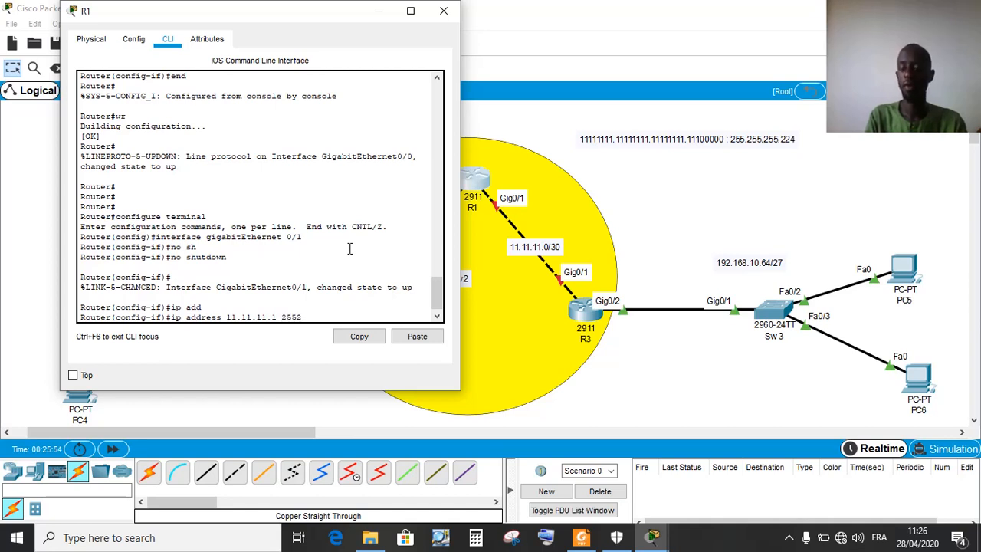
pyautogui.press('BackSpace')
pyautogui.write('.25')
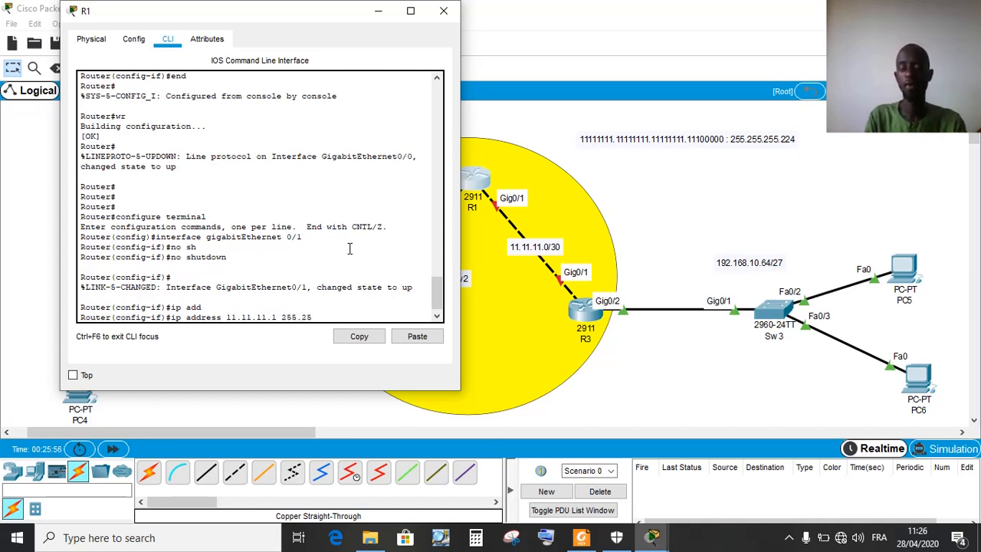
pyautogui.write('5.255.252')
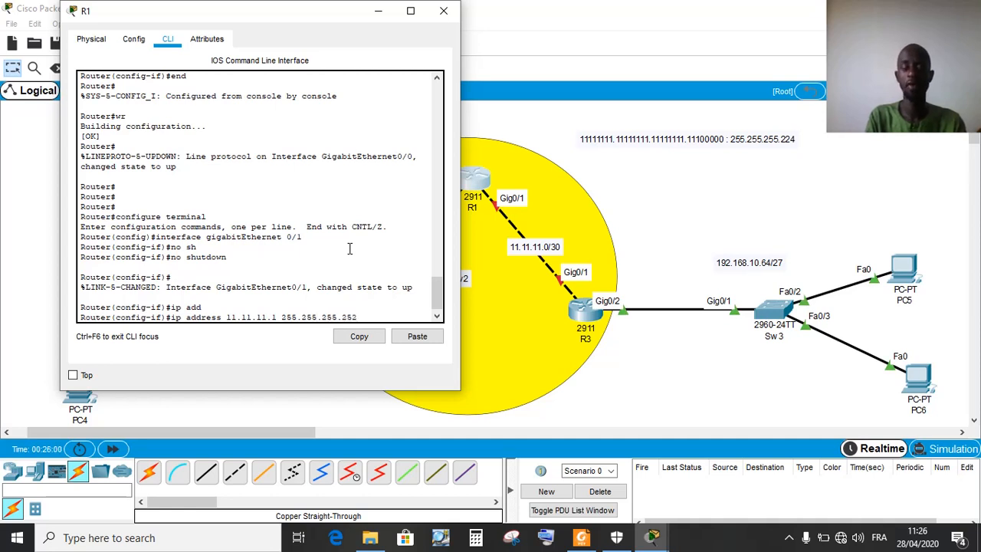
pyautogui.press('Return')
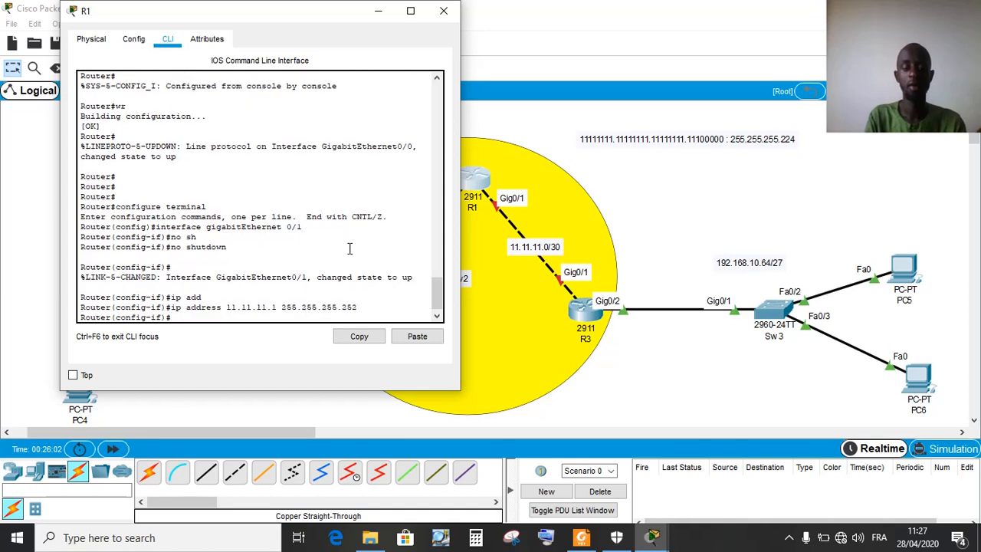
# Return R1 to privileged mode, save its configuration with wr, and close its window
pyautogui.write('end')
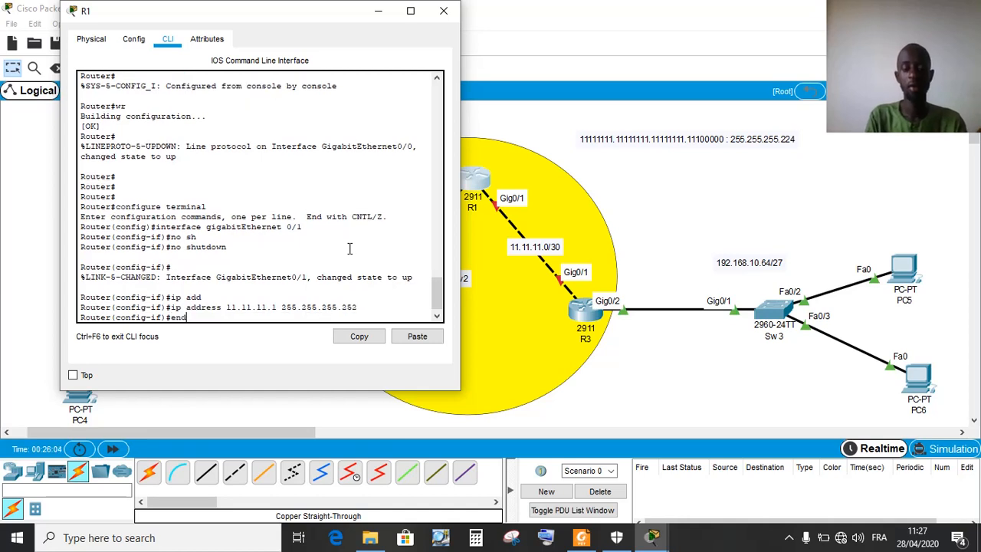
pyautogui.press('Return')
pyautogui.write('wr')
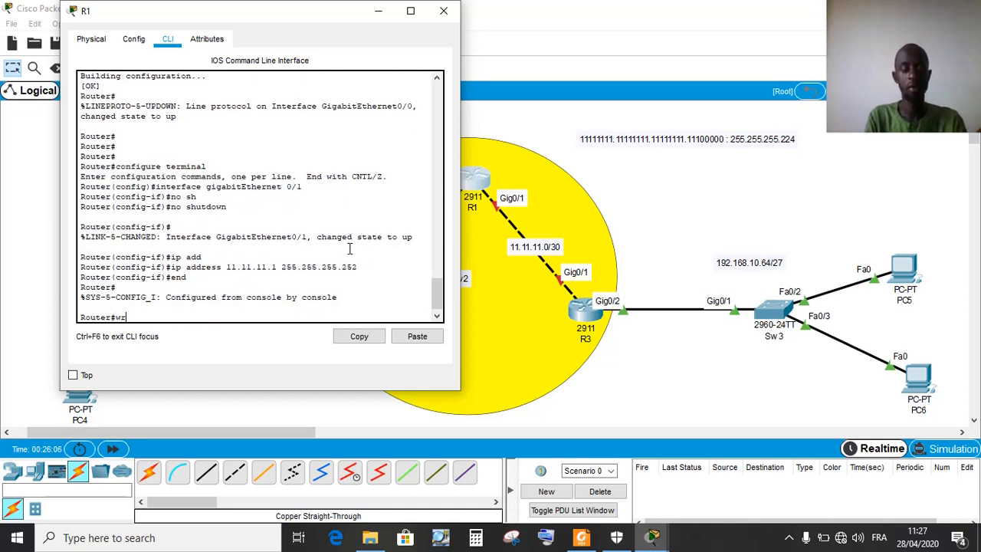
pyautogui.press('Return')
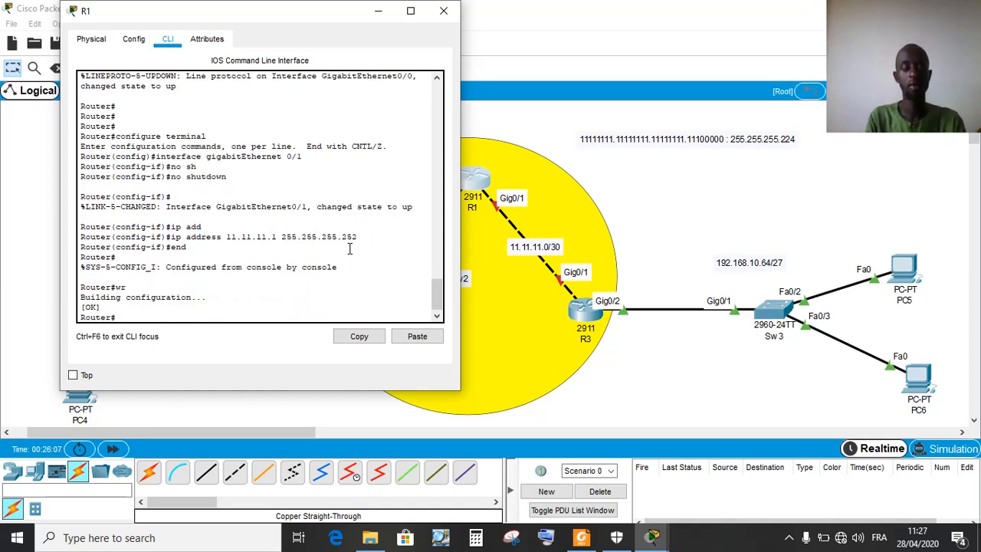
pyautogui.click(443, 11)
# Open R3's command line, move its window clear of the R1–R3 link, and enter global configuration mode
pyautogui.click(580, 316)
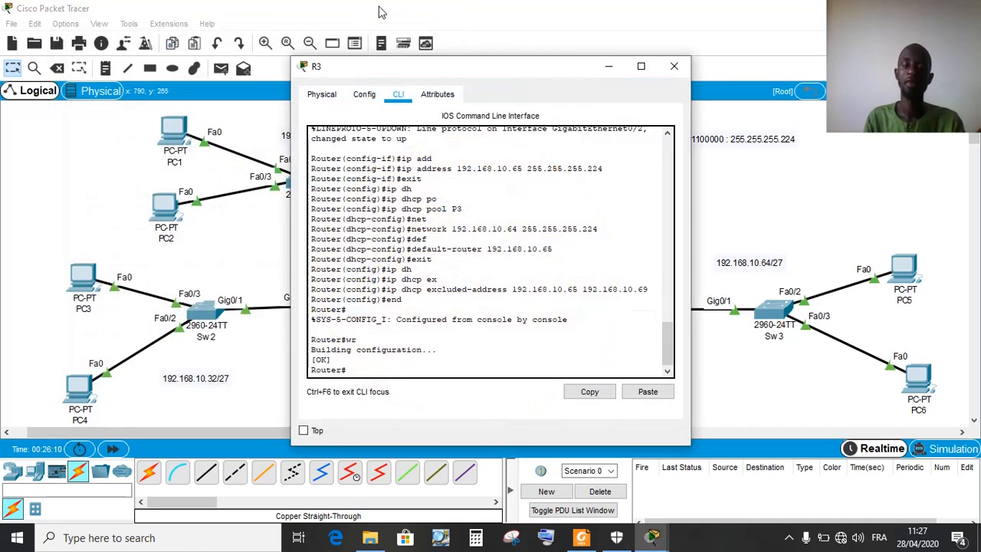
pyautogui.moveTo(375, 67); pyautogui.dragTo(176, 9)
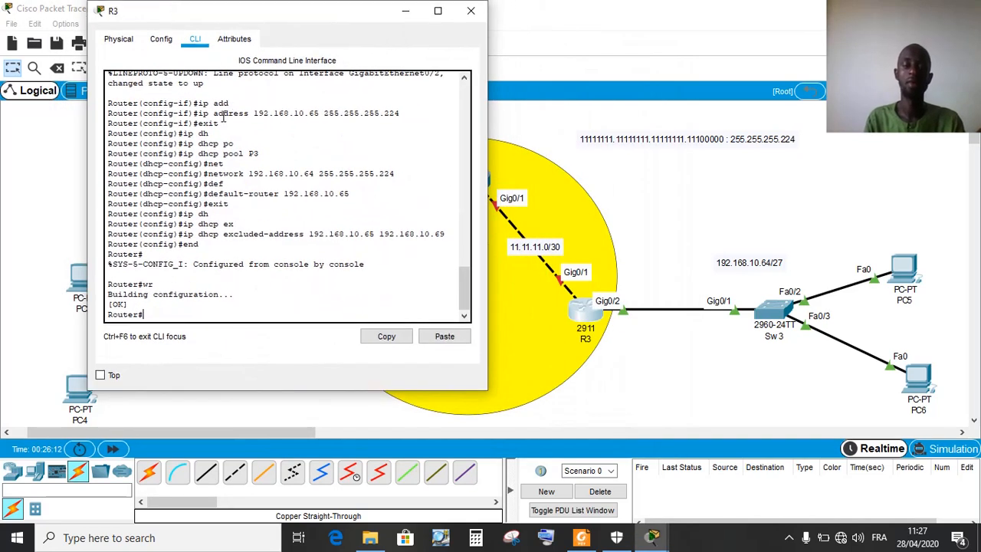
pyautogui.write('configure terminal')
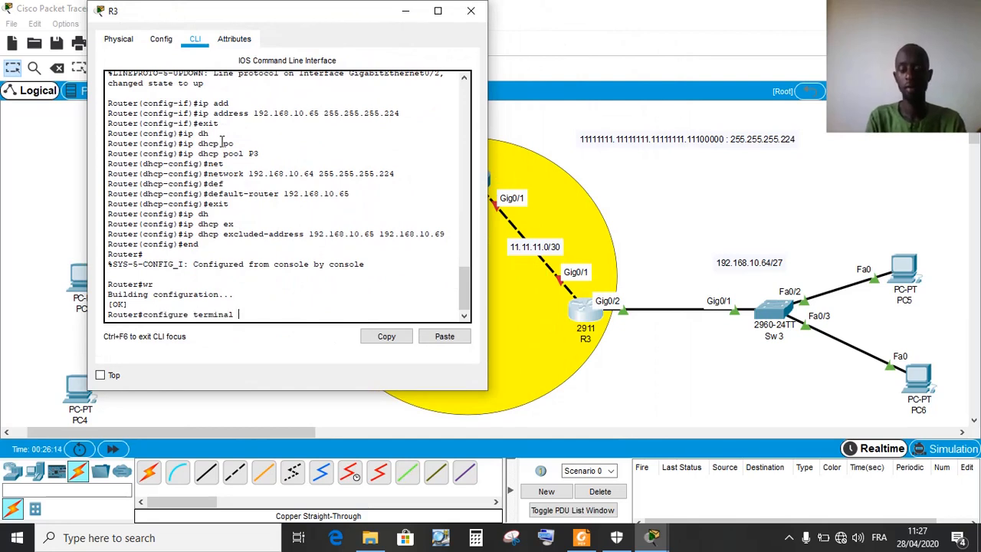
pyautogui.press('Return')
# Enter interface configuration for gigabitEthernet 0/1 on R3, adapting the earlier interface command from the history
pyautogui.press('Up')
pyautogui.press('Up')
pyautogui.press('Up')
pyautogui.press('Up')
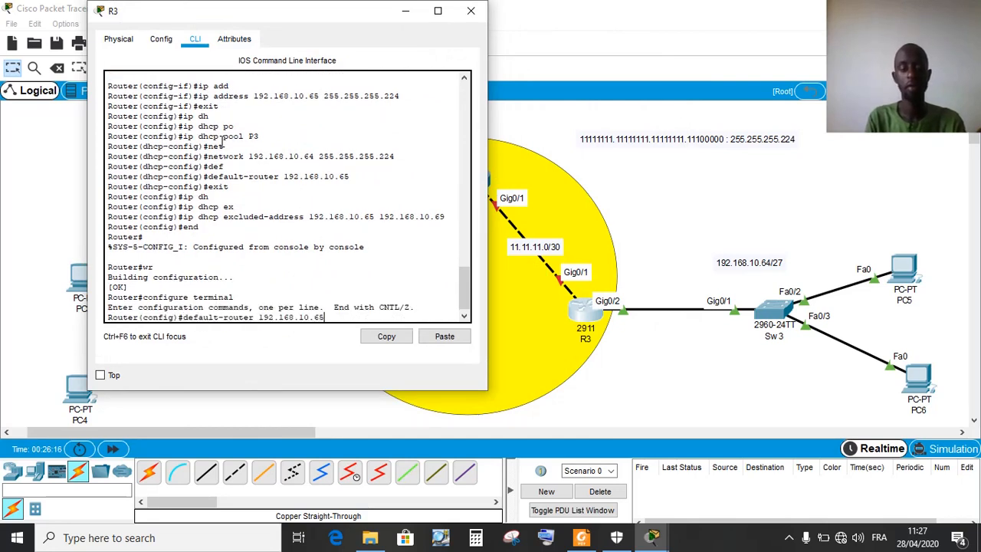
pyautogui.press('Up')
pyautogui.press('Up')
pyautogui.press('Up')
pyautogui.press('Up')
pyautogui.press('Up')
pyautogui.press('Up')
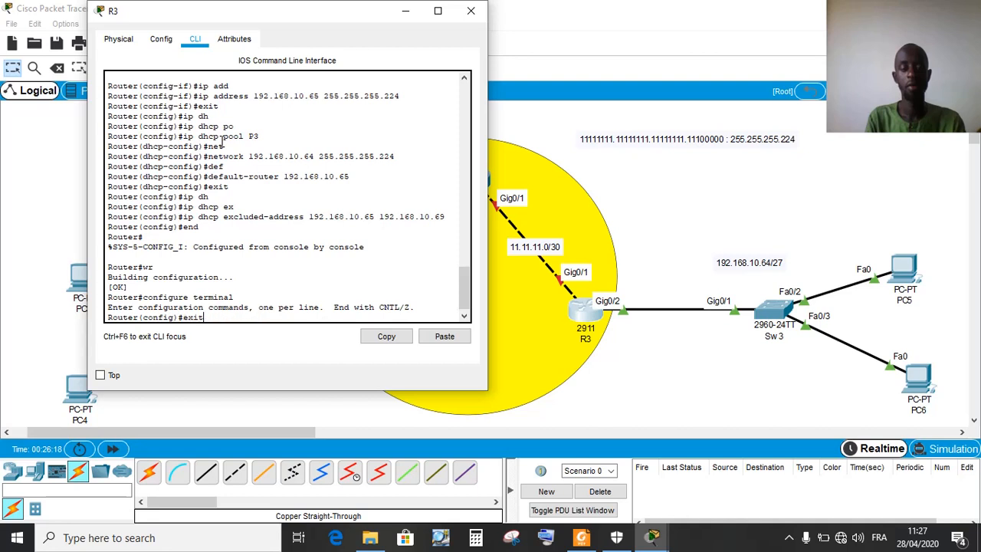
pyautogui.press('Up')
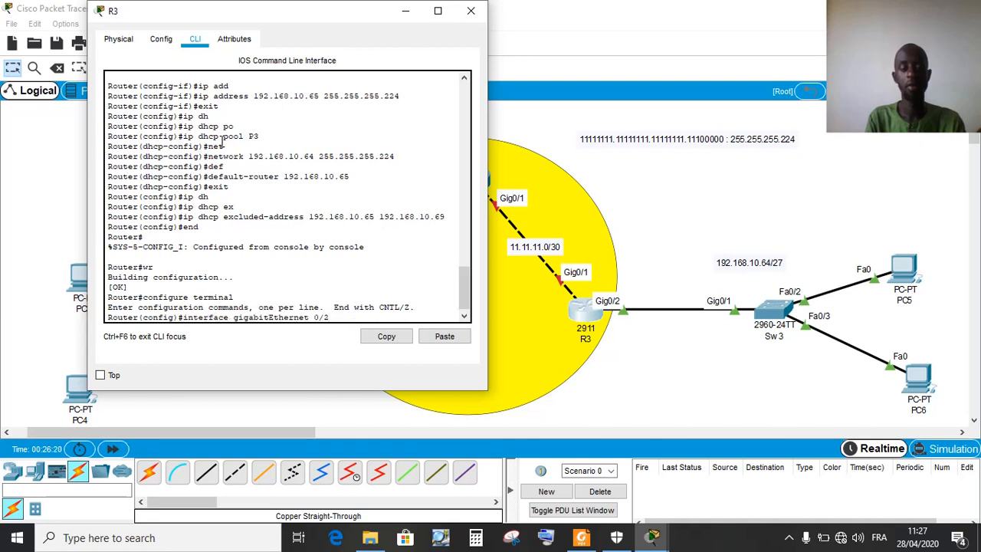
pyautogui.press('BackSpace')
pyautogui.write('1')
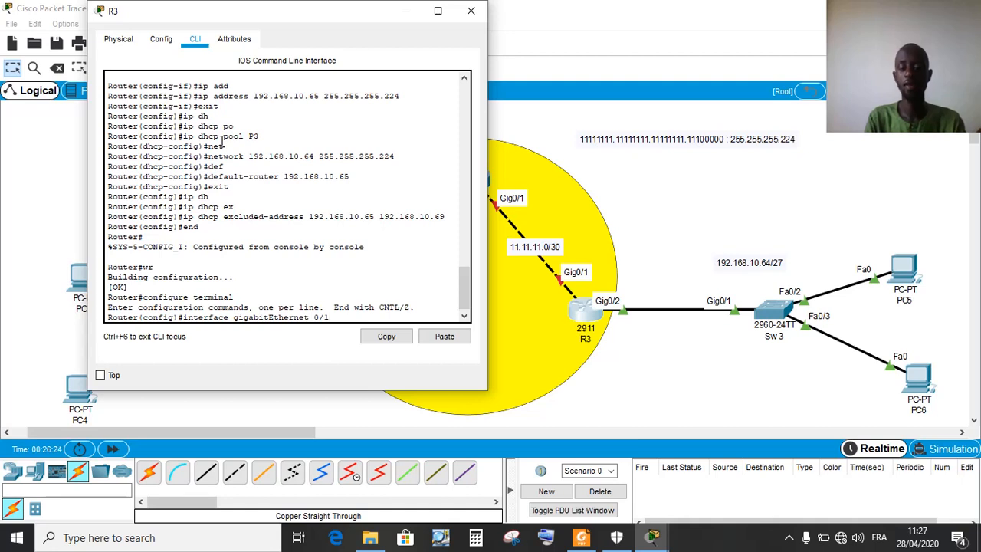
pyautogui.press('Return')
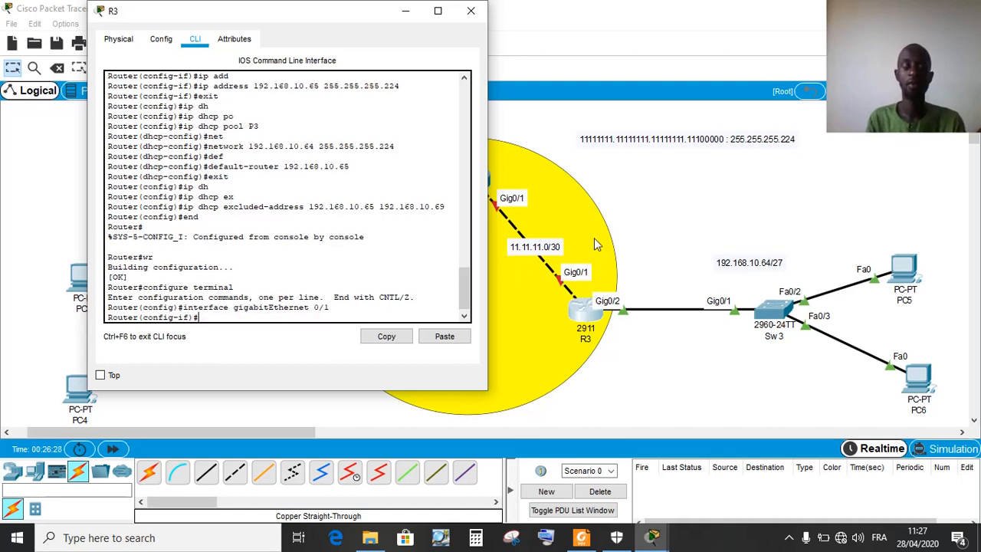
# Enable R3's gigabitEthernet 0/1 interface with no shutdown
pyautogui.write('sh')
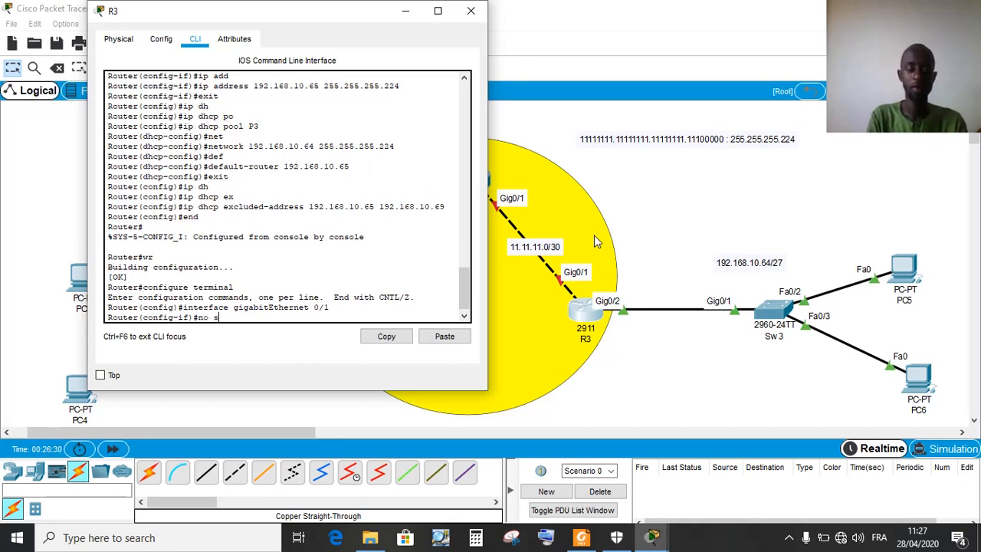
pyautogui.press('Tab')
pyautogui.press('Return')
pyautogui.press('Return')
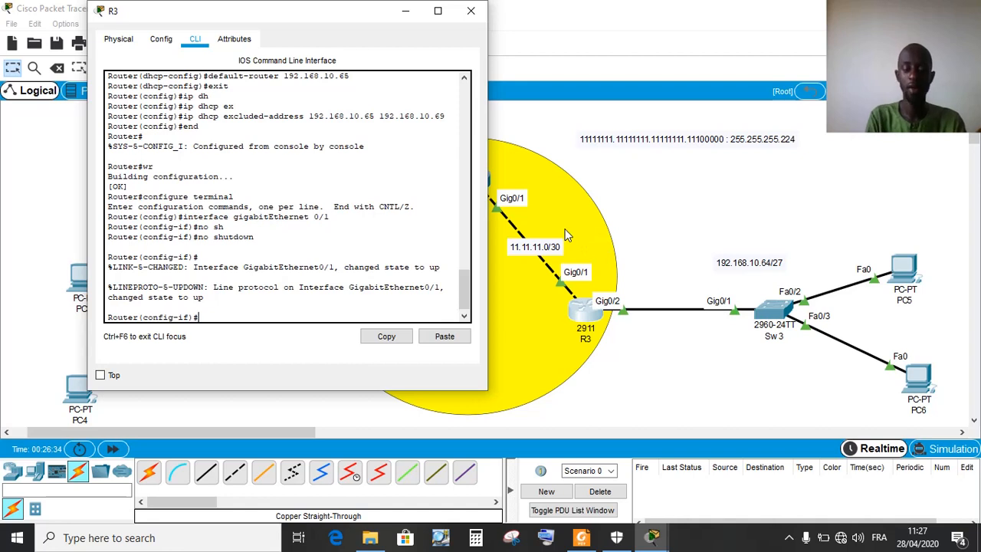
# Assign IP address 11.11.11.2 with mask 255.255.255.252 to R3's gigabitEthernet 0/1 and return to privileged mode
pyautogui.write('ip add')
pyautogui.press('Tab')
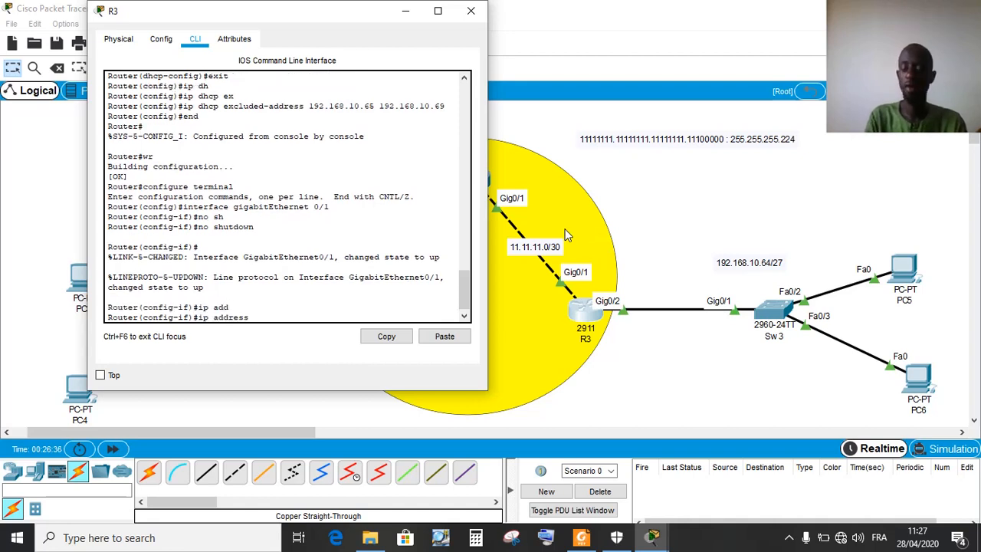
pyautogui.write('11.11.')
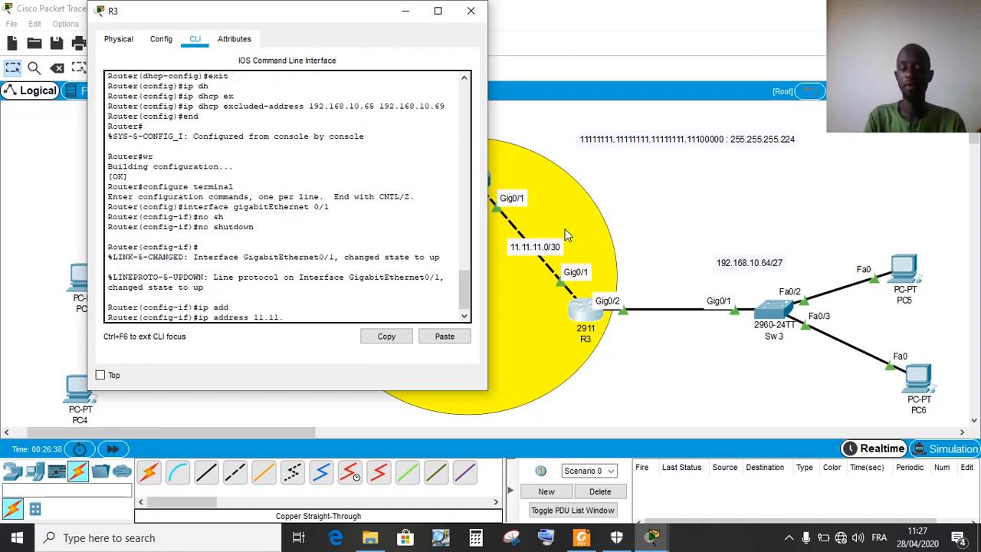
pyautogui.write('11.2')
pyautogui.press('Return')
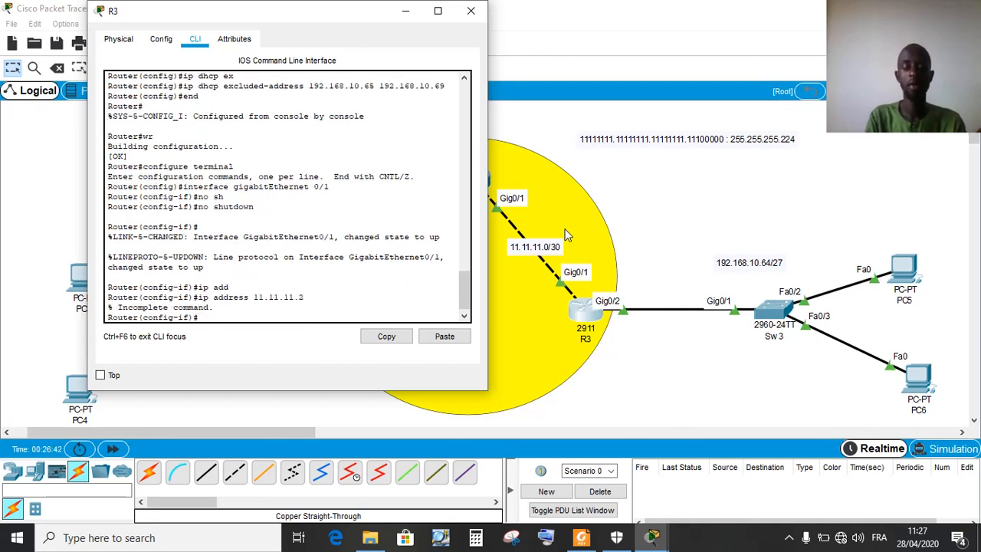
pyautogui.press('Up')
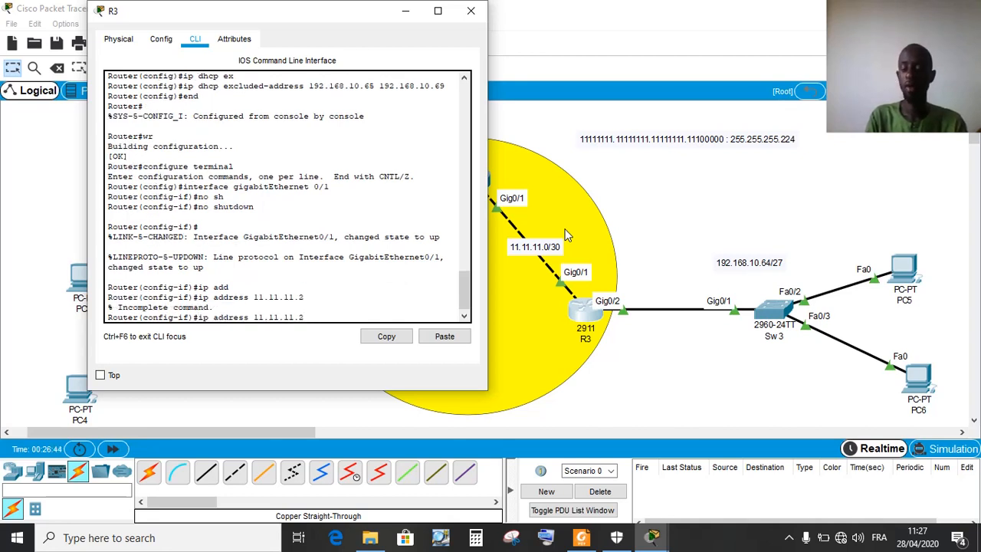
pyautogui.write('255.255.')
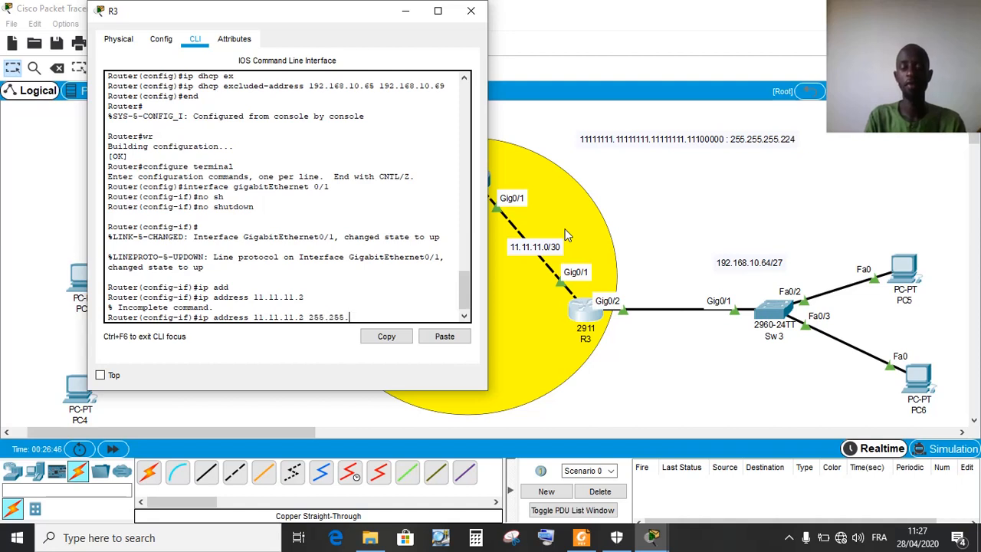
pyautogui.write('255.252')
pyautogui.press('Return')
pyautogui.write('end')
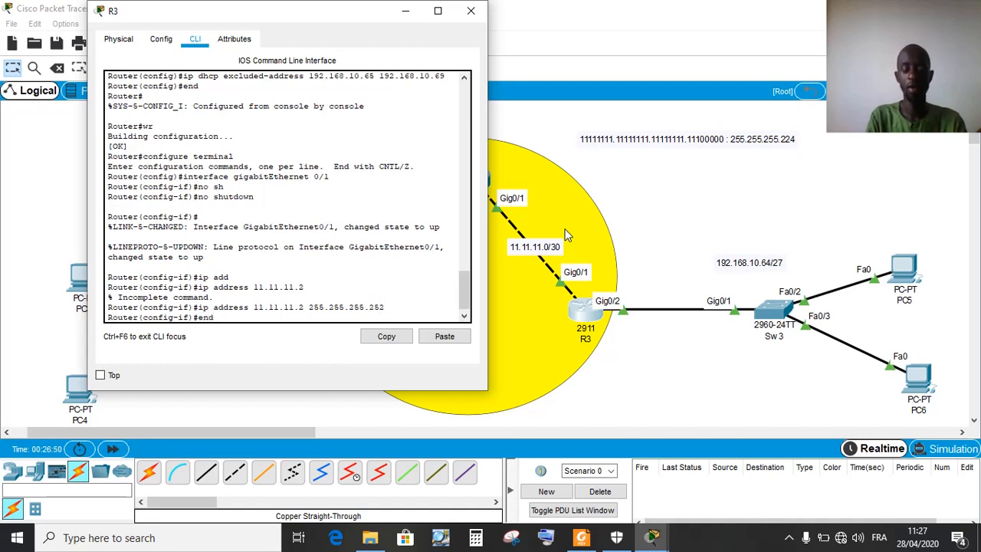
pyautogui.press('Return')
# Ping R1 at 11.11.11.1 twice from R3 to test the link, and close R3's window
pyautogui.write('ping ')
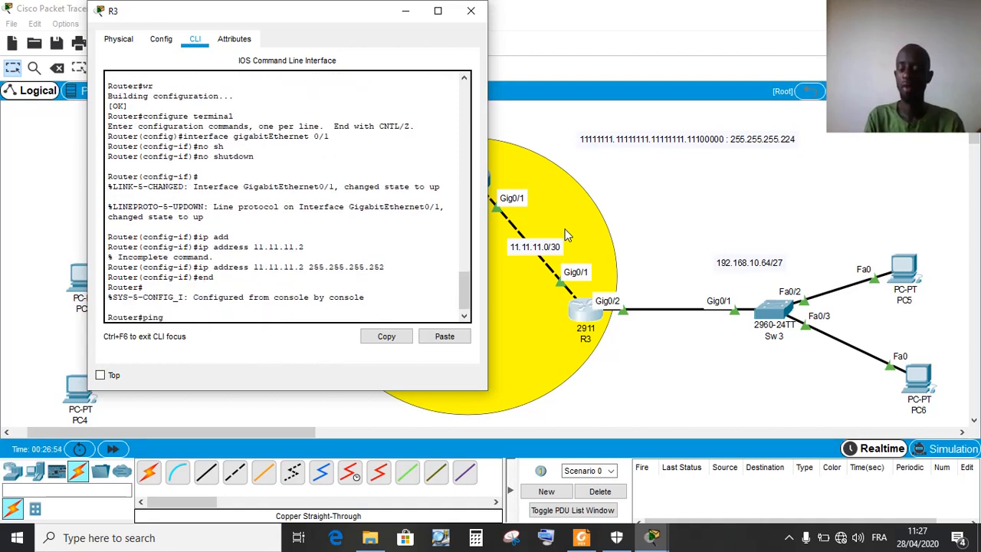
pyautogui.write('11.11.11.1')
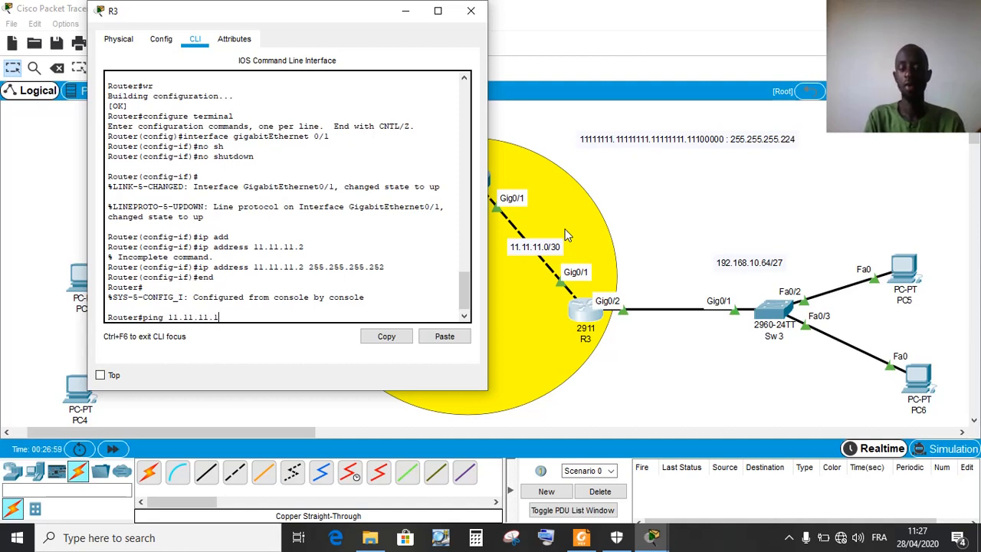
pyautogui.press('Return')
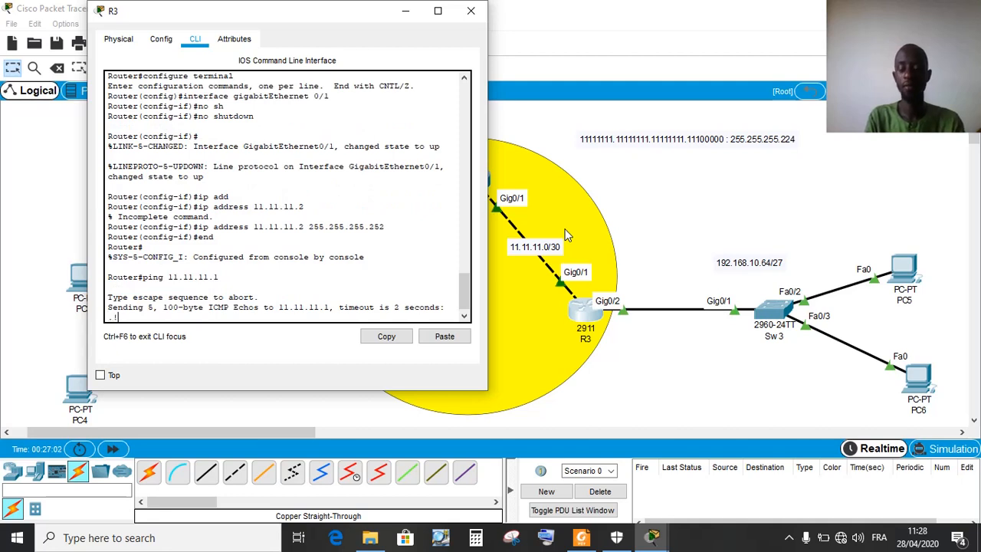
pyautogui.press('Up')
pyautogui.press('Return')
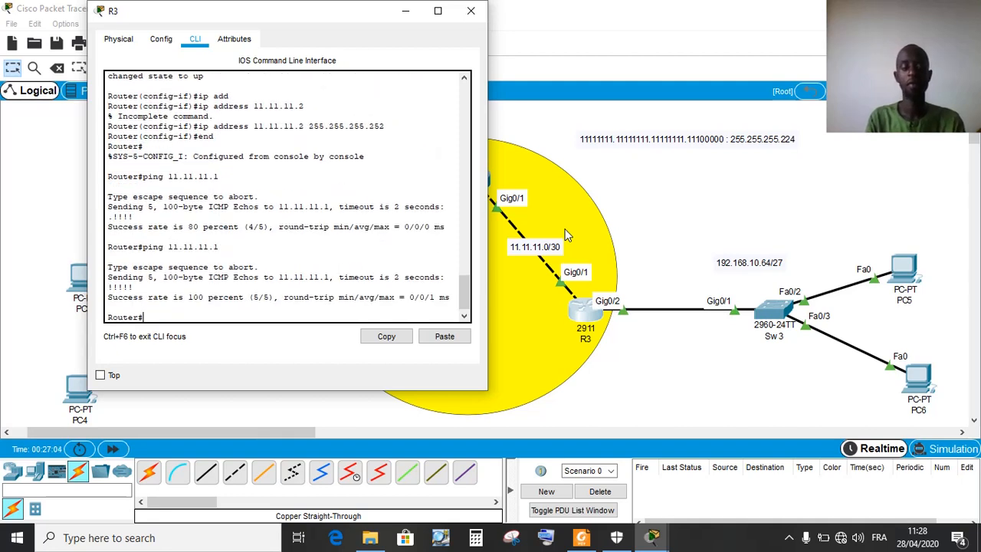
pyautogui.click(471, 11)
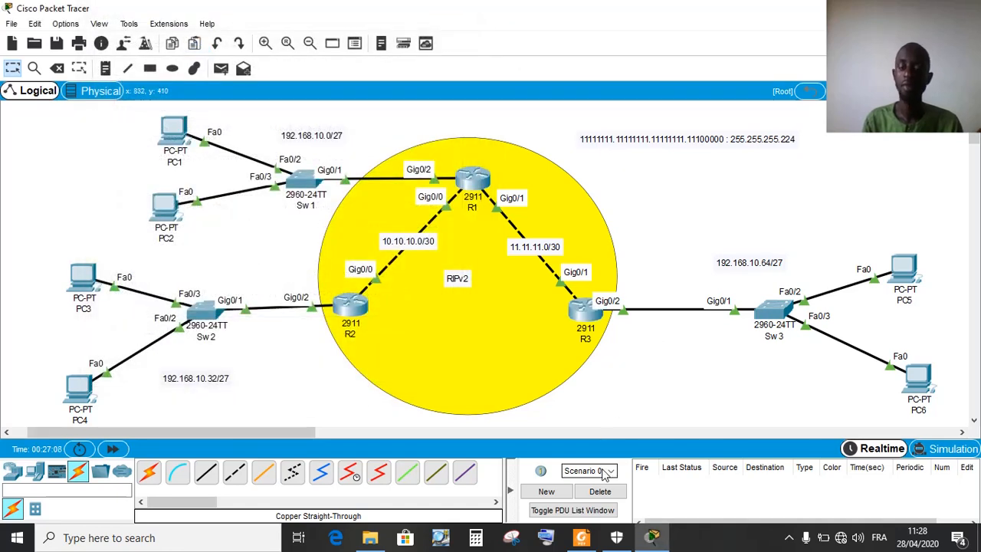
# Switch to the lab PDF in Foxit Reader, review the tasks after the point-to-point links, and return to Packet Tracer
pyautogui.click(581, 537)
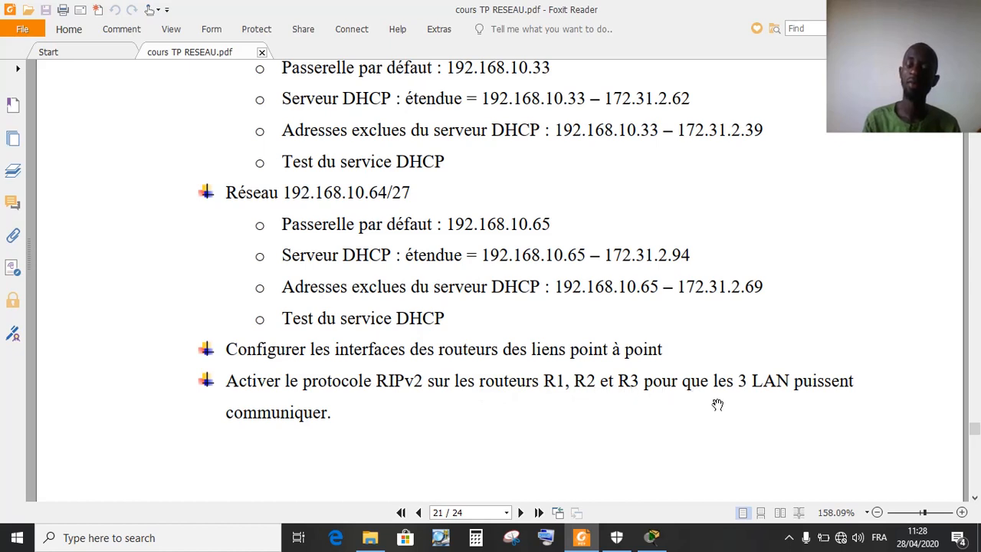
pyautogui.click(974, 497)
pyautogui.scroll(-10, 974, 497)
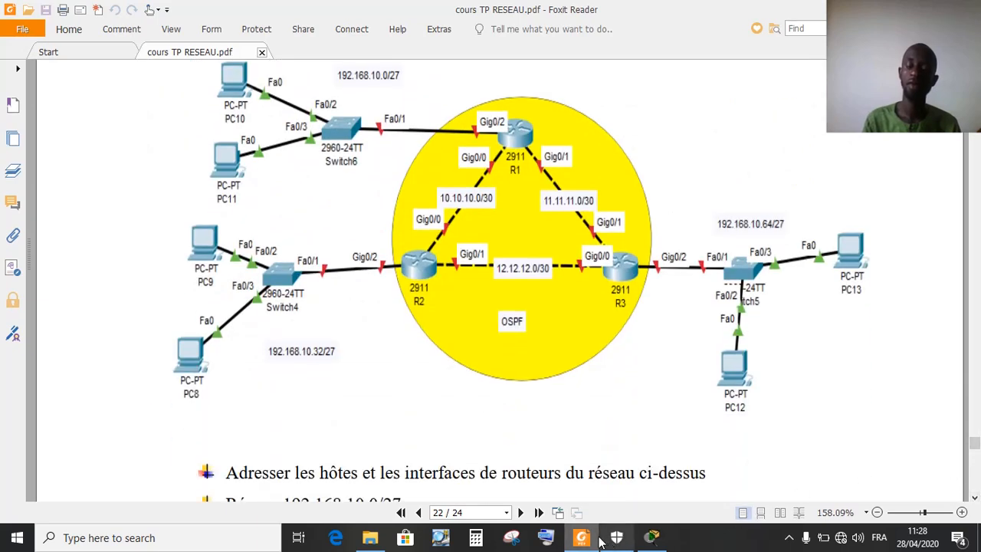
pyautogui.click(651, 537)
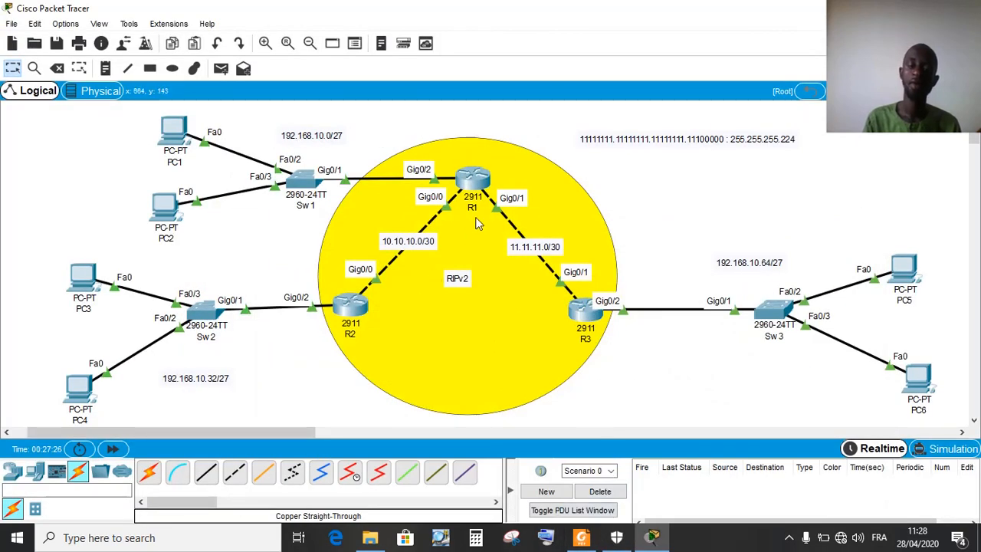
# Open R1's command line, move its window clear of R1 and R2, and enter global configuration mode
pyautogui.click(482, 186)
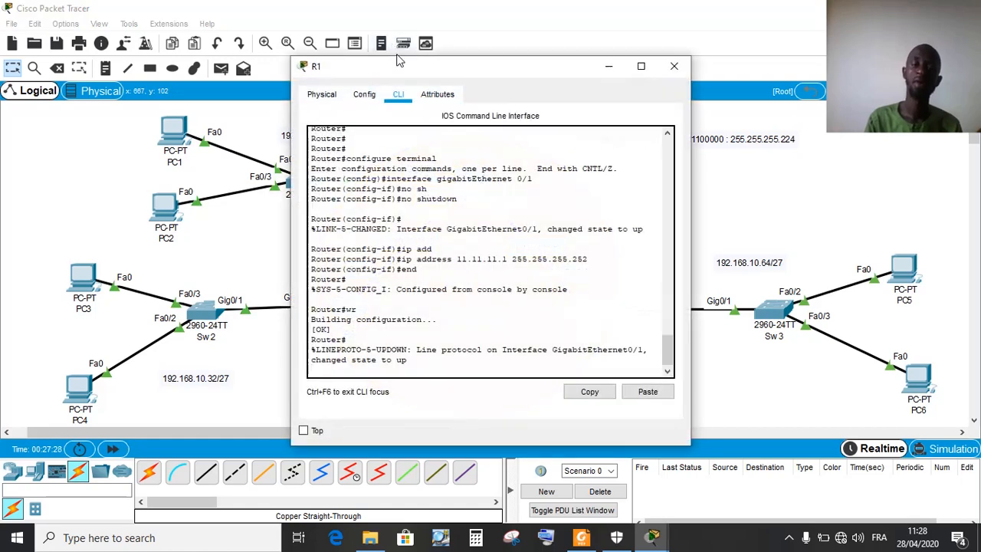
pyautogui.moveTo(402, 68); pyautogui.dragTo(625, 28)
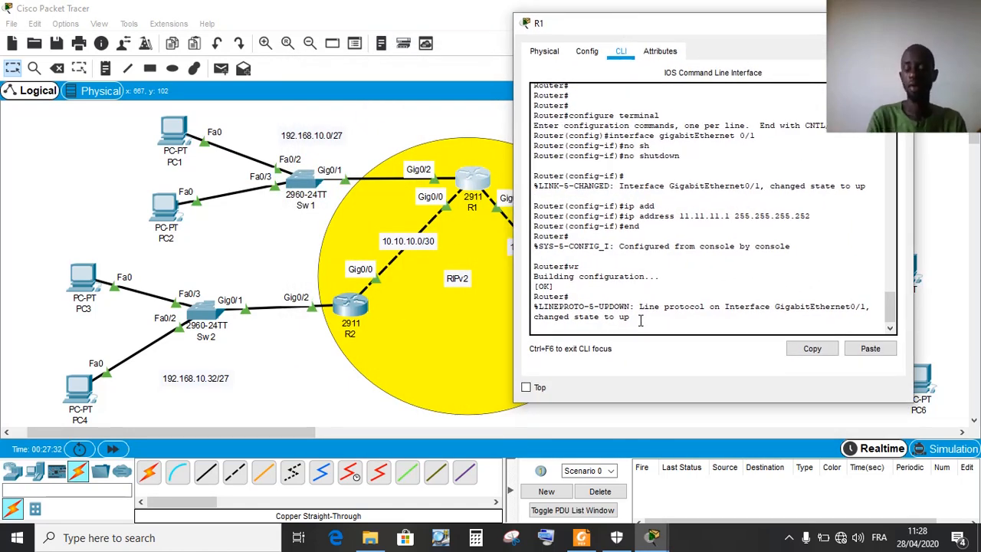
pyautogui.press('Return')
pyautogui.press('Return')
pyautogui.press('Return')
pyautogui.press('Up')
pyautogui.press('Up')
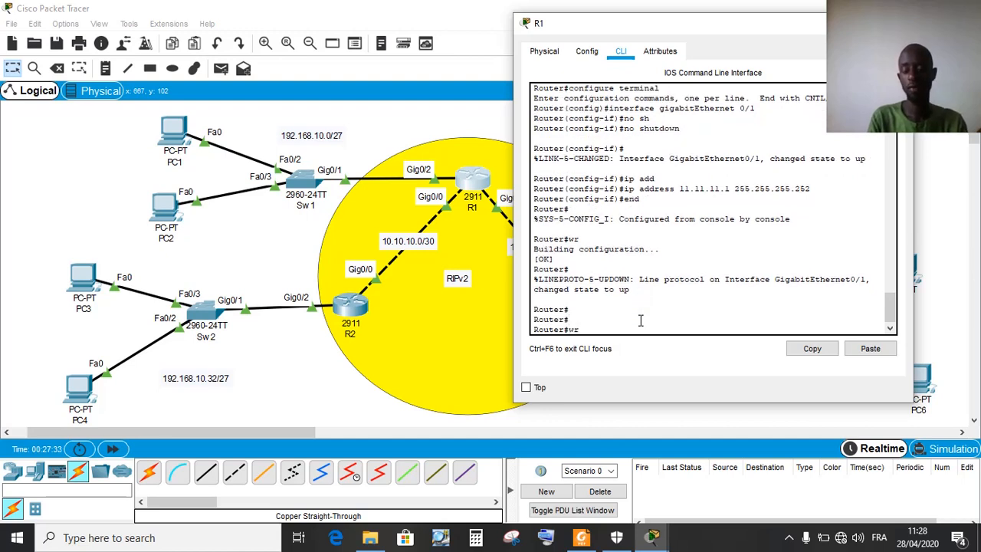
pyautogui.press('Return')
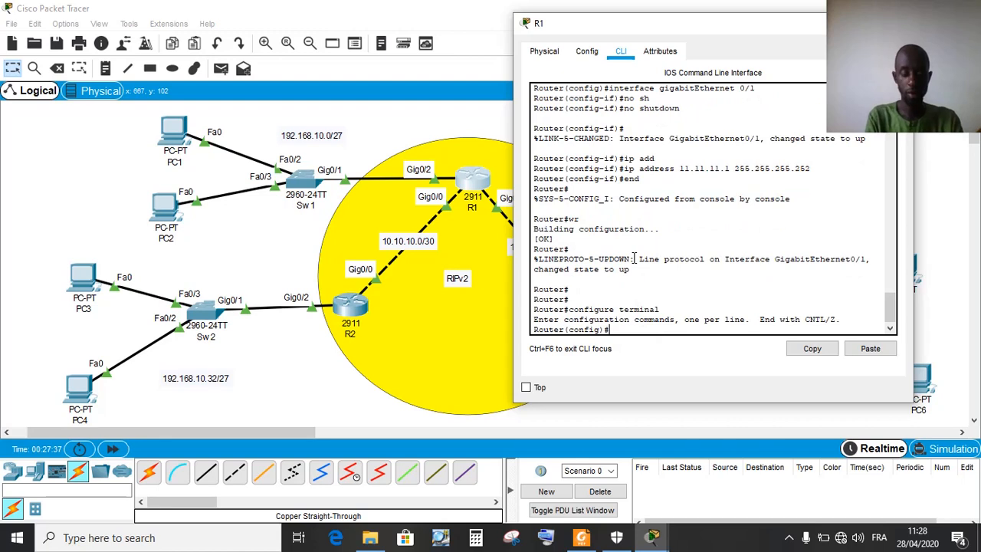
# Start the RIP routing process on R1 and set it to version 2
pyautogui.write('rou')
pyautogui.press('Tab')
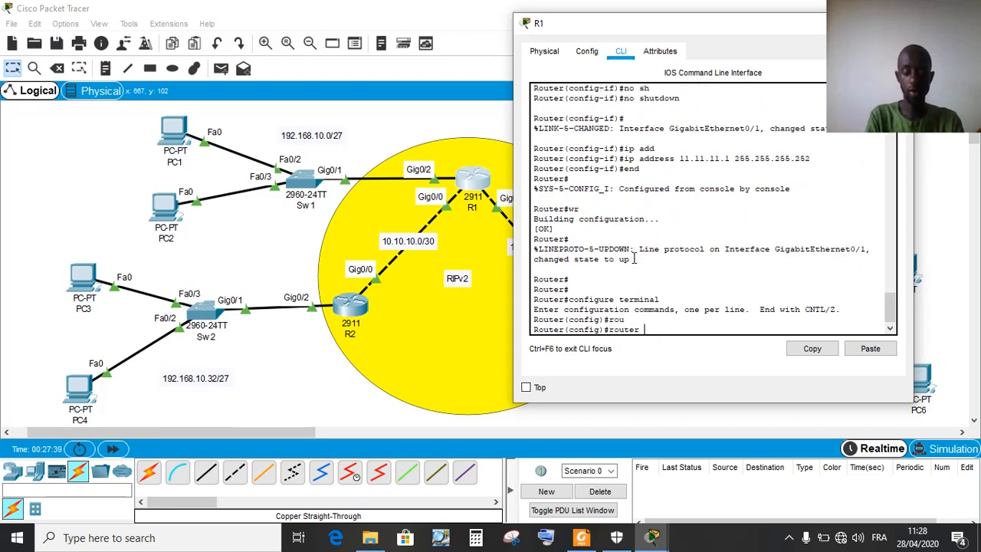
pyautogui.write('rip')
pyautogui.press('Tab')
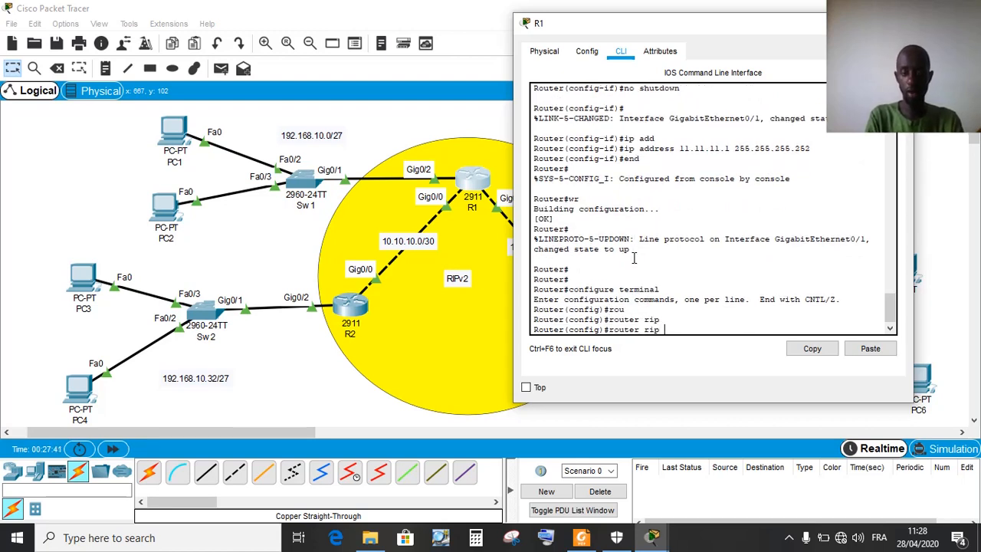
pyautogui.press('Return')
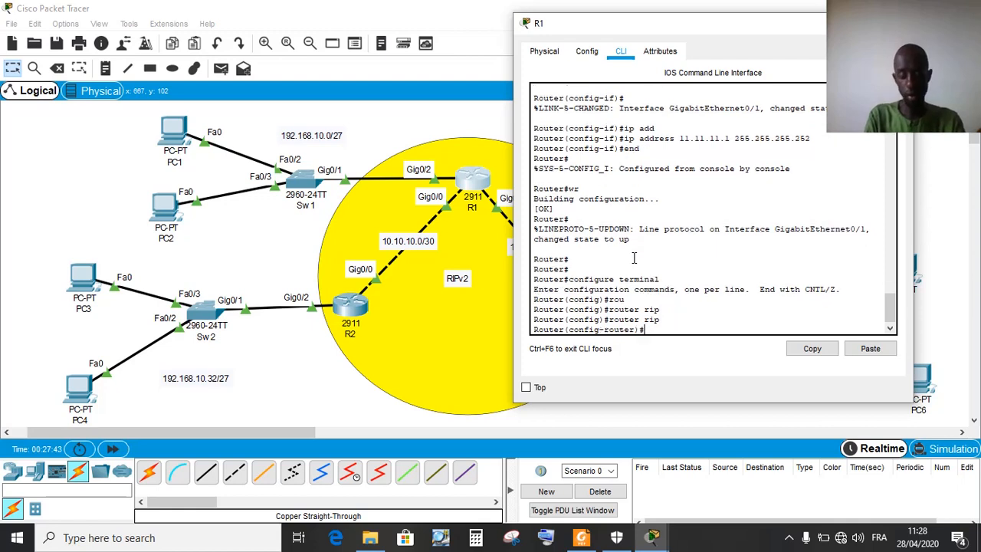
pyautogui.write('ver')
pyautogui.press('Tab')
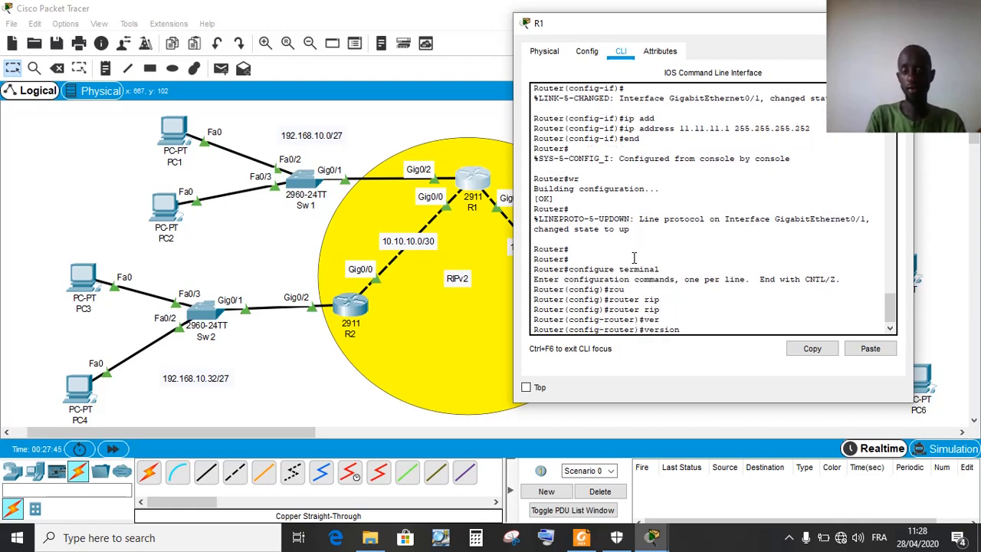
pyautogui.write('2')
pyautogui.press('Return')
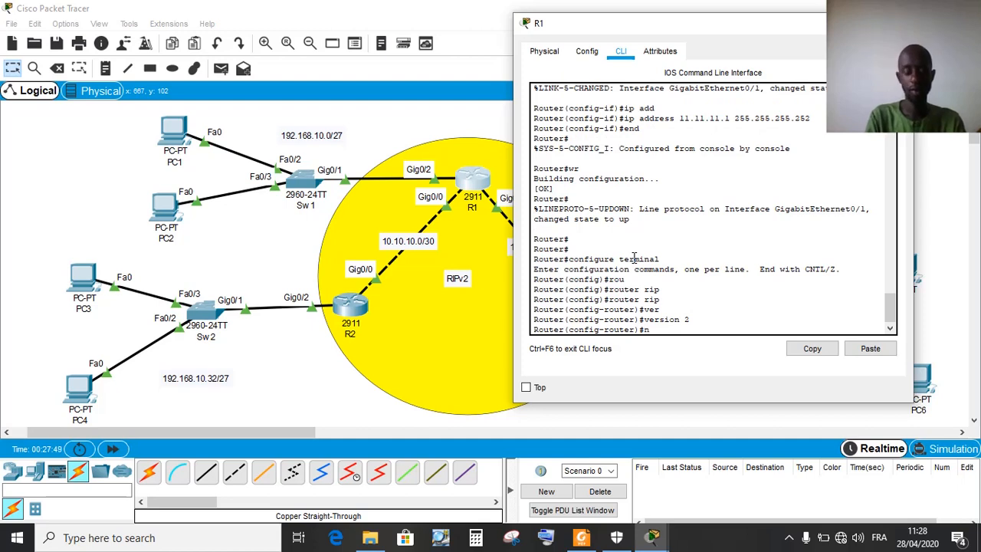
# Add network 192.168.10.0 to R1's RIP process, checking R1's interface addresses in the topology before completing the statement
pyautogui.write('net')
pyautogui.press('Tab')
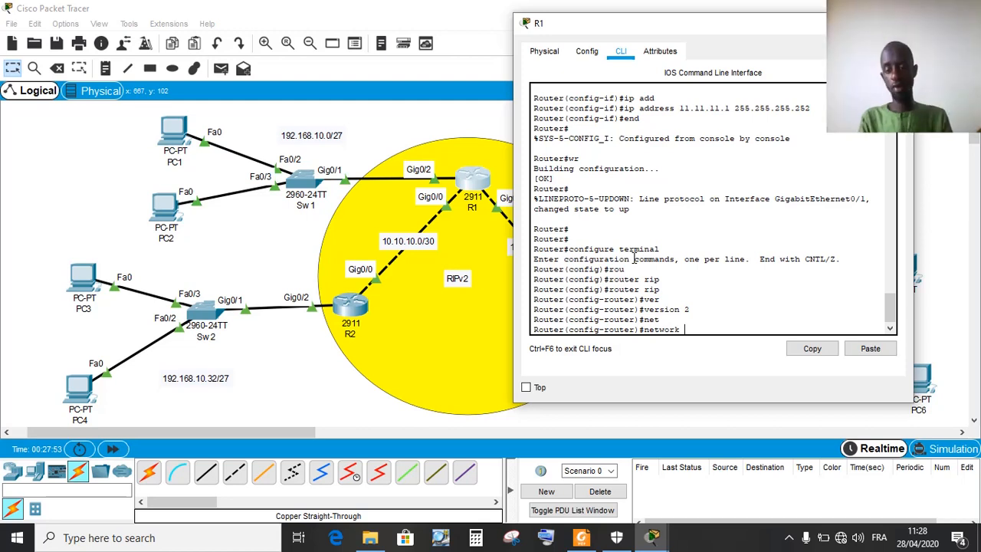
pyautogui.write('19')
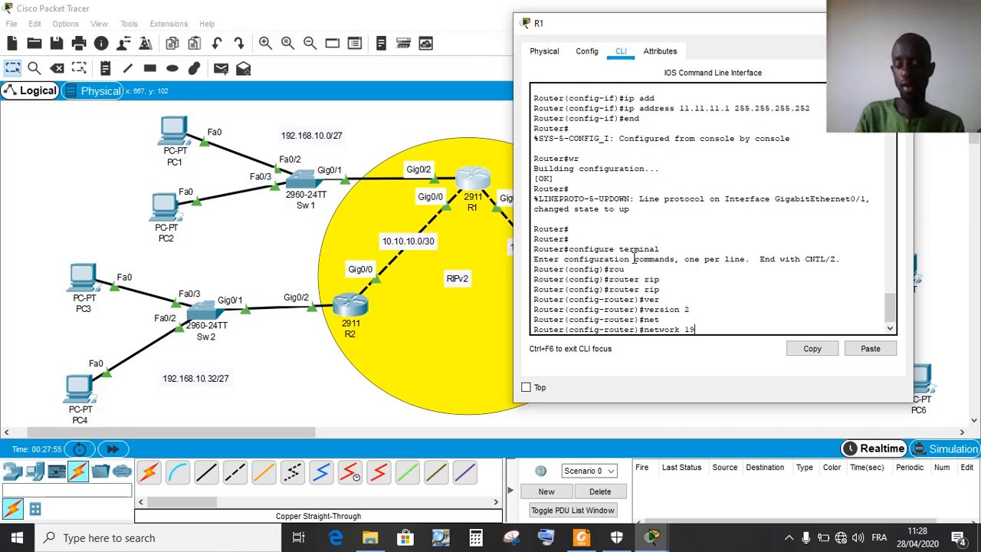
pyautogui.write('2.168')
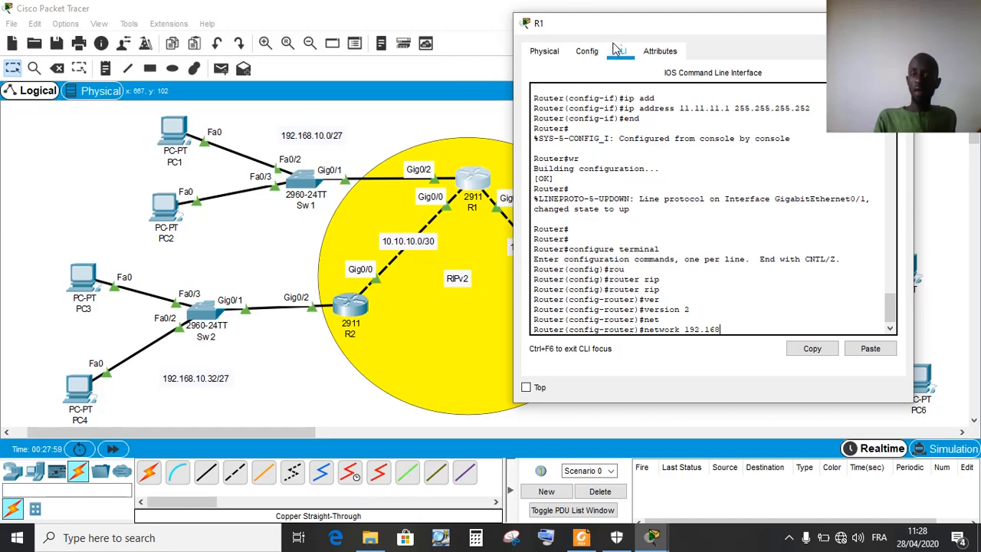
pyautogui.click(896, 23)
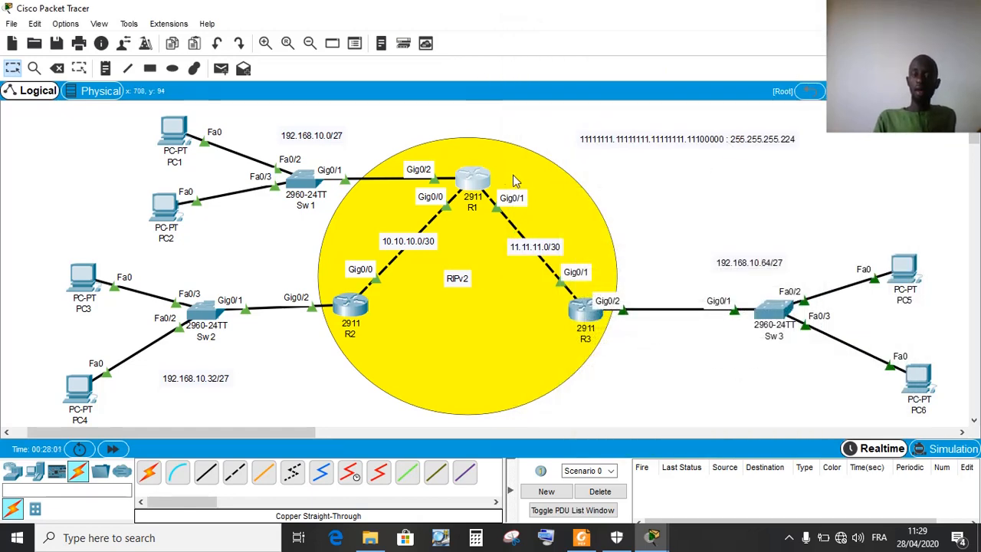
pyautogui.moveTo(483, 176)
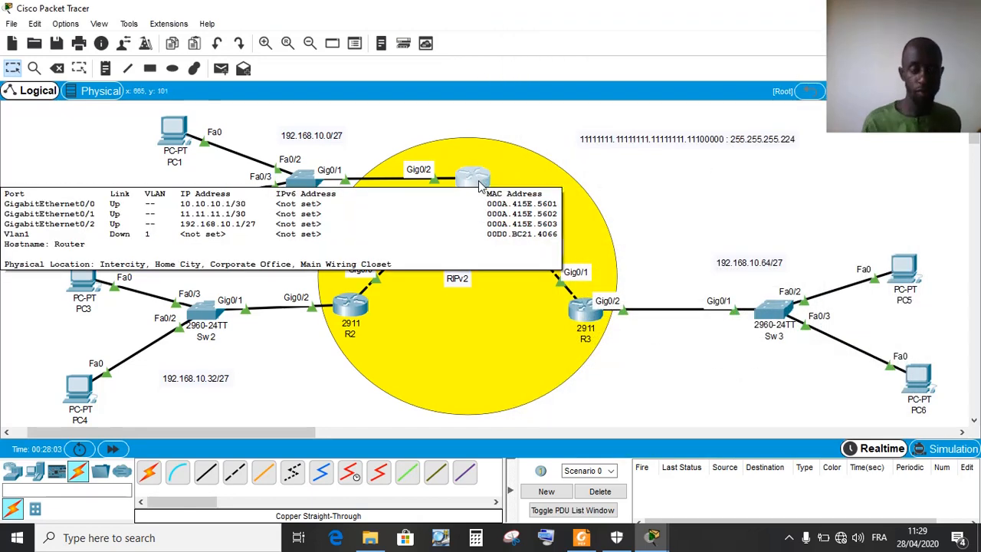
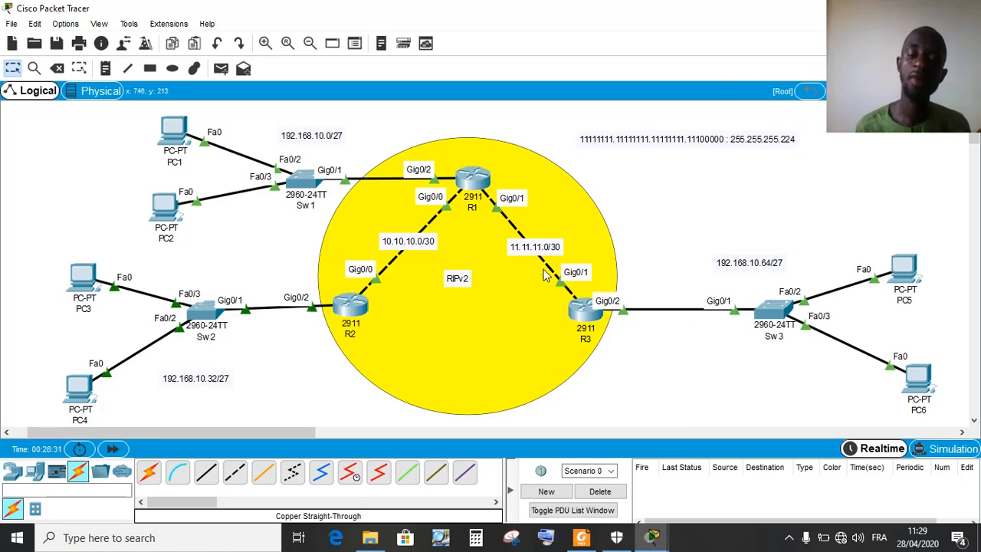
pyautogui.click(473, 184)
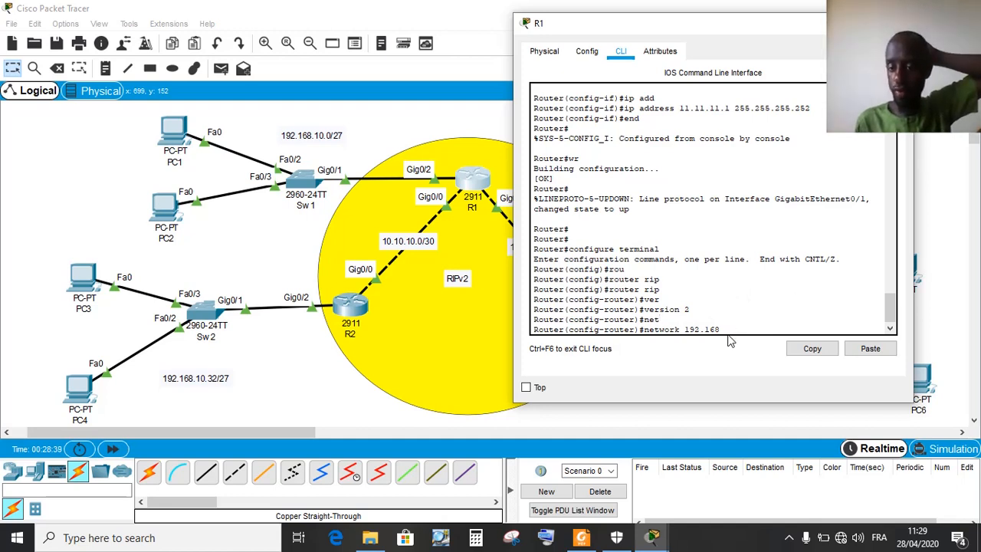
pyautogui.write('.10.0')
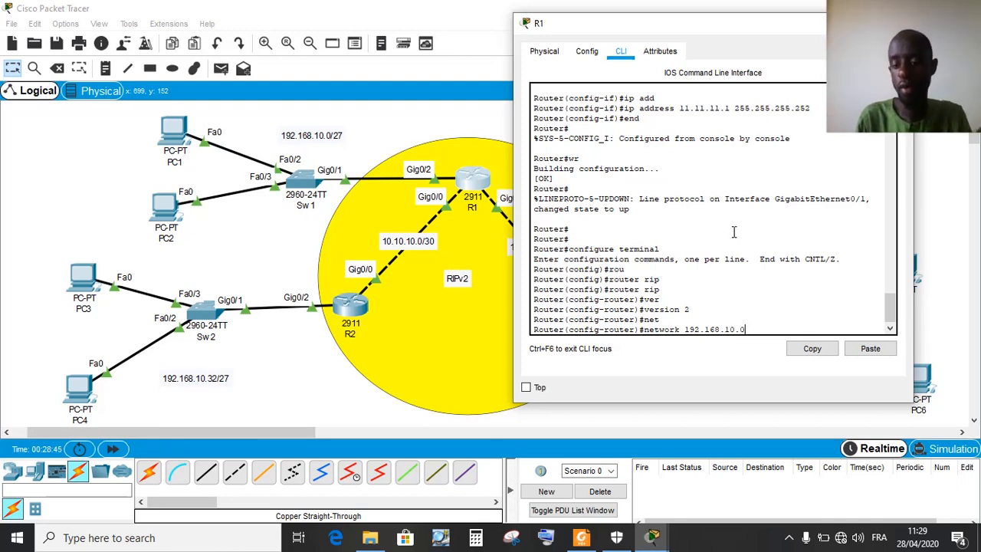
pyautogui.press('Return')
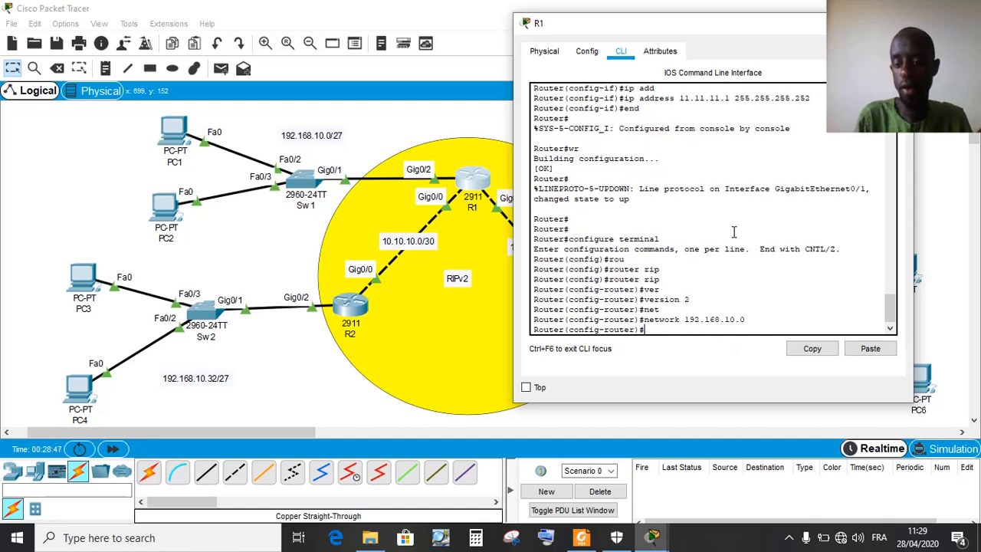
# Add network 10.10.10.0 to R1's RIP process
pyautogui.write('ne')
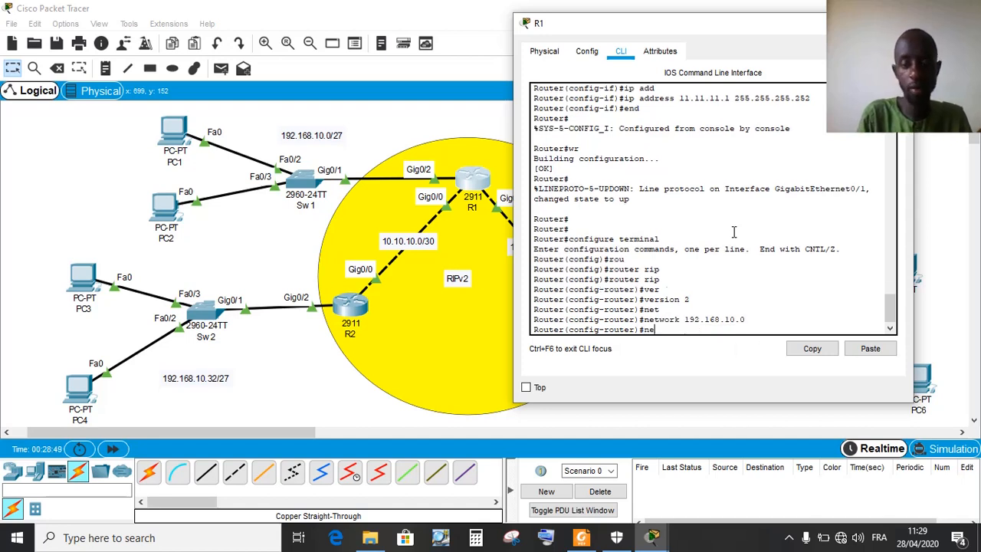
pyautogui.press('Tab')
pyautogui.write('10.')
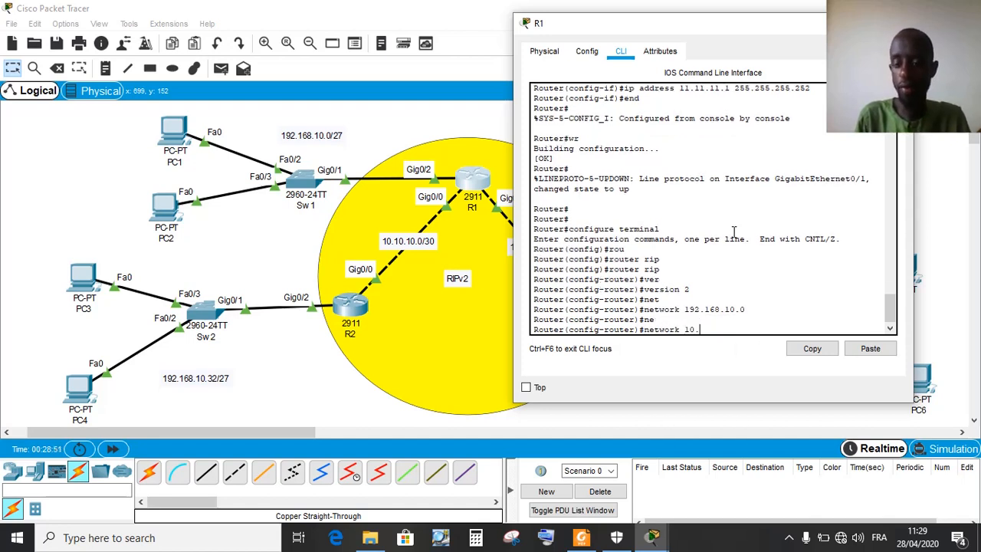
pyautogui.write('10.1')
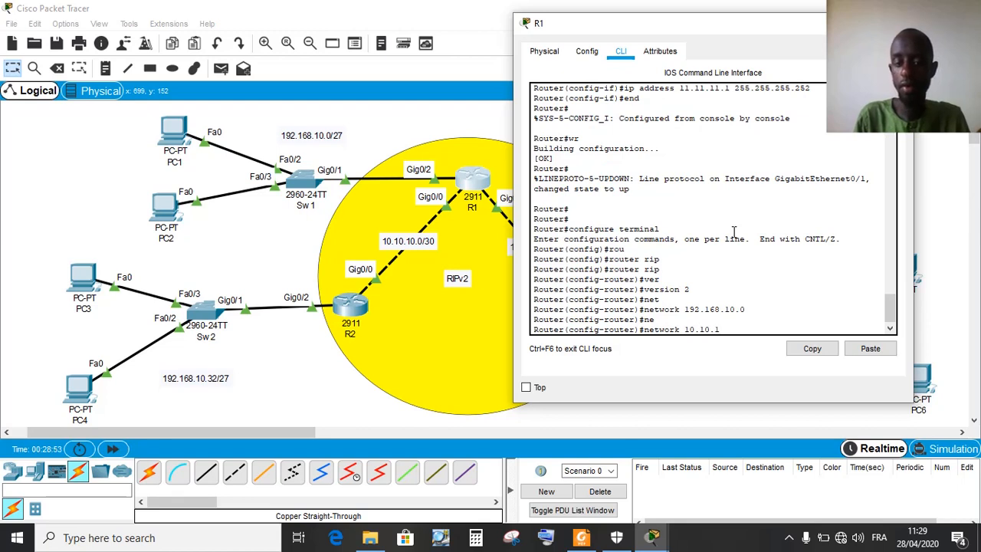
pyautogui.write('0.0')
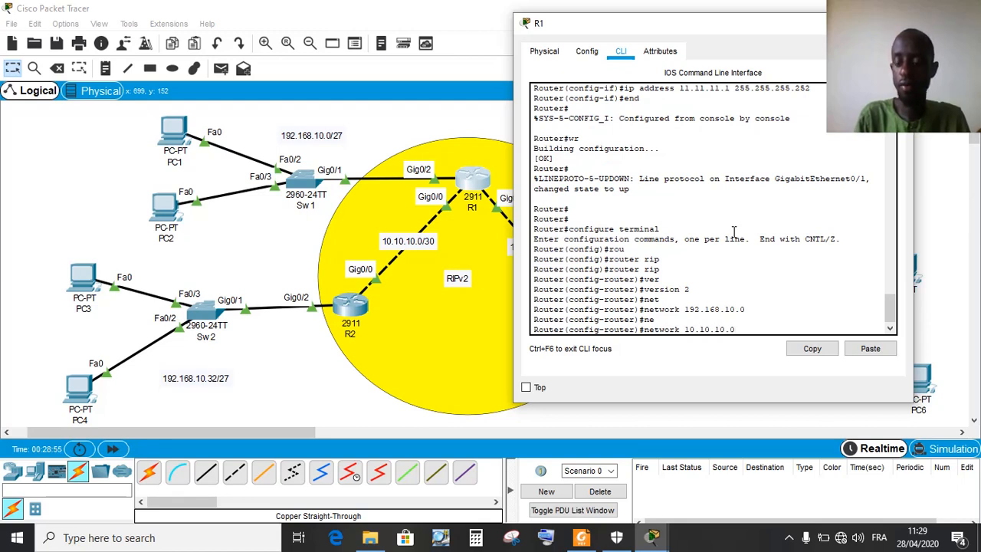
pyautogui.write('.0')
pyautogui.press('Return')
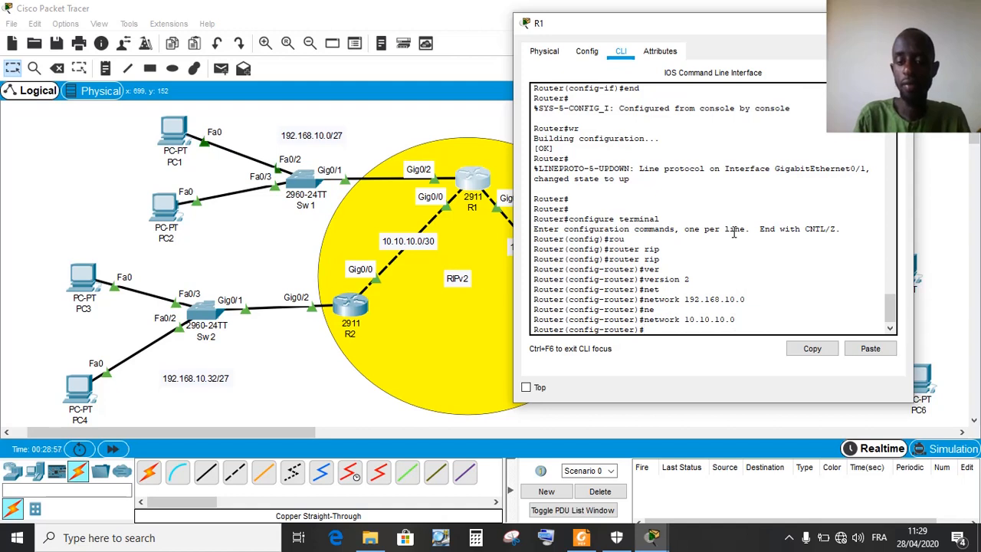
# Add network 11.11.11.0 to R1's RIP process for the link towards R3
pyautogui.write('ney')
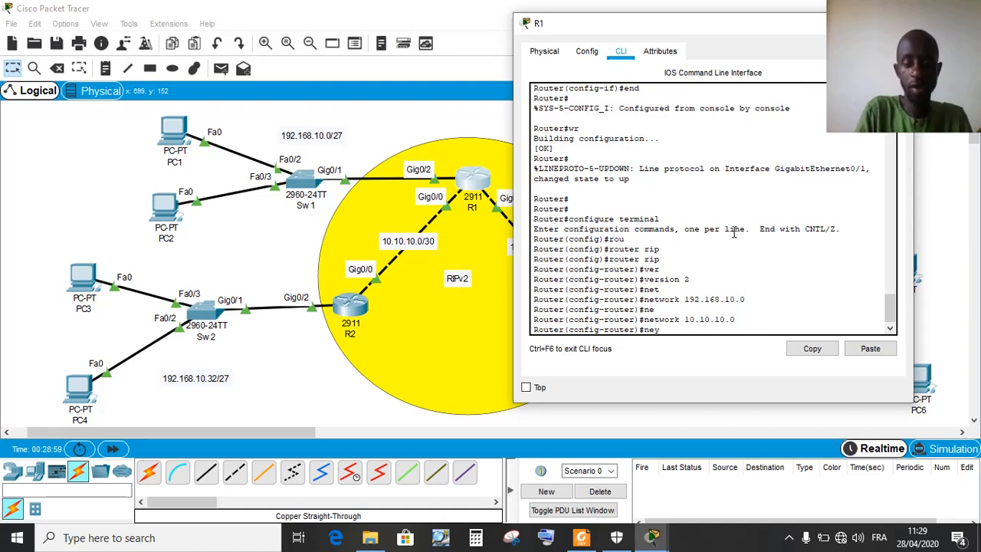
pyautogui.write('t')
pyautogui.press('Tab')
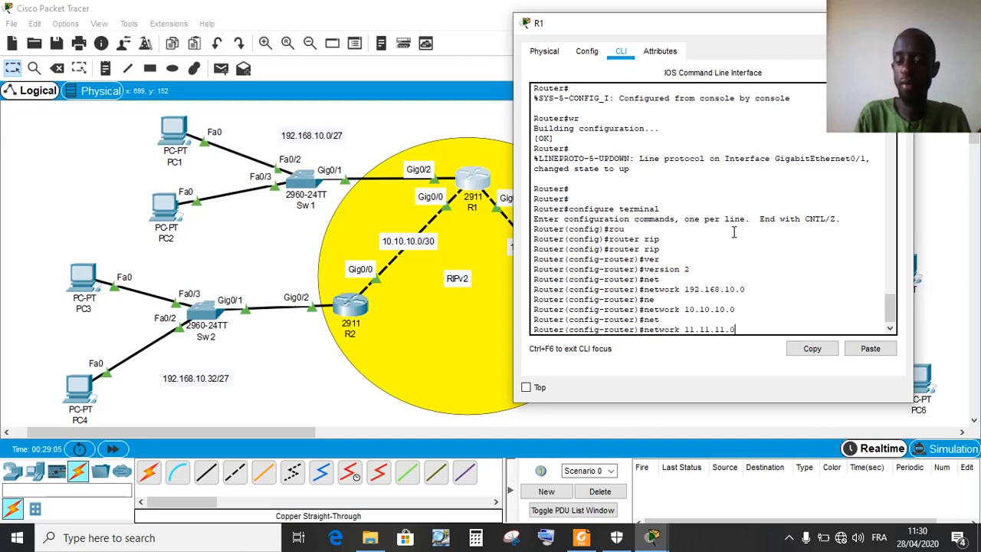
pyautogui.write('11.11.11.0')
pyautogui.press('Return')
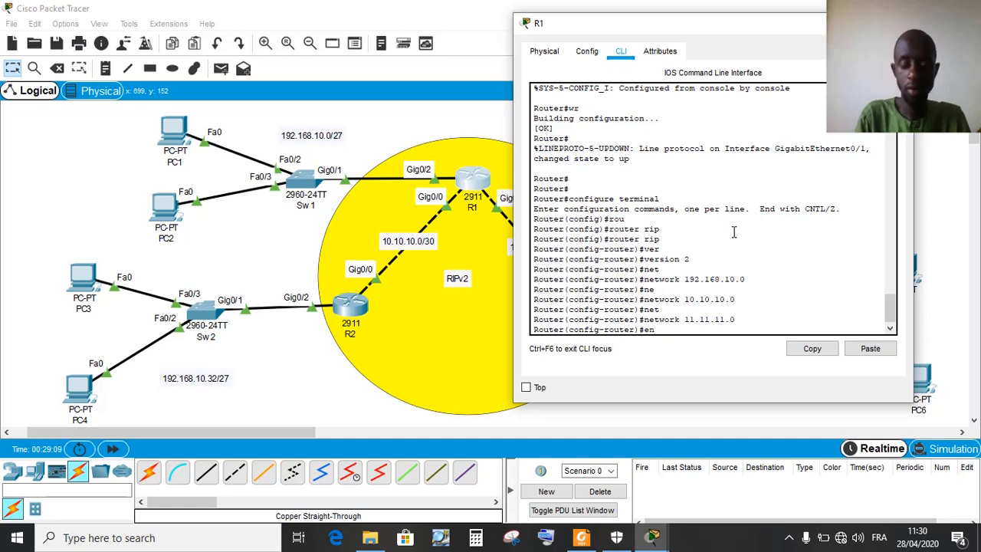
# End R1's configuration mode, save the router's configuration with write, and close R1's window
pyautogui.write('end')
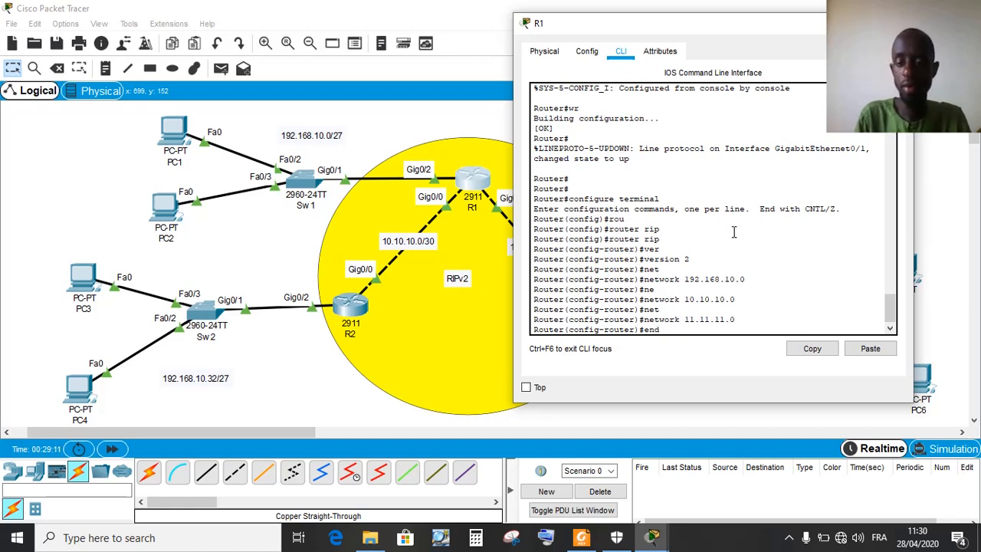
pyautogui.press('Return')
pyautogui.press('Return')
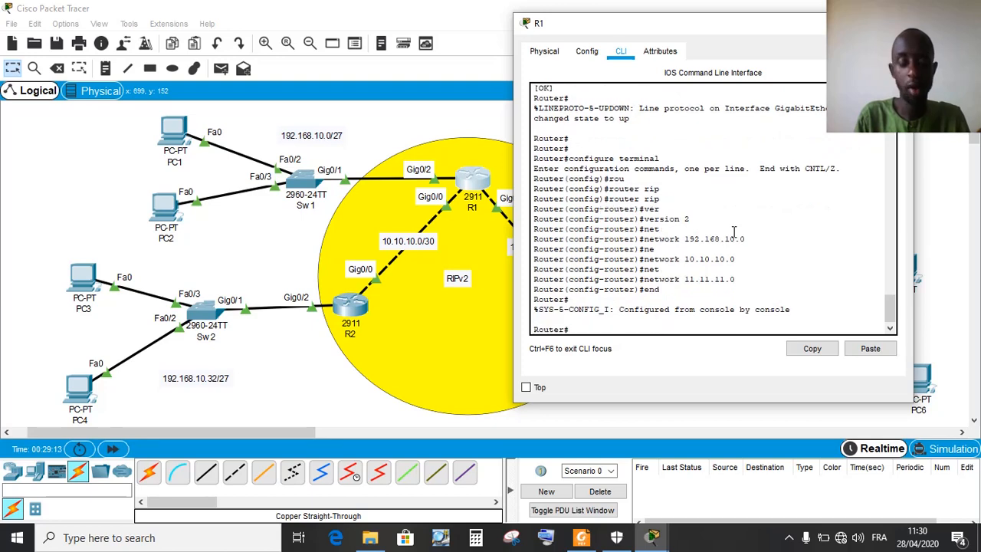
pyautogui.write('wr')
pyautogui.press('Tab')
pyautogui.press('Return')
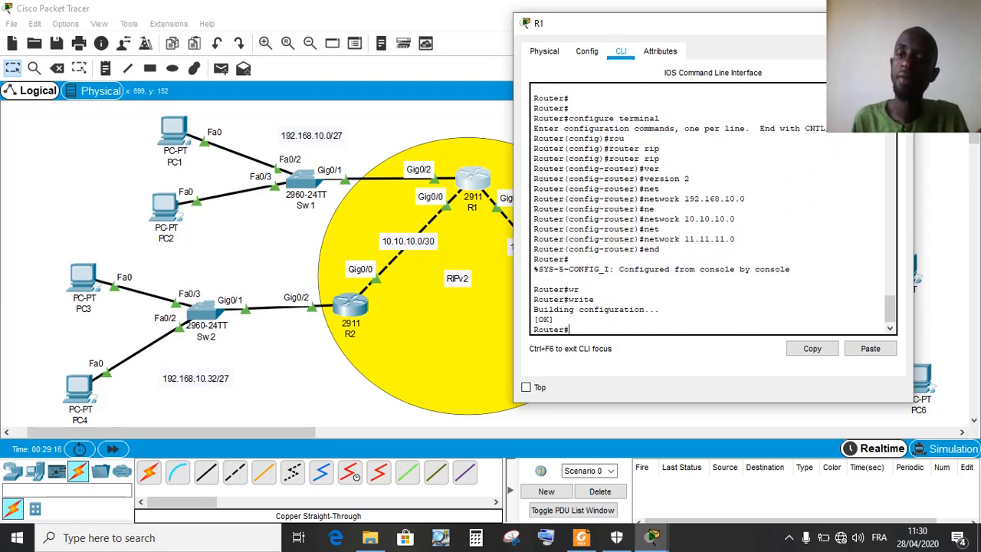
pyautogui.click(896, 23)
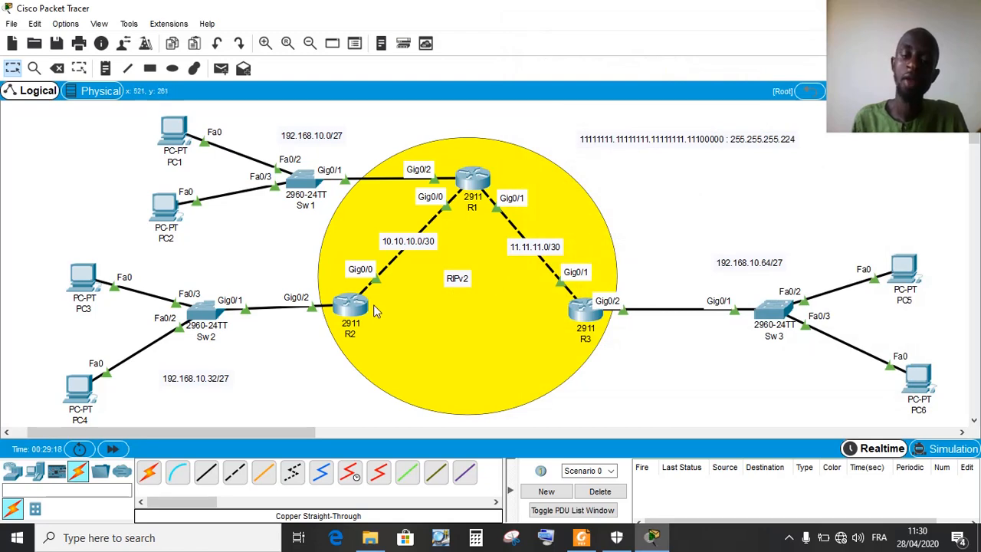
# Open R2's command line, move its window clear of R1 and R2, and enter global configuration mode
pyautogui.click(341, 316)
pyautogui.moveTo(472, 138); pyautogui.dragTo(741, 55)
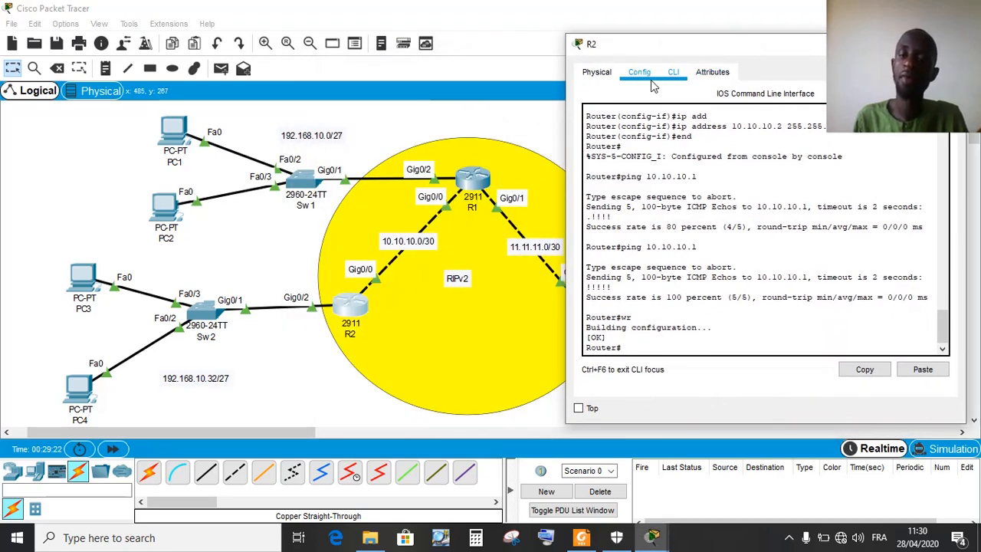
pyautogui.write('configure terminal')
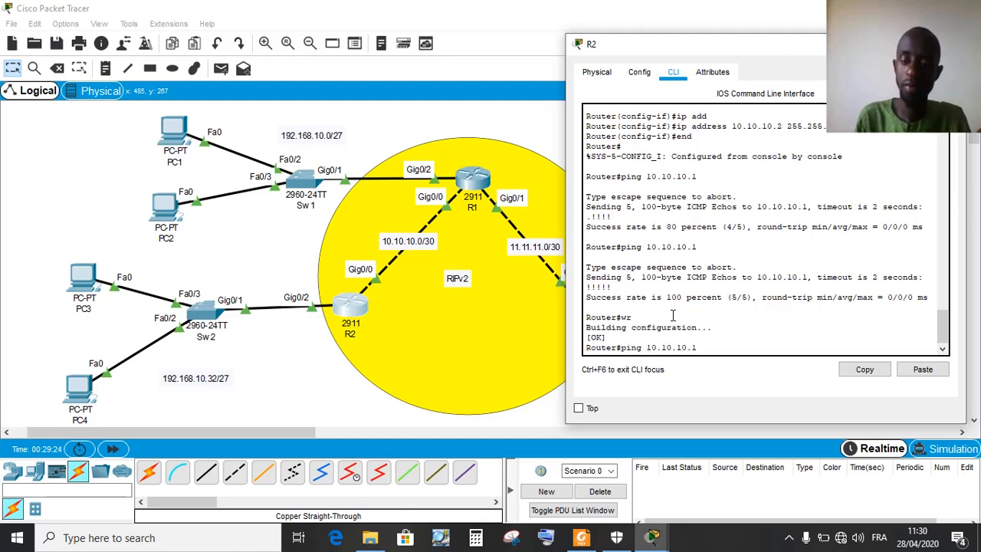
pyautogui.press('Return')
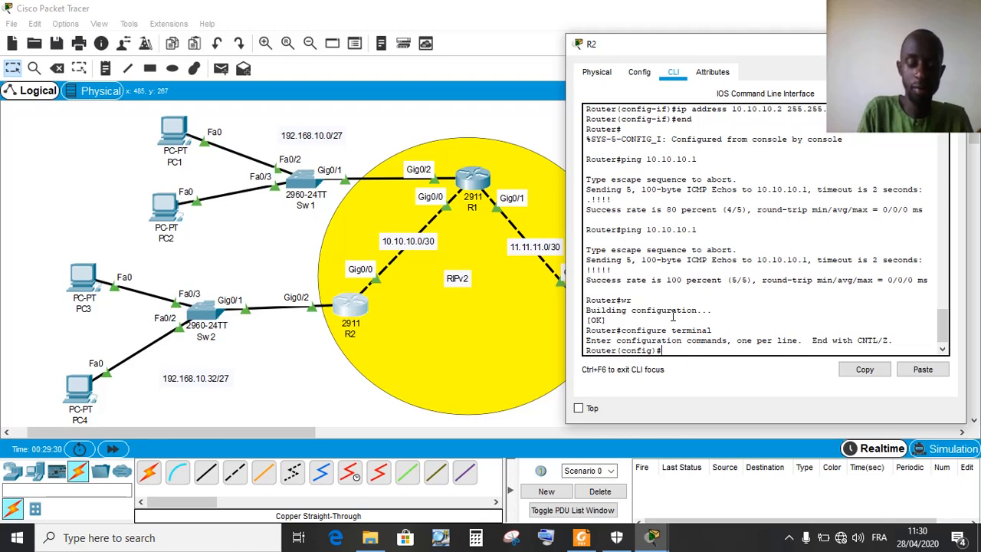
# Start the RIP routing process on R2 and set it to version 2
pyautogui.write('rou')
pyautogui.press('Tab')
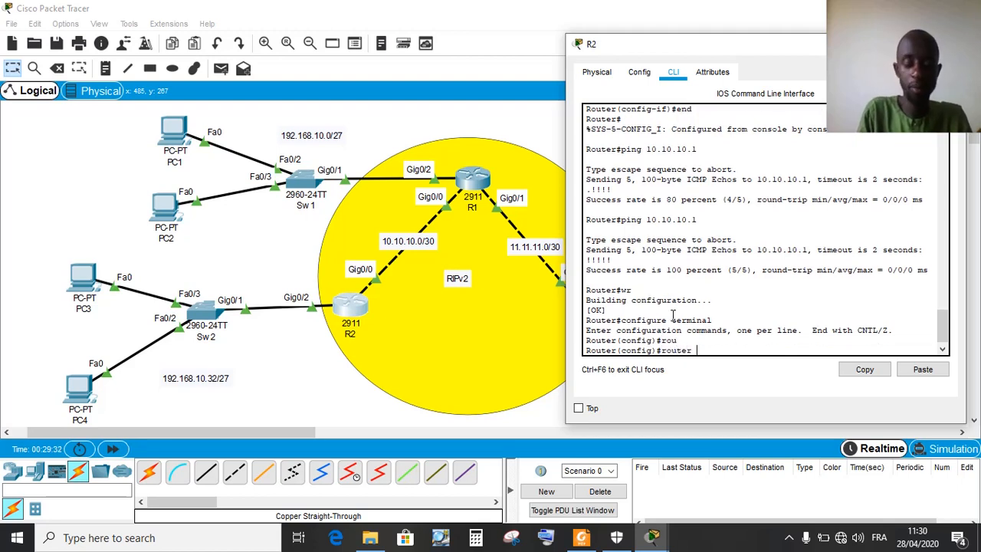
pyautogui.write('RIP')
pyautogui.press('Tab')
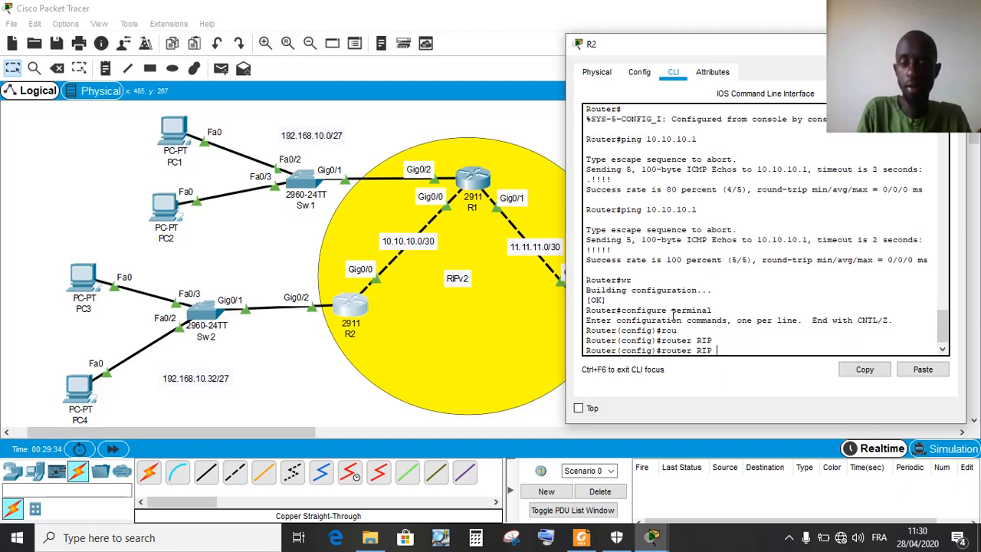
pyautogui.press('Return')
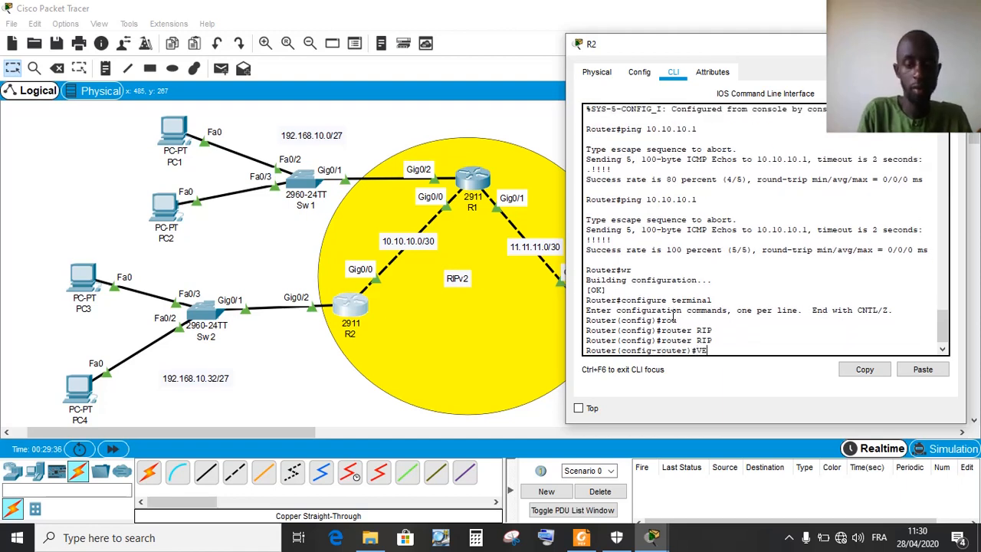
pyautogui.write('VE')
pyautogui.press('Tab')
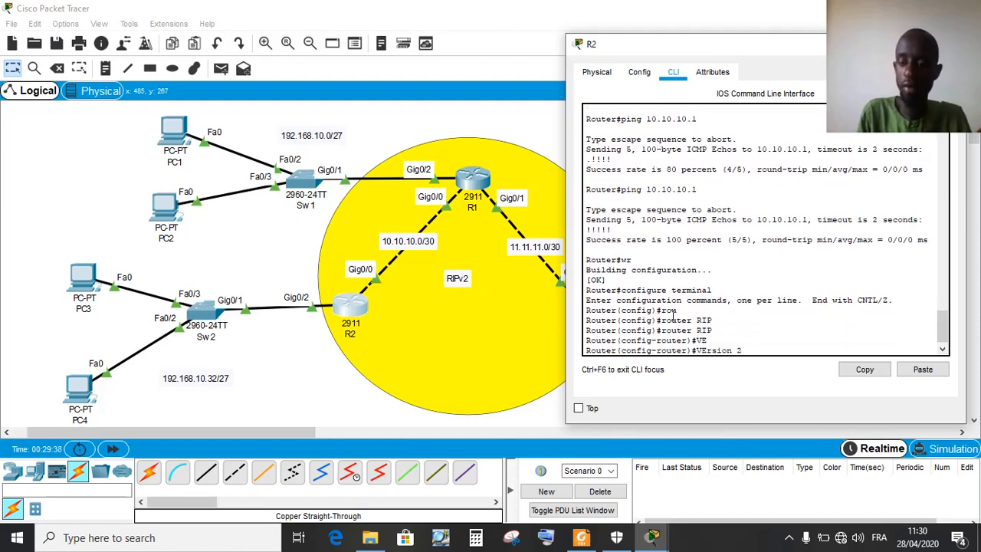
pyautogui.press('Return')
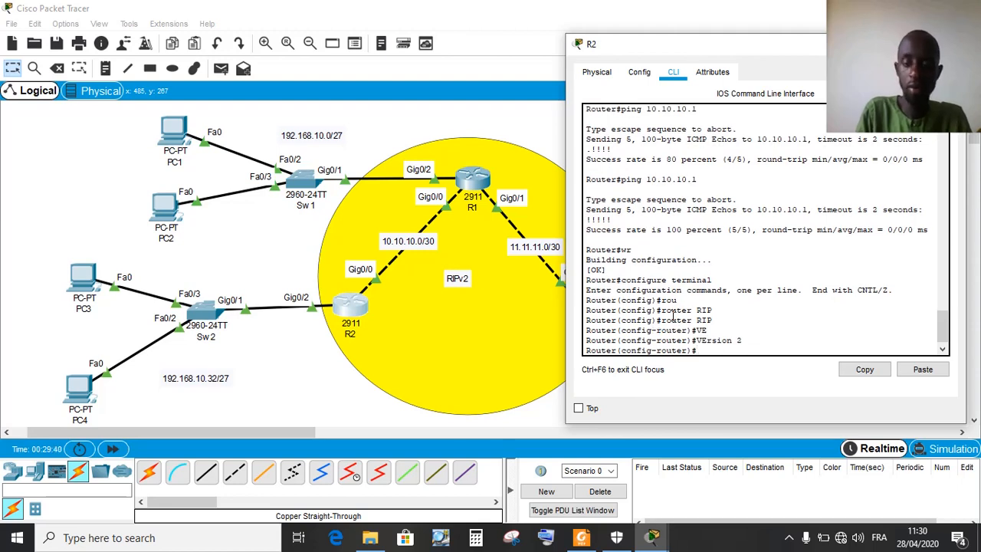
# Add R2's LAN network 192.168.10.32 to its RIP process
pyautogui.press('BackSpace')
pyautogui.write('net')
pyautogui.press('Tab')
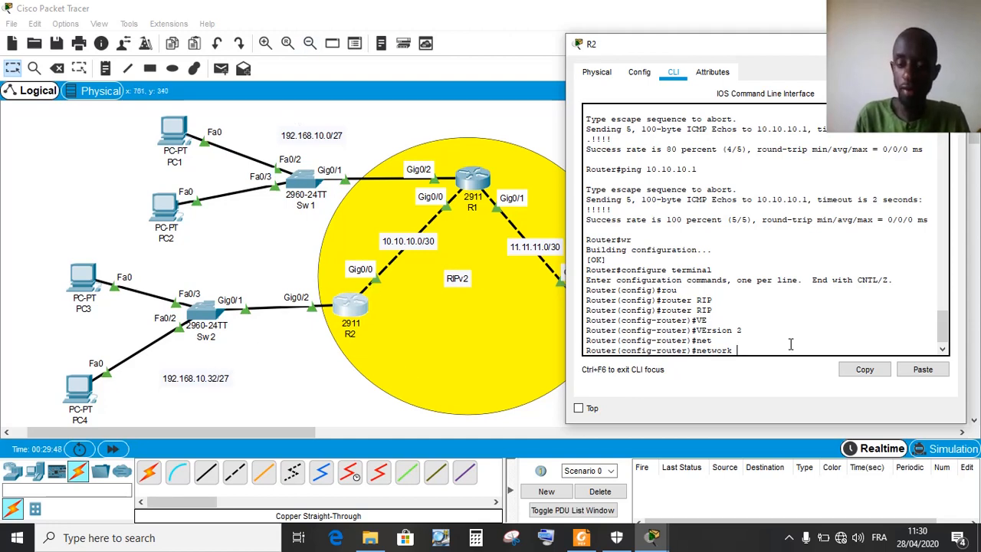
pyautogui.write('192.')
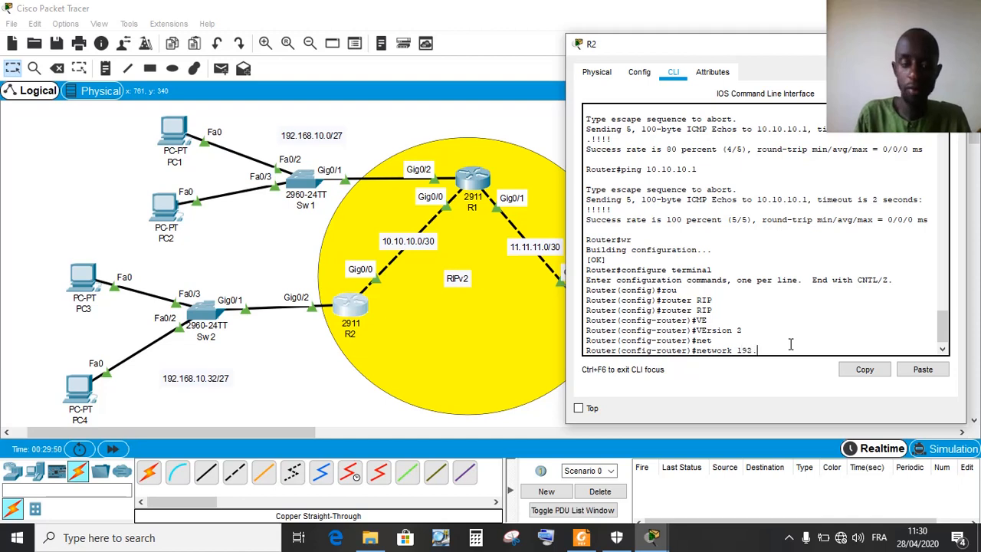
pyautogui.write('168.10')
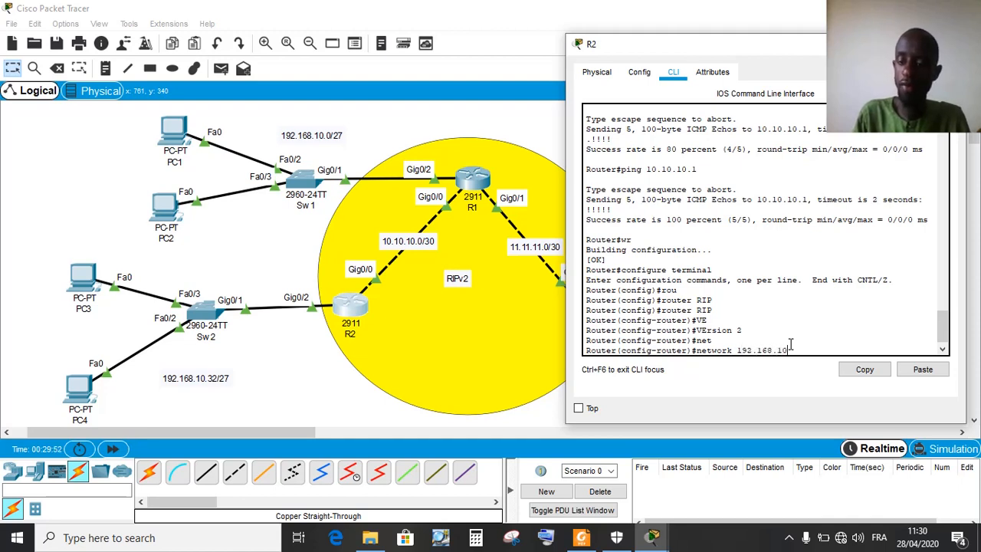
pyautogui.write('.')
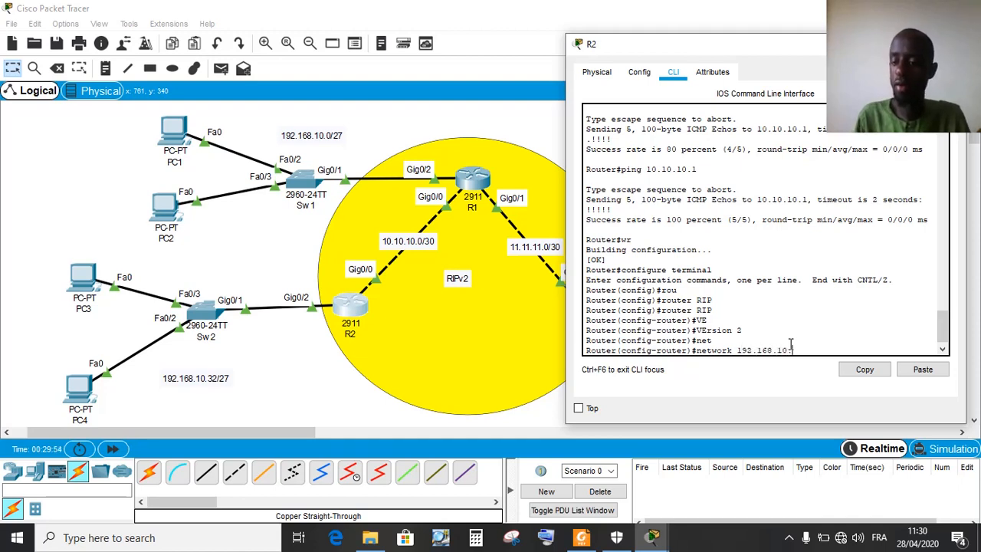
pyautogui.write('3')
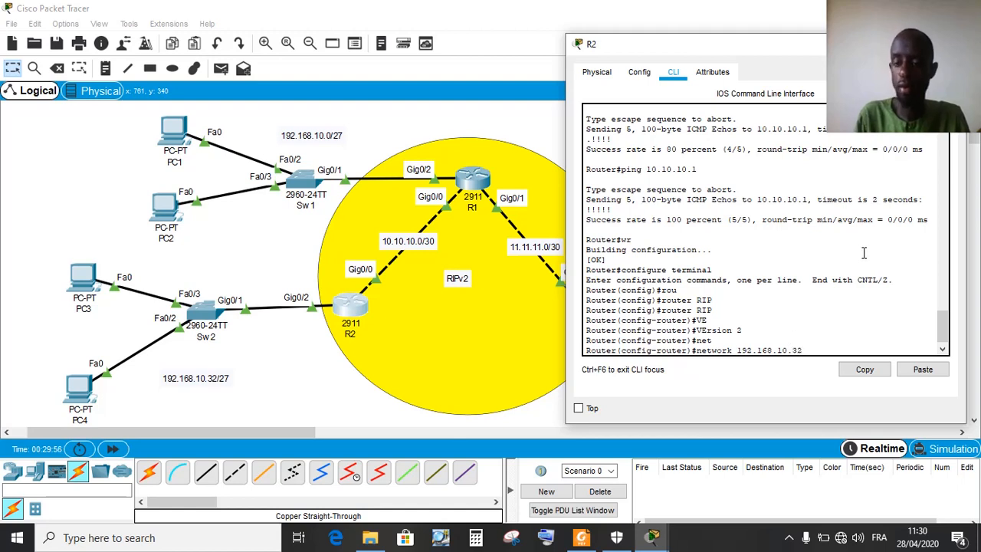
pyautogui.write('2')
pyautogui.press('Return')
# Add network 10.10.10.0 to R2's RIP process for the link towards R1
pyautogui.write('net')
pyautogui.press('Tab')
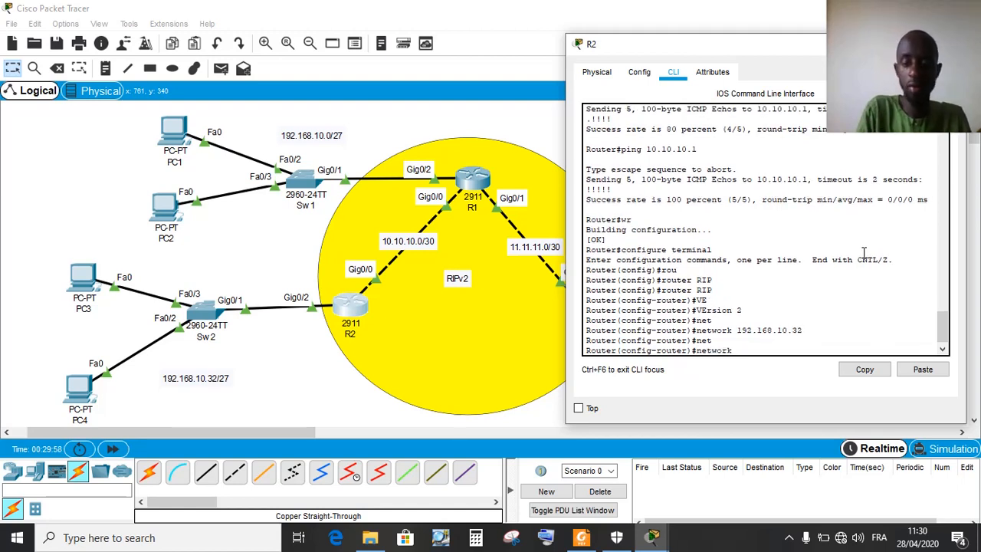
pyautogui.write('1')
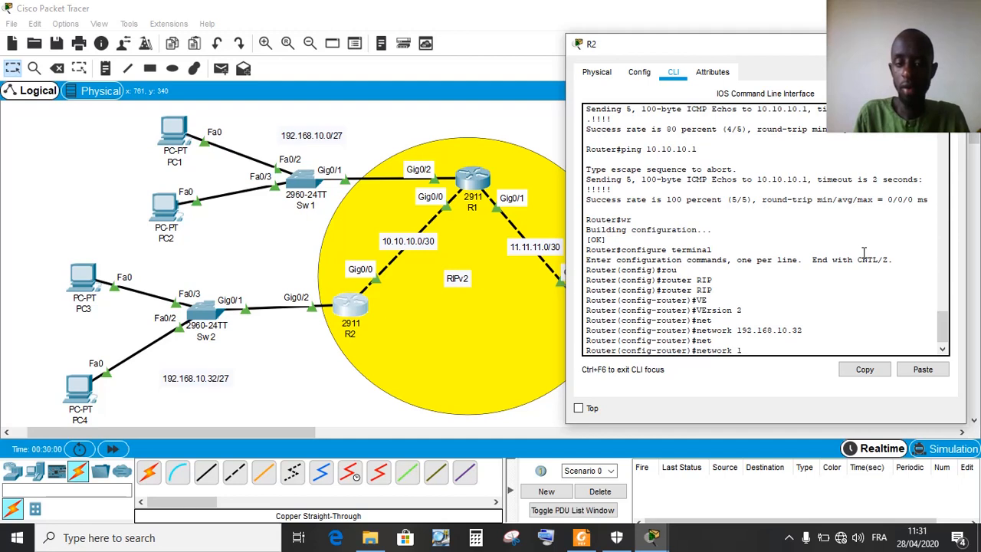
pyautogui.write('0.10.1')
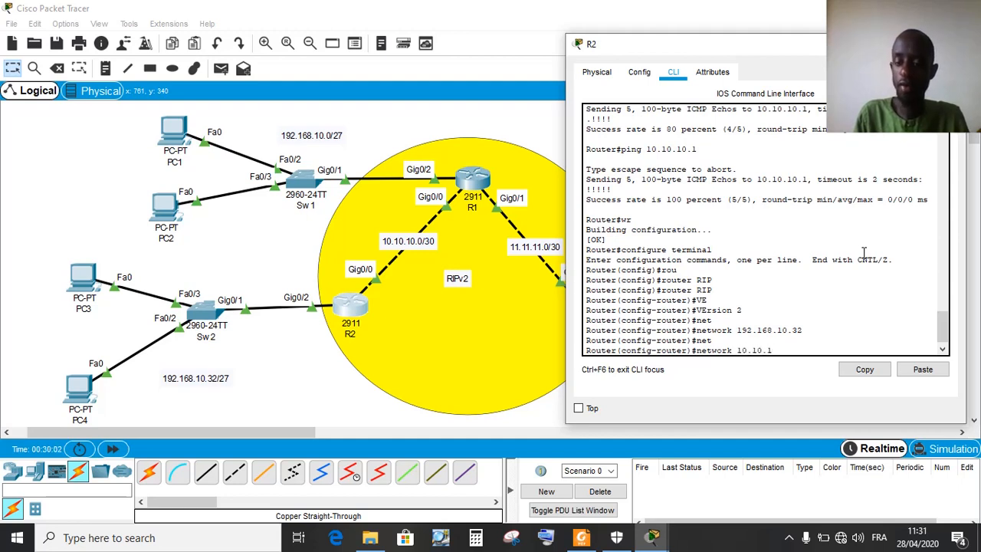
pyautogui.write('0.0')
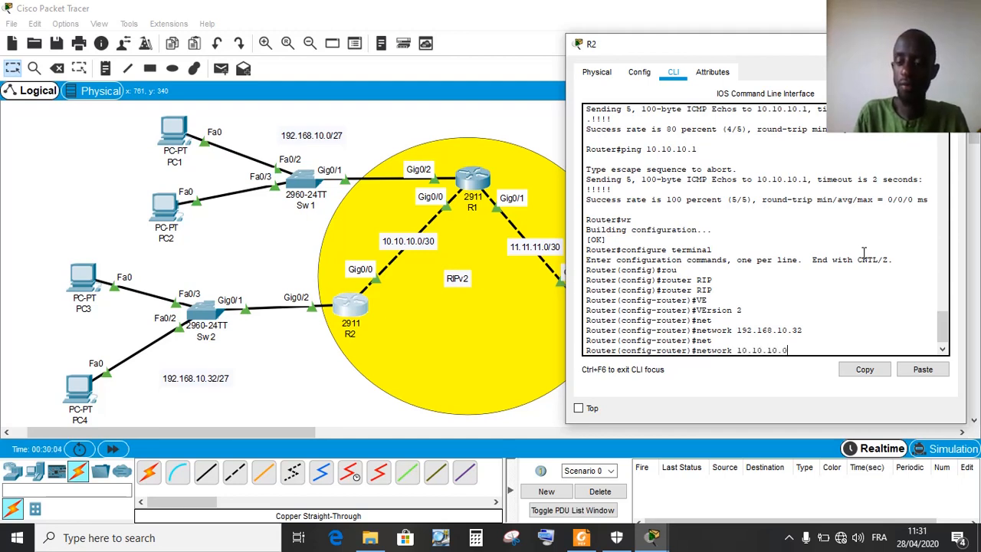
pyautogui.press('Return')
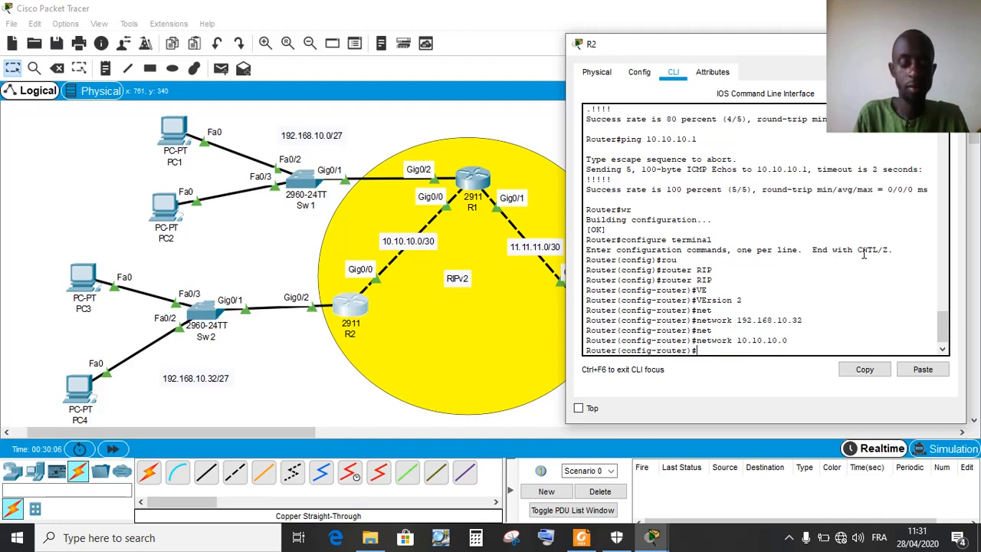
# End R2's configuration mode, returning to the privileged prompt, and close R2's window
pyautogui.write('exi')
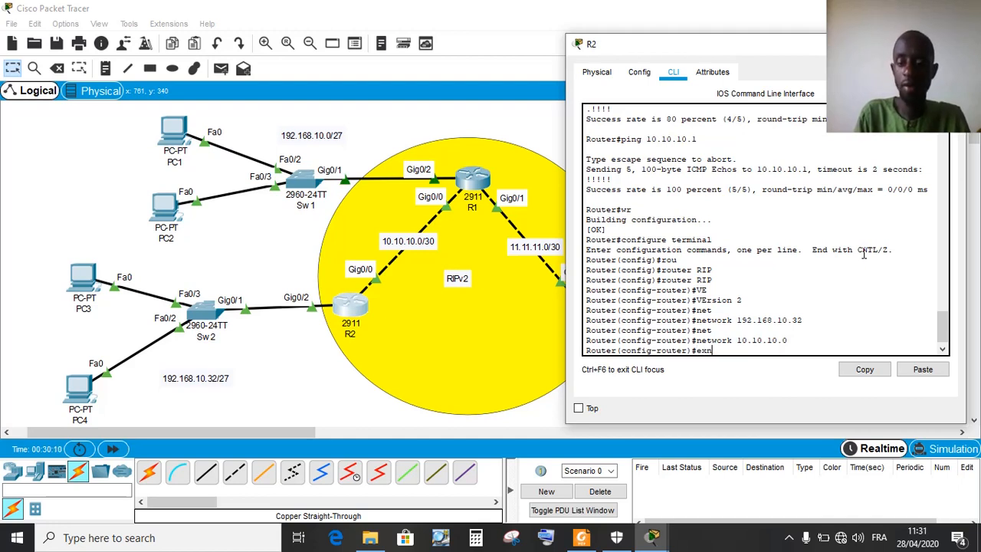
pyautogui.press('BackSpace')
pyautogui.press('BackSpace')
pyautogui.write('nd')
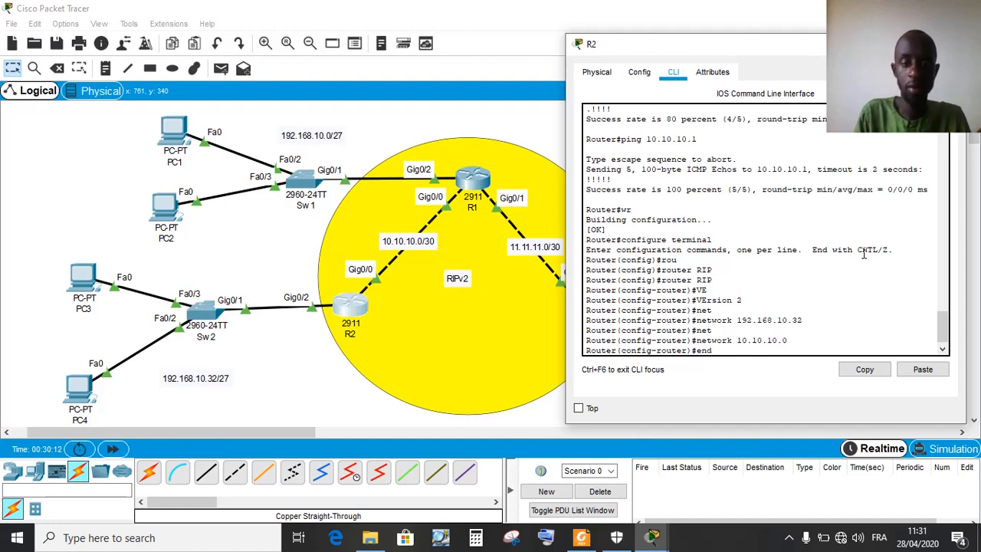
pyautogui.press('Return')
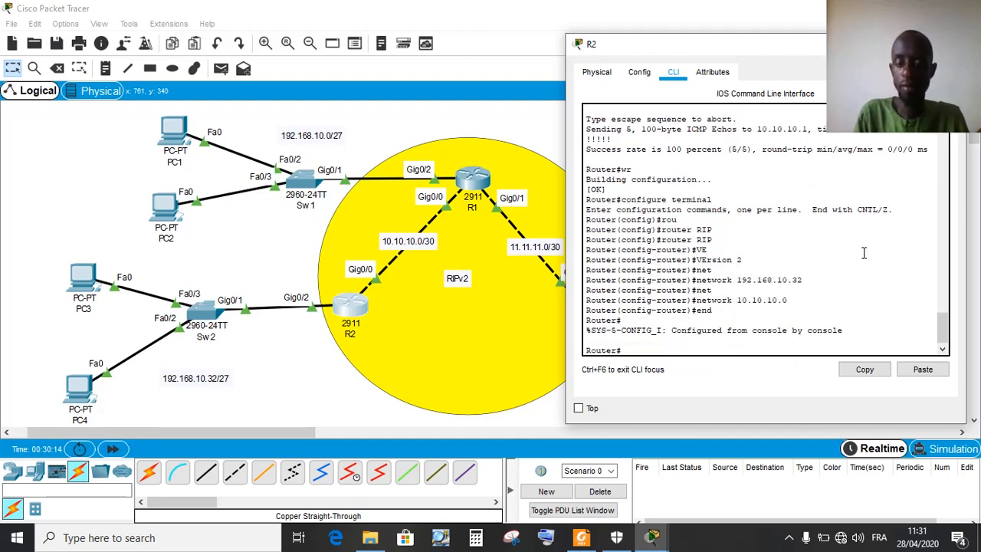
pyautogui.press('Return')
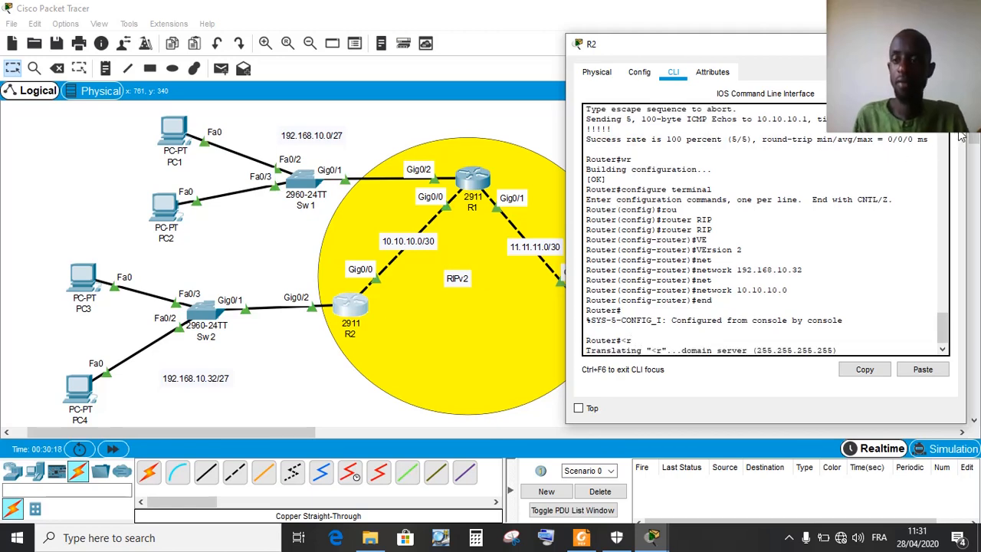
pyautogui.click(956, 44)
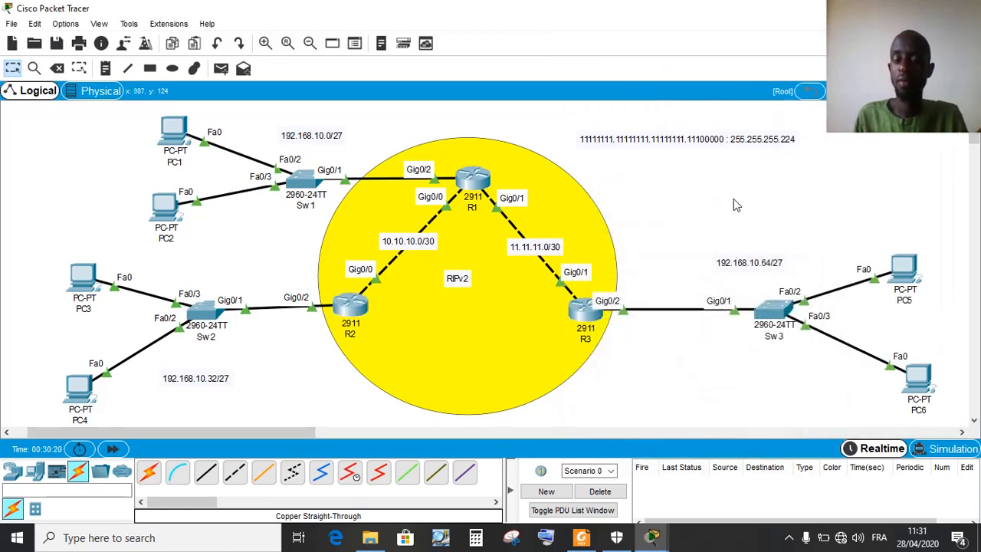
# Open R3's command line and enter global configuration mode
pyautogui.click(587, 310)
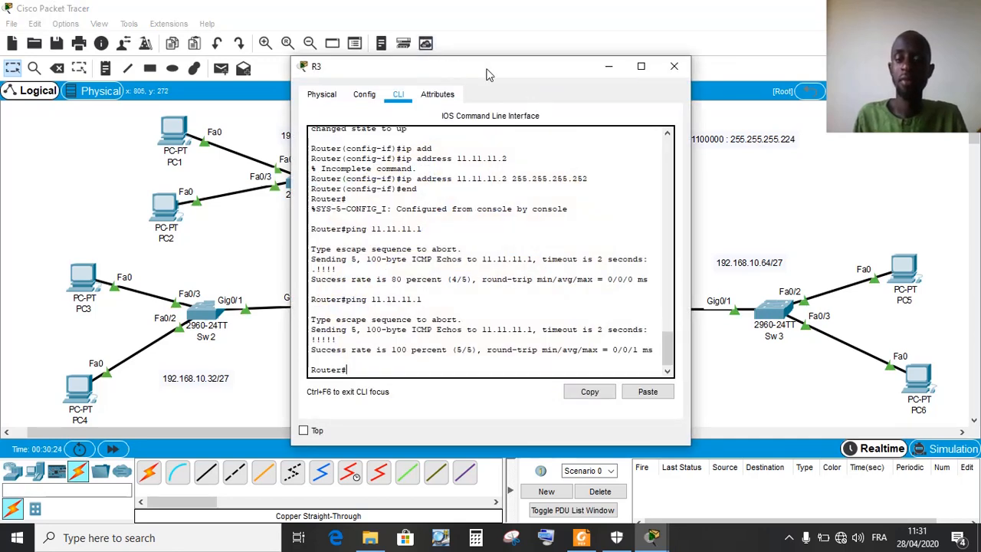
pyautogui.write('configure terminal')
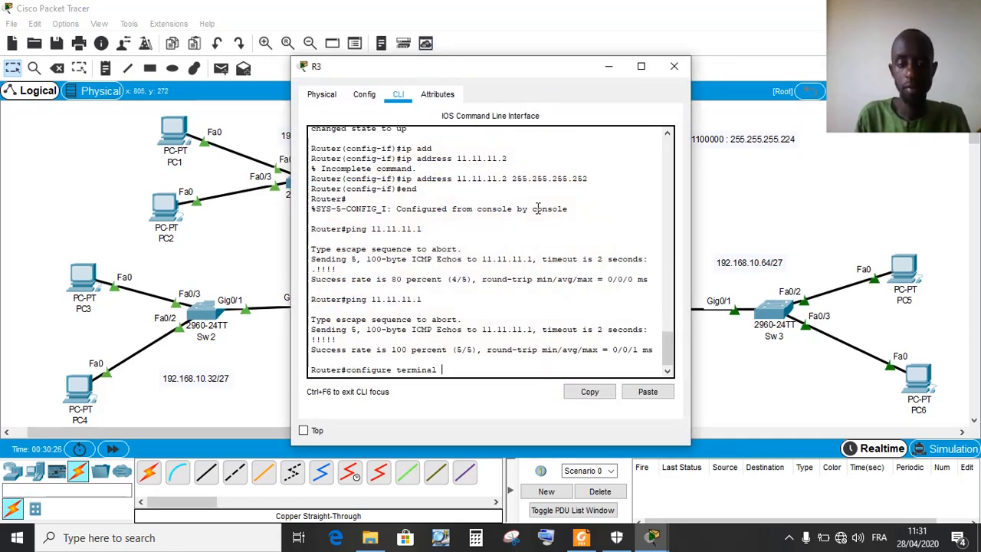
pyautogui.press('Return')
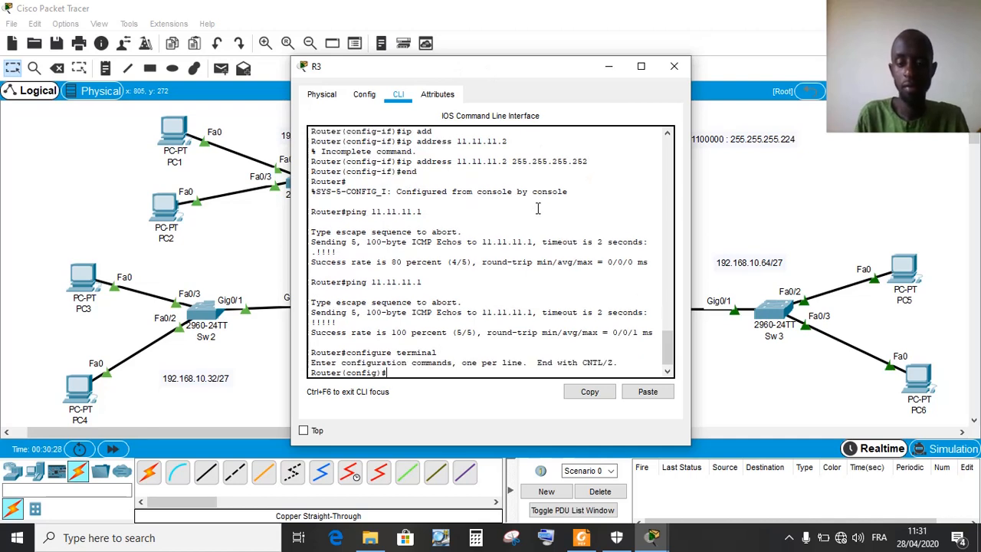
pyautogui.press('BackSpace')
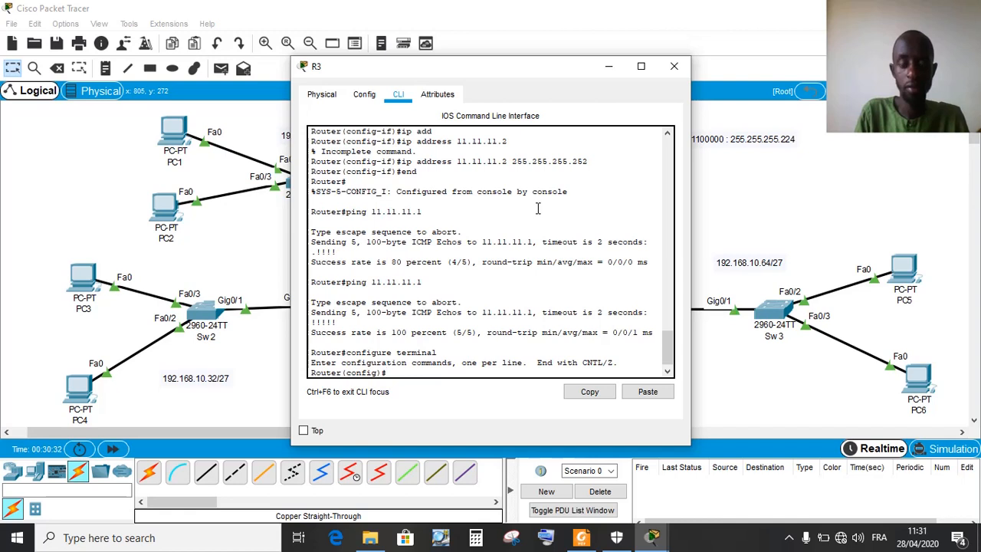
# Start the RIP routing process on R3 and set it to version 2
pyautogui.write('rou')
pyautogui.press('Tab')
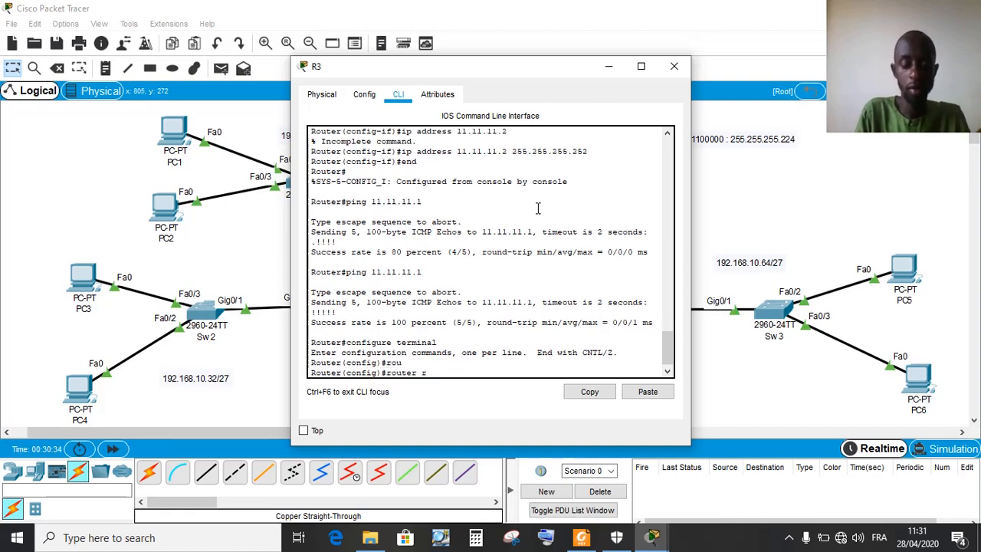
pyautogui.write('rip')
pyautogui.press('Tab')
pyautogui.press('Return')
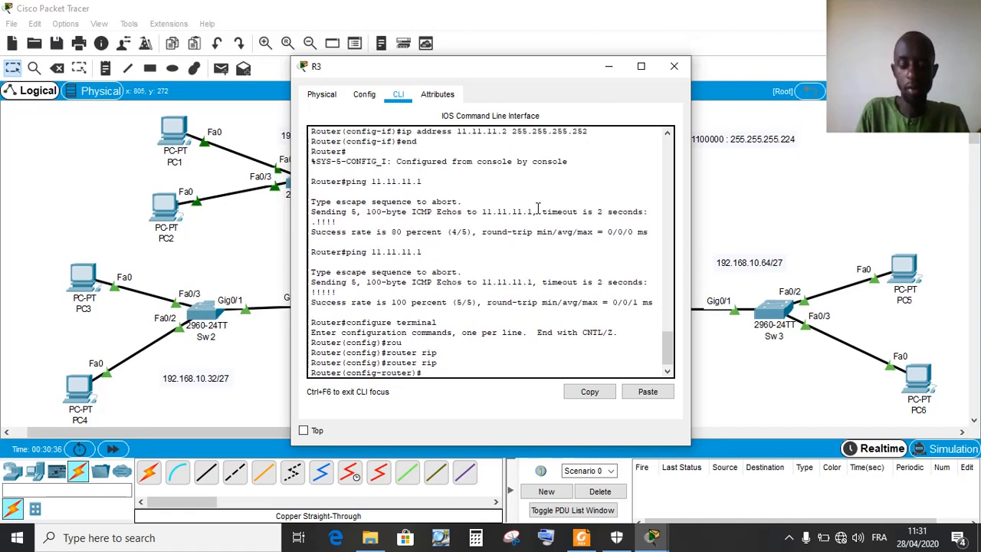
pyautogui.write('ve')
pyautogui.press('Tab')
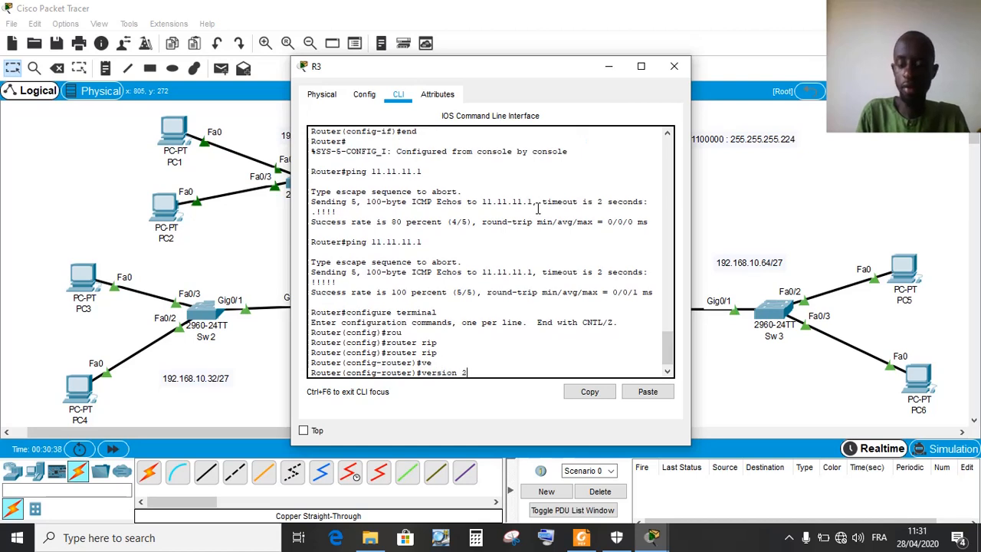
pyautogui.write('2')
pyautogui.press('Return')
# Add R3's LAN network 192.168.10.64 to its RIP process
pyautogui.write('net')
pyautogui.press('Tab')
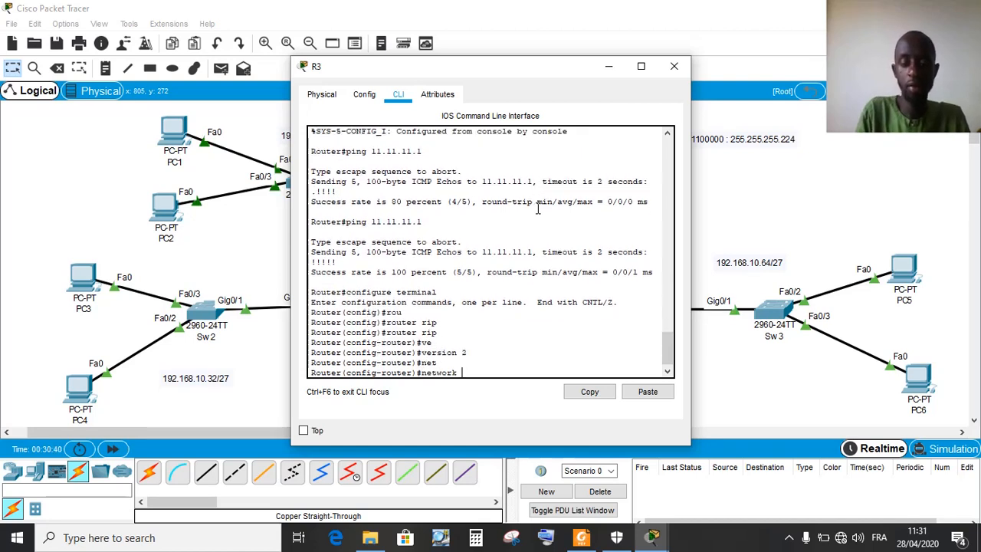
pyautogui.write('192.168.10.')
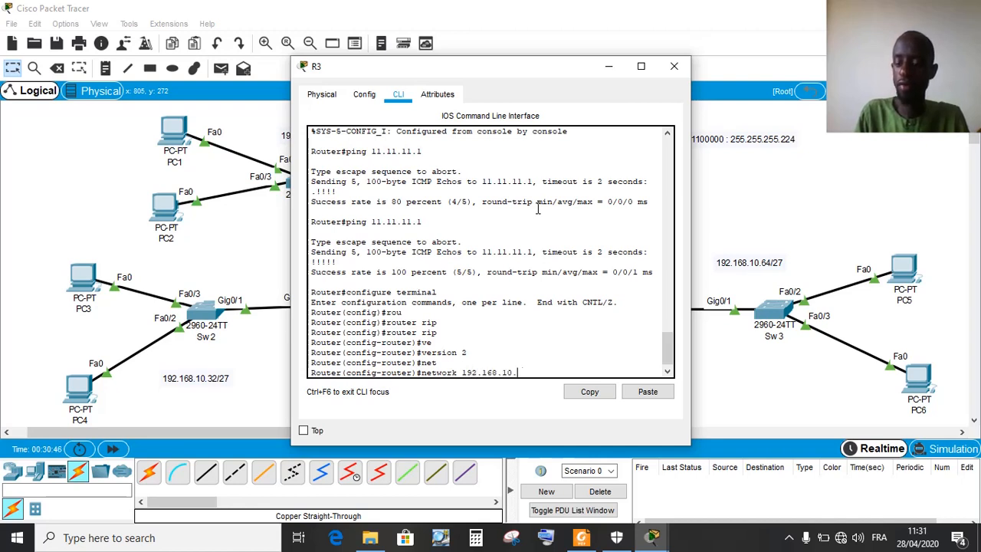
pyautogui.write('64')
pyautogui.press('Return')
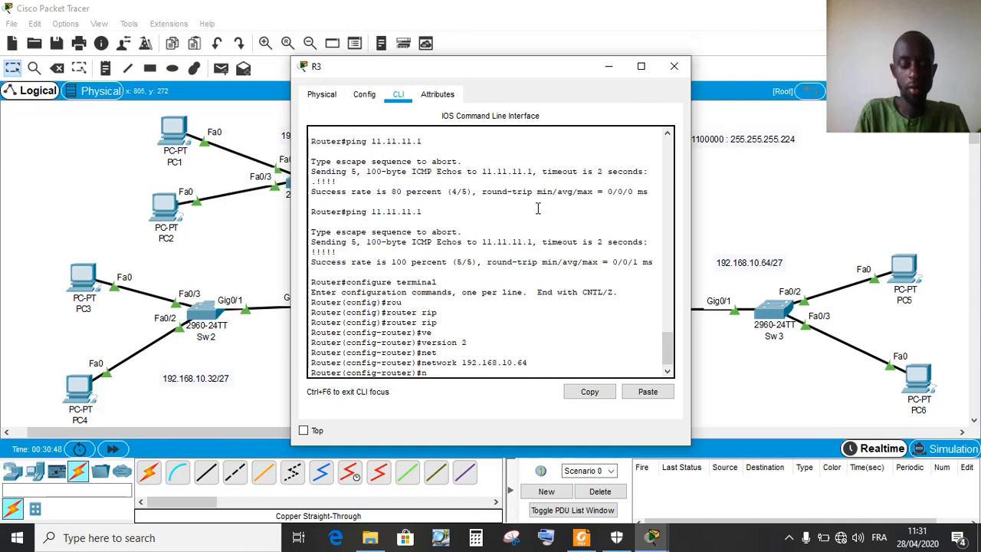
# Add network 11.11.11.0 to R3's RIP process for the link towards R1
pyautogui.write('net')
pyautogui.press('Tab')
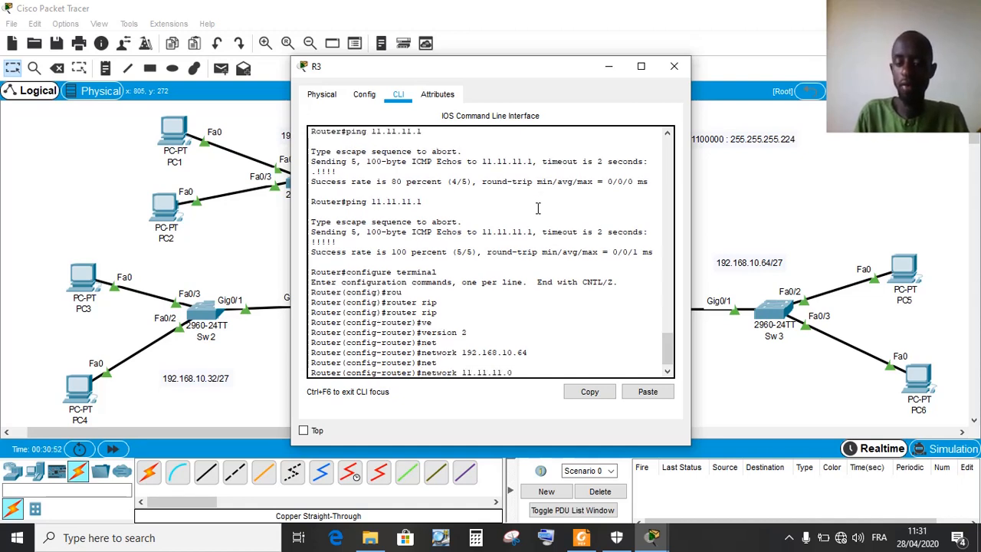
pyautogui.write('11.11.11.0')
pyautogui.press('Return')
# End R3's configuration mode, save the configuration with wr, and close R3's window
pyautogui.write('end')
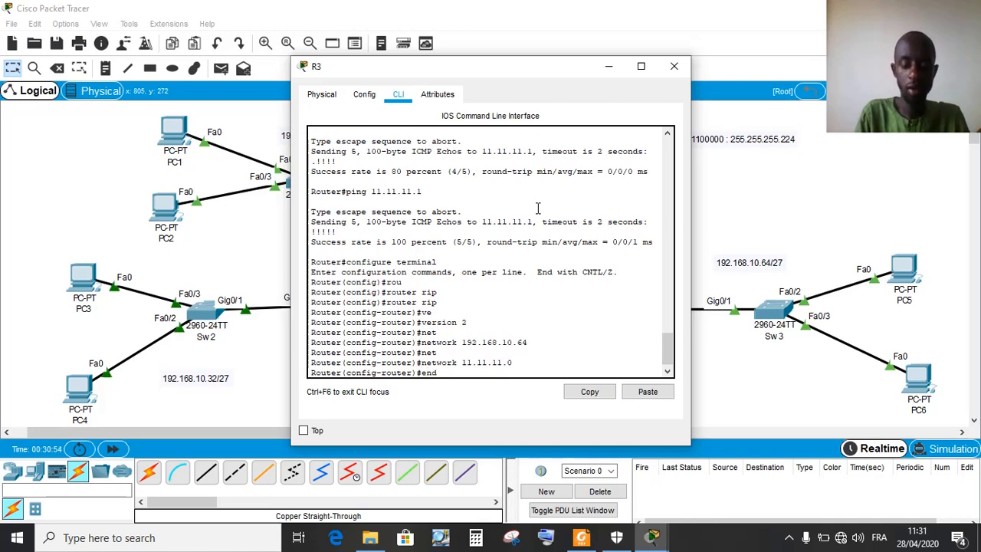
pyautogui.press('Return')
pyautogui.write('wr')
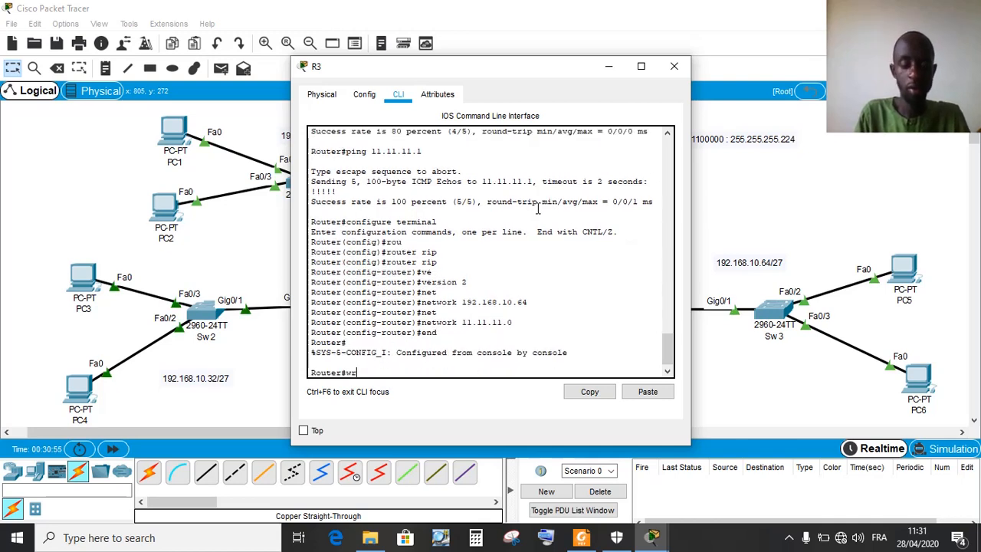
pyautogui.press('Return')
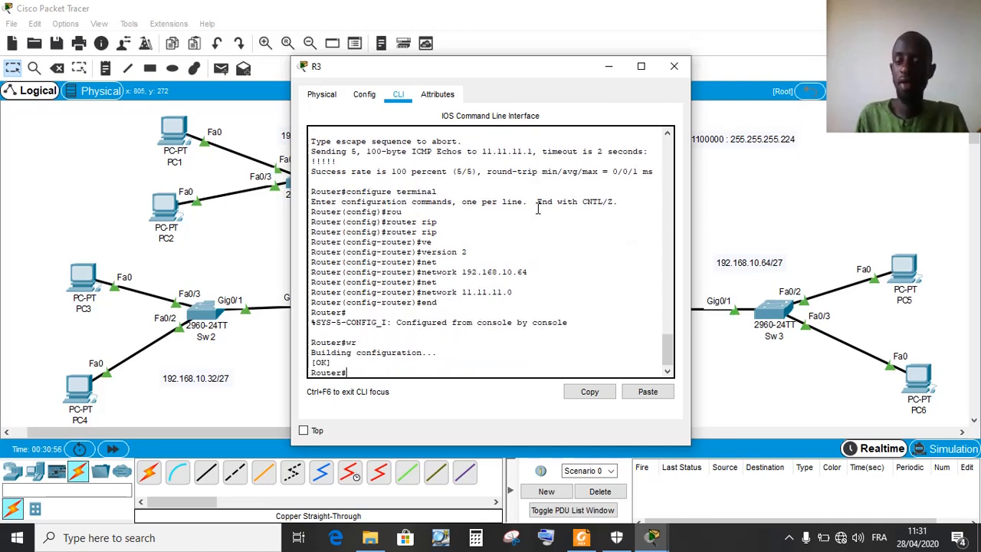
pyautogui.click(674, 66)
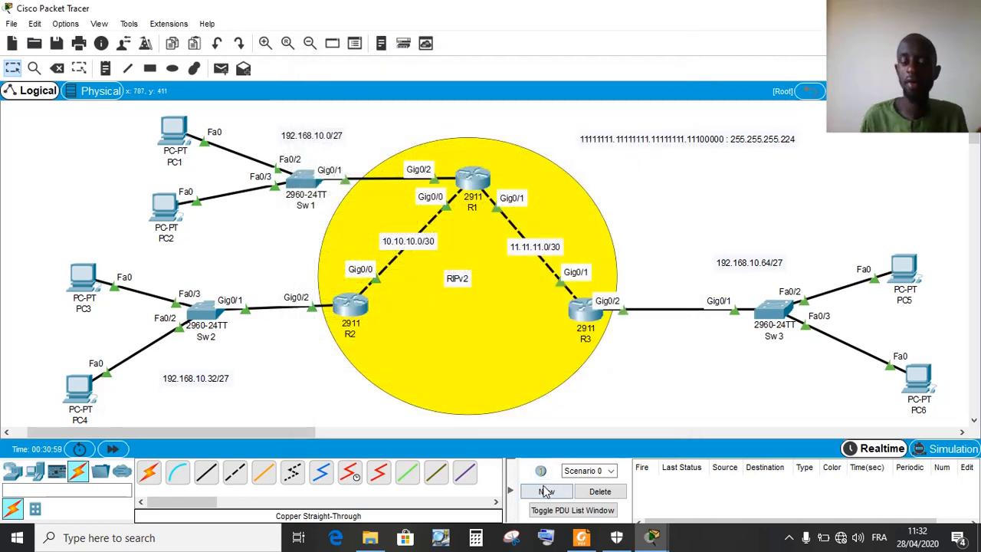
# Check the RIPv2 exercise instructions in cours TP RESEAU.pdf in Foxit Reader, and return to Cisco Packet Tracer
pyautogui.click(584, 534)
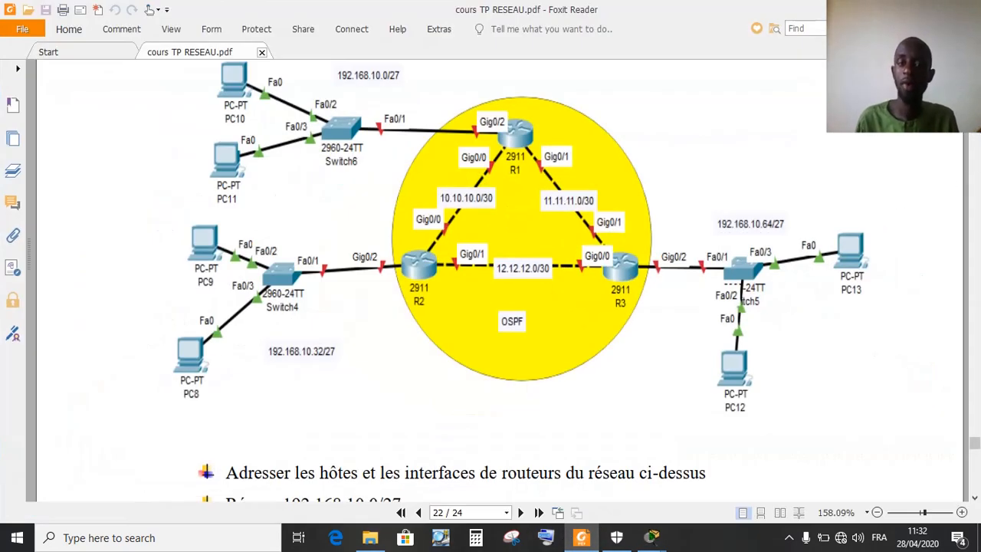
pyautogui.scroll(5, 521, 282)
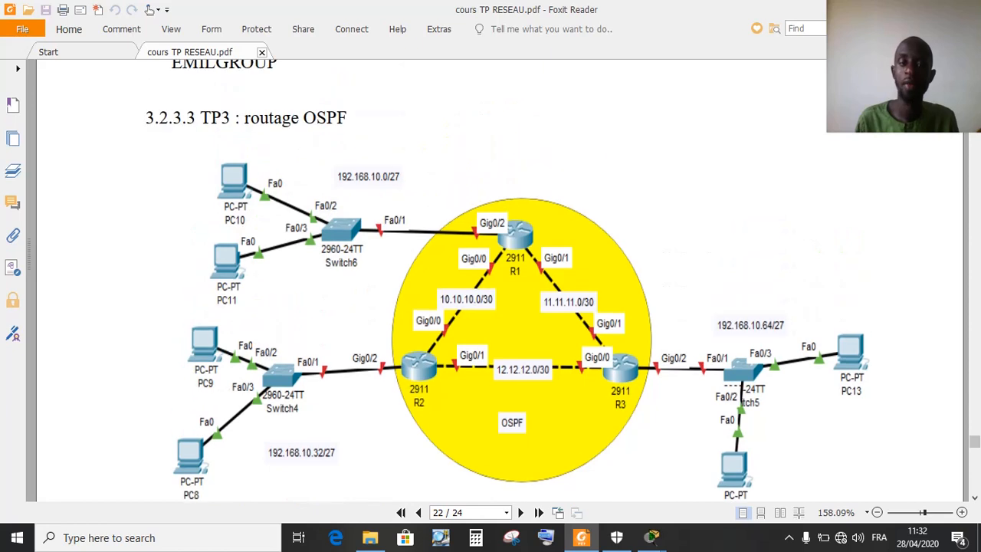
pyautogui.scroll(5, 522, 282)
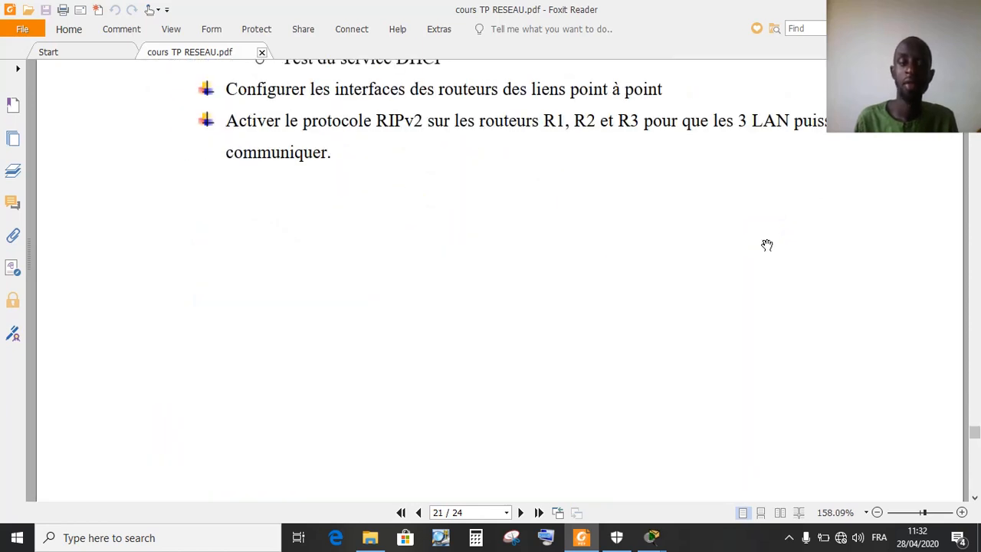
pyautogui.click(652, 537)
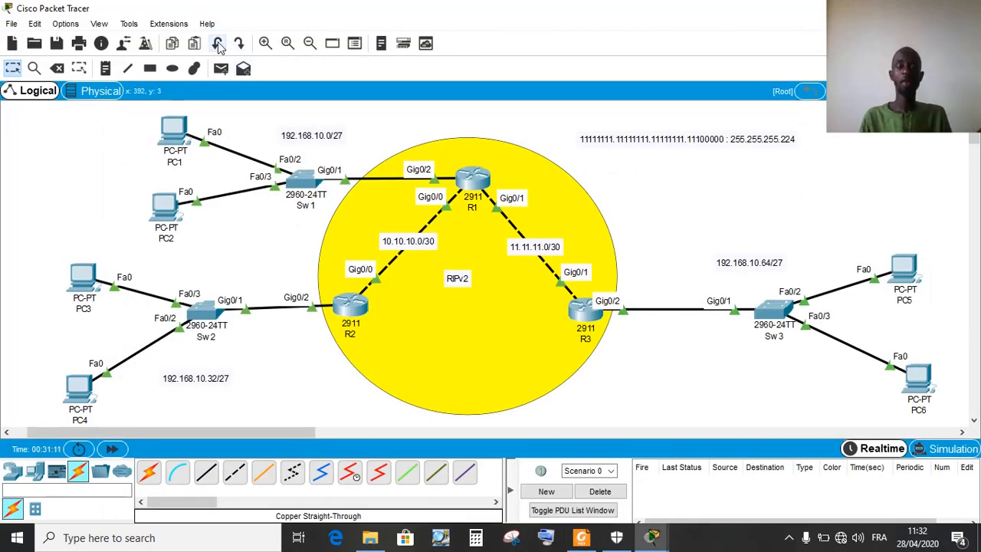
# Test connectivity between the LANs with a simple PDU from PC1 to PC5, and delete the scenario's PDU entry
pyautogui.click(221, 68)
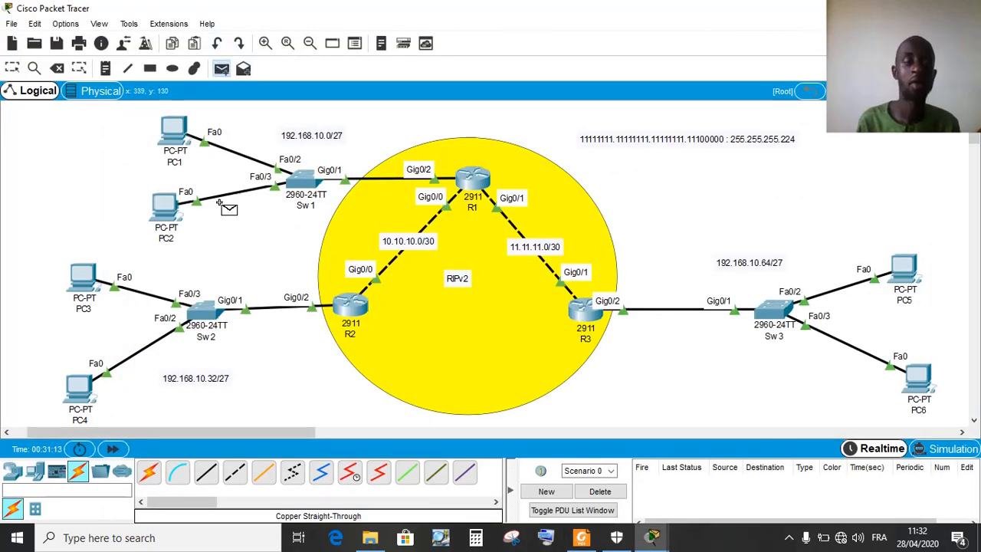
pyautogui.click(187, 151)
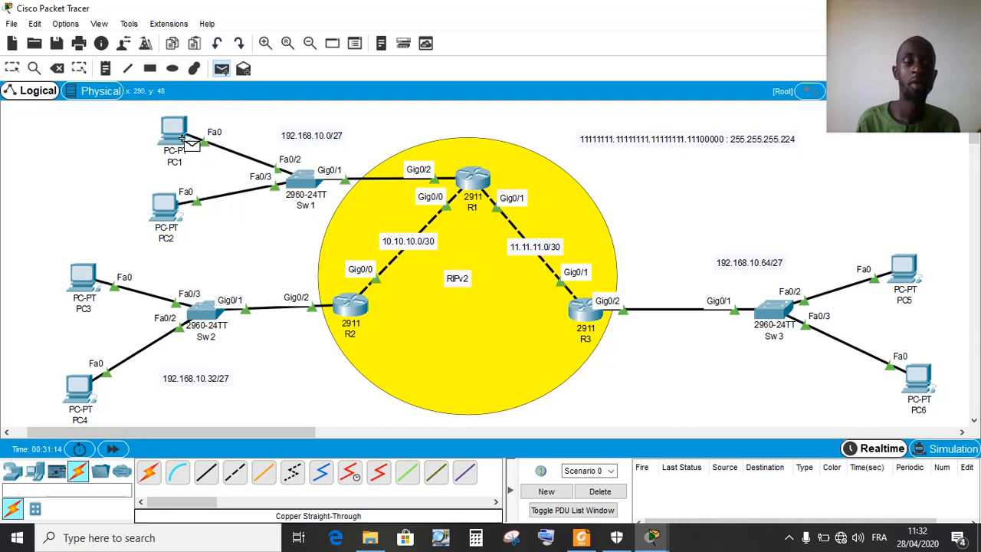
pyautogui.click(889, 262)
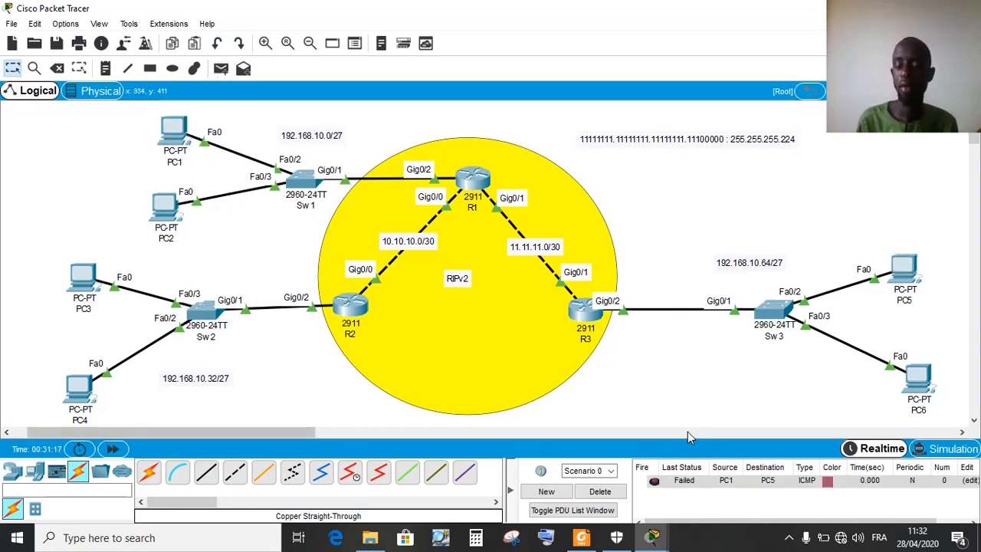
pyautogui.click(601, 492)
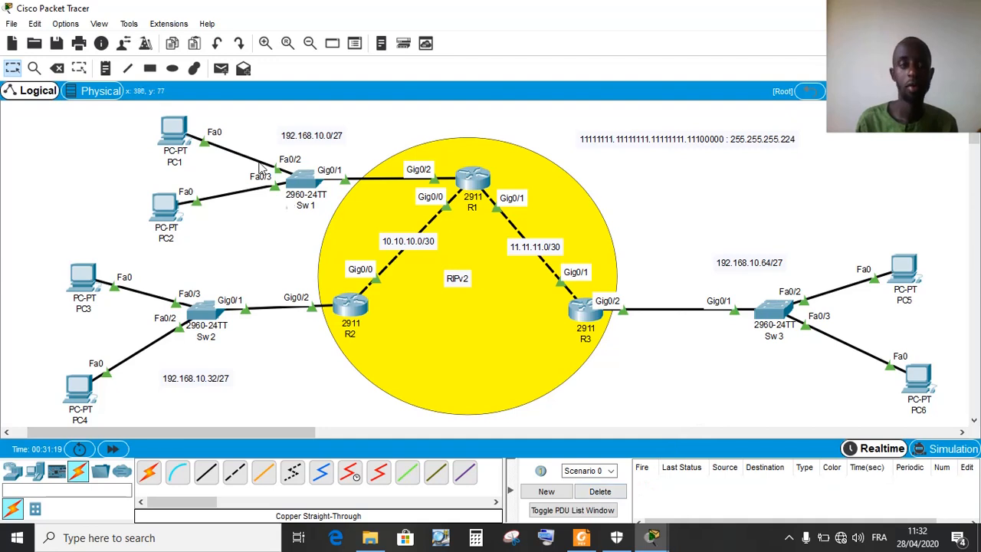
# Repeat the simple PDU test from PC1 to PC5 twice, clearing the scenario after each test
pyautogui.click(221, 68)
pyautogui.click(182, 132)
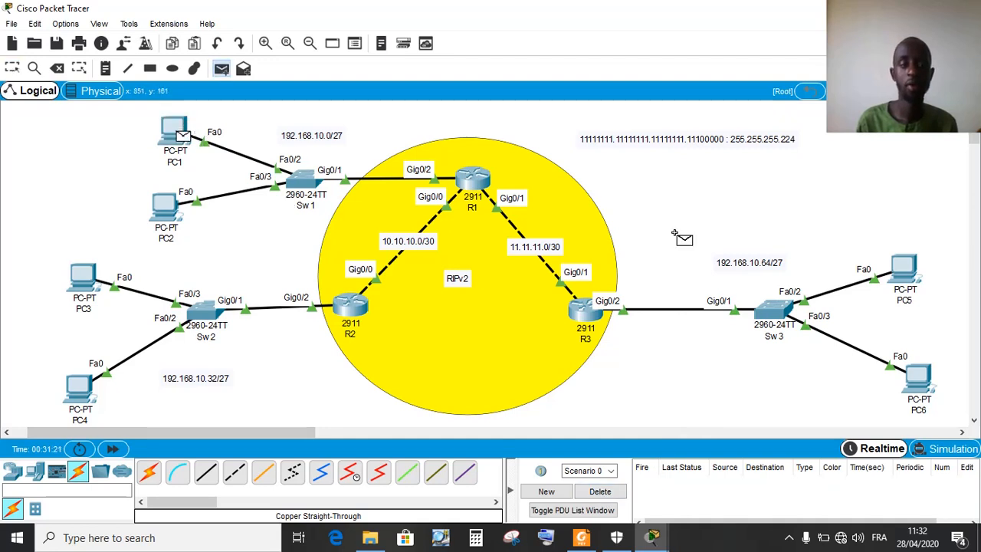
pyautogui.click(905, 267)
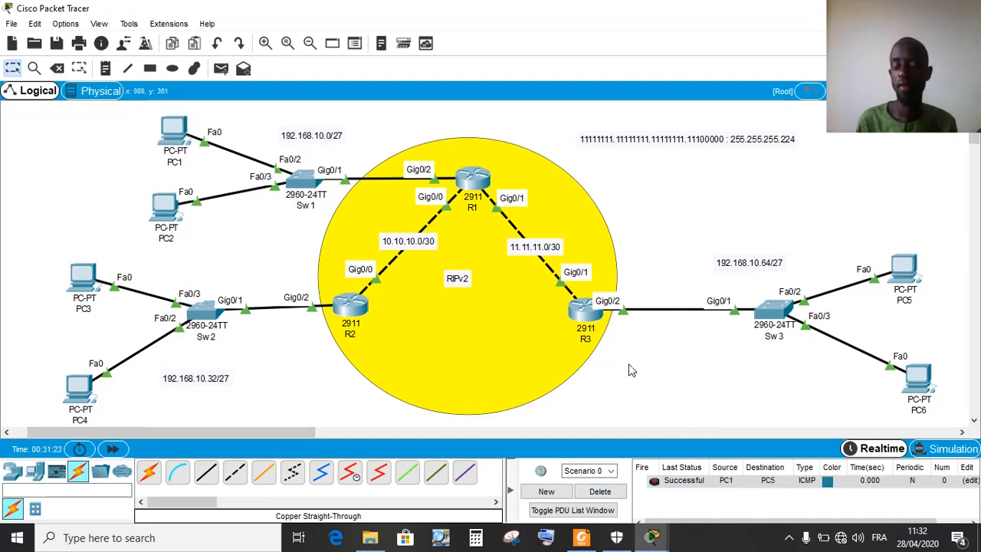
pyautogui.click(600, 492)
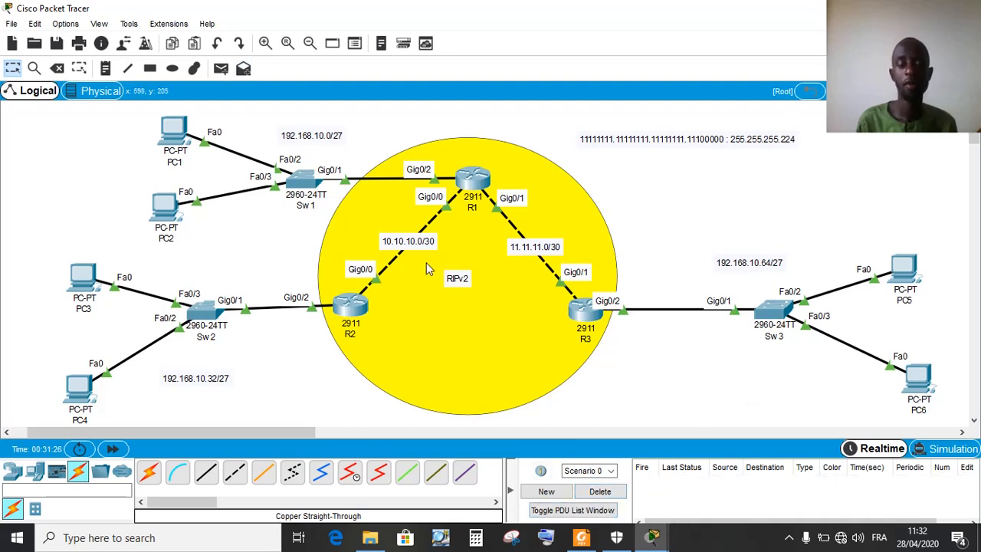
pyautogui.click(221, 69)
pyautogui.click(173, 130)
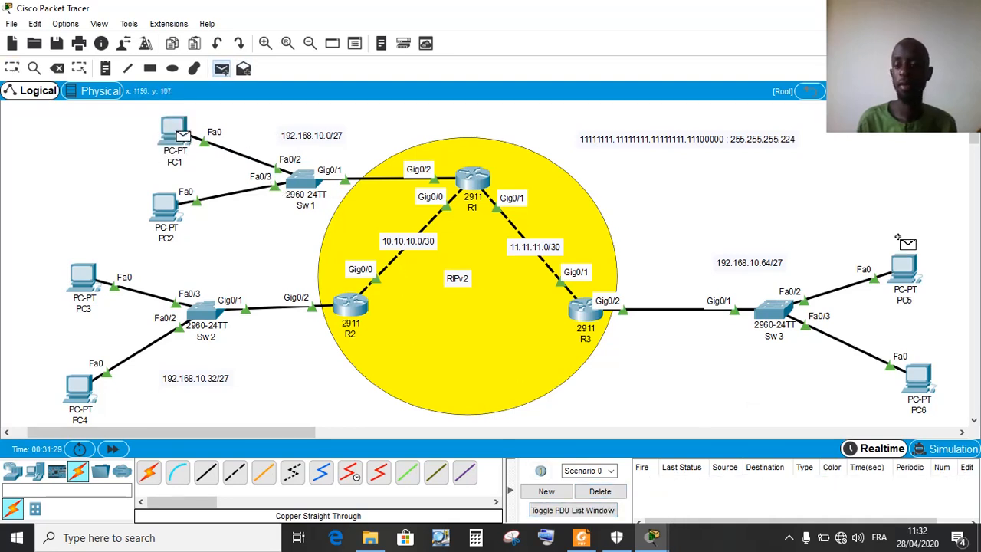
pyautogui.click(905, 264)
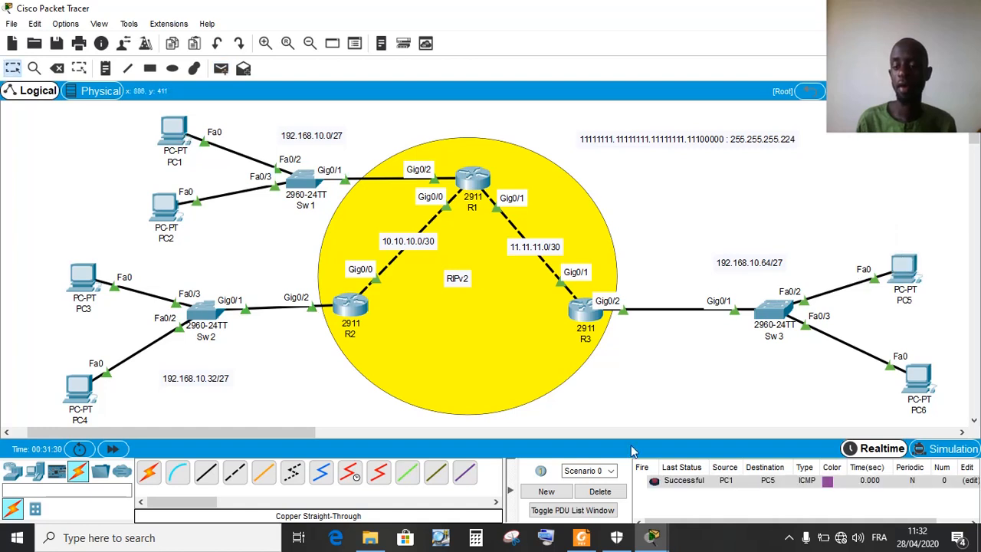
pyautogui.click(600, 491)
# Send a simple PDU from PC1 to PC3 twice, clearing the scenario between the two tests
pyautogui.click(221, 69)
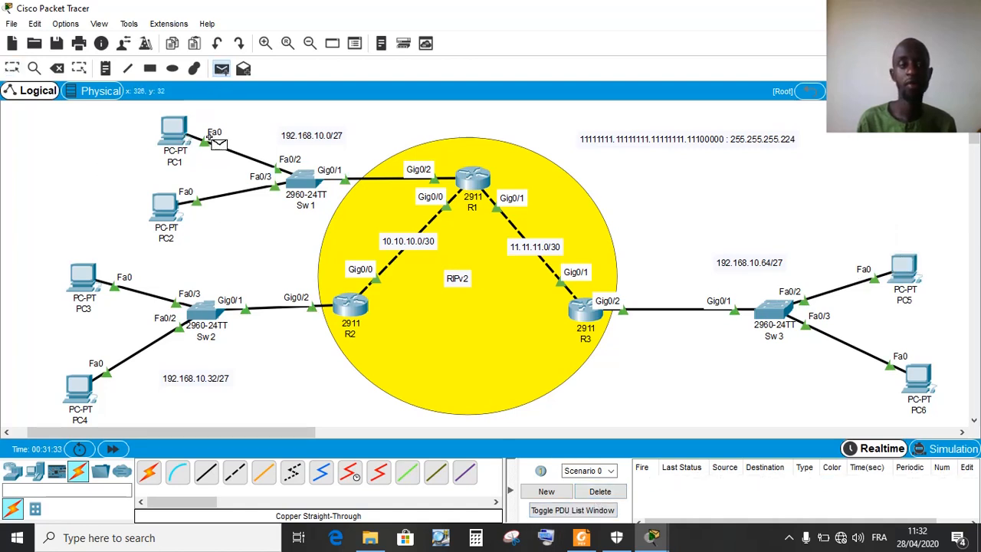
pyautogui.click(175, 131)
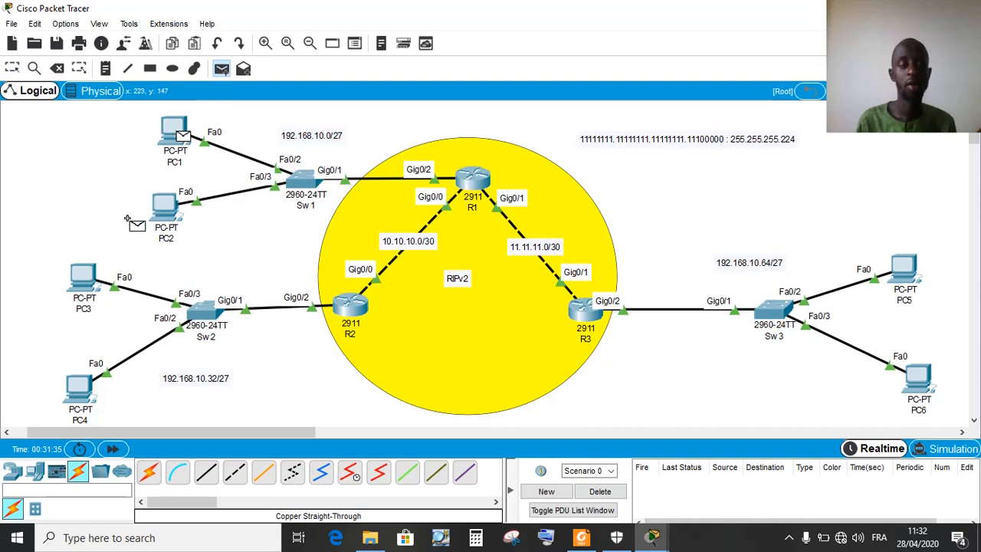
pyautogui.click(83, 277)
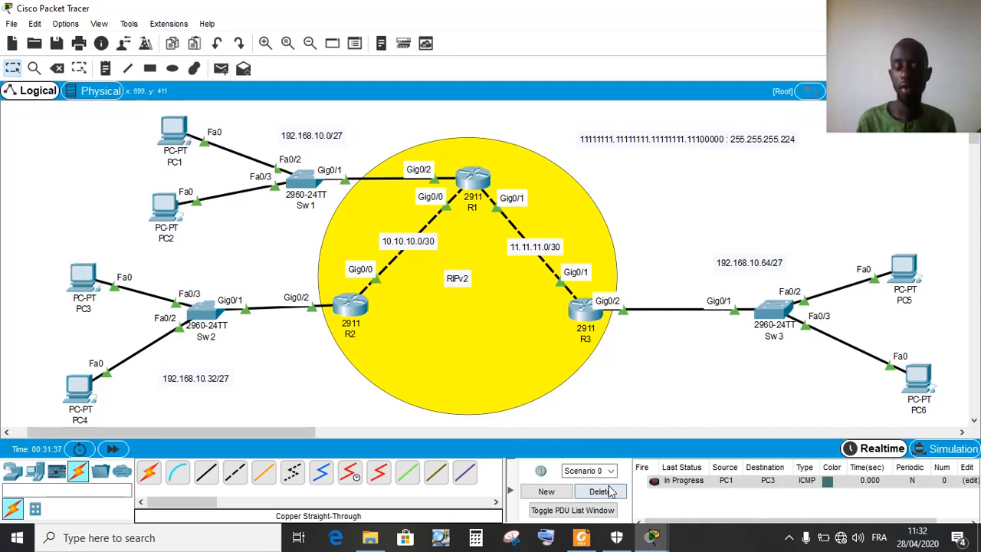
pyautogui.click(602, 491)
pyautogui.click(221, 69)
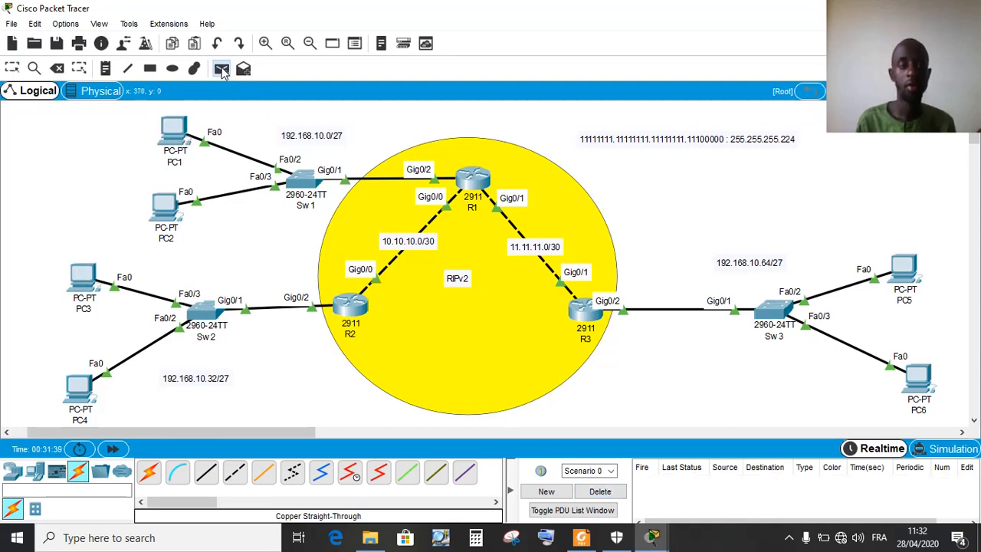
pyautogui.click(175, 131)
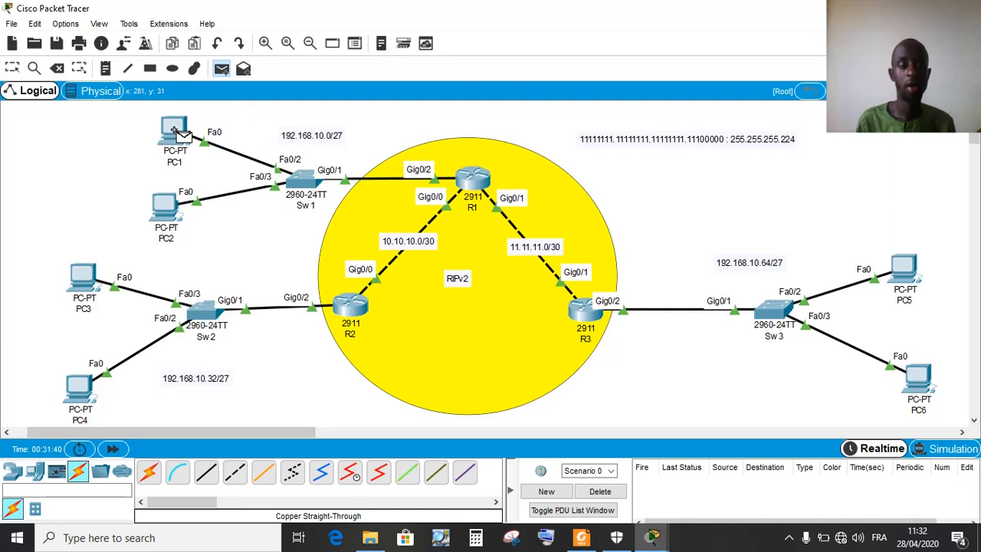
pyautogui.click(78, 273)
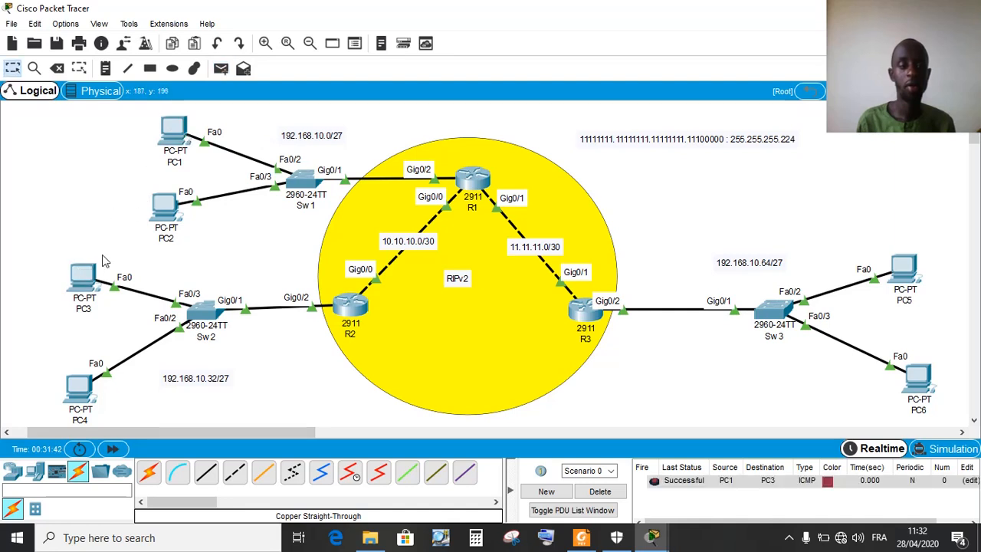
# Send a simple PDU from PC2 to PC4 to test connectivity between their LANs
pyautogui.click(221, 69)
pyautogui.click(163, 204)
pyautogui.click(79, 387)
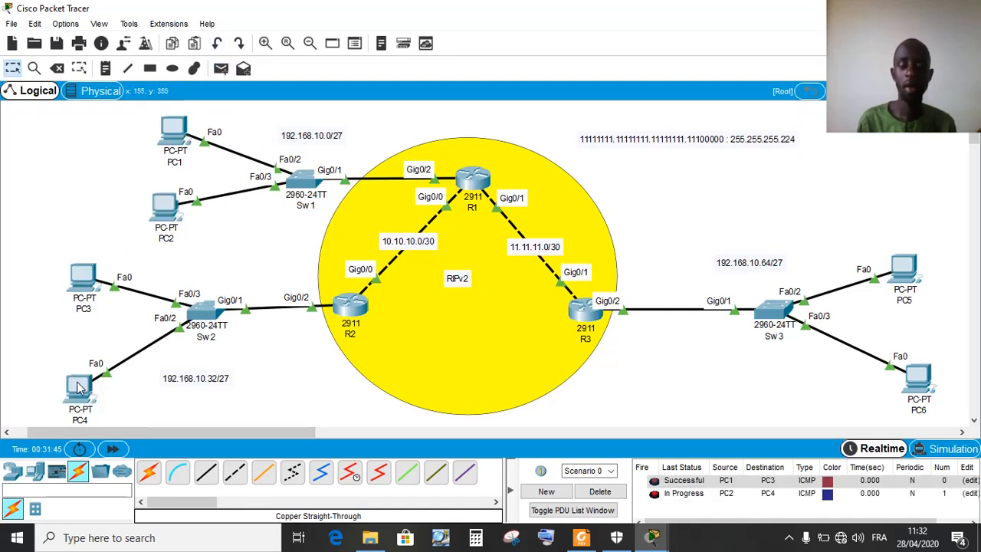
# Clear the scenario's PDU entries and resend a simple PDU from PC2 to PC4
pyautogui.click(595, 489)
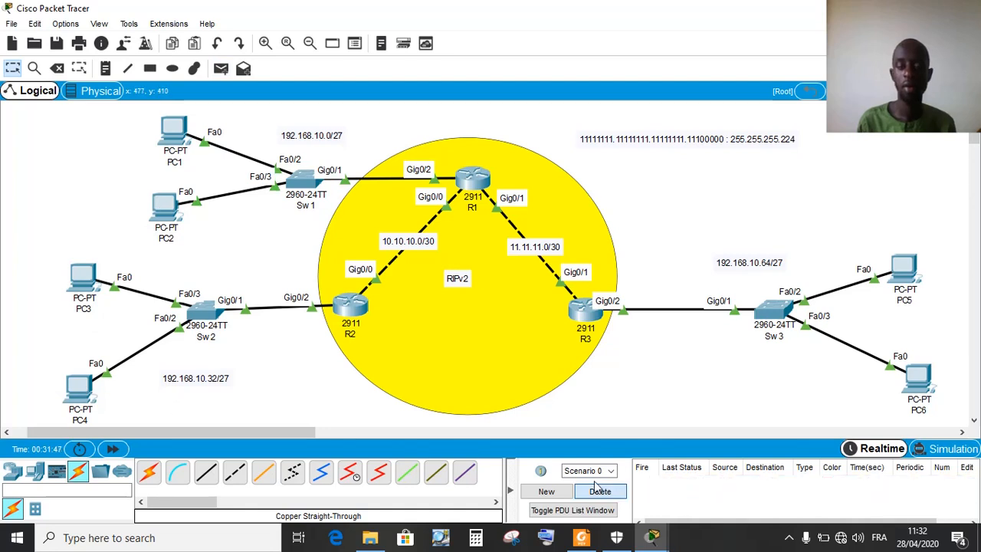
pyautogui.click(221, 69)
pyautogui.click(164, 204)
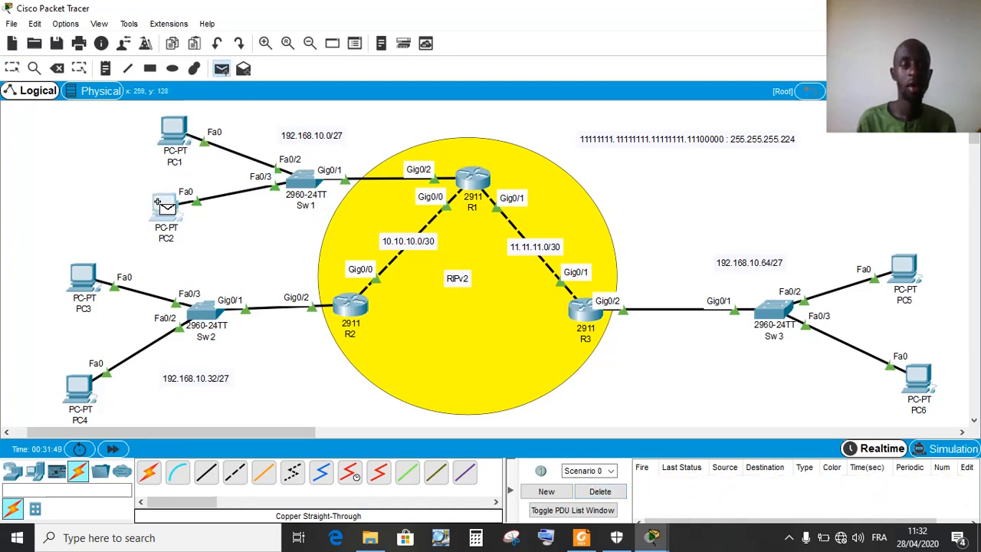
pyautogui.click(76, 388)
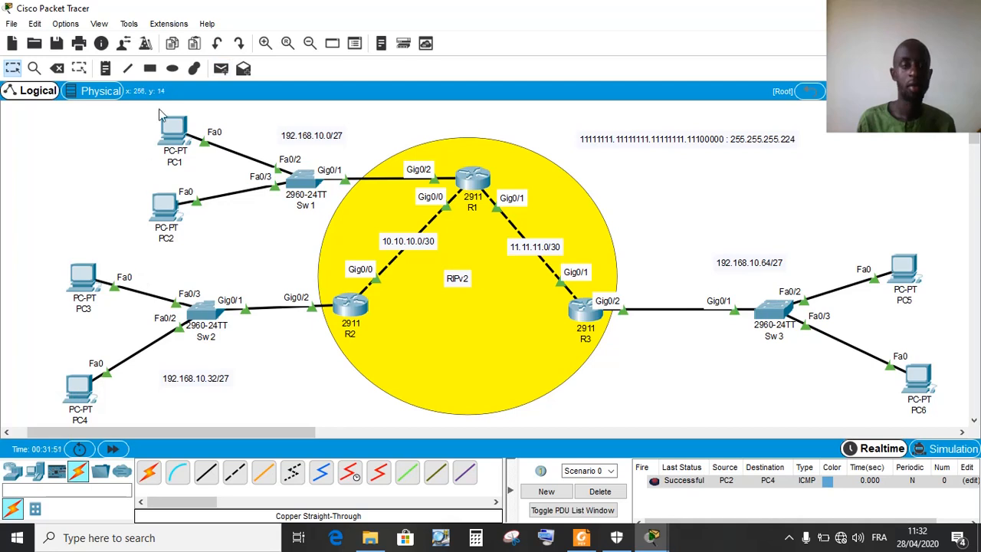
# Test connectivity between the LANs with simple PDUs from PC2 to PC3 and from PC3 to PC5
pyautogui.click(221, 69)
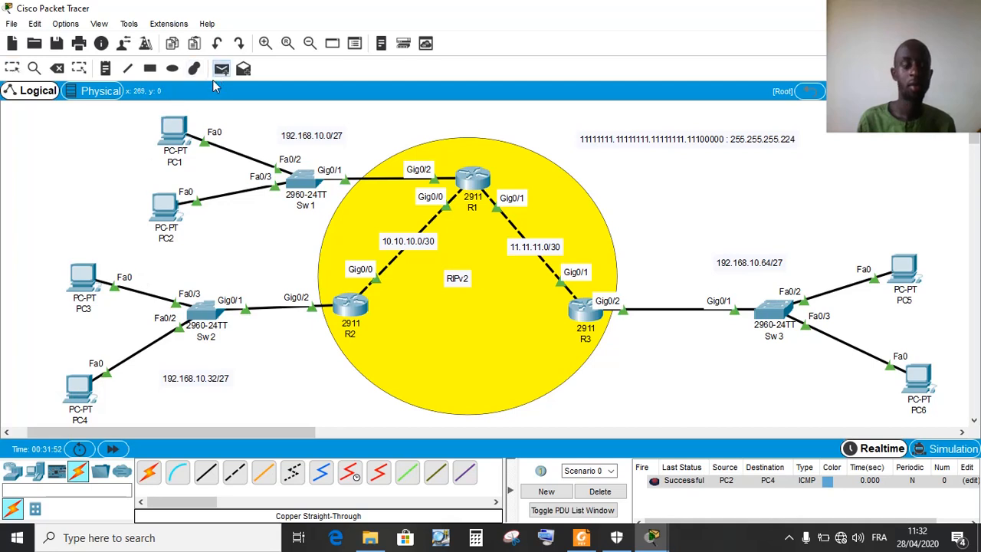
pyautogui.click(165, 204)
pyautogui.click(81, 276)
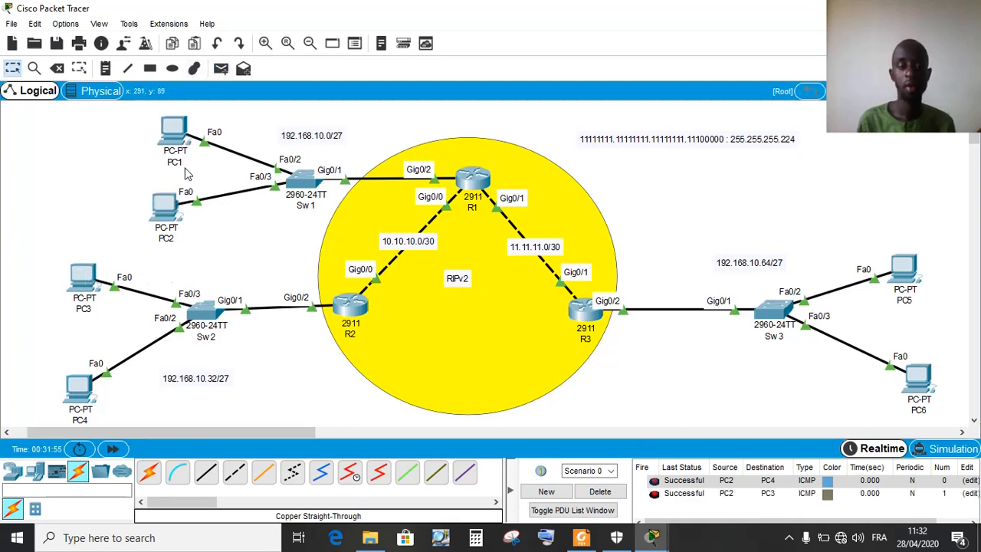
pyautogui.click(221, 69)
pyautogui.click(83, 278)
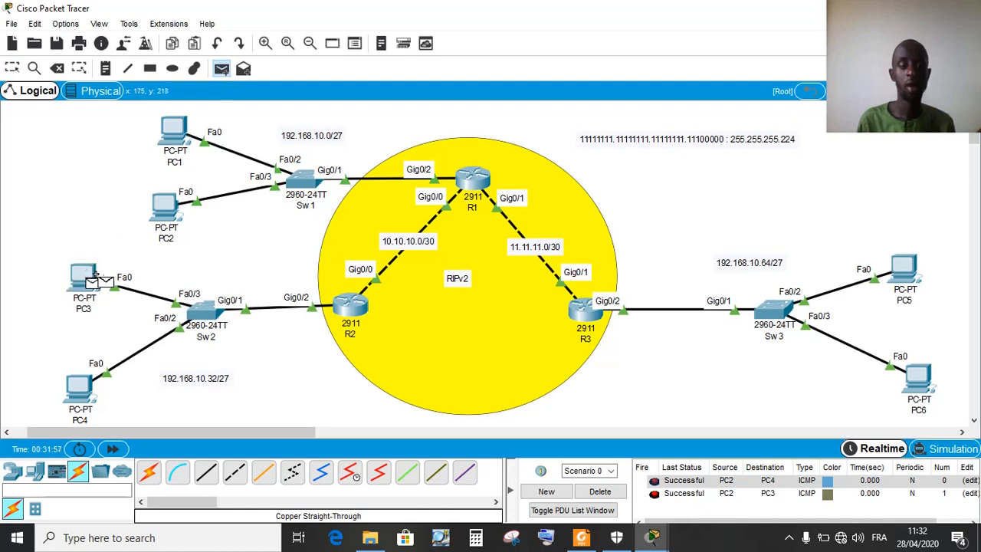
pyautogui.click(906, 268)
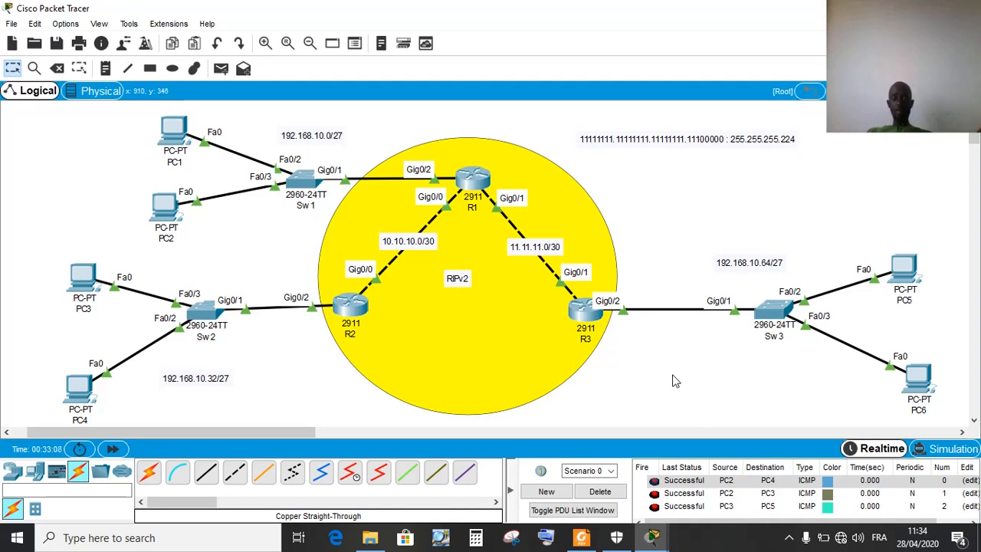
pyautogui.click(788, 538)
pyautogui.click(818, 480)
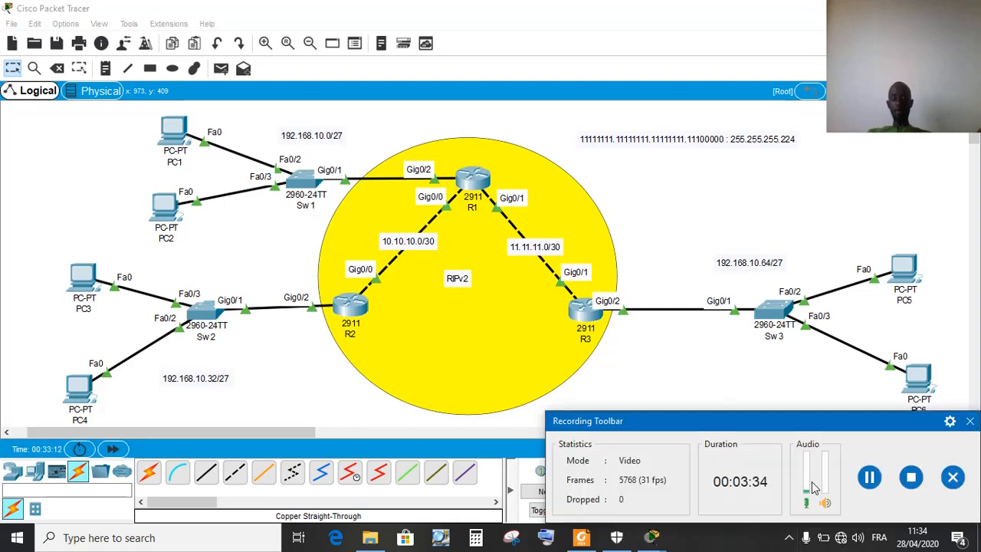